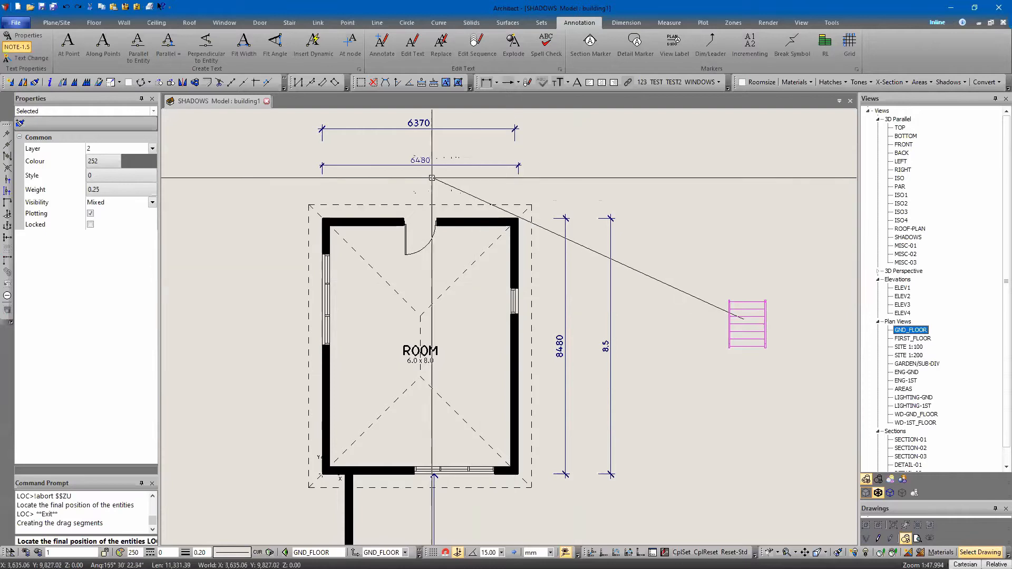
Place the dragged slatted object horizontally just above the room's upper wall, beside the door, and end the move
click(465, 199)
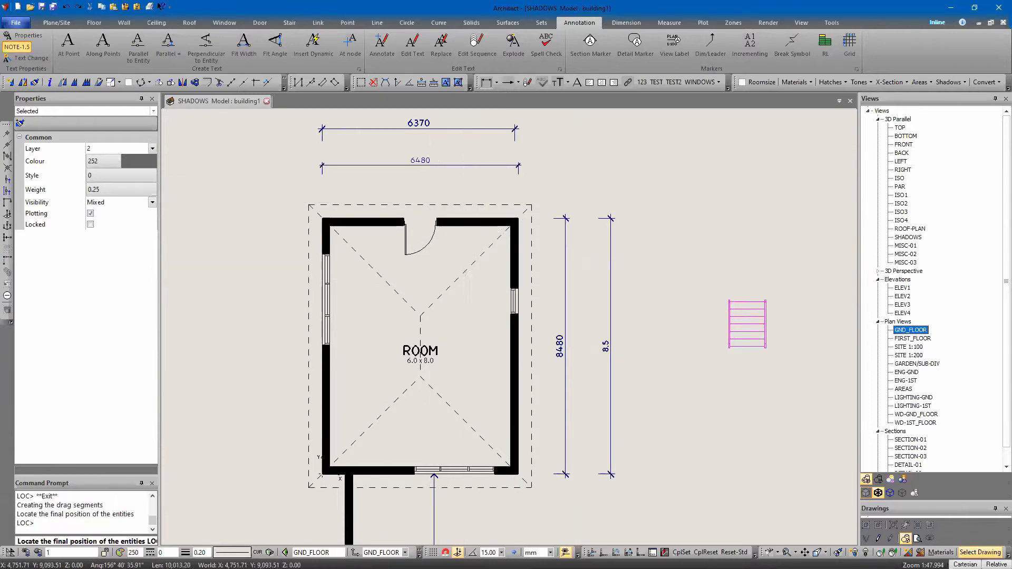
key(Escape)
key(Escape)
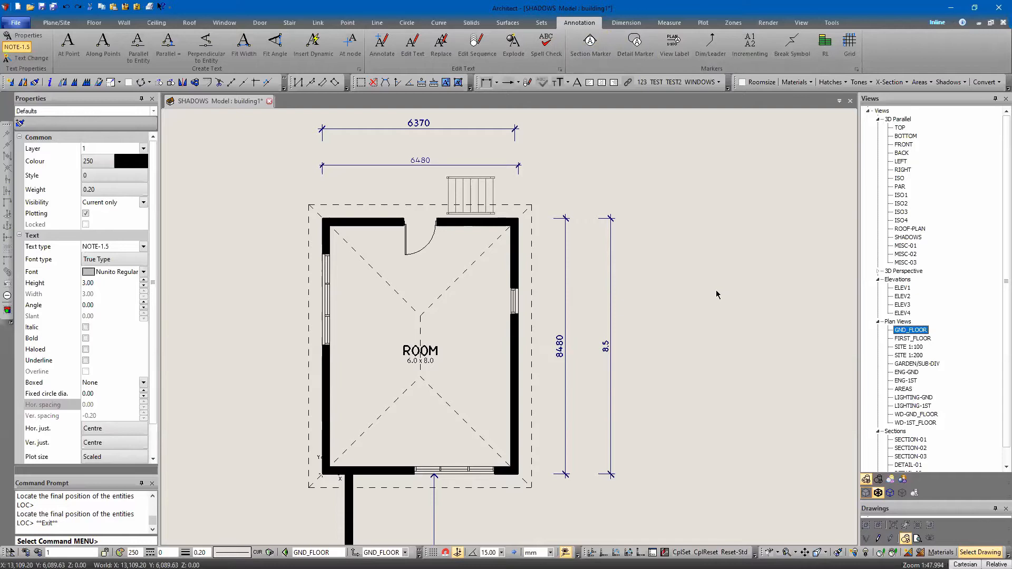
Check the ELEV2 elevation view and return to the GND_FLOOR plan
click(801, 23)
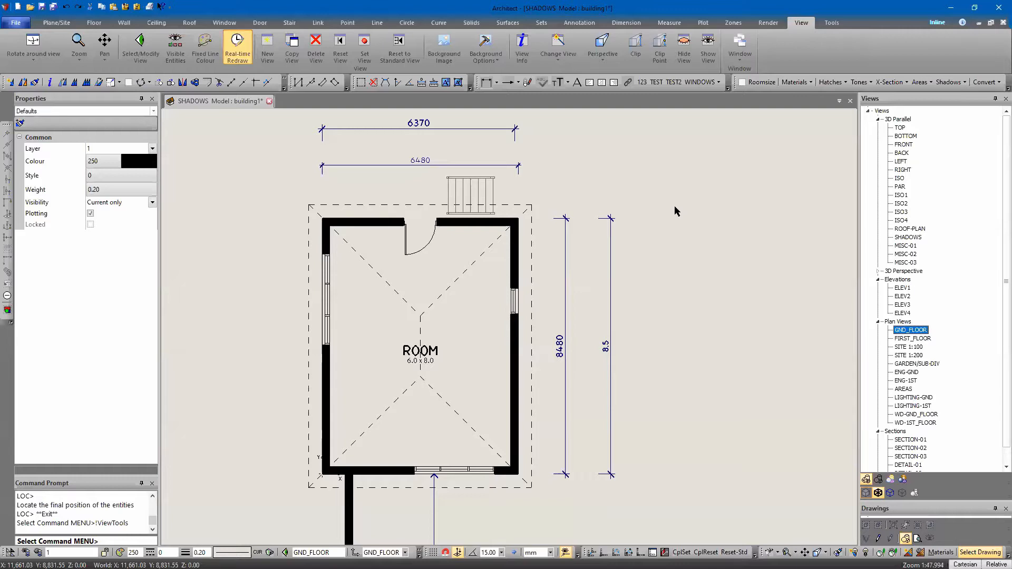
scroll(659, 248, down, 1)
middle_drag(657, 247, 582, 238)
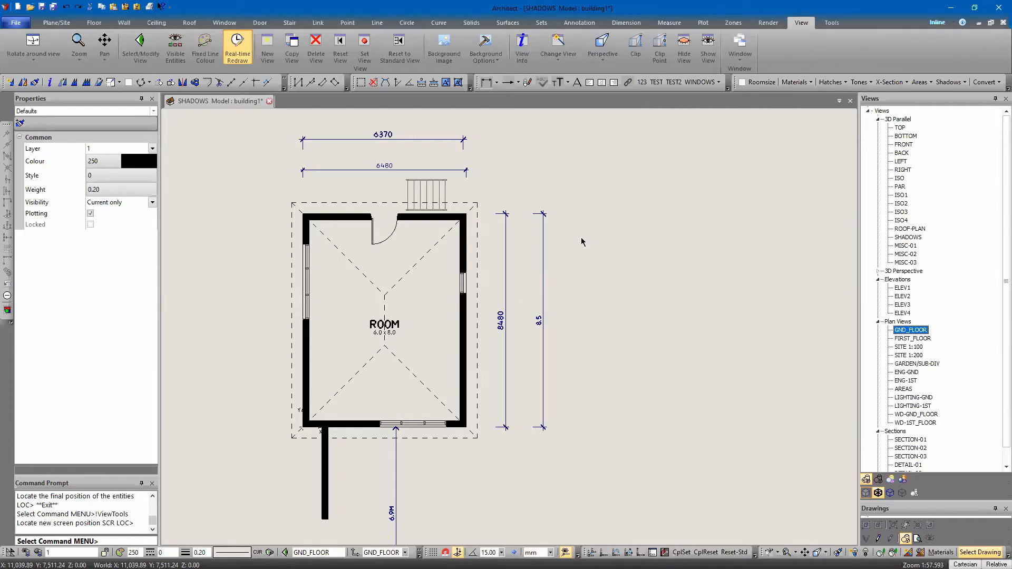
middle_drag(347, 304, 432, 300)
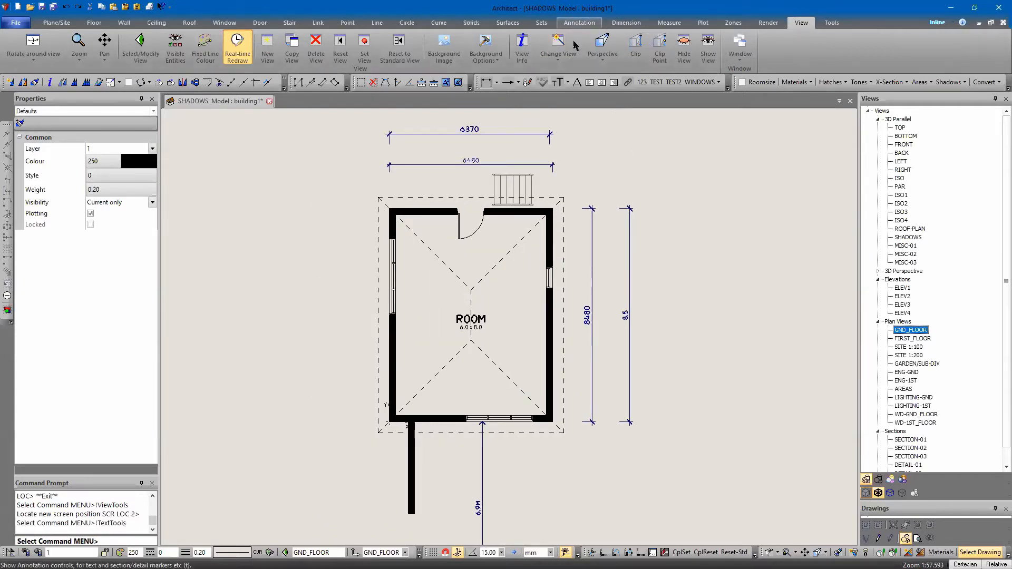
click(578, 24)
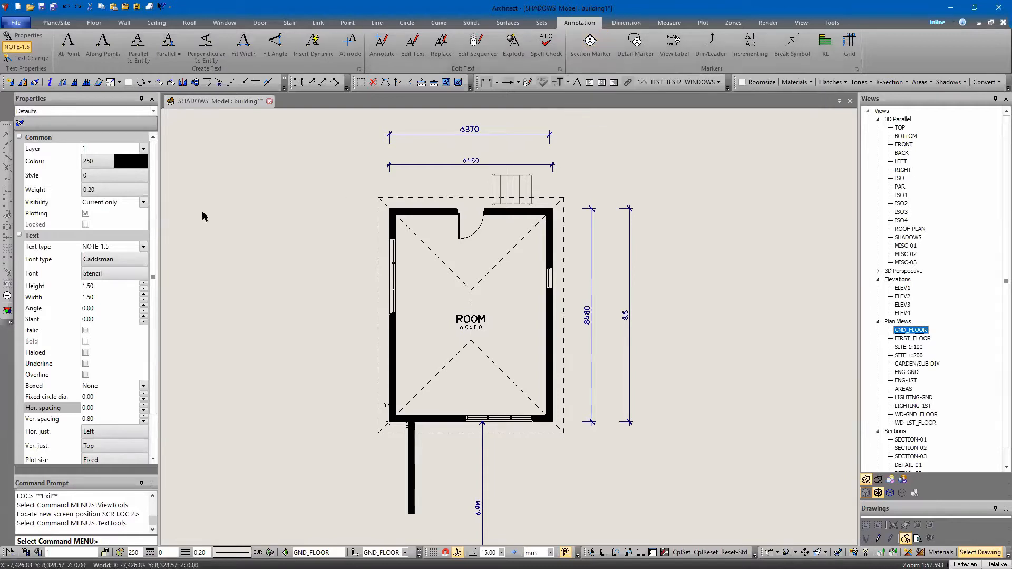
middle_drag(265, 274, 256, 260)
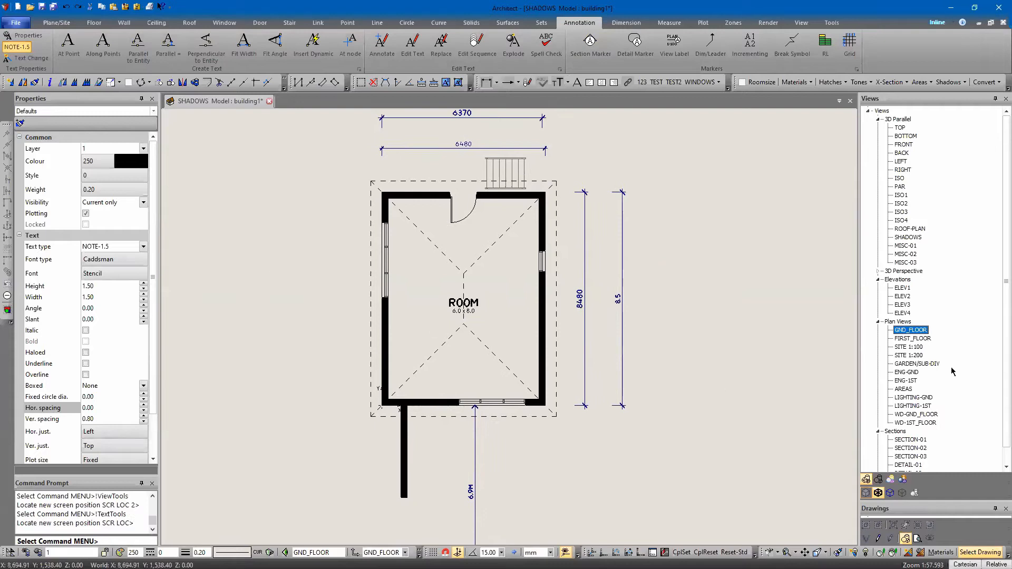
double_click(903, 295)
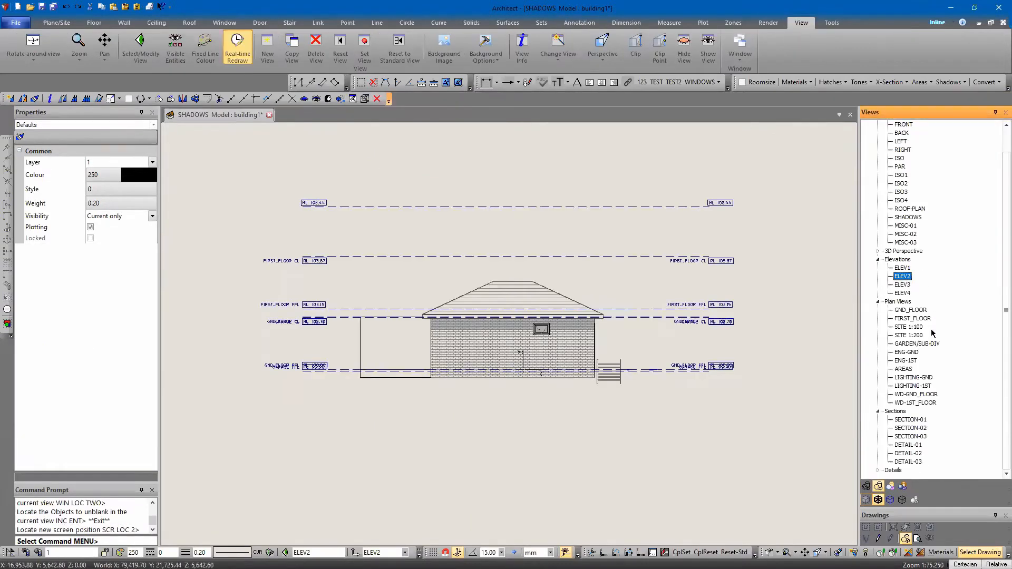
double_click(910, 311)
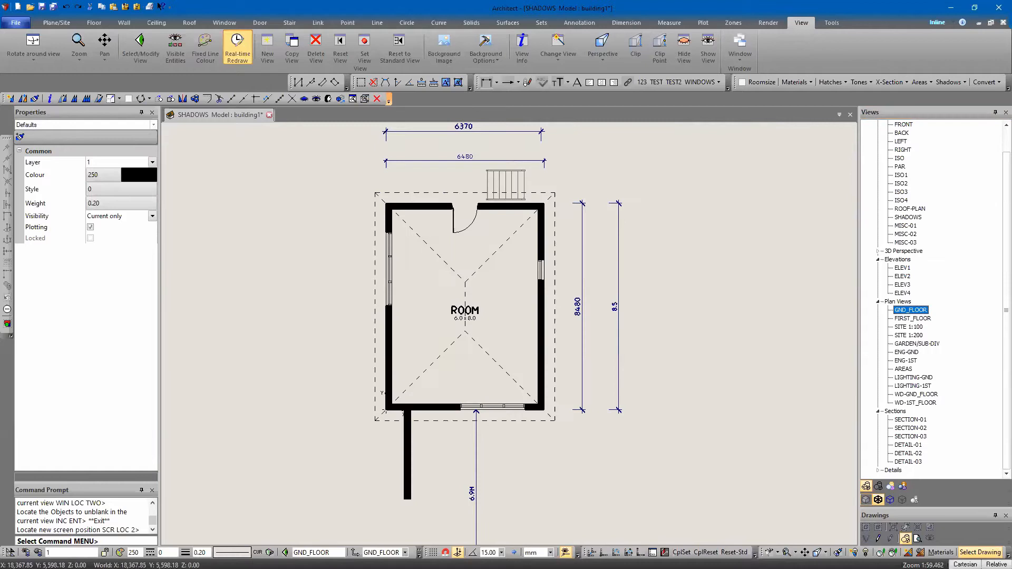
middle_drag(422, 329, 401, 358)
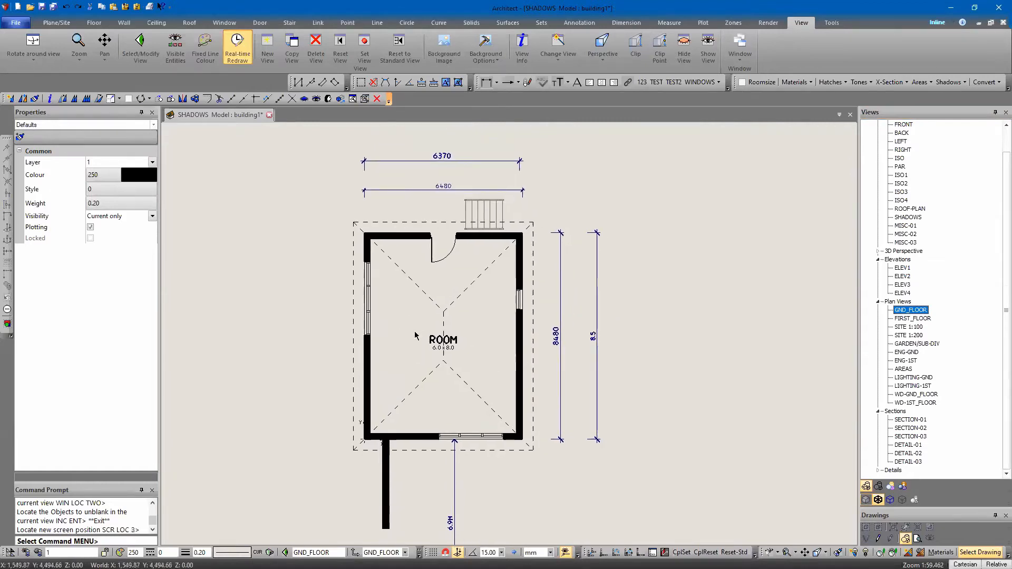
Choose NOTE-1.5 as the text type for annotations
key(t)
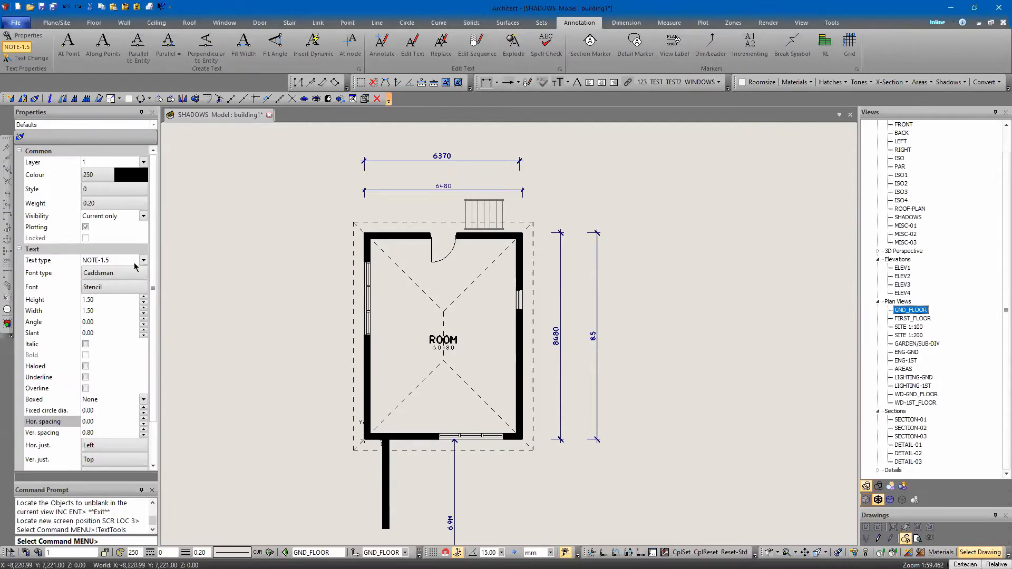
click(142, 262)
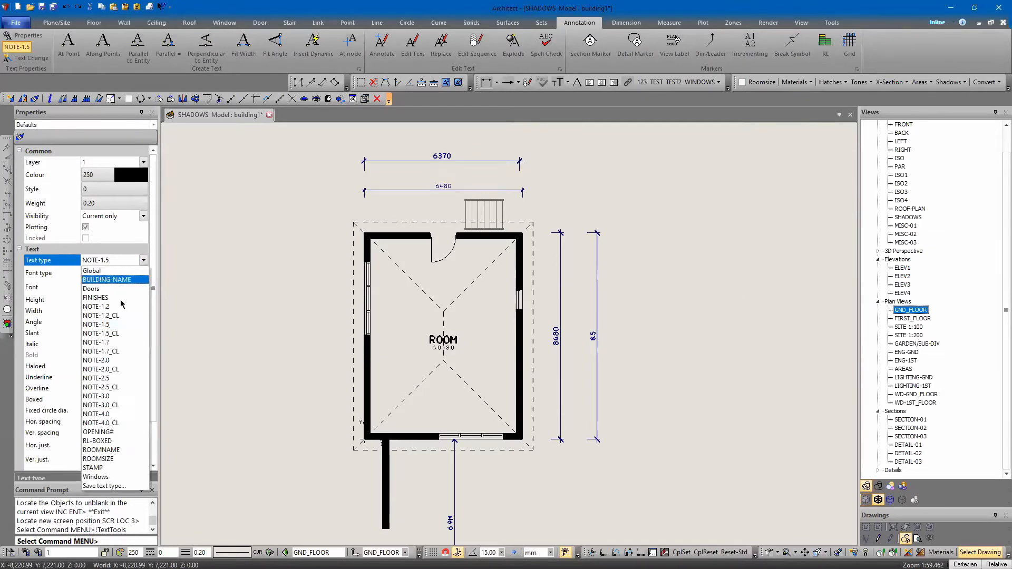
click(119, 327)
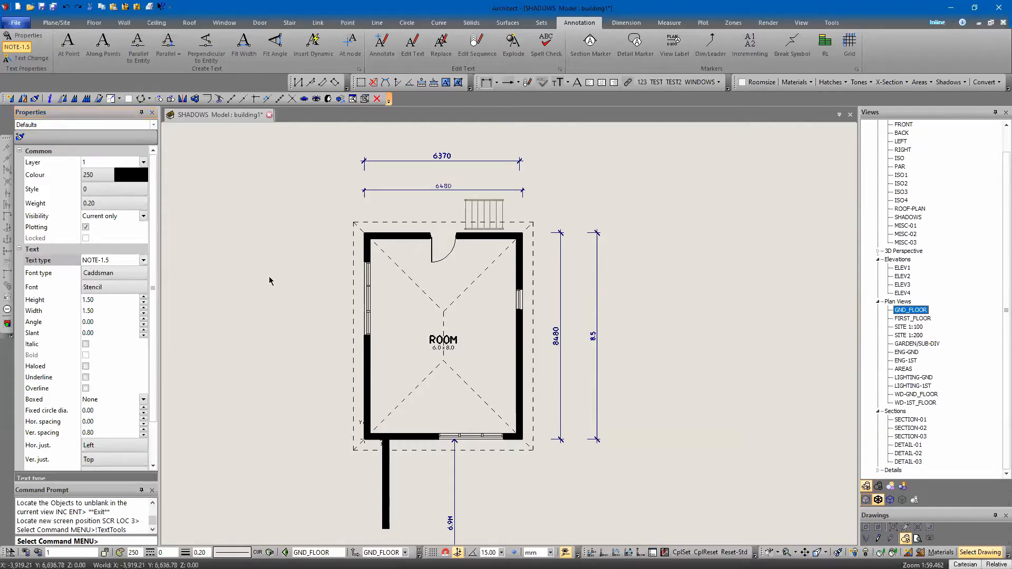
Draw a horizontal section marker line about 16,623 mm long across the lower half of the room, extending beyond both sides
click(603, 53)
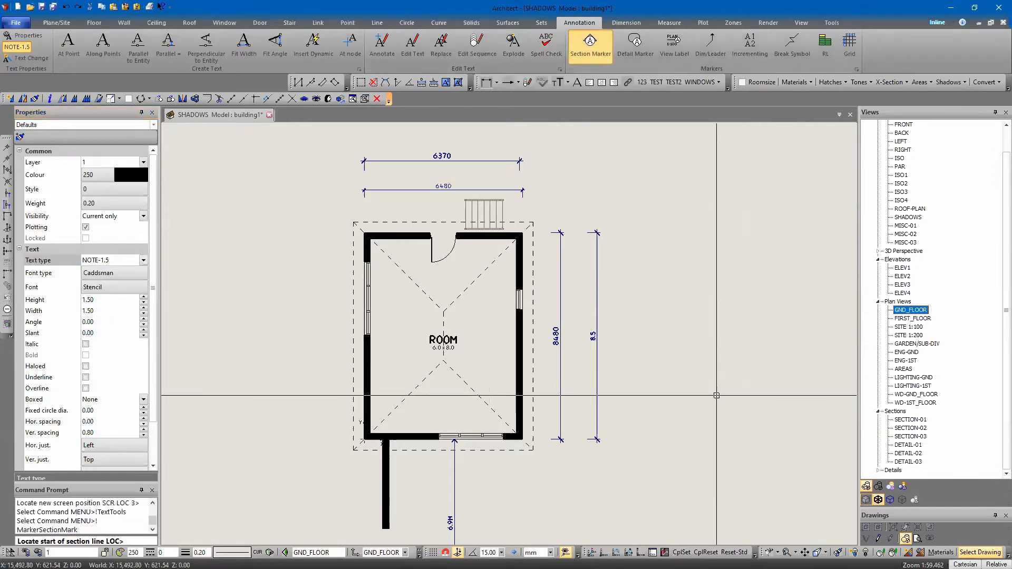
click(643, 356)
key(F8)
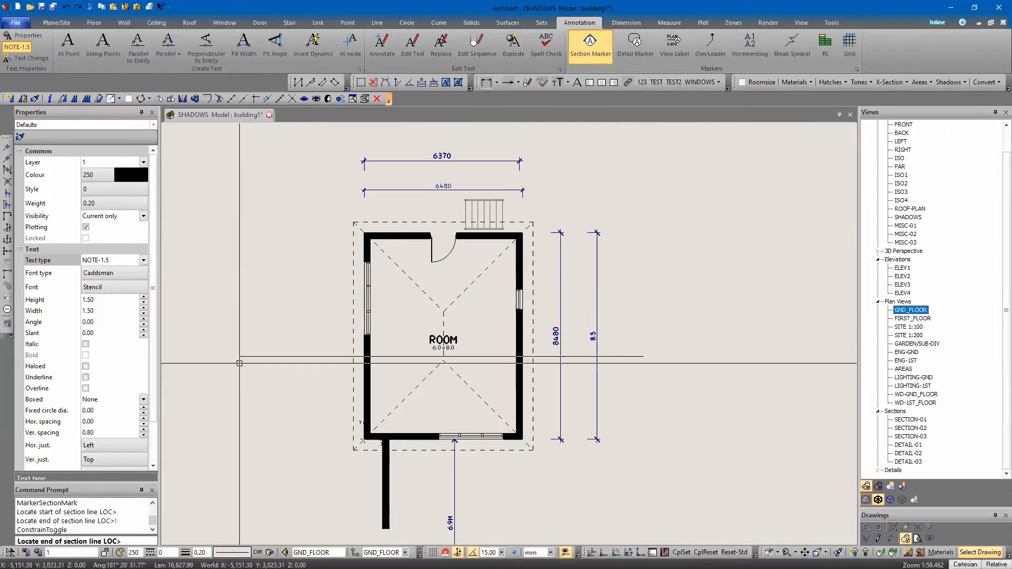
click(238, 357)
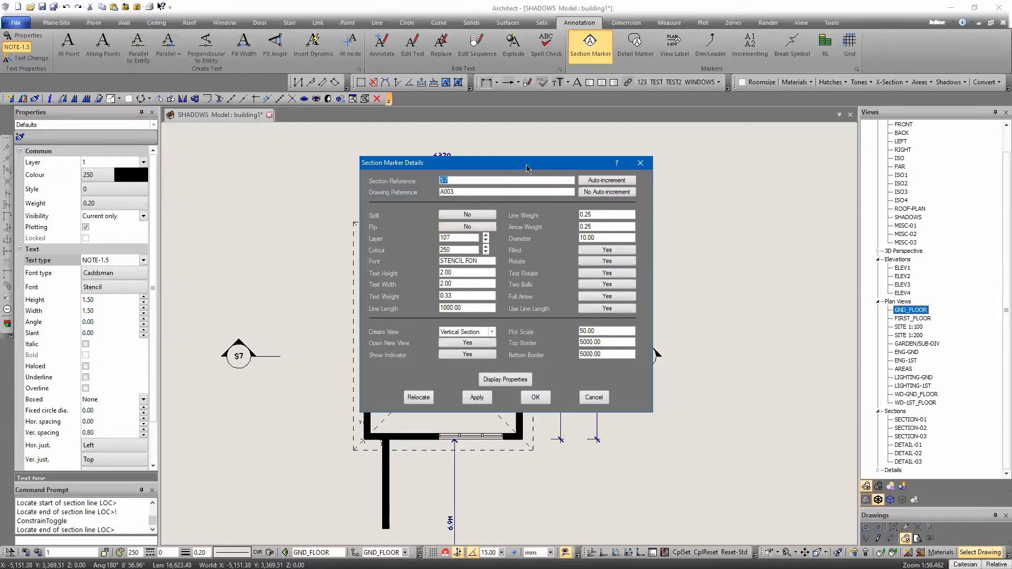
Flip the section marker's direction and apply the change
drag(527, 168, 571, 155)
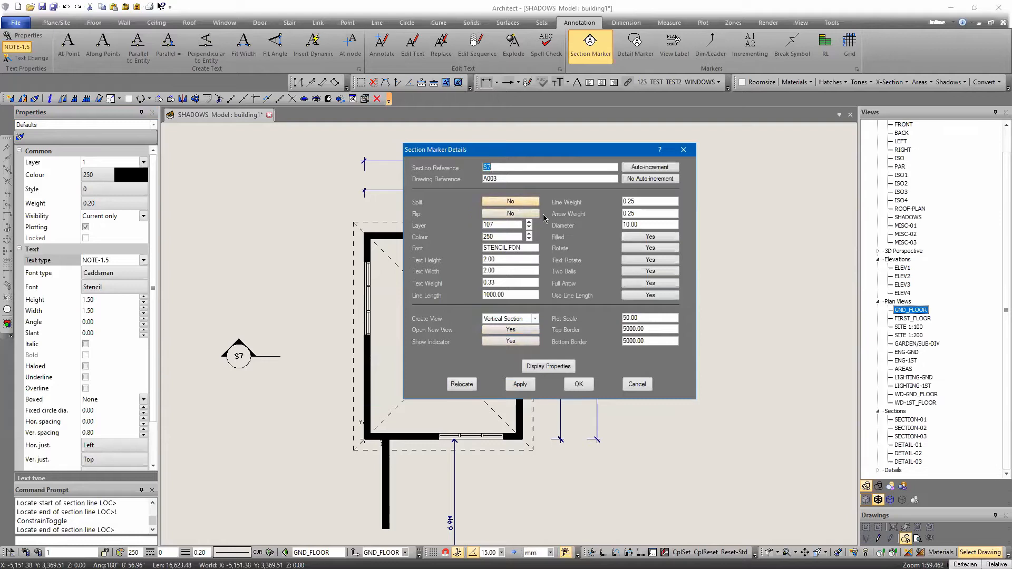
click(507, 214)
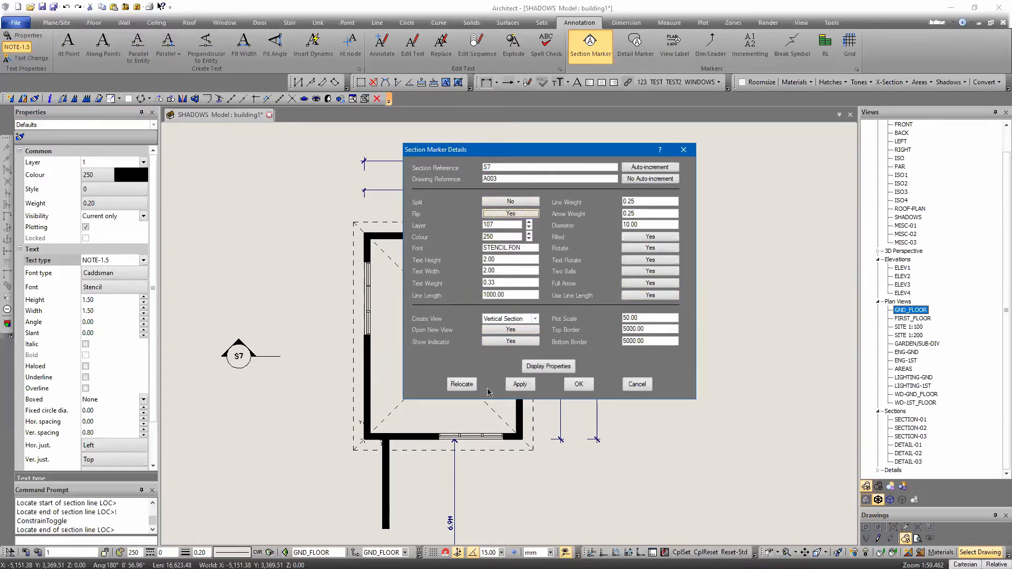
click(520, 385)
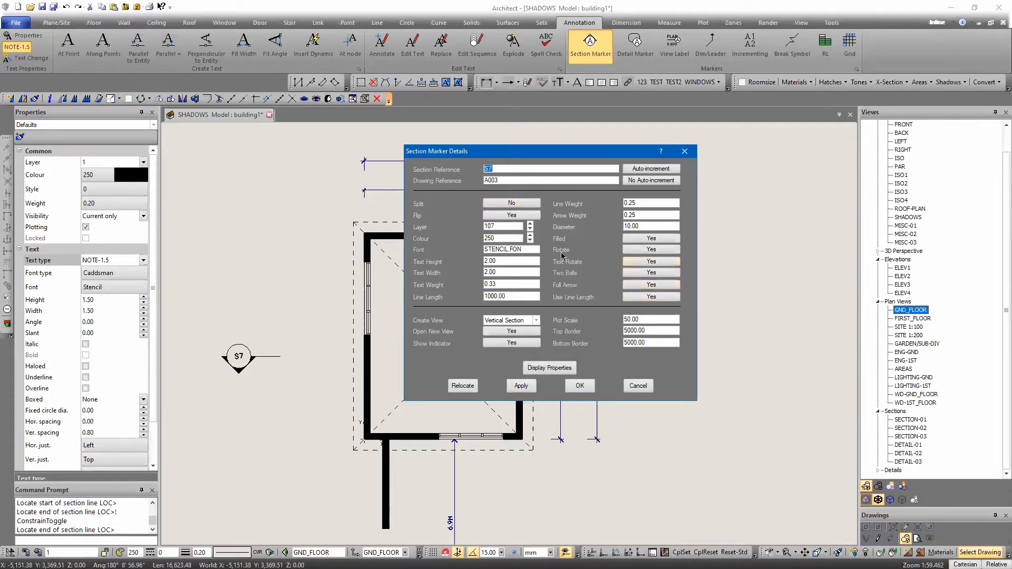
Preview the section marker with Filled set to No, and restore Filled to Yes
click(637, 241)
click(521, 387)
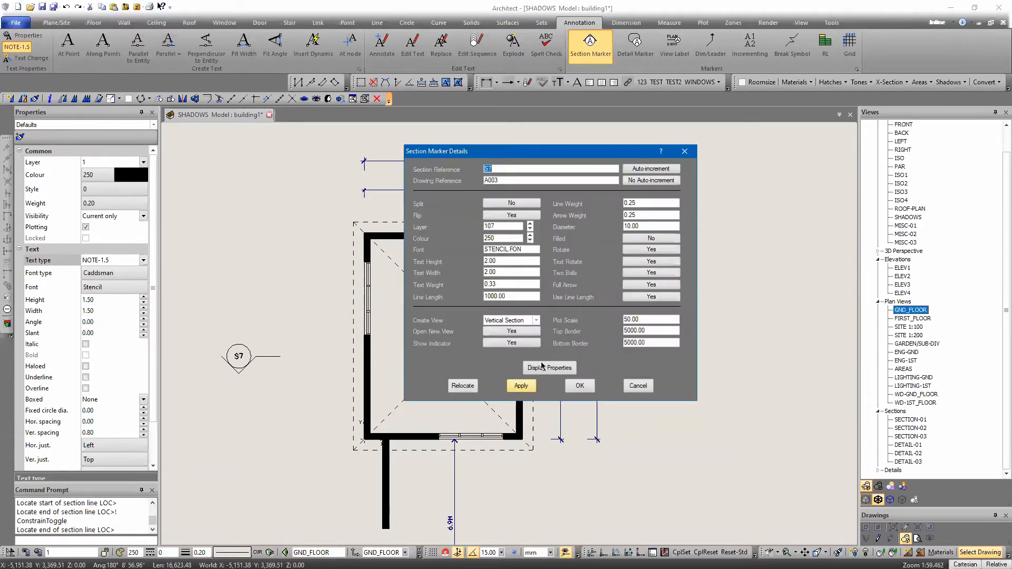
click(645, 240)
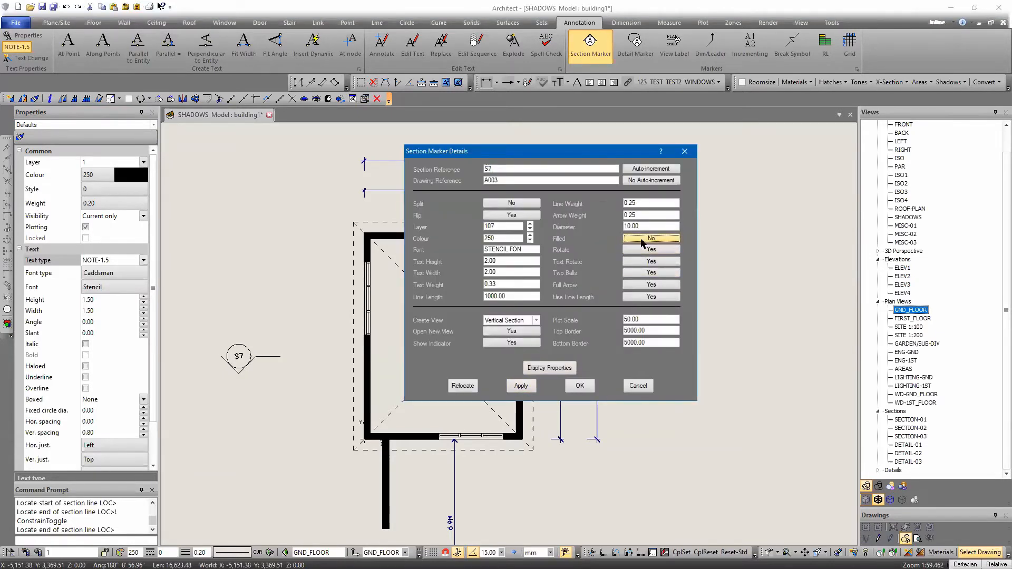
click(521, 386)
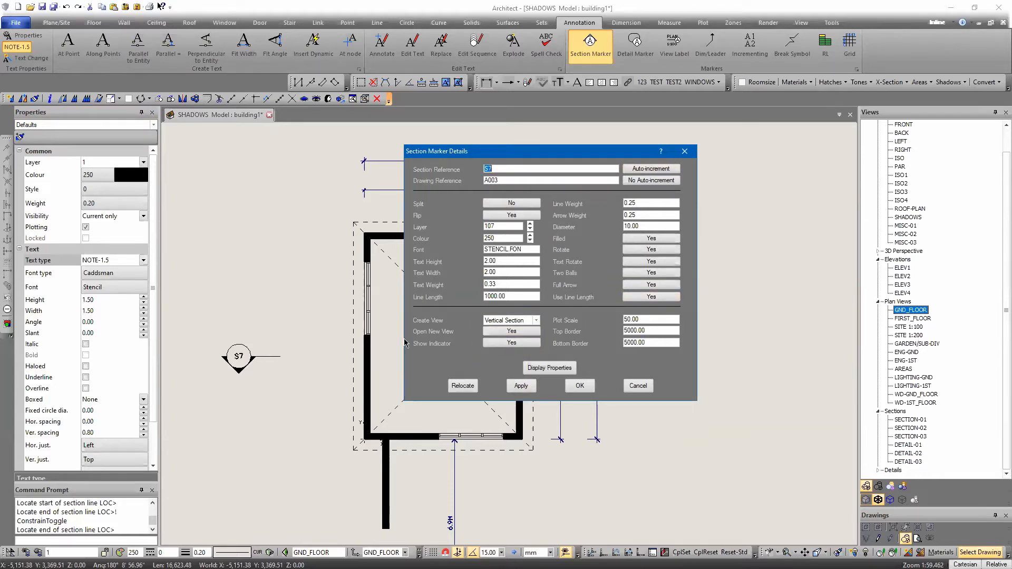
Set the marker's Create View option to Vertical Section and Show Indicator to No
click(512, 321)
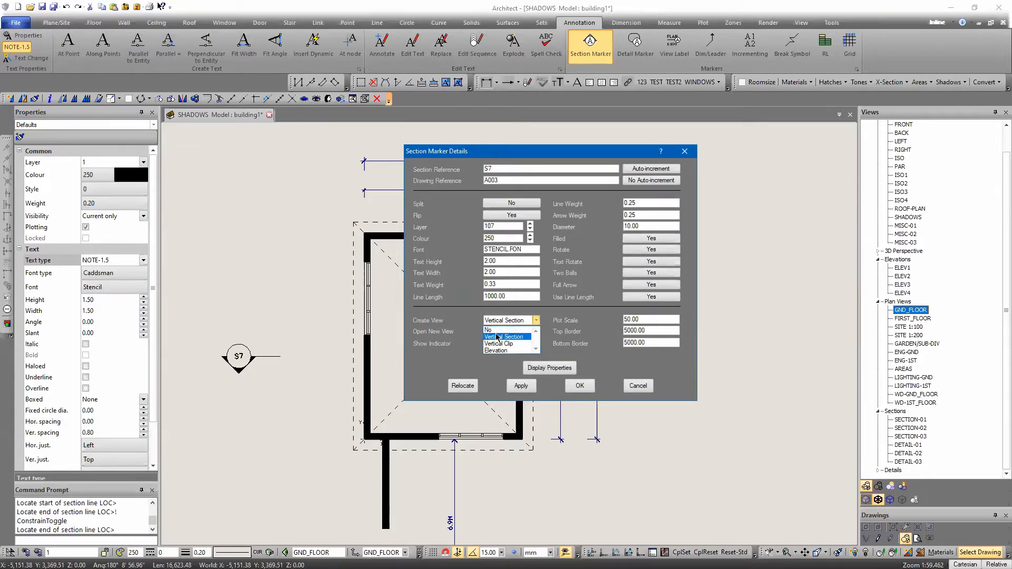
click(502, 336)
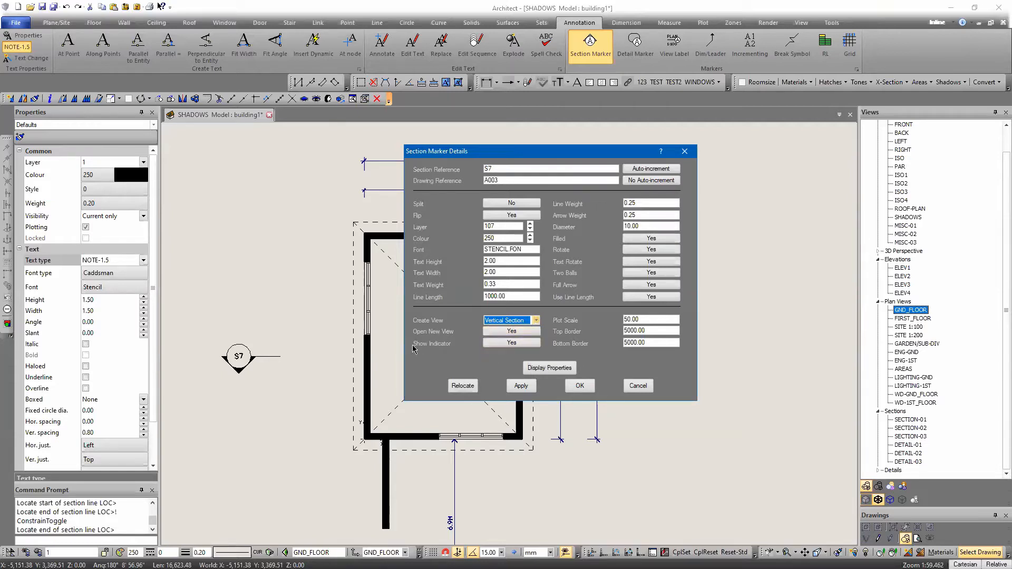
click(526, 344)
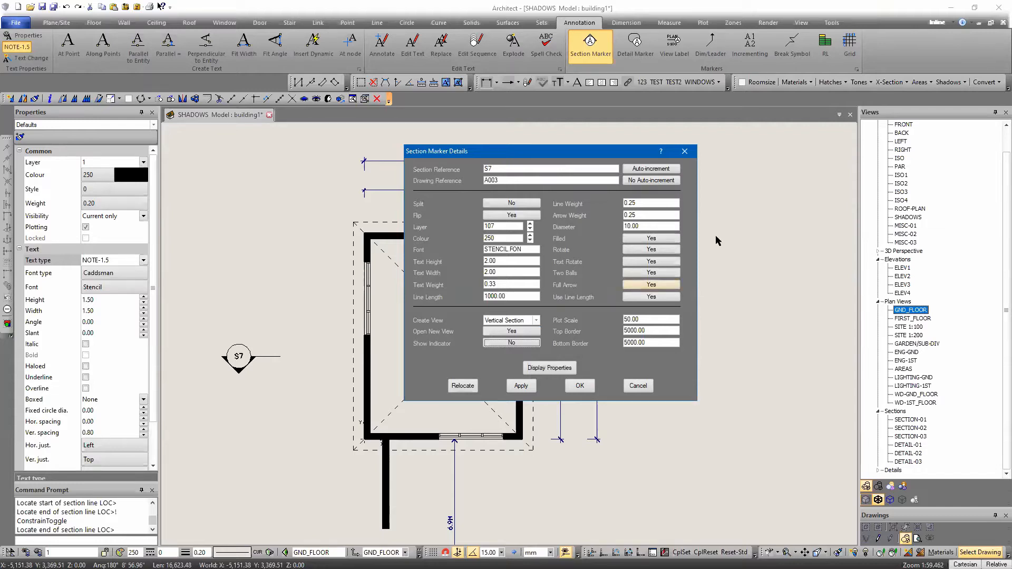
Set the section reference to S2
click(497, 170)
key(BackSpace)
text(2)
click(494, 180)
click(499, 169)
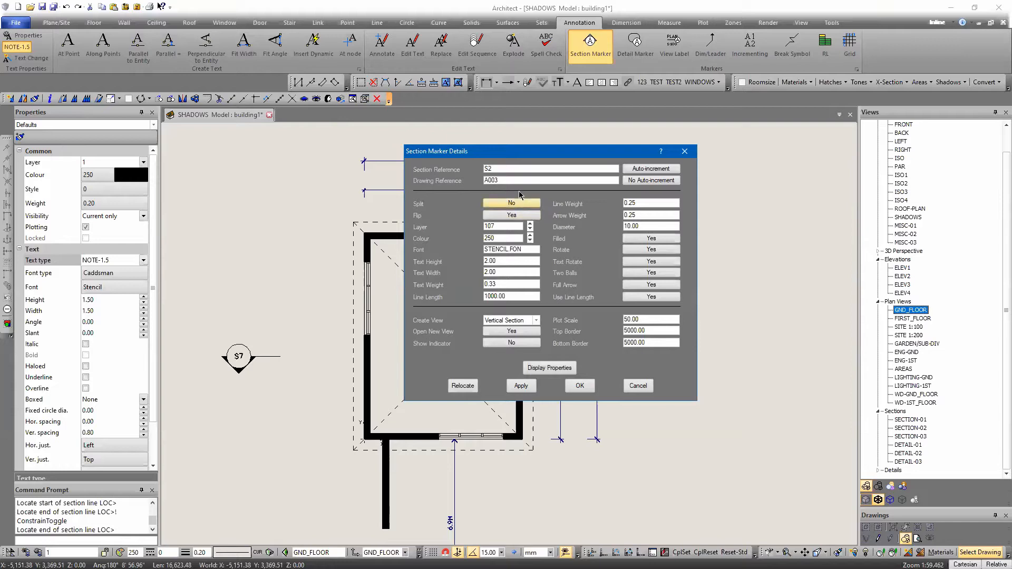
Split the marker to include drawing reference A003 and accept the marker details to generate the section view
click(506, 203)
click(521, 385)
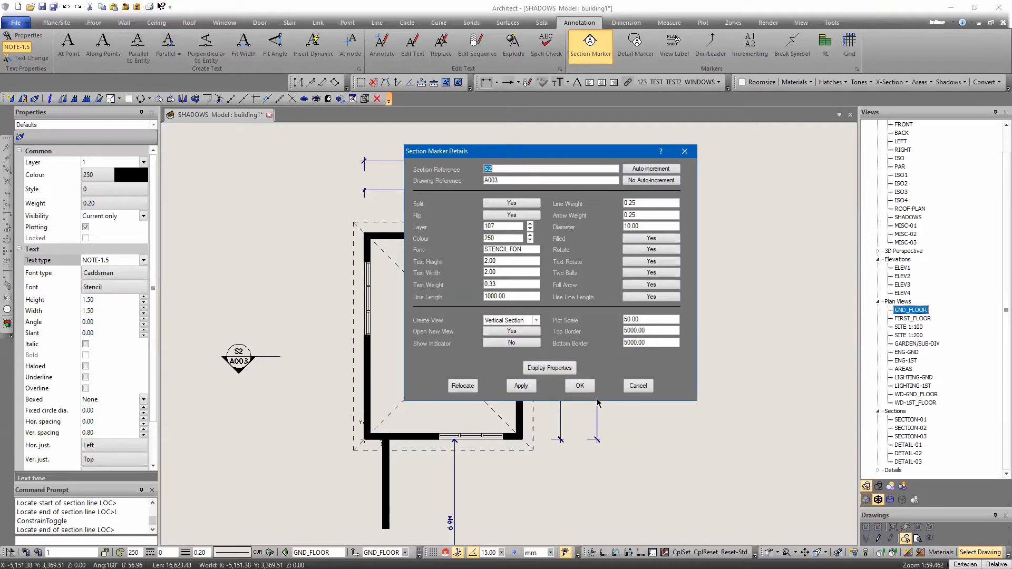
click(521, 385)
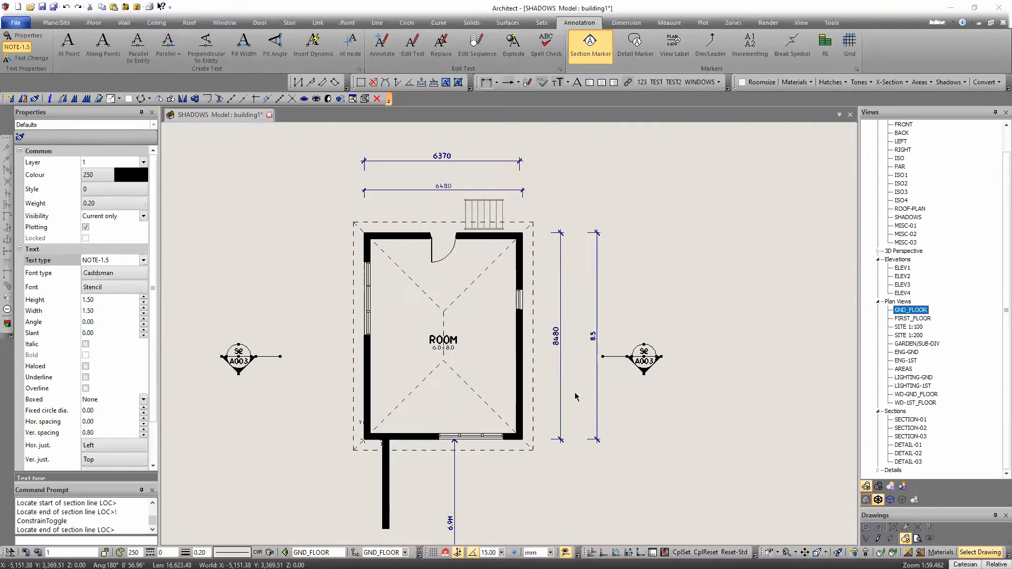
click(579, 386)
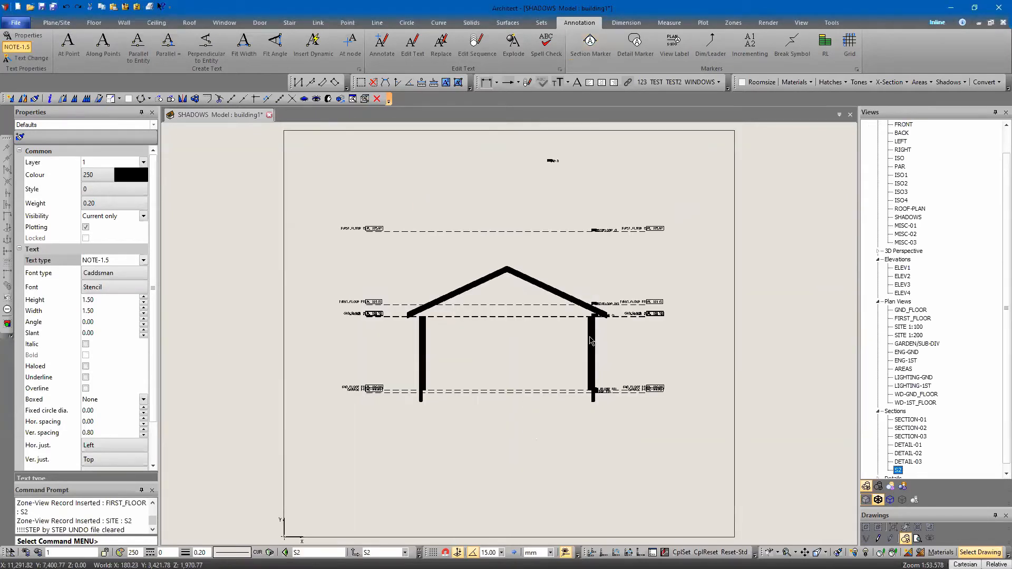
Inspect the new S2 section view and select its section marker in the GND_FLOOR plan
scroll(588, 341, up, 2)
mouse_move(420, 342)
middle_down()
mouse_move(432, 319)
mouse_move(452, 340)
middle_up()
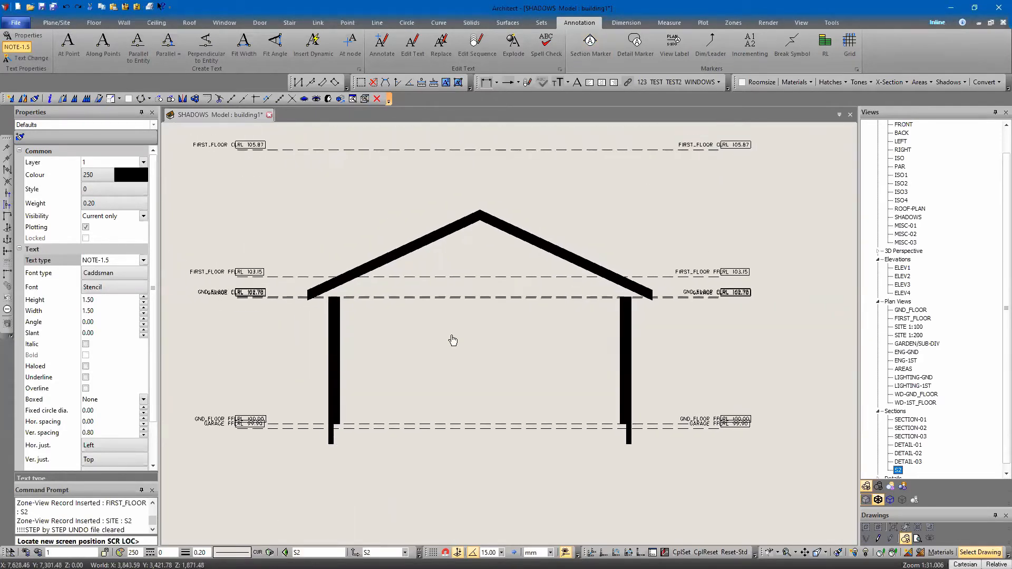
scroll(450, 342, down, 2)
scroll(451, 349, down, 1)
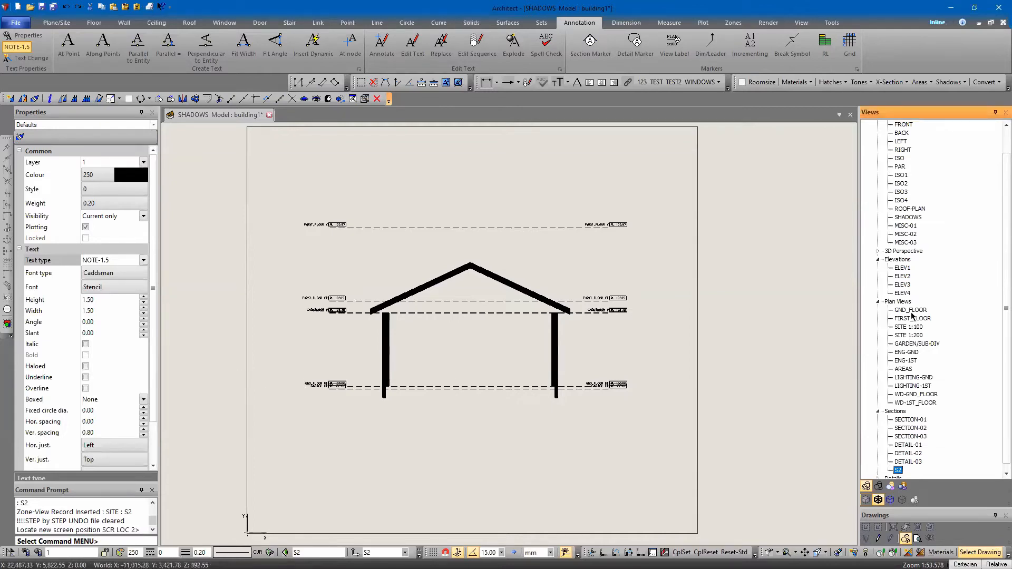
click(903, 311)
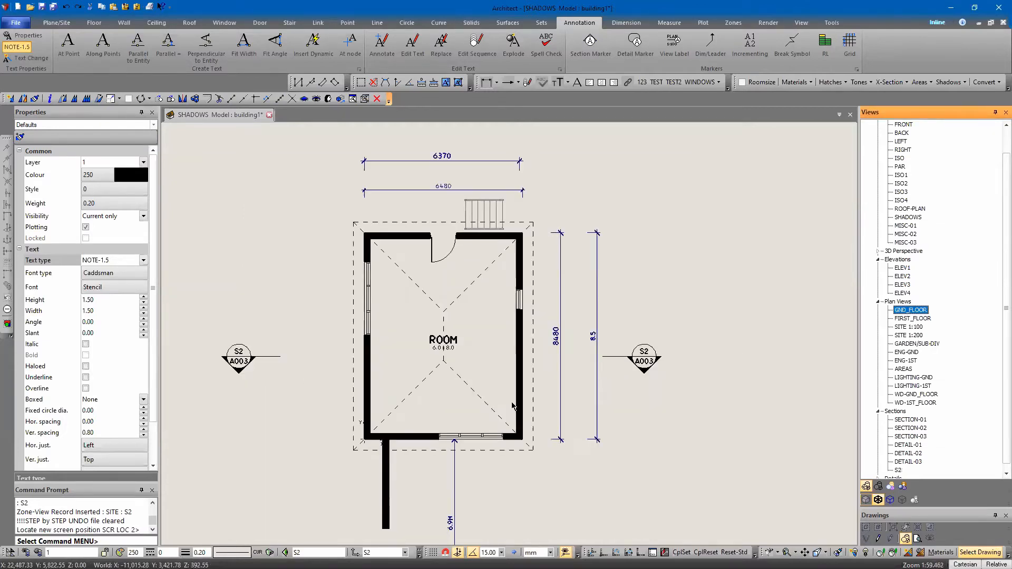
click(279, 357)
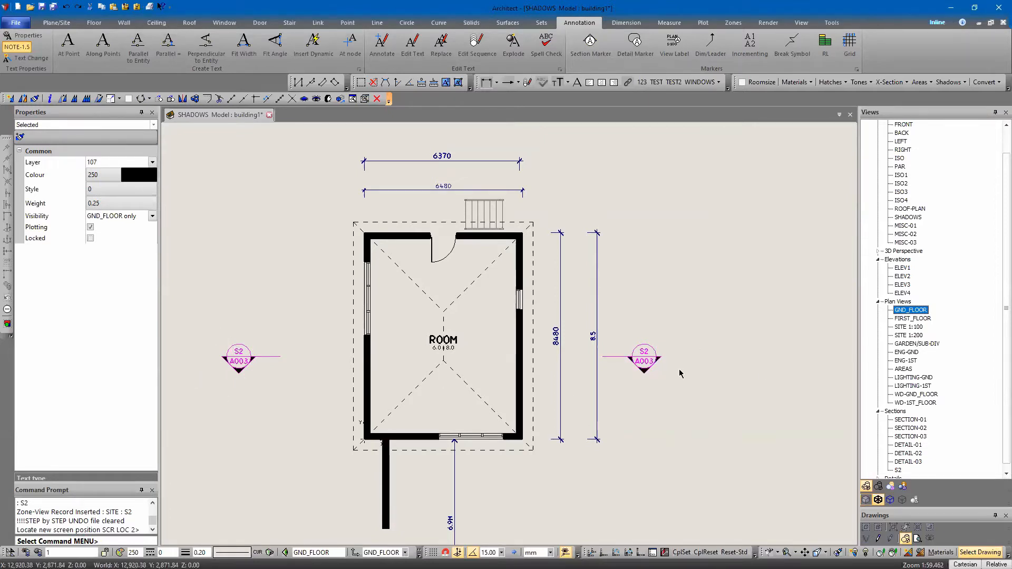
Redraw the S2 section view's boundary as a wider, shorter rectangle around the building section, and reopen the GND_FLOOR plan
double_click(898, 469)
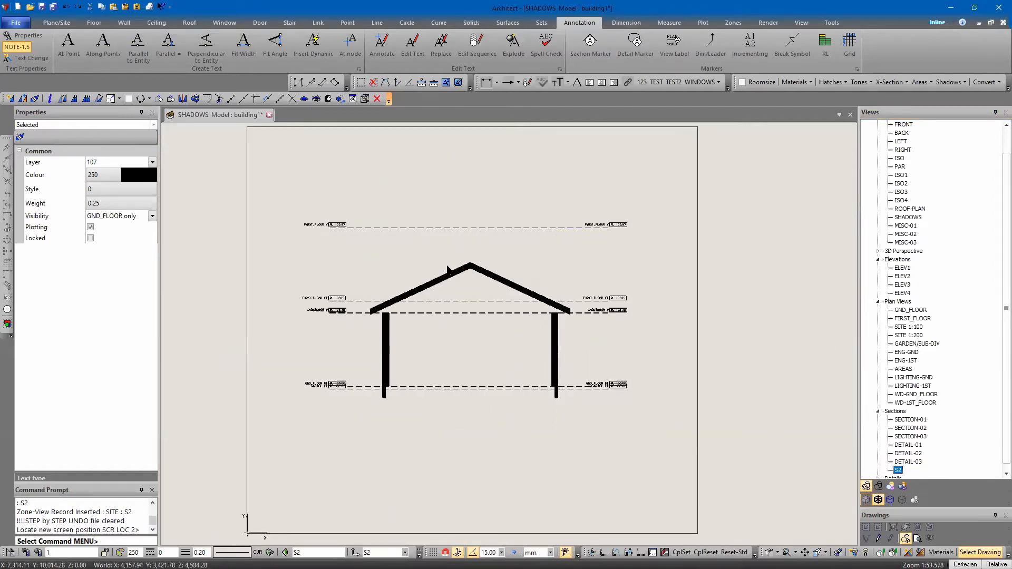
scroll(449, 270, down, 1)
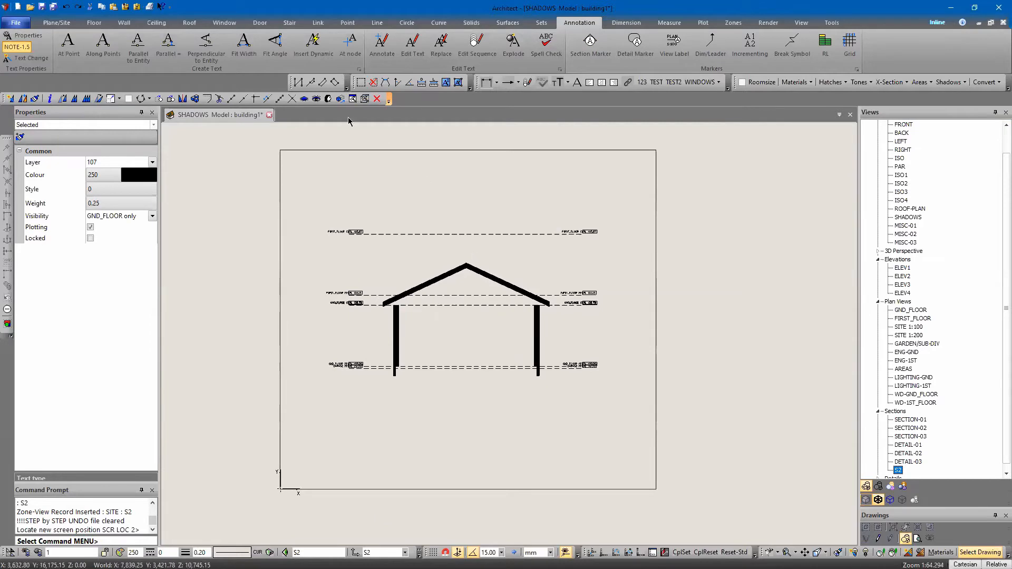
click(361, 83)
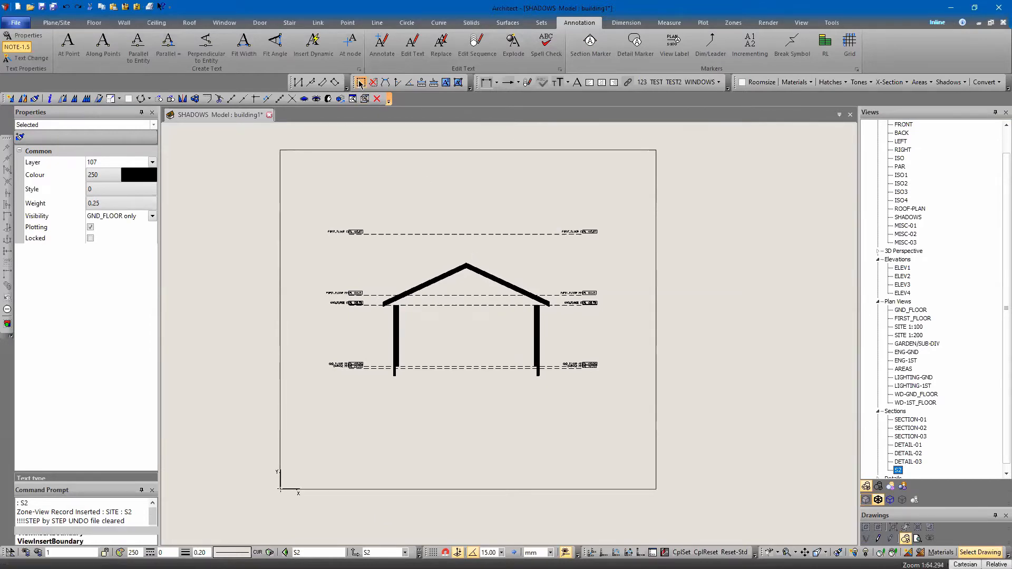
click(230, 191)
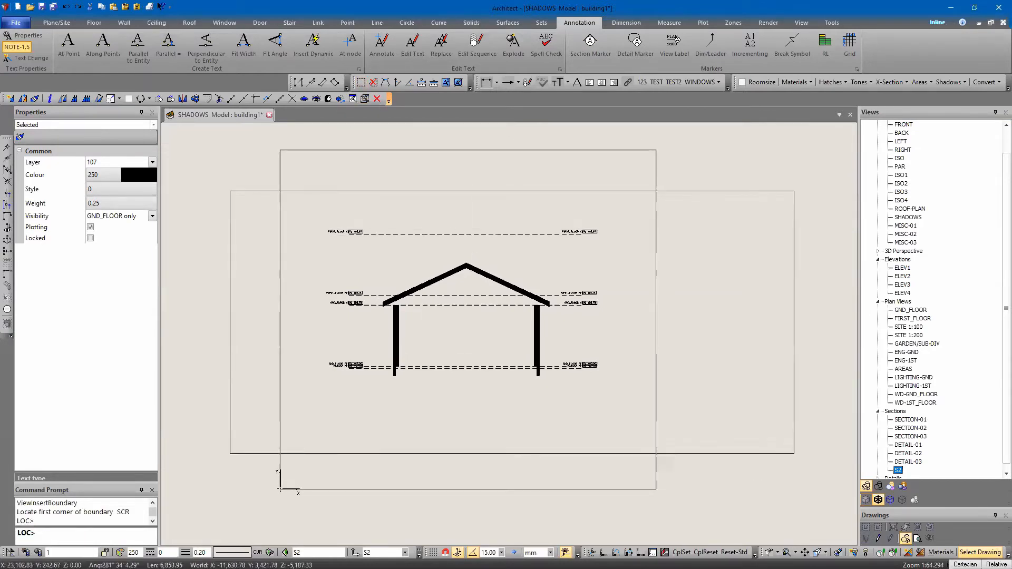
click(743, 417)
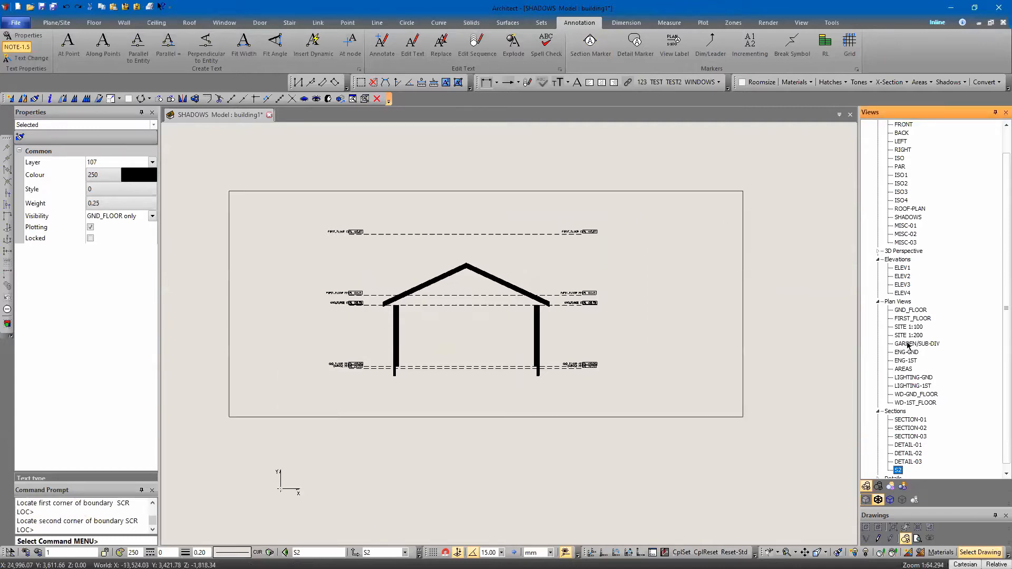
double_click(909, 311)
scroll(701, 356, down, 2)
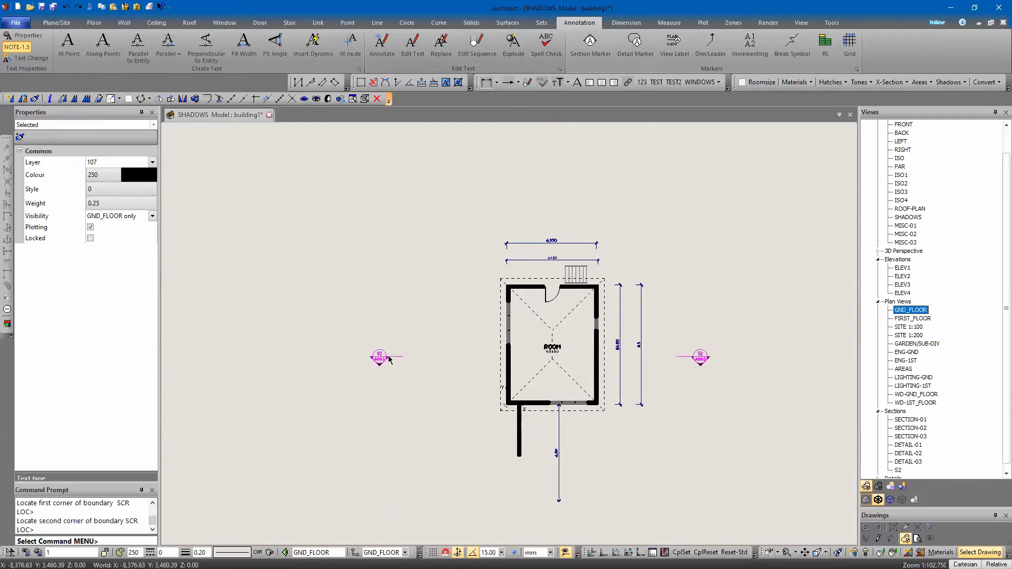
Deselect the S2 section marker, reselect it at its right-hand end in the GND_FLOOR plan, and open its linked section view
right_click(425, 260)
click(391, 232)
key(Escape)
mouse_move(407, 300)
middle_down()
mouse_move(338, 318)
mouse_move(363, 318)
middle_up()
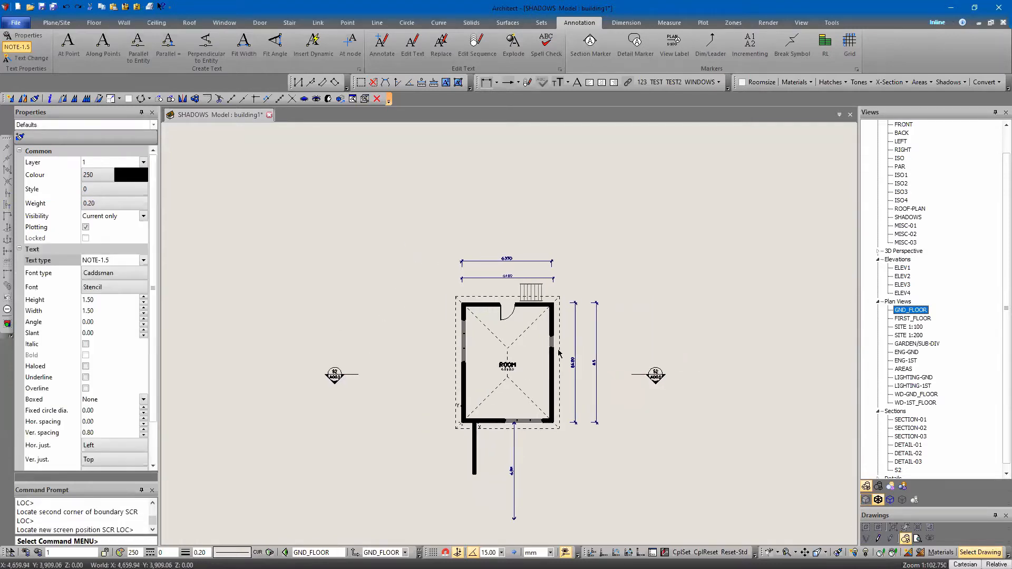
click(649, 365)
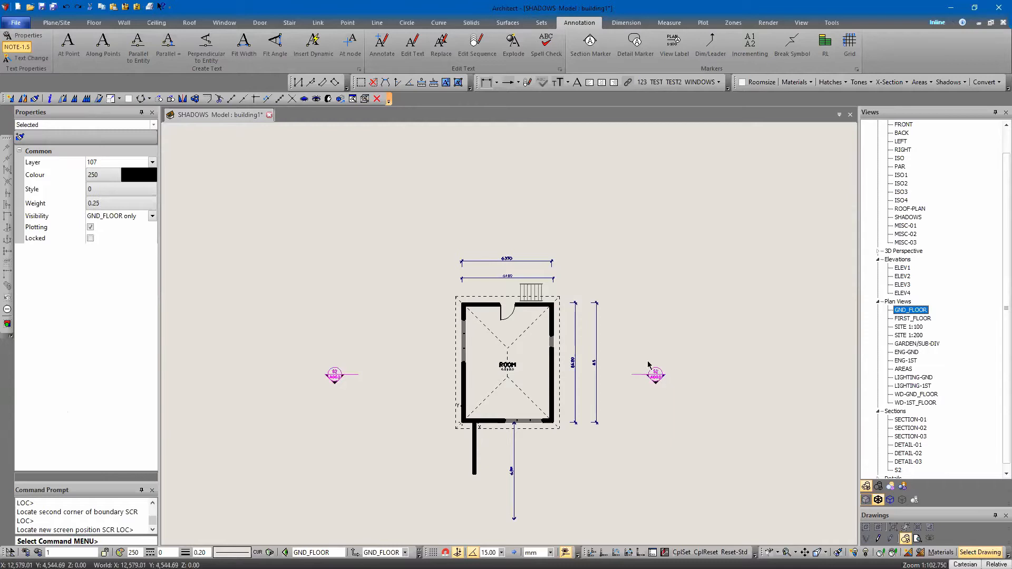
scroll(649, 364, up, 4)
right_click(636, 362)
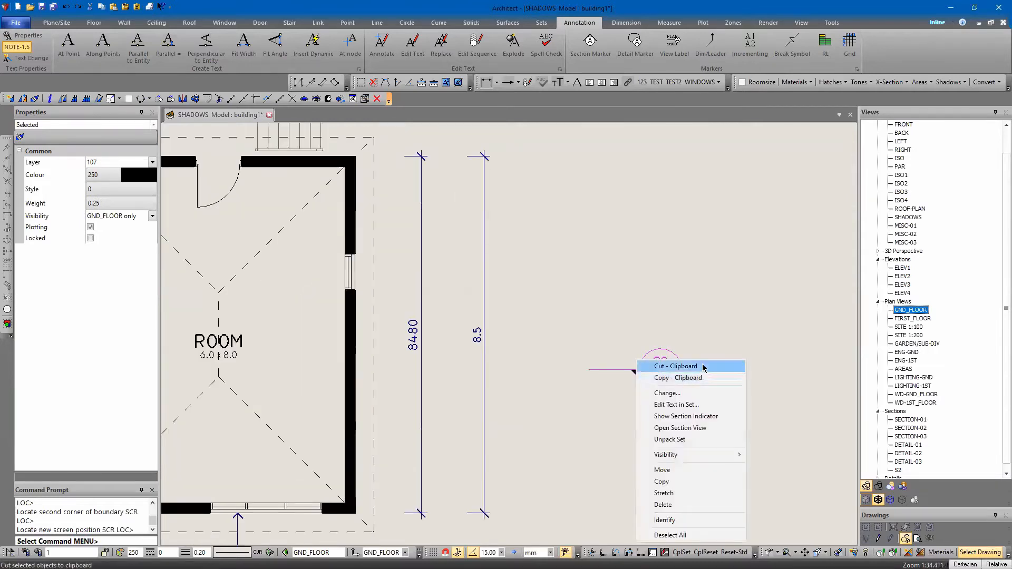
click(686, 427)
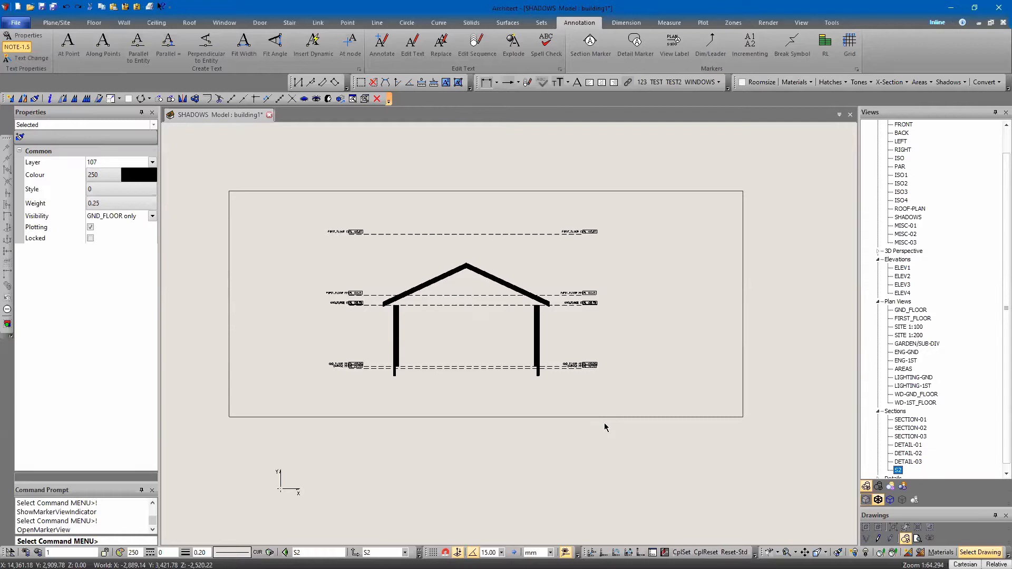
Delete the boundary around the S2 section view
middle_drag(399, 267, 447, 308)
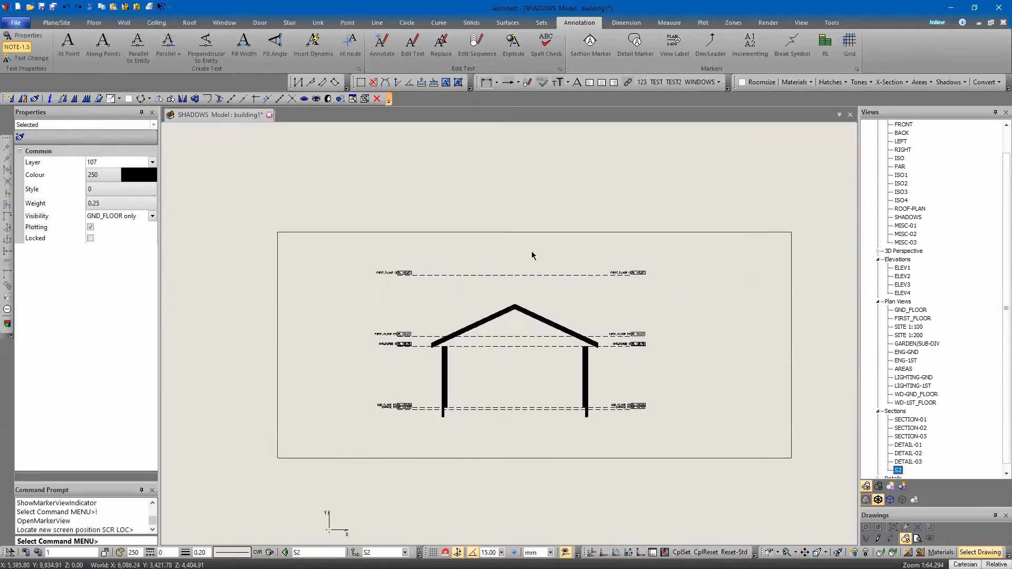
click(361, 82)
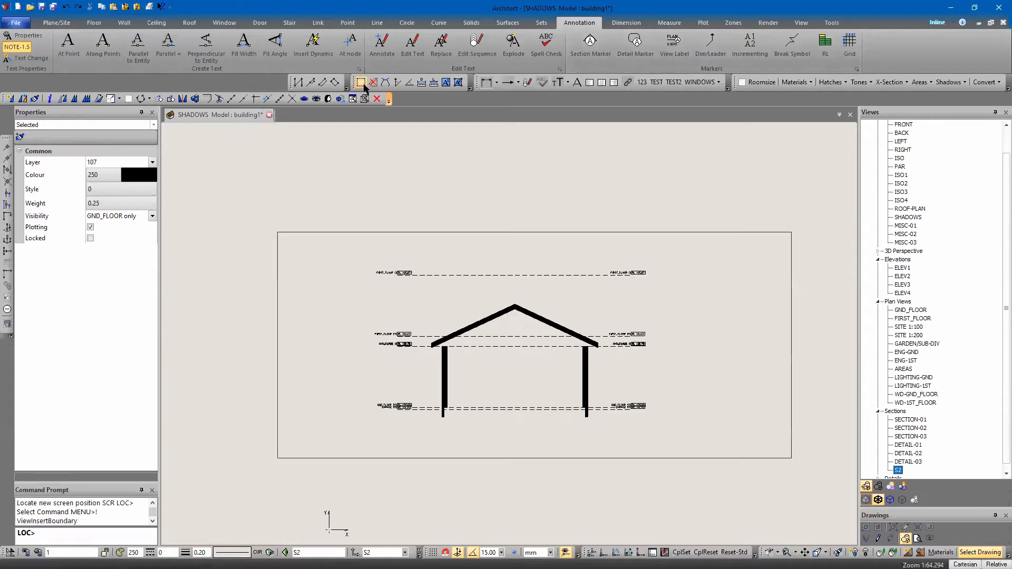
click(373, 83)
middle_drag(523, 277, 511, 305)
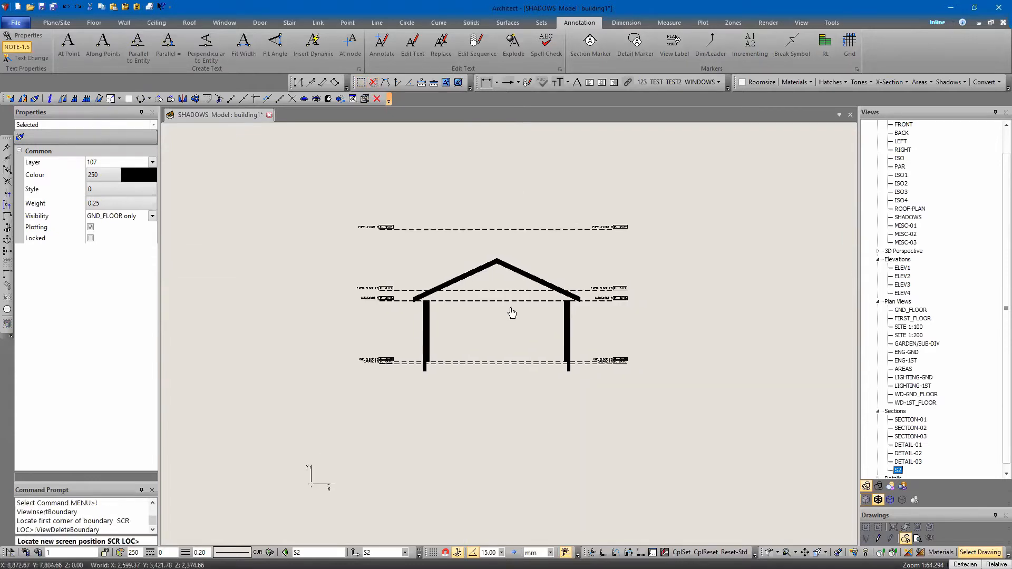
right_click(521, 307)
click(772, 313)
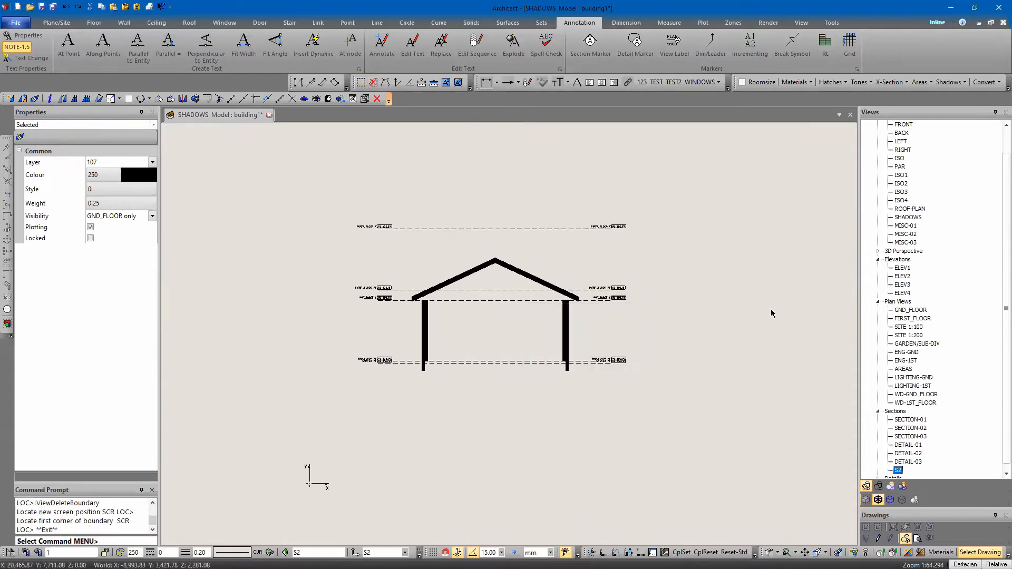
Reopen the GND_FLOOR plan and check the positions of the S2 section markers on both sides of the building
double_click(910, 311)
scroll(556, 372, down, 3)
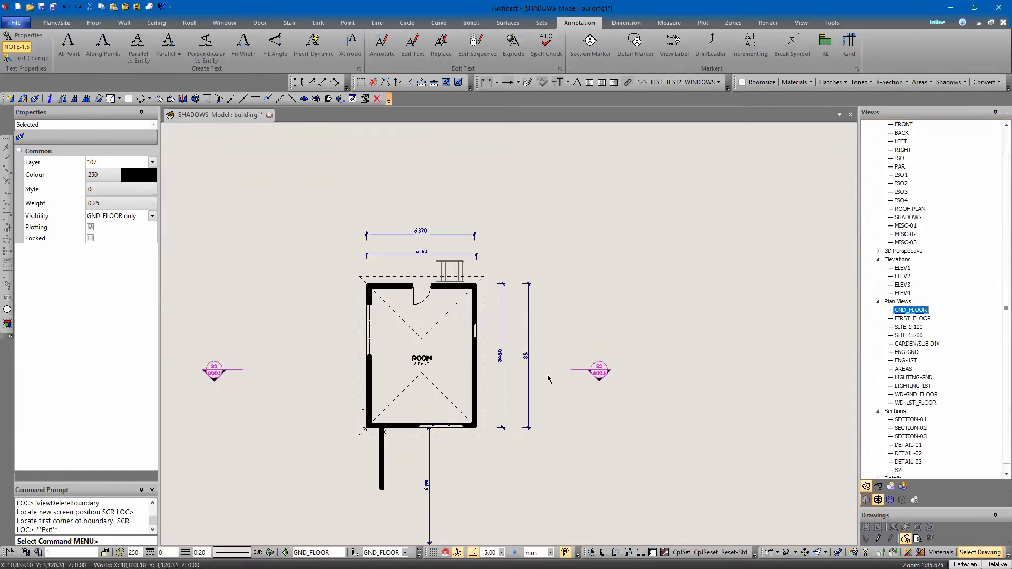
middle_drag(552, 297, 590, 208)
middle_drag(679, 382, 619, 404)
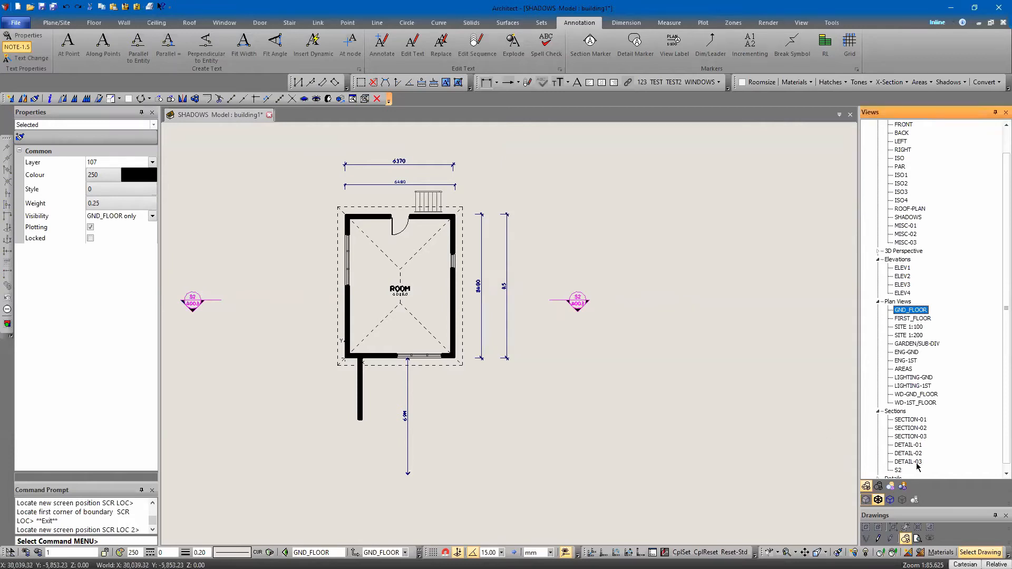
Insert a wide rectangular boundary around the building in the S2 section view, extending well past its right side, and reopen the GND_FLOOR plan
double_click(898, 470)
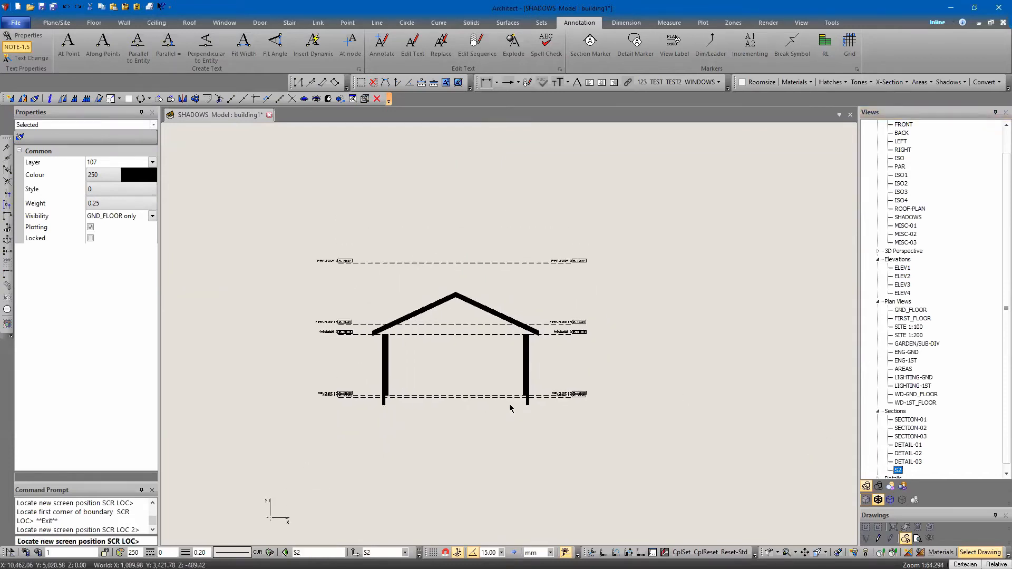
click(361, 83)
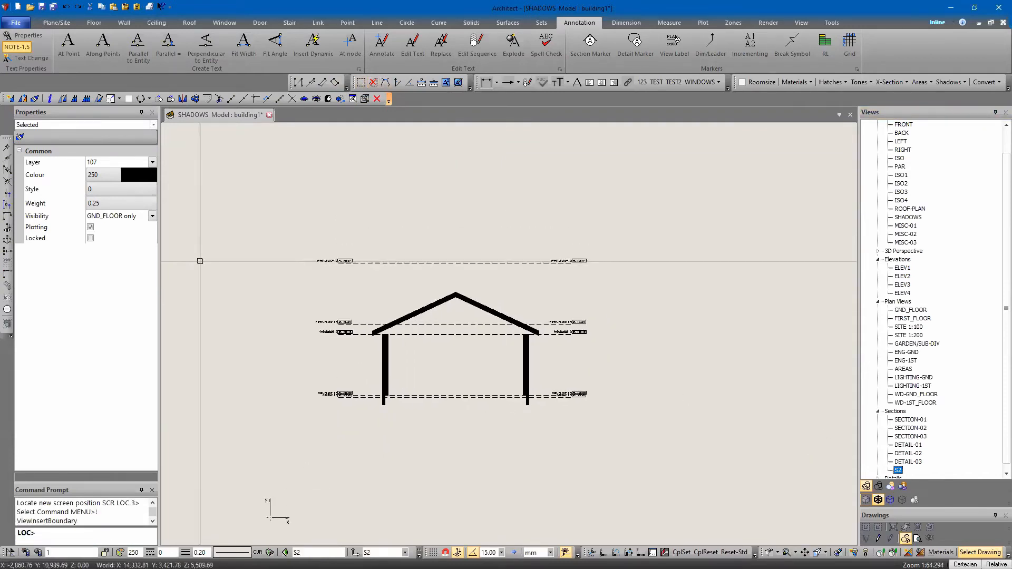
click(204, 183)
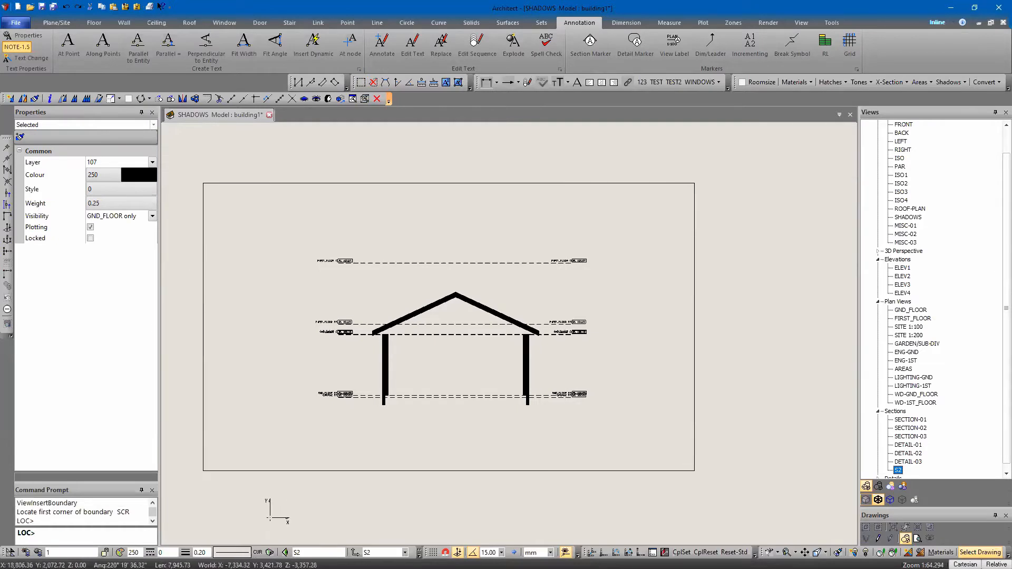
click(839, 473)
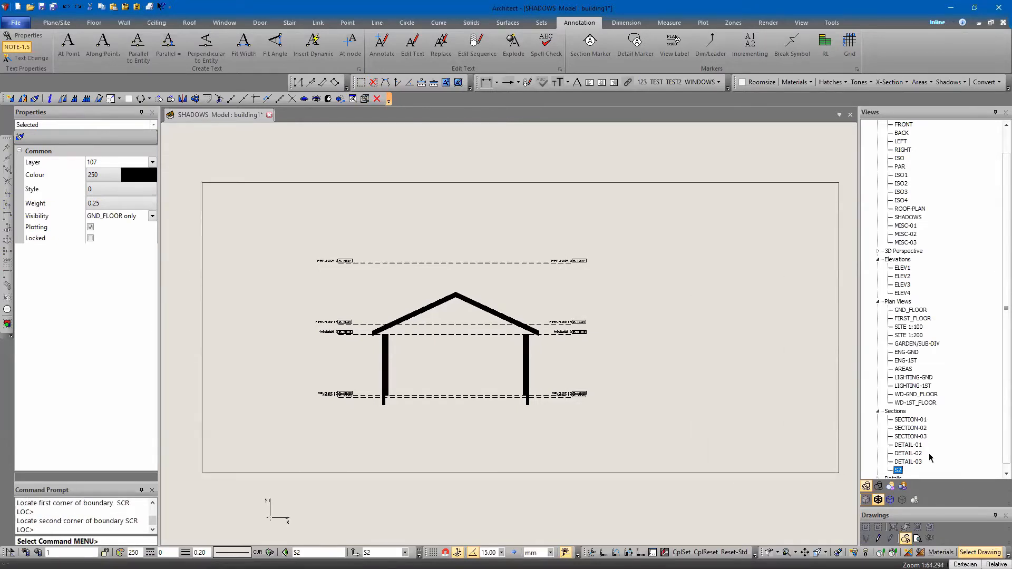
double_click(901, 311)
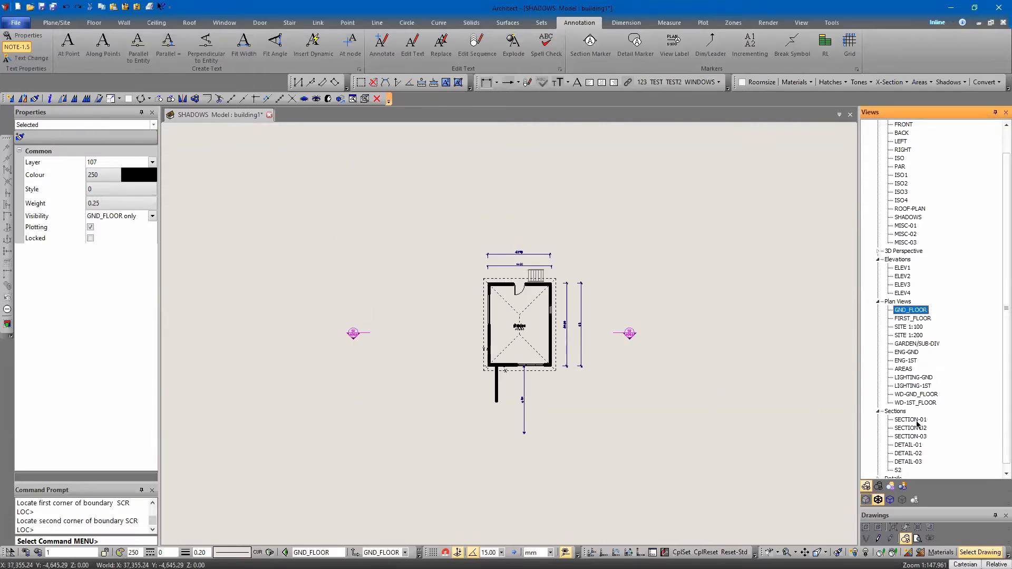
Replace the S2 section view's boundary with a smaller rectangle fitted closely around the building section and level labels
double_click(897, 469)
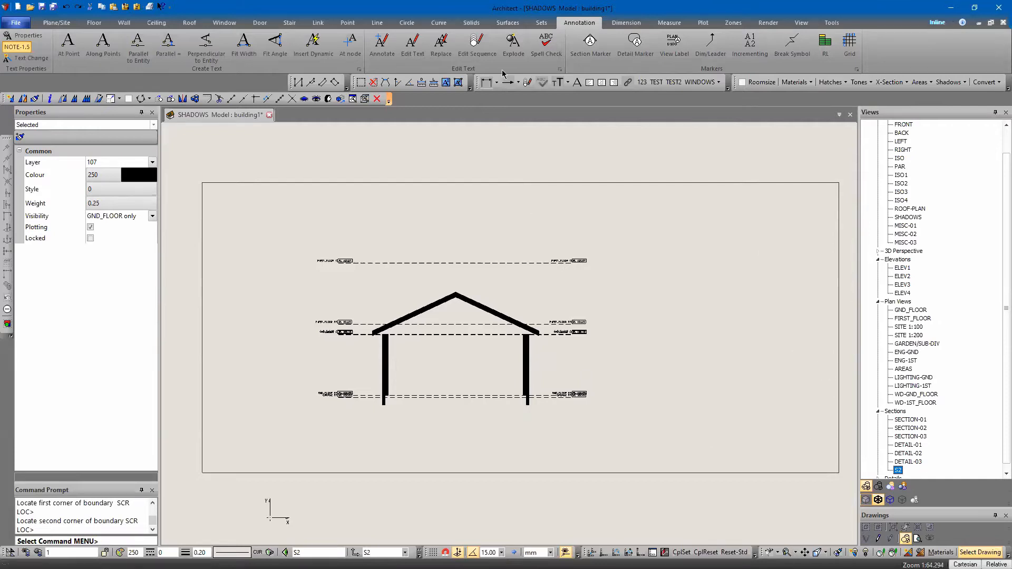
click(360, 83)
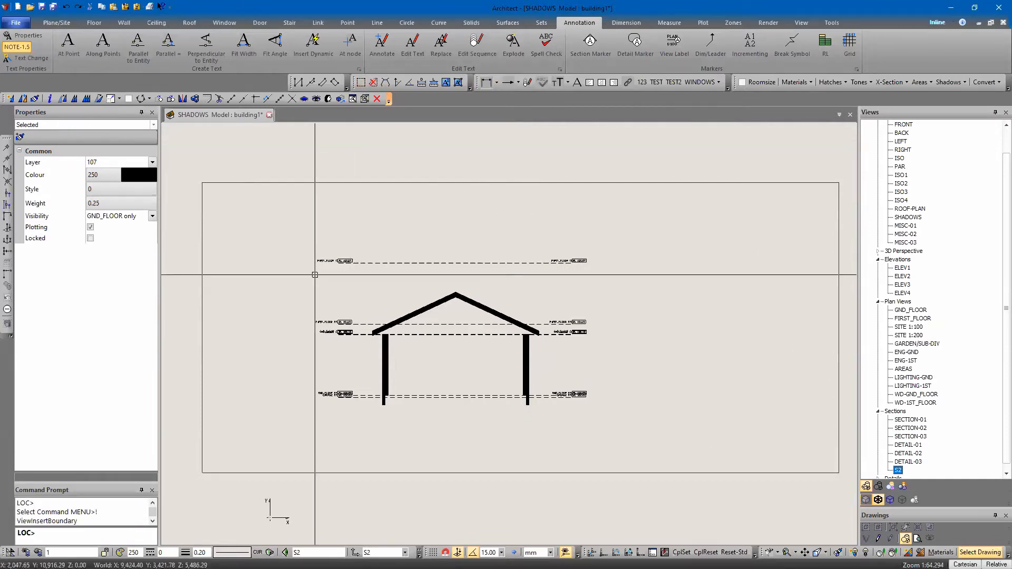
click(283, 202)
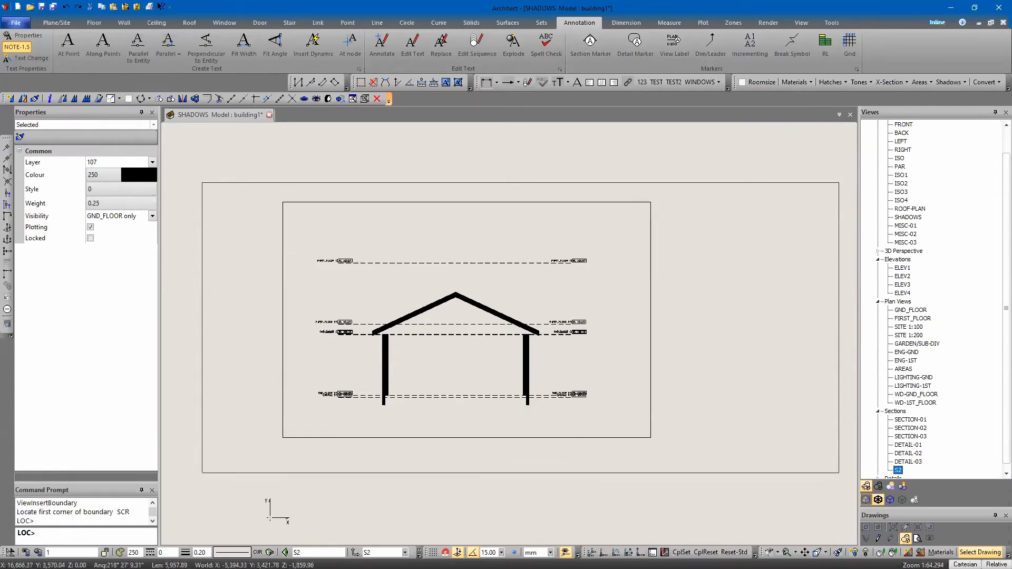
click(650, 449)
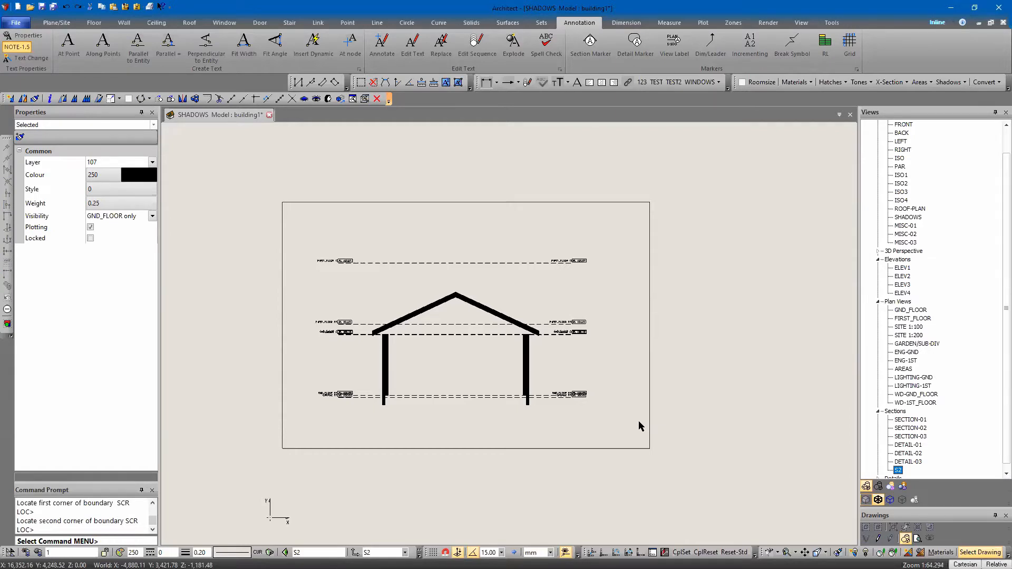
Examine the FIRST_FLOOR plan for the S2 section indicator and return to the GND_FLOOR plan
double_click(913, 318)
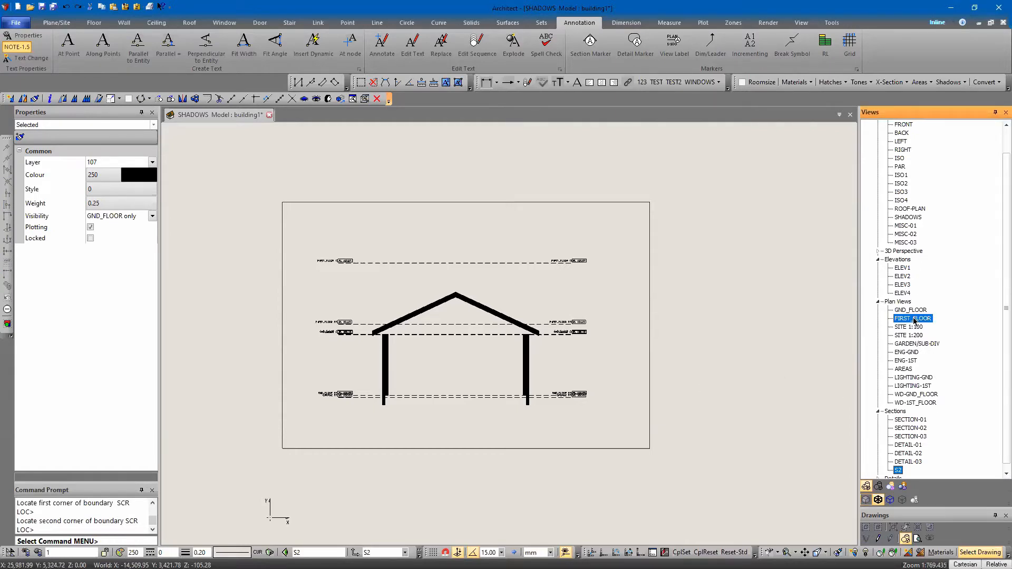
scroll(447, 419, down, 2)
middle_drag(563, 461, 617, 315)
scroll(628, 343, up, 7)
middle_drag(580, 282, 580, 379)
scroll(580, 379, up, 2)
click(908, 315)
double_click(910, 310)
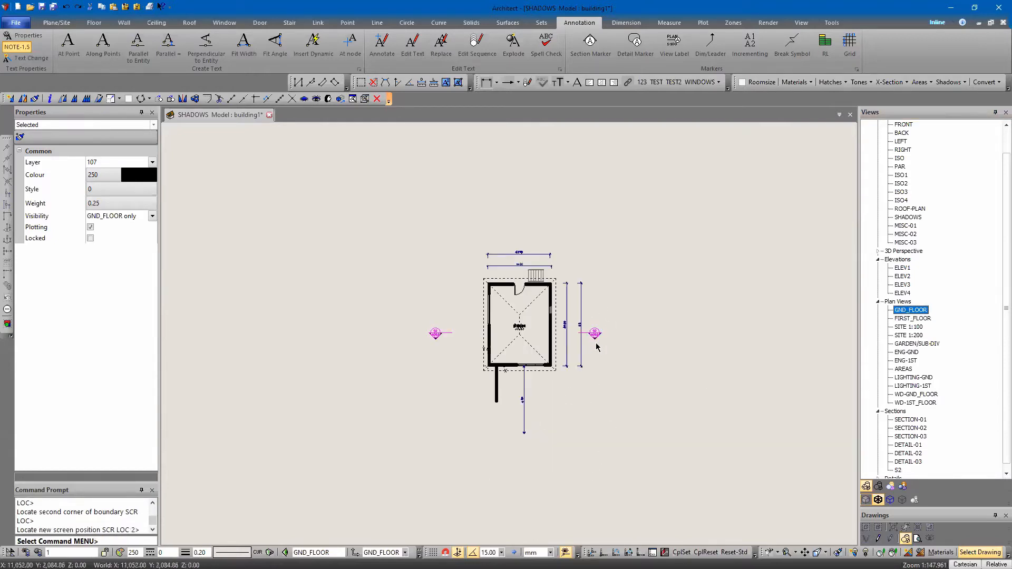
Open the FIRST_FLOOR plan and make the selected S2 section marker visible in it
double_click(914, 319)
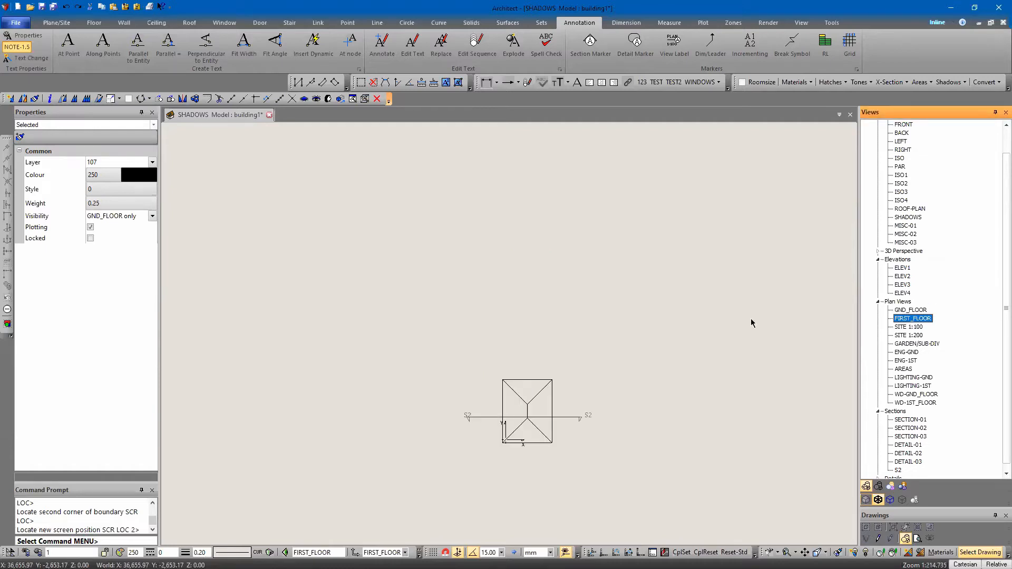
click(316, 99)
key(Escape)
scroll(538, 427, up, 4)
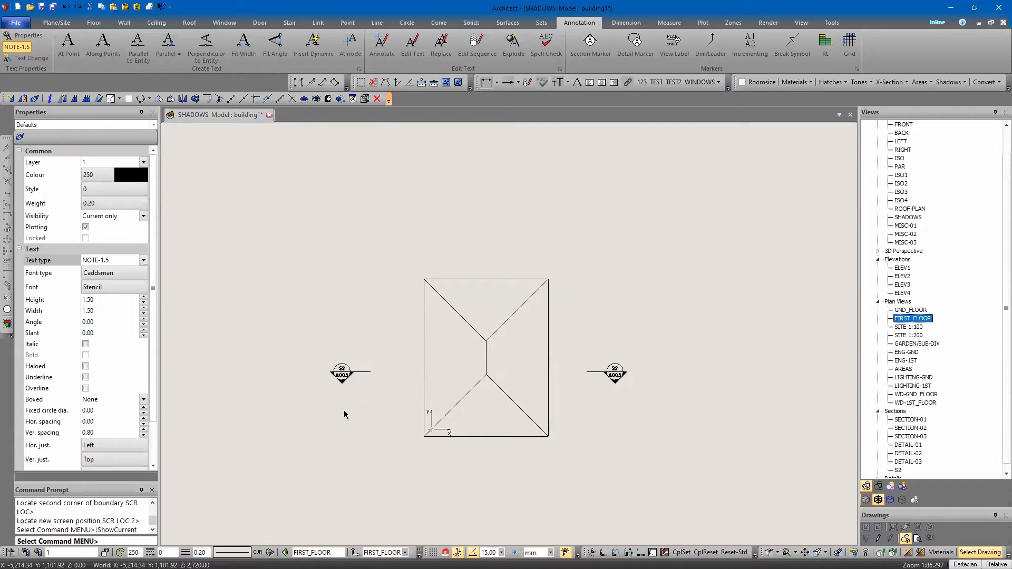
middle_drag(614, 295, 599, 271)
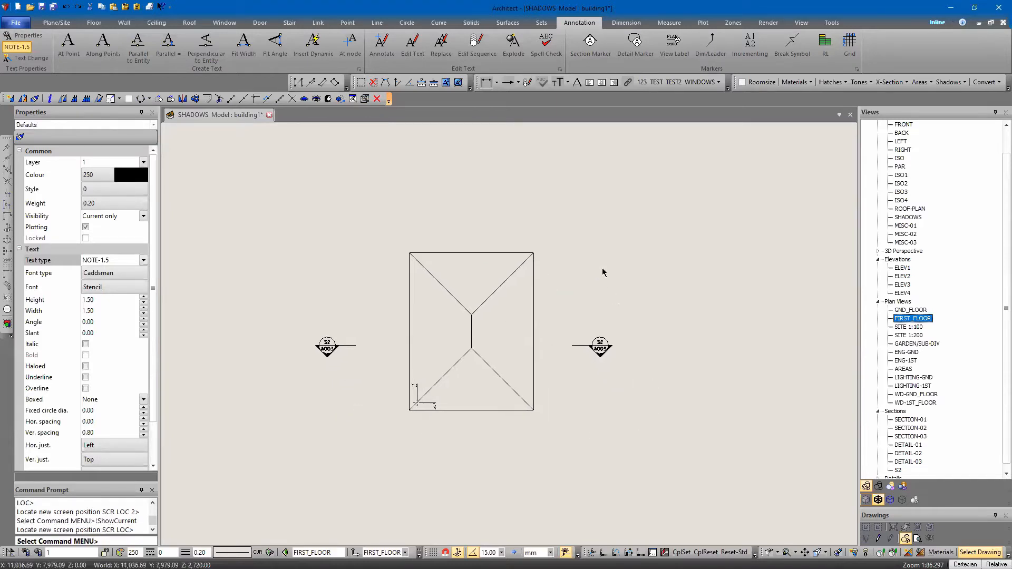
Open the S2 section view, inspect the building section, and delete the view's boundary
double_click(898, 470)
scroll(429, 361, up, 5)
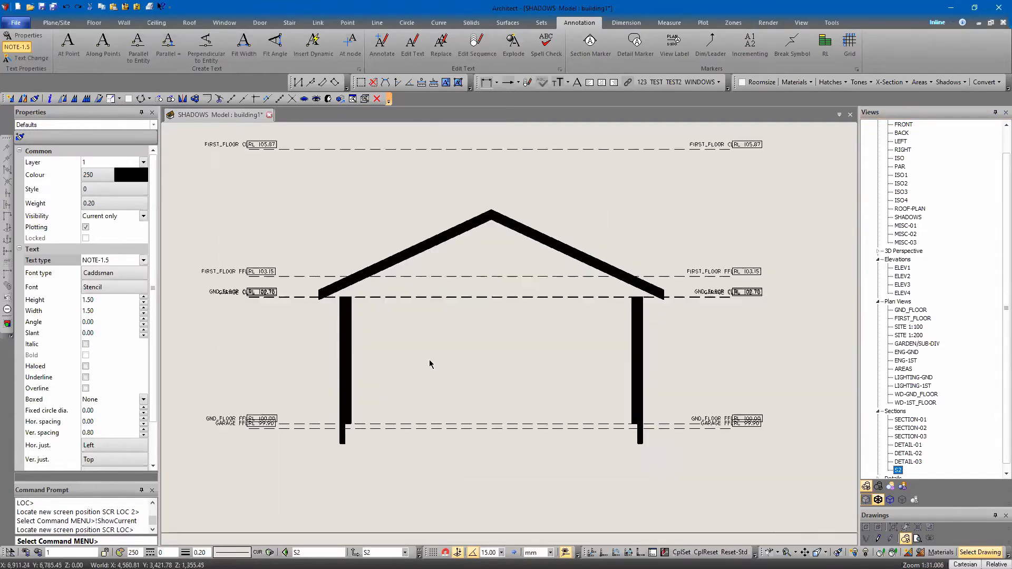
middle_drag(395, 275, 391, 287)
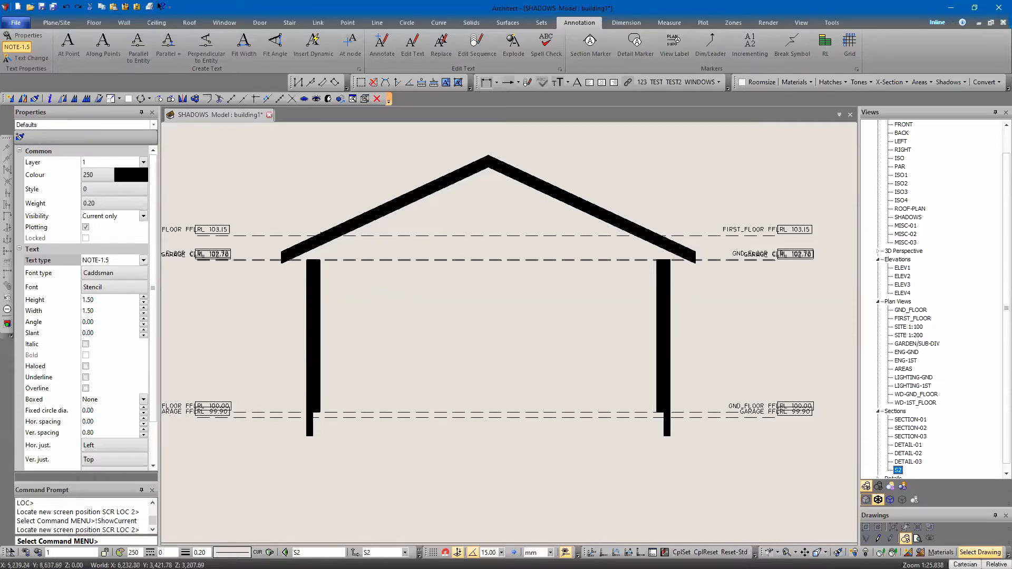
scroll(467, 432, down, 4)
middle_drag(471, 426, 454, 372)
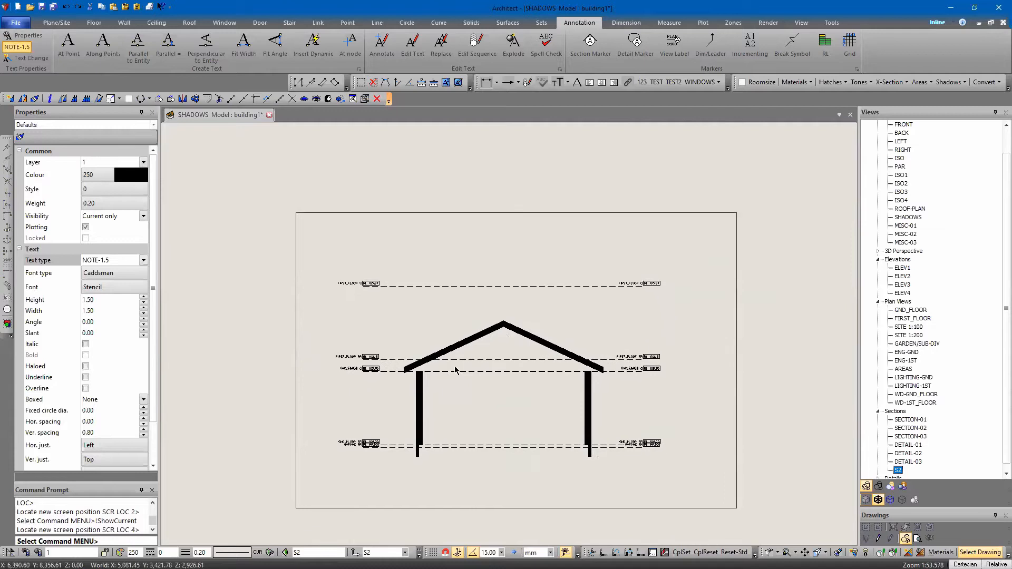
middle_drag(405, 174, 402, 160)
scroll(427, 211, down, 3)
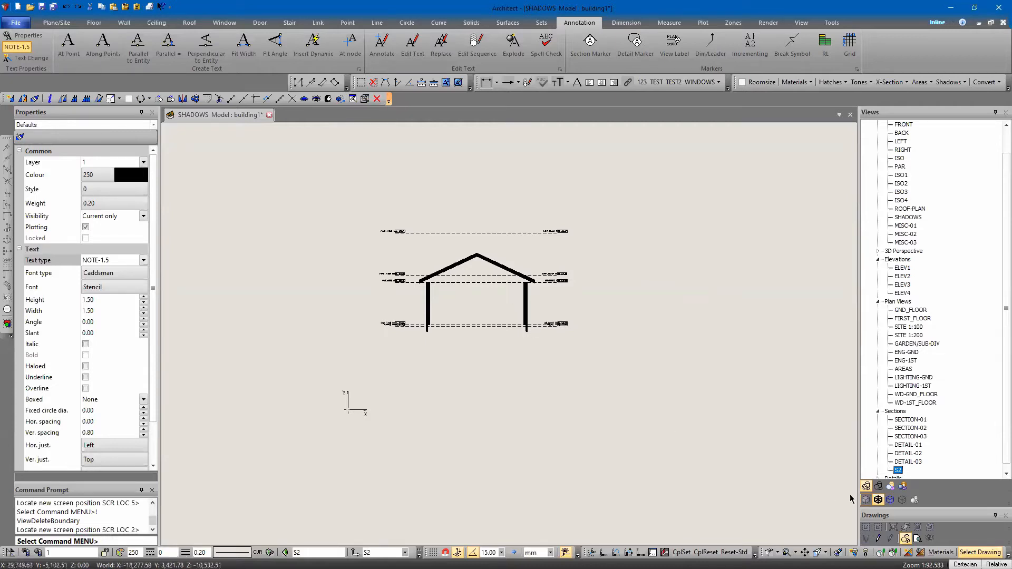
Switch the S2 section view to hidden line display and inspect the walls and roof
click(878, 486)
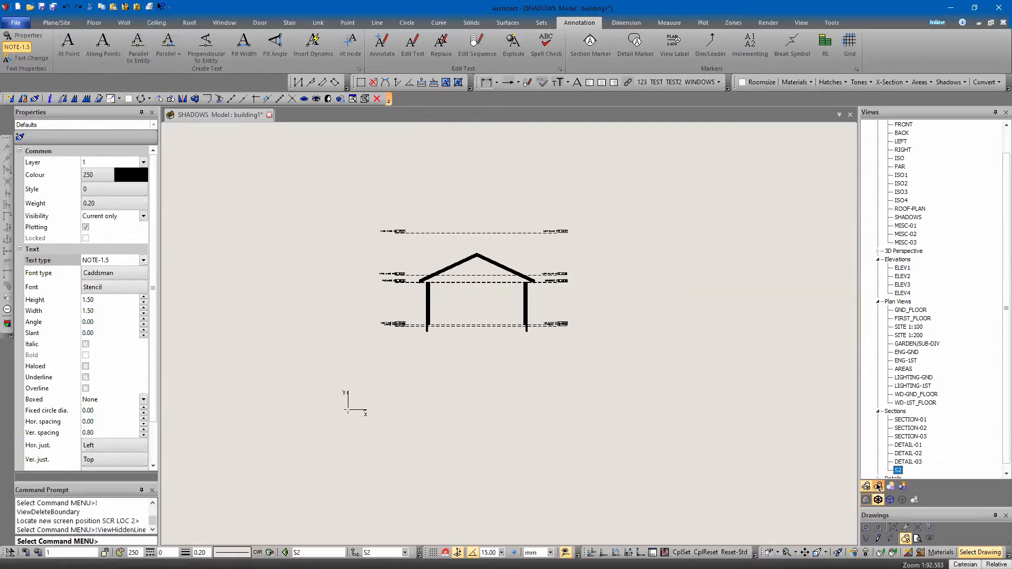
middle_drag(536, 468, 535, 471)
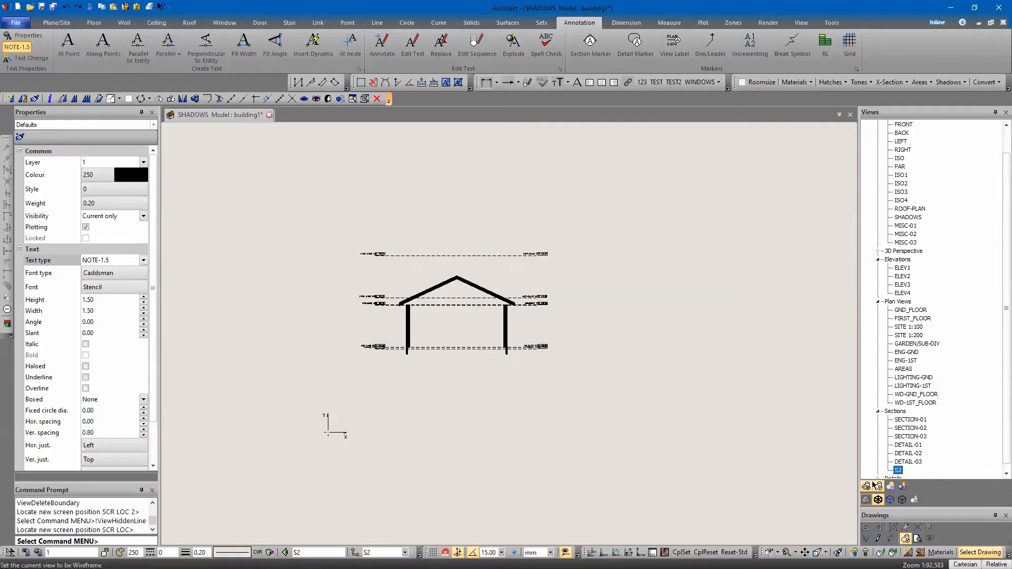
middle_drag(445, 429, 423, 357)
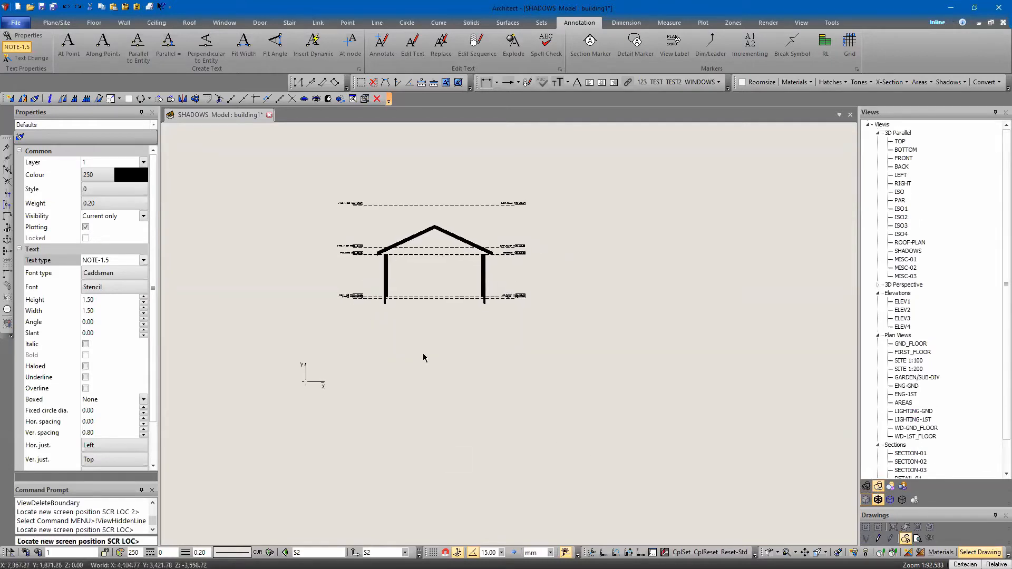
scroll(464, 346, up, 2)
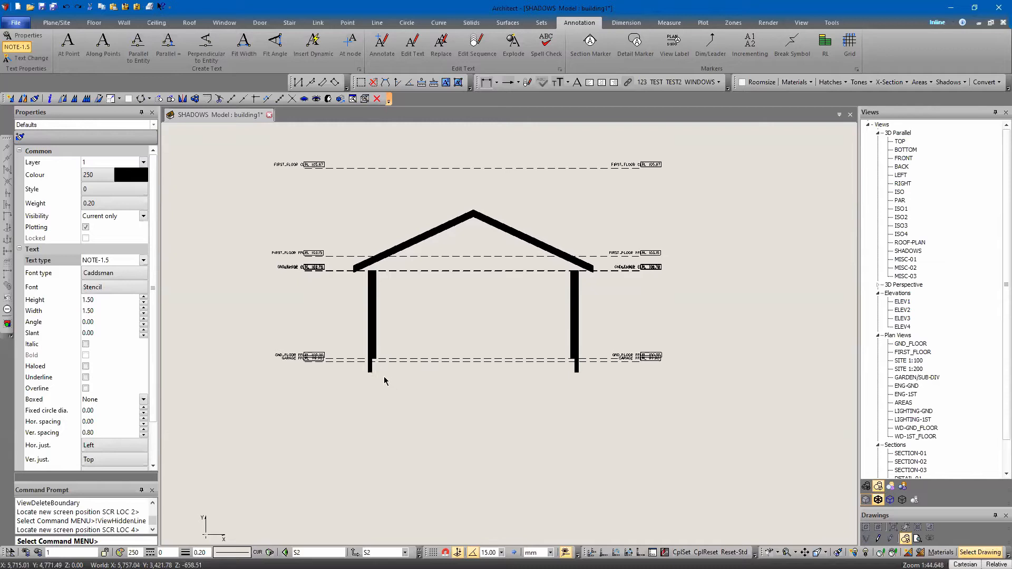
Open the display details of the S2 section view and choose the GND_FLOOR zone
click(210, 367)
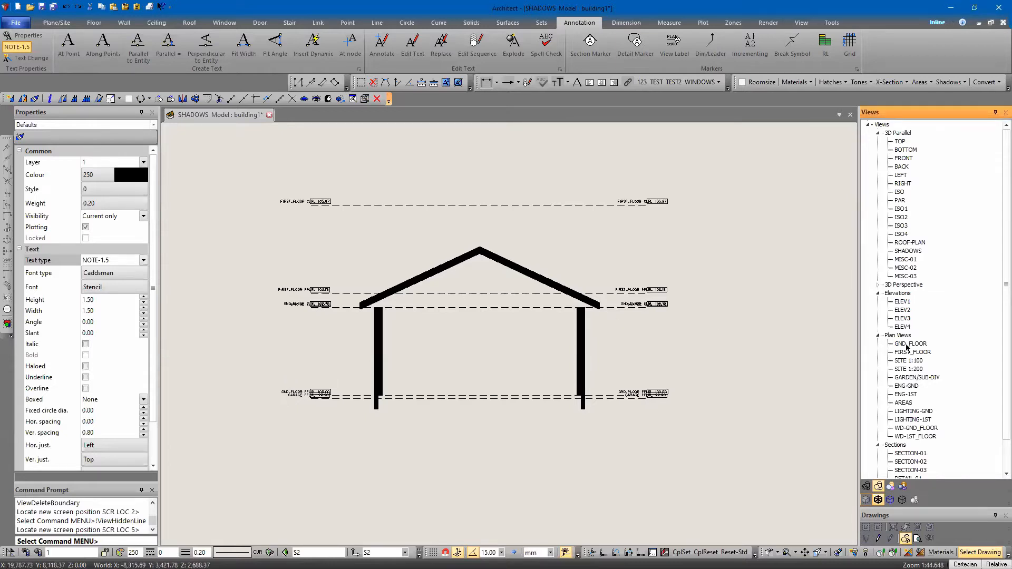
scroll(909, 389, down, 2)
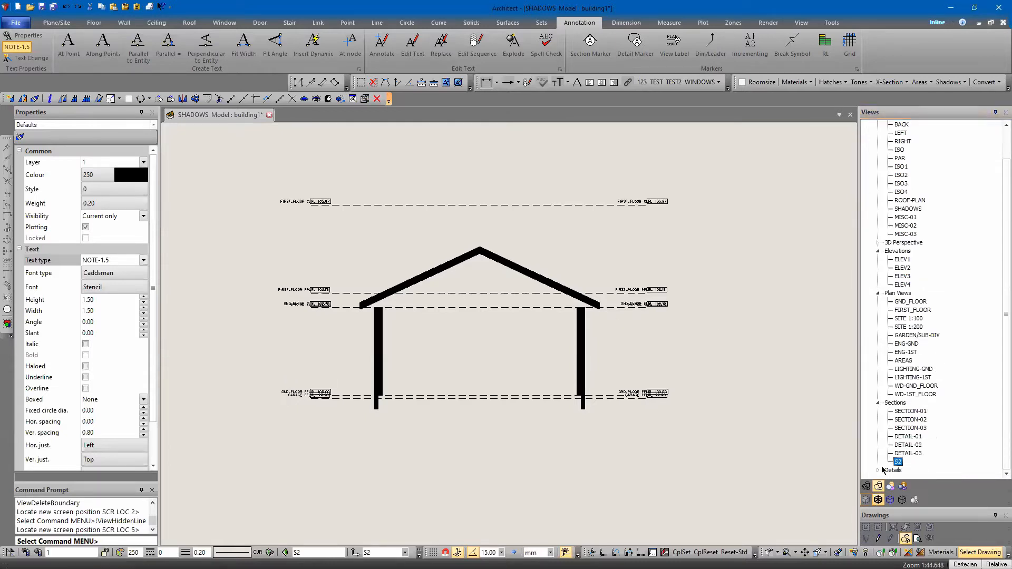
right_click(898, 462)
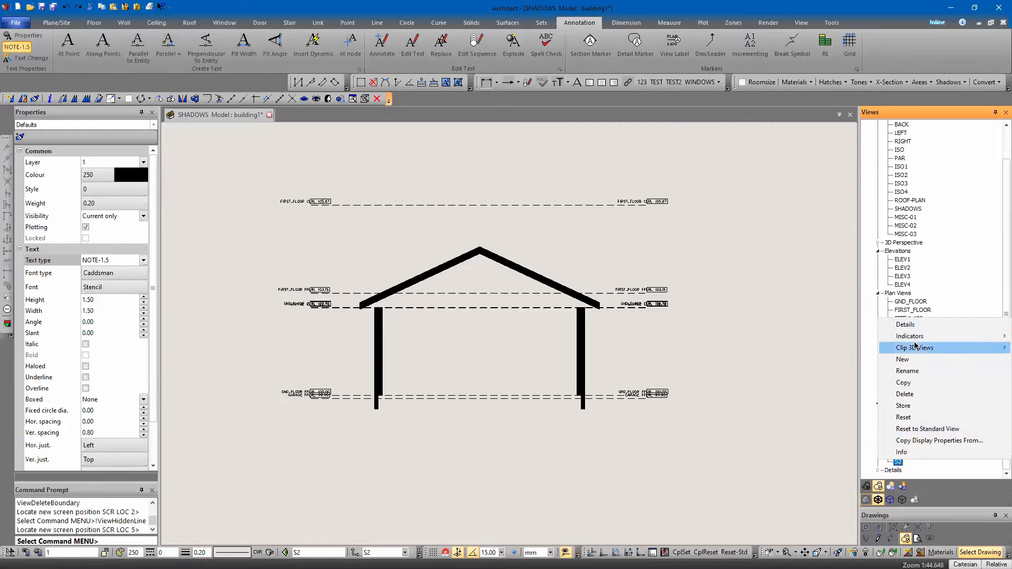
click(905, 324)
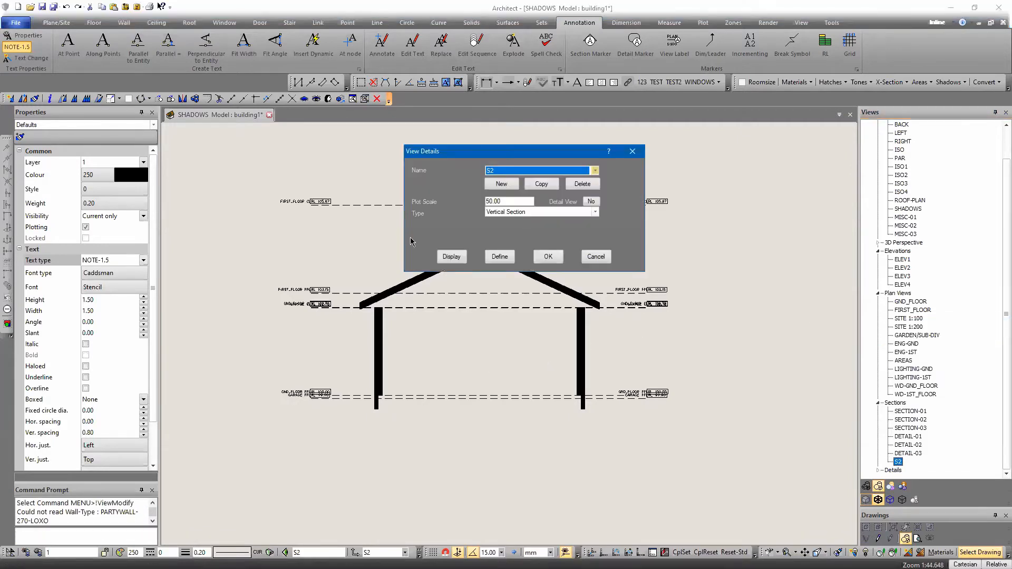
click(451, 257)
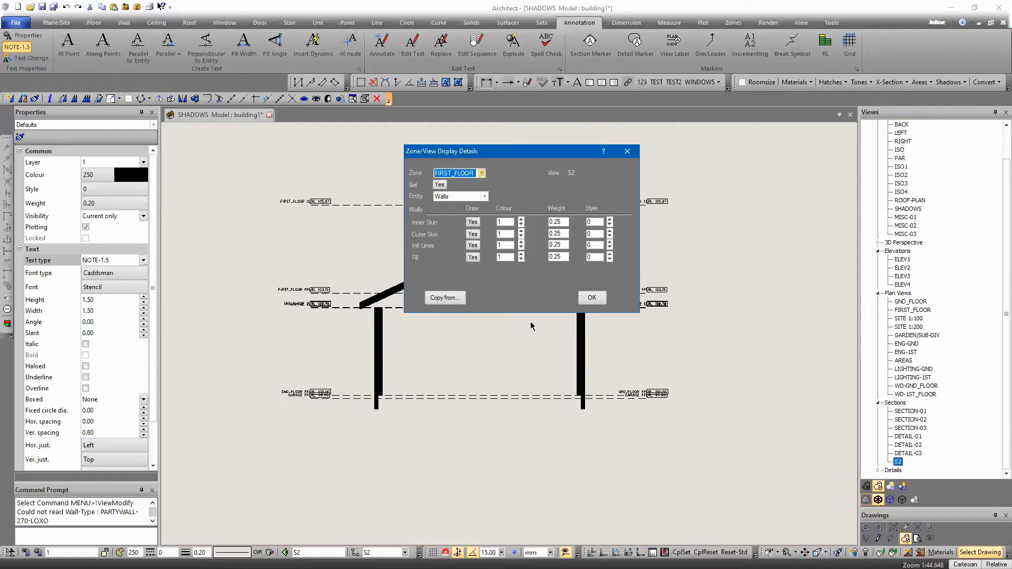
click(453, 174)
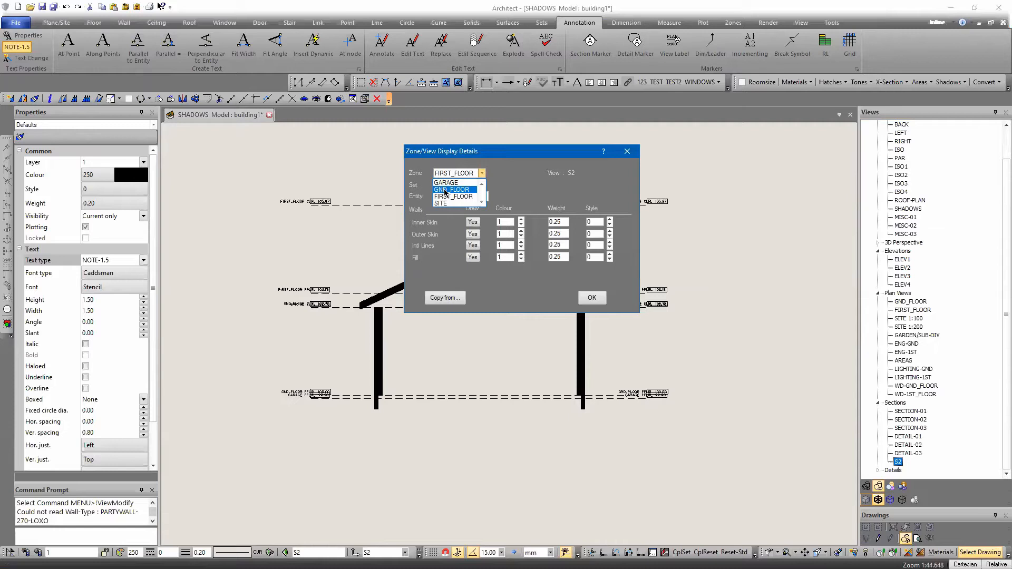
click(444, 191)
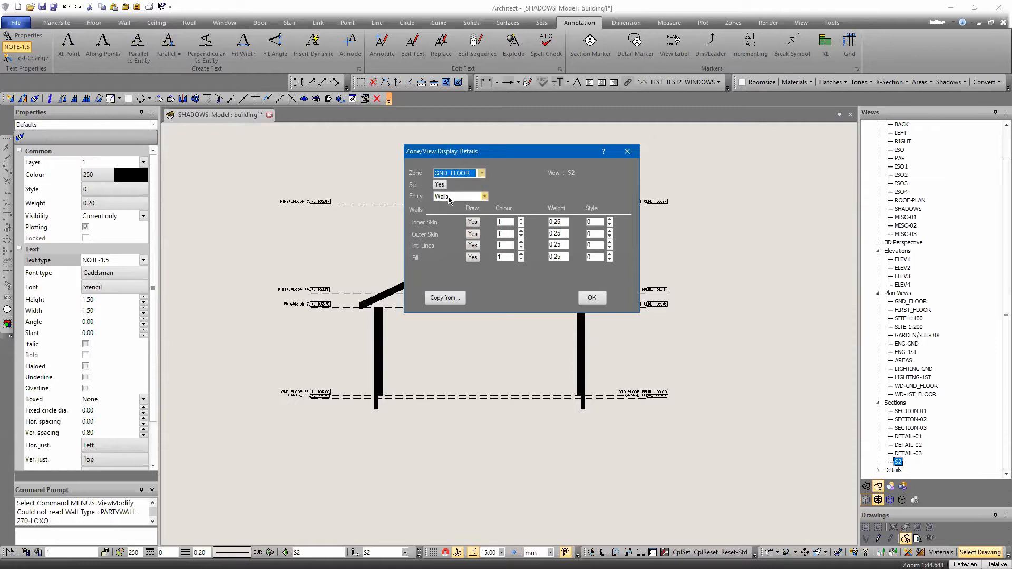
click(473, 258)
click(474, 259)
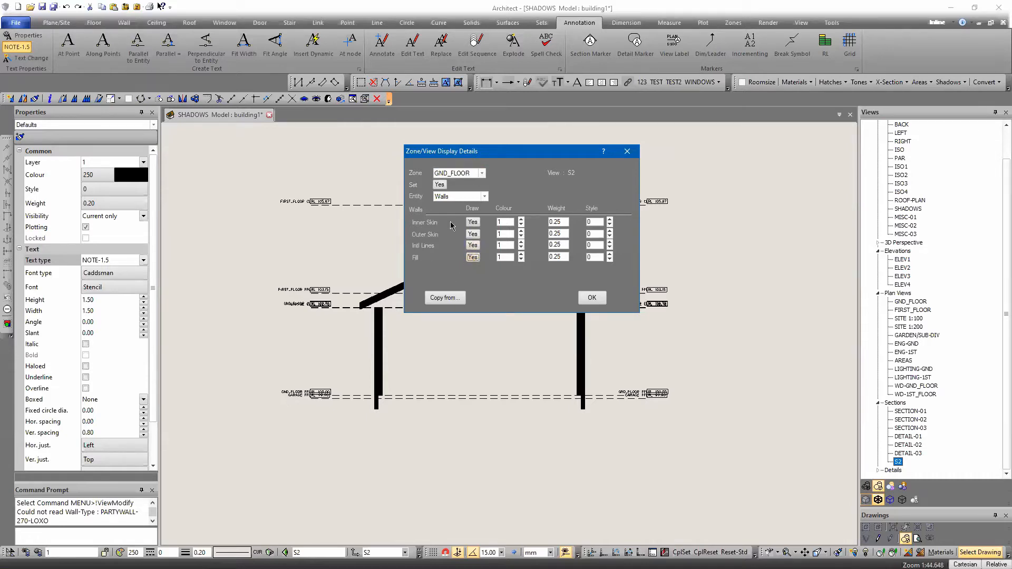
click(451, 174)
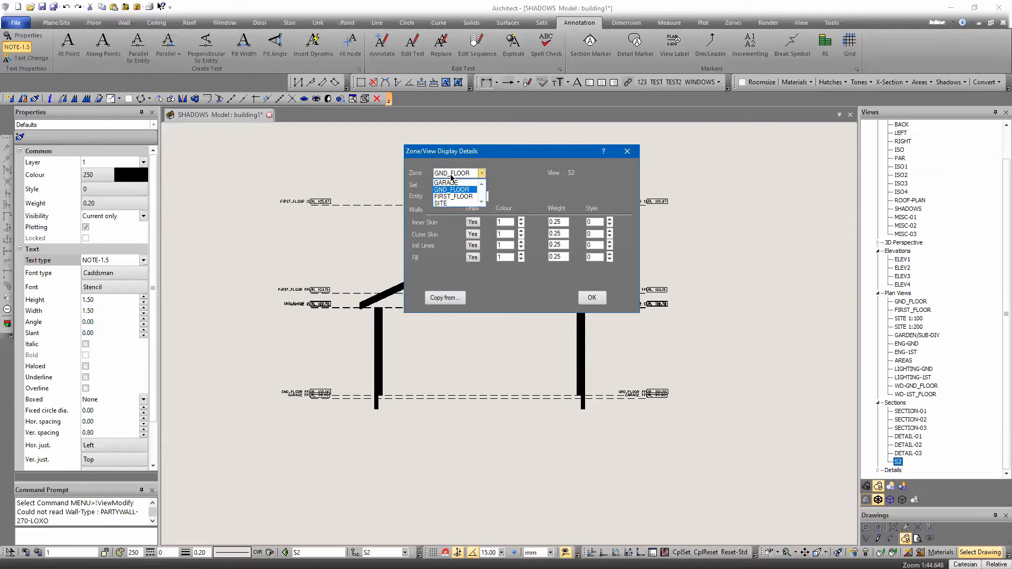
click(449, 174)
Turn off the roof fill and toggle the wall fill for the GND_FLOOR zone in the S2 view's display details
scroll(446, 193, down, 2)
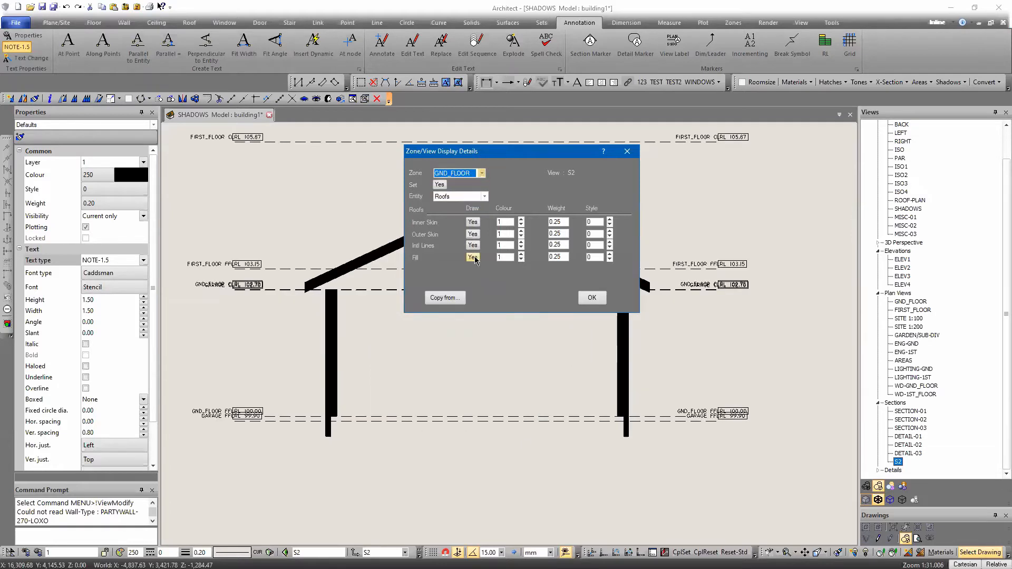
click(473, 259)
click(460, 198)
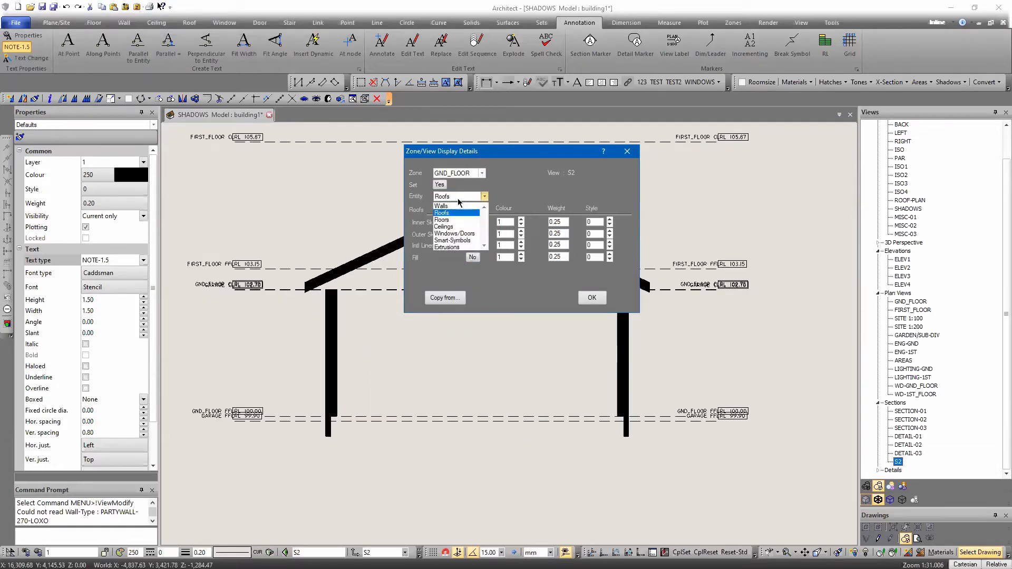
click(458, 206)
click(473, 257)
click(592, 299)
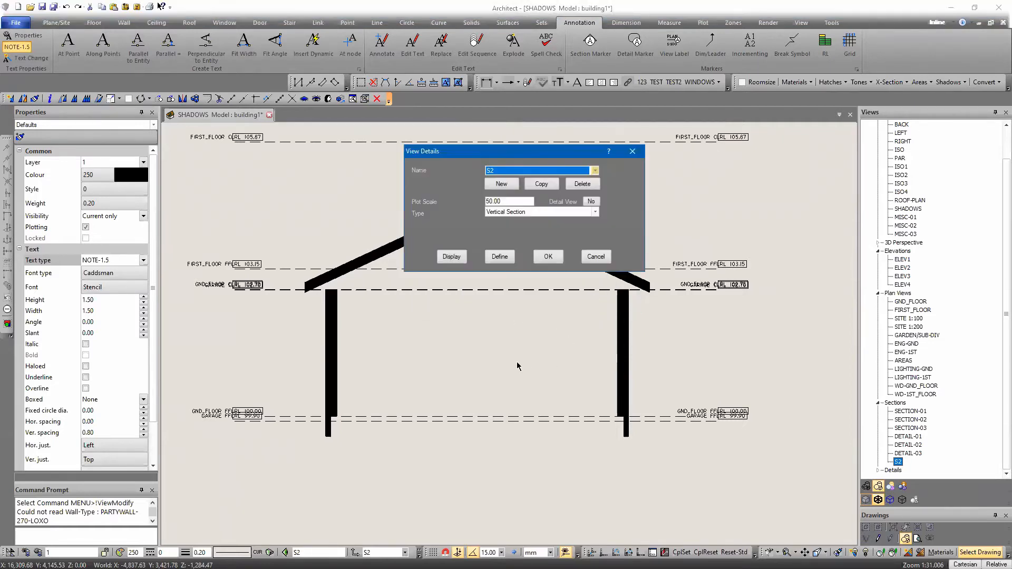
Rebuild all zones to refresh the S2 section, and return to the GND_FLOOR plan to examine its walls
click(365, 98)
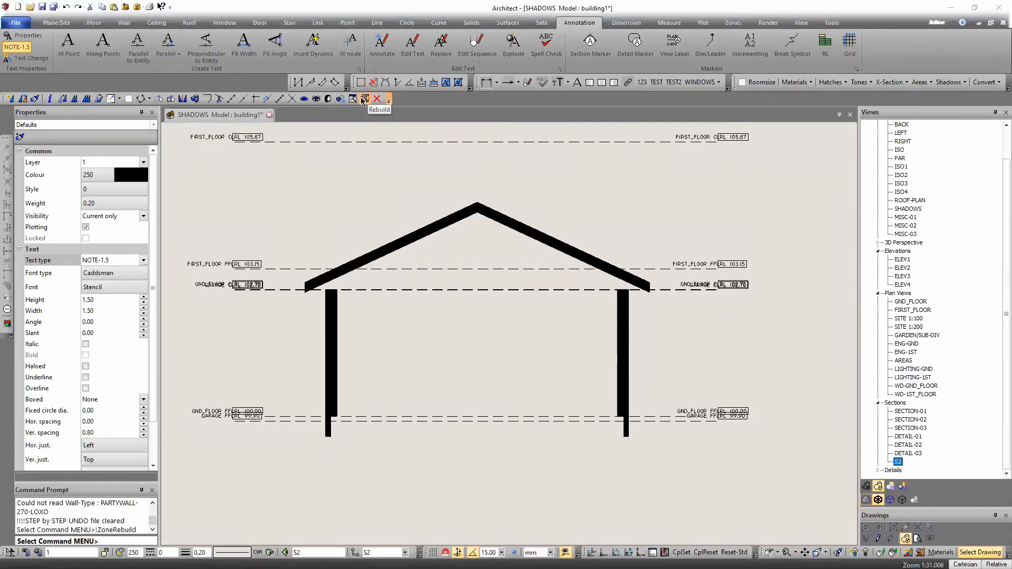
click(513, 201)
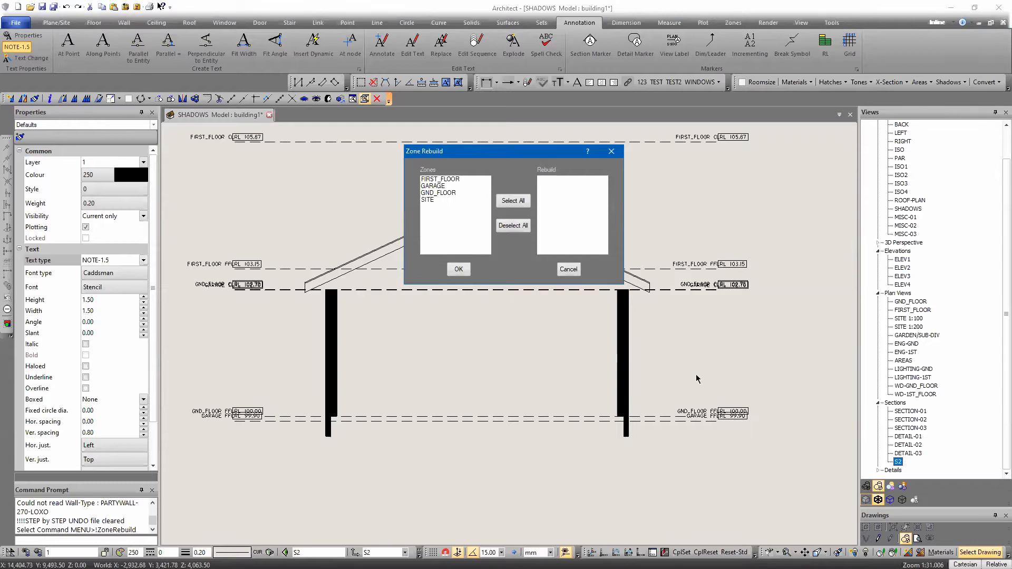
mouse_move(493, 386)
middle_down()
mouse_move(558, 276)
mouse_move(562, 292)
middle_up()
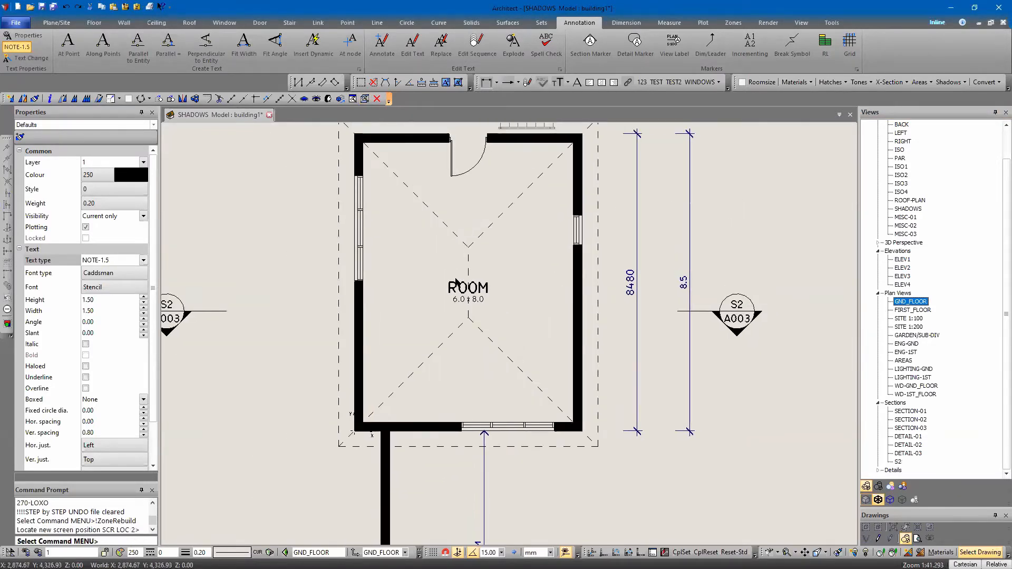
middle_drag(456, 269, 485, 312)
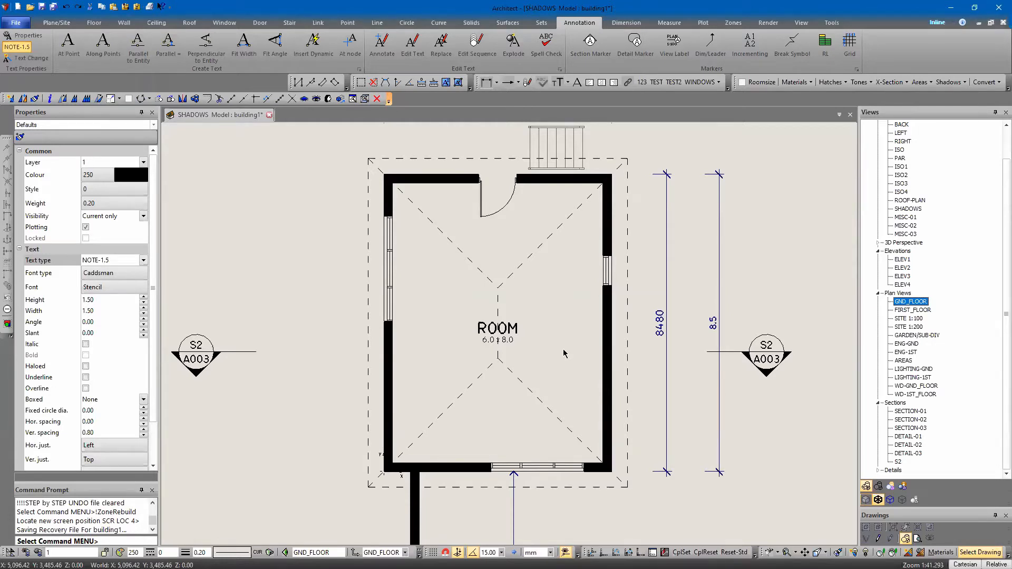
mouse_move(429, 216)
middle_down()
mouse_move(428, 263)
mouse_move(420, 236)
middle_up()
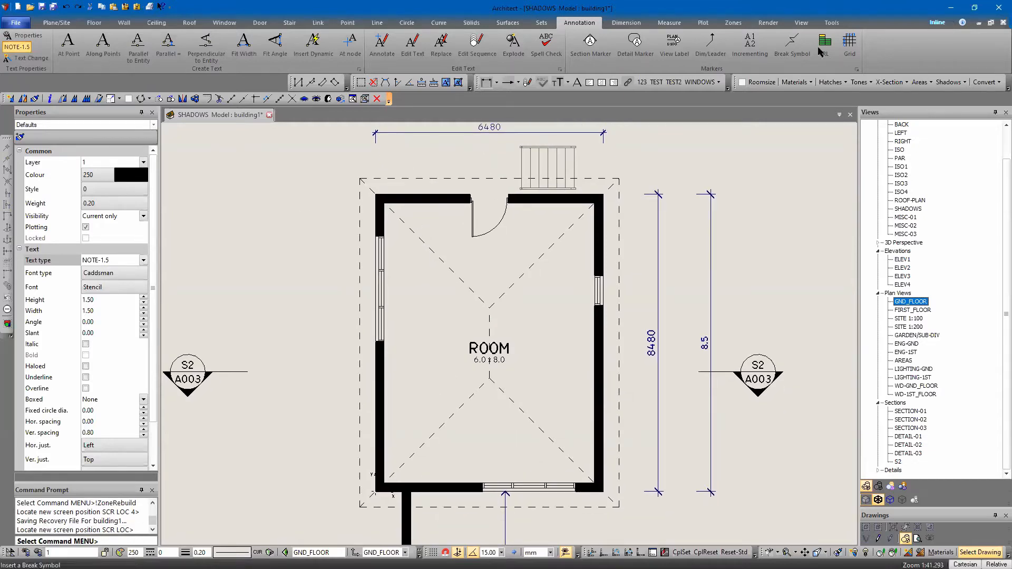
Start a project DAB import and choose New Building Template WD.dab from the Templates folder of the symbols library
click(15, 23)
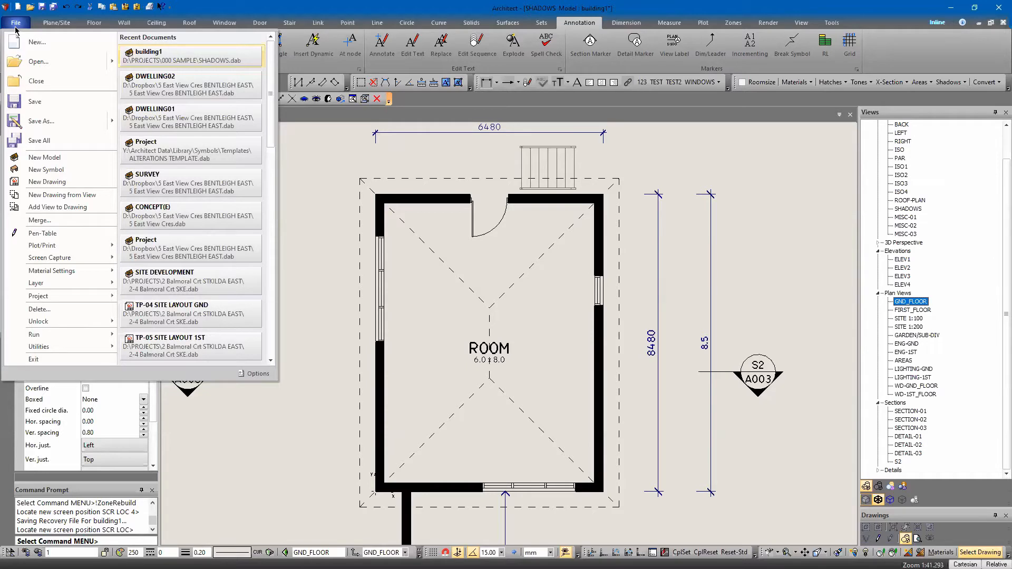
click(47, 295)
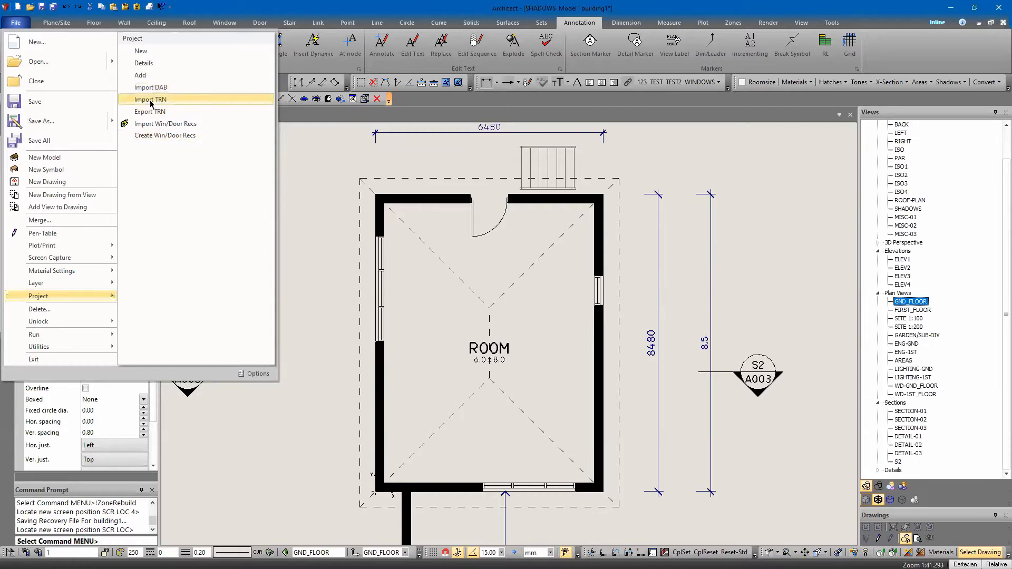
click(148, 89)
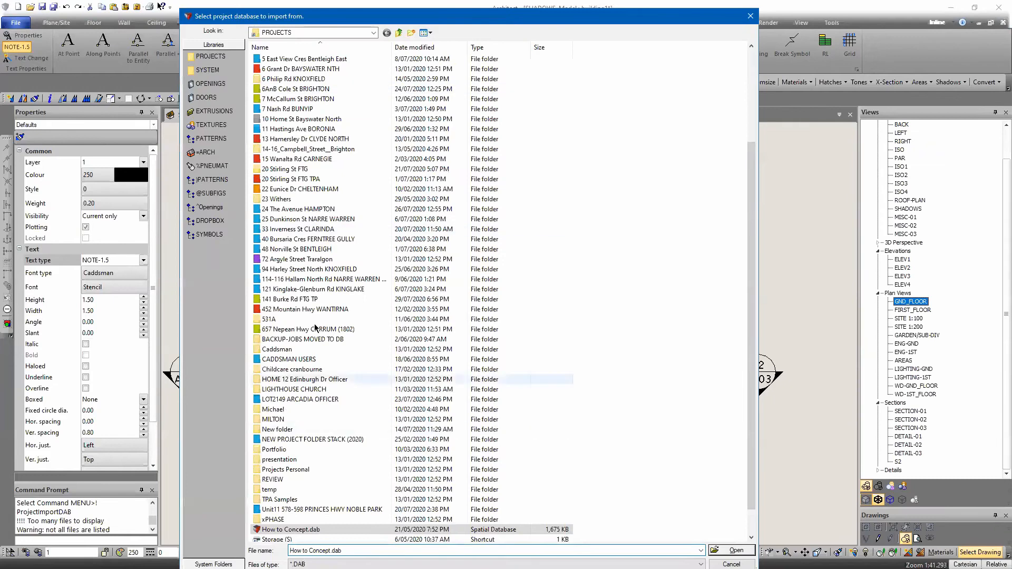
click(214, 237)
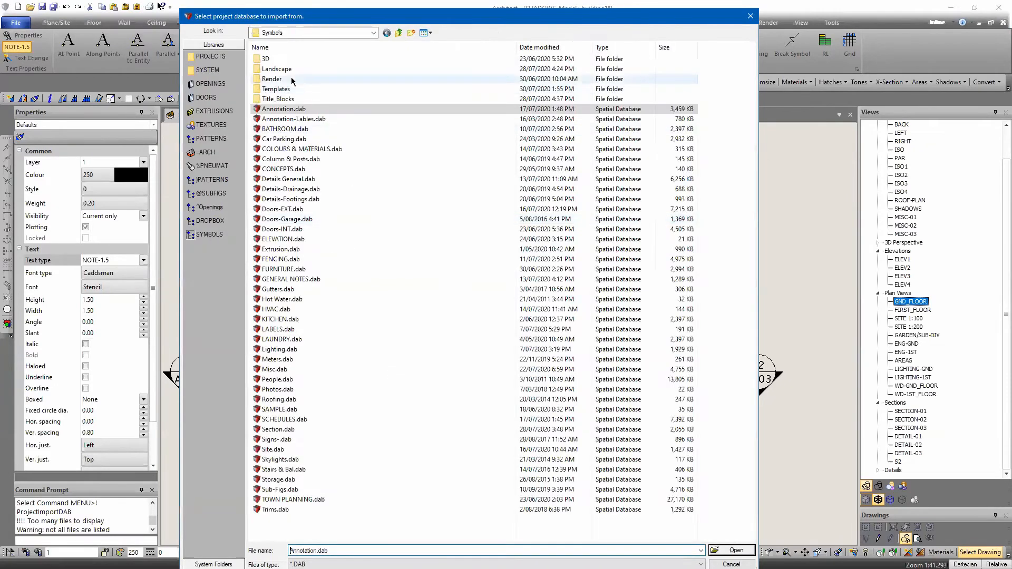
double_click(295, 88)
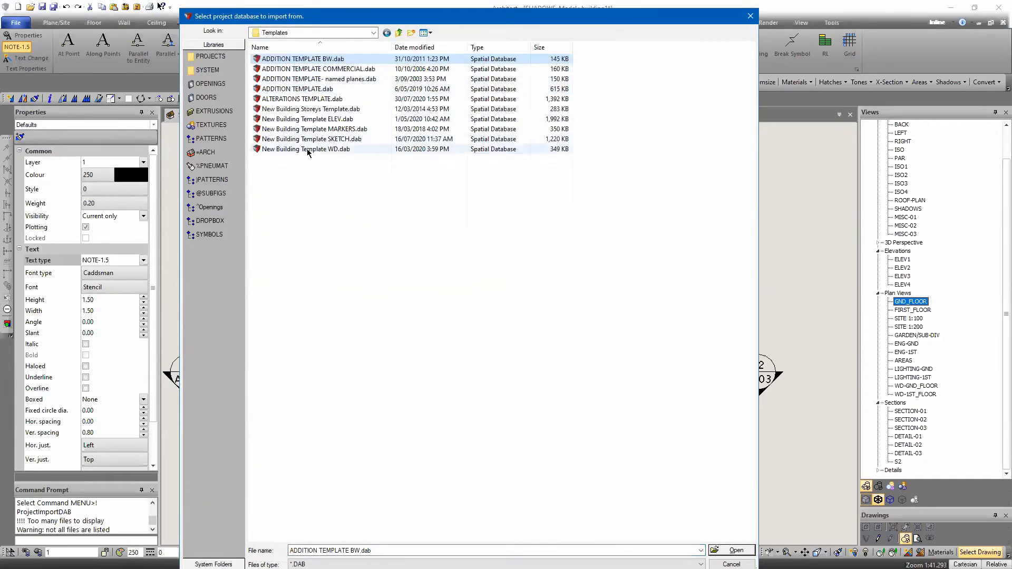
click(337, 149)
click(751, 550)
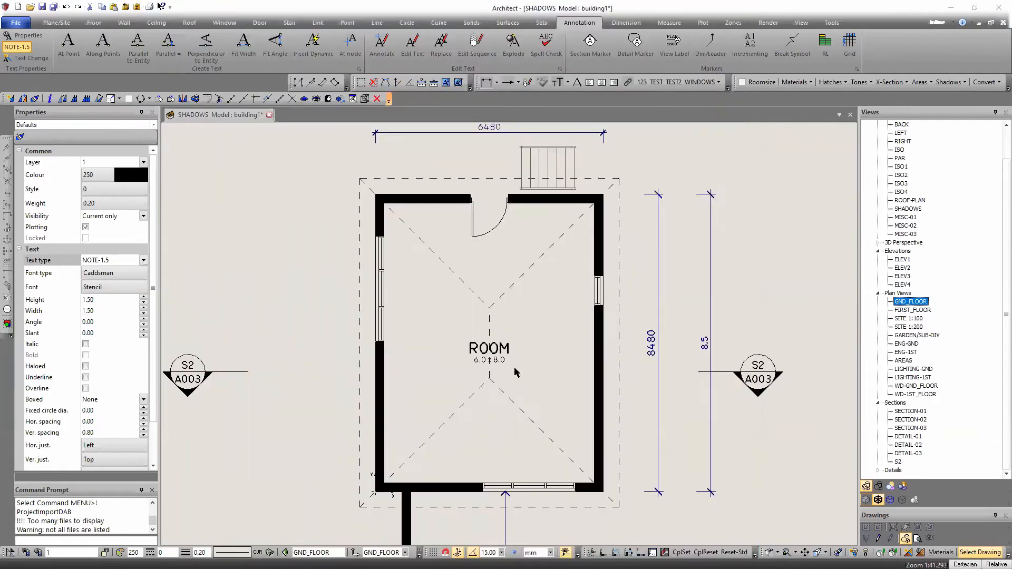
click(494, 180)
click(494, 192)
click(495, 380)
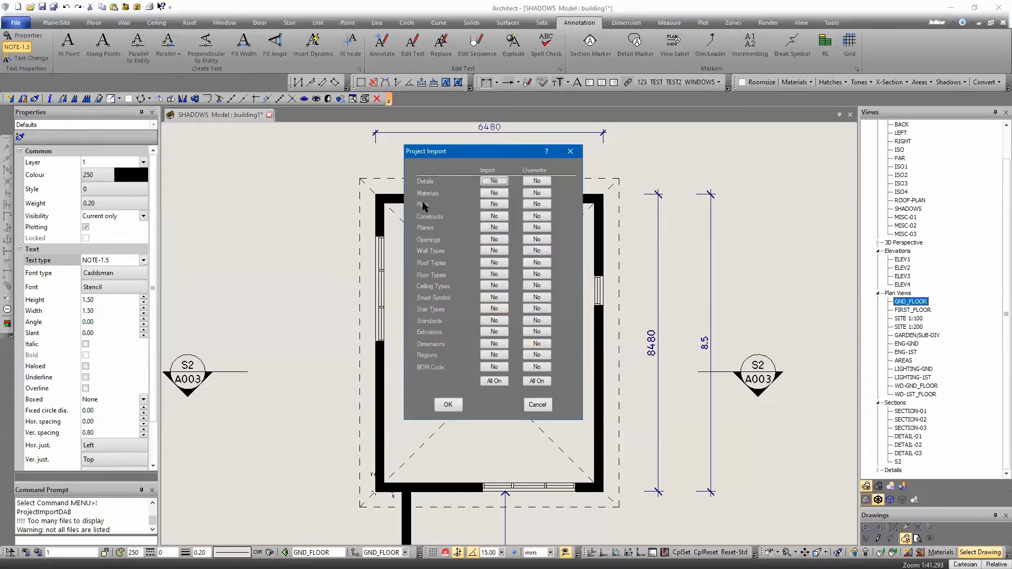
Import all material records from the chosen template with overwriting enabled, and finish without selecting another database
click(497, 194)
click(535, 193)
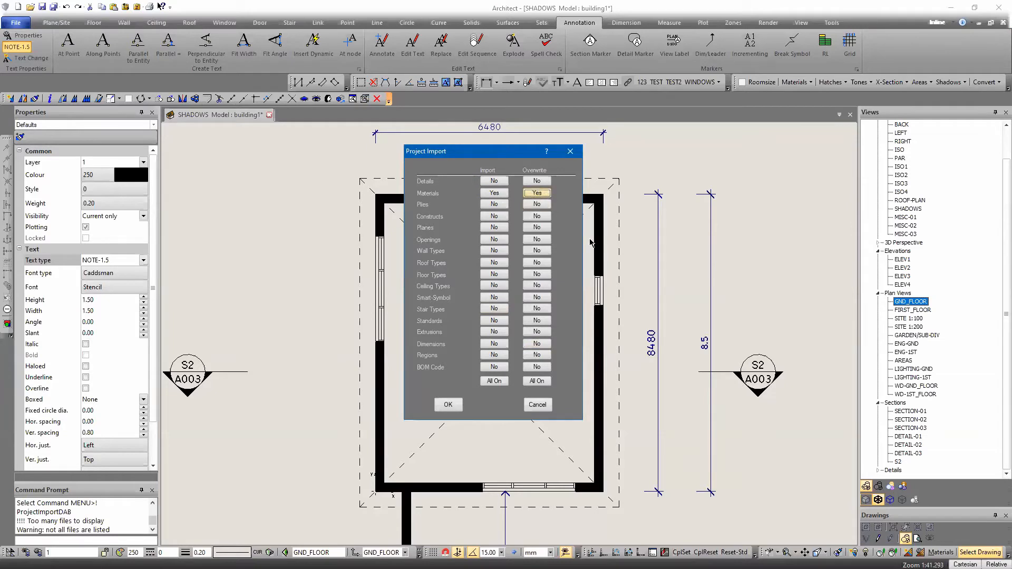
click(449, 406)
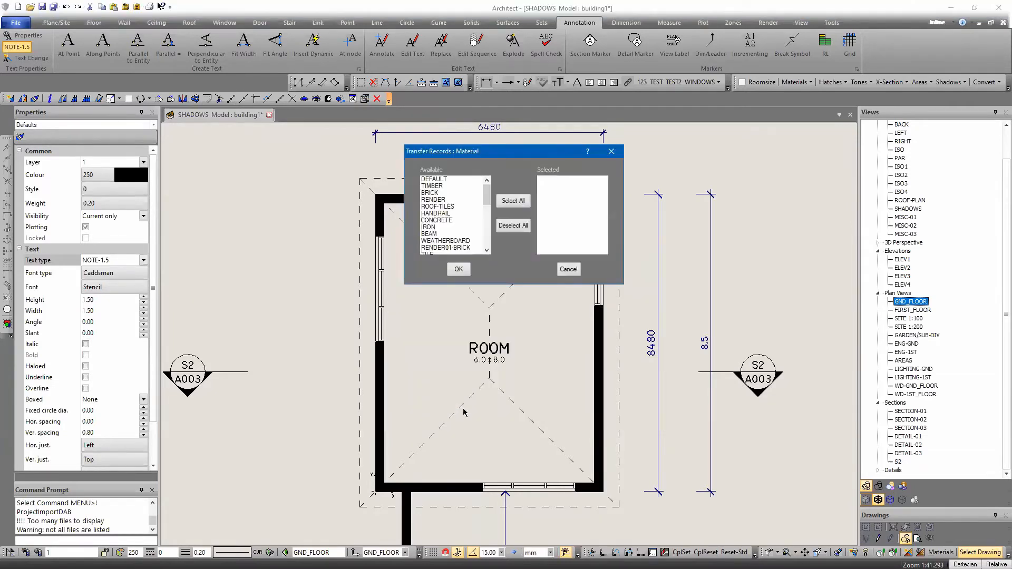
click(509, 200)
key(Return)
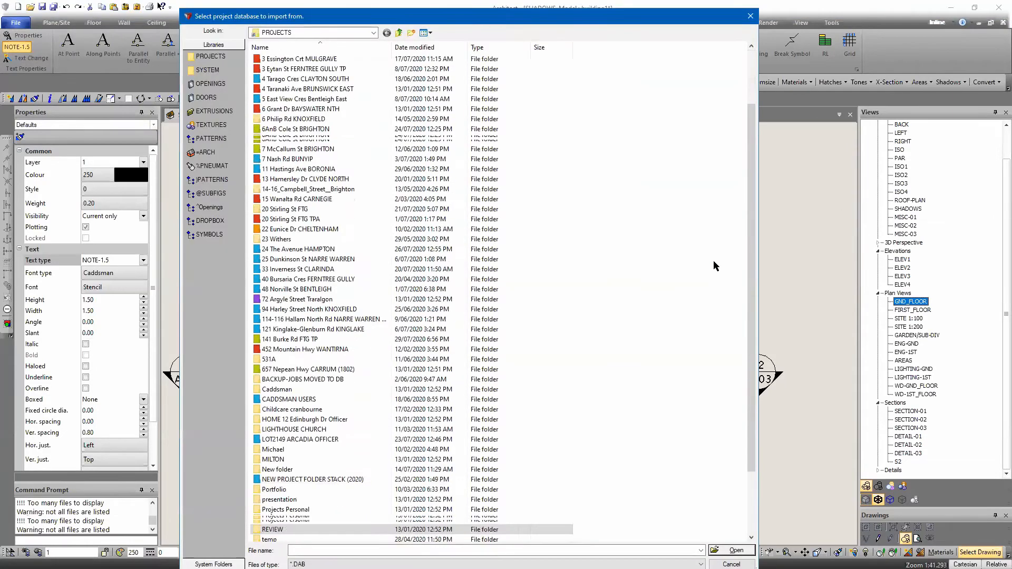
click(731, 564)
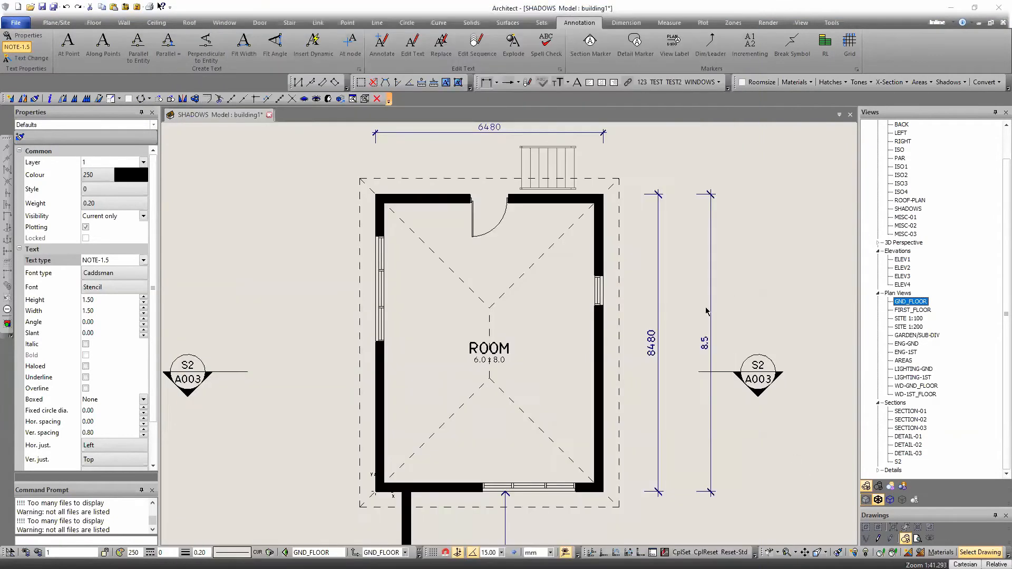
Rebuild all zones and inspect the wall hatching around the room's upper-right corner in the GND_FLOOR plan
middle_drag(259, 189, 253, 210)
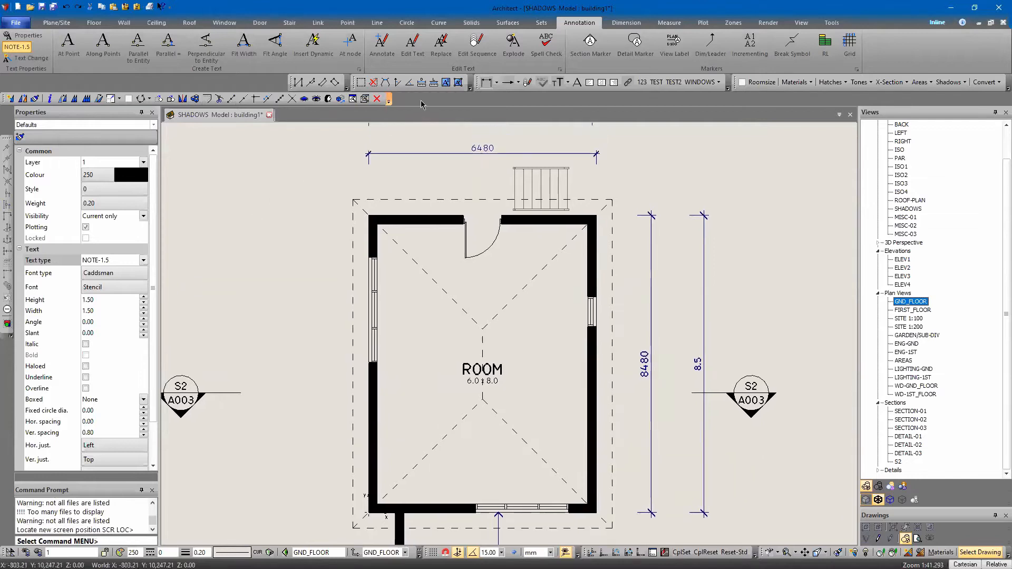
click(364, 99)
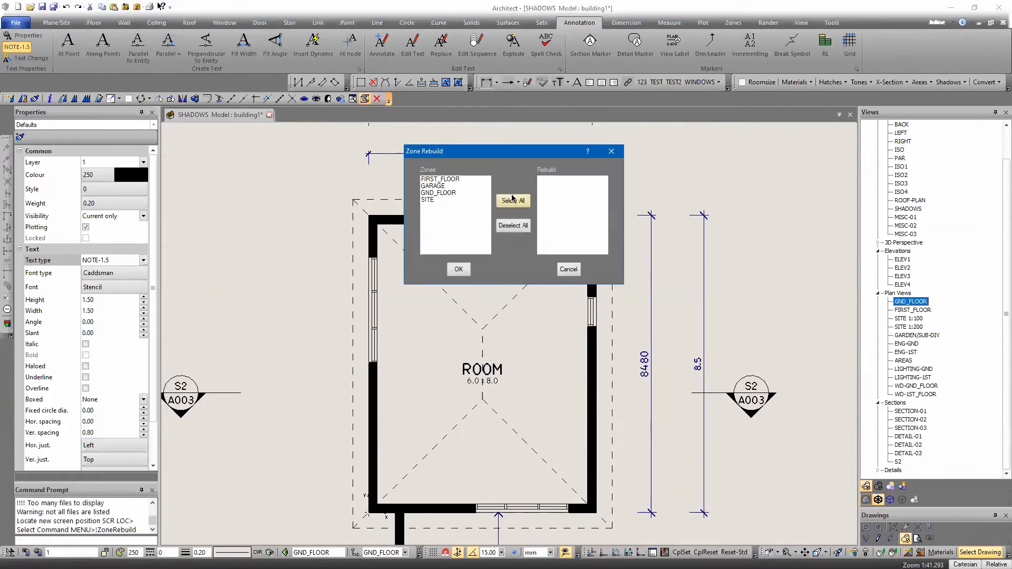
click(511, 198)
click(459, 268)
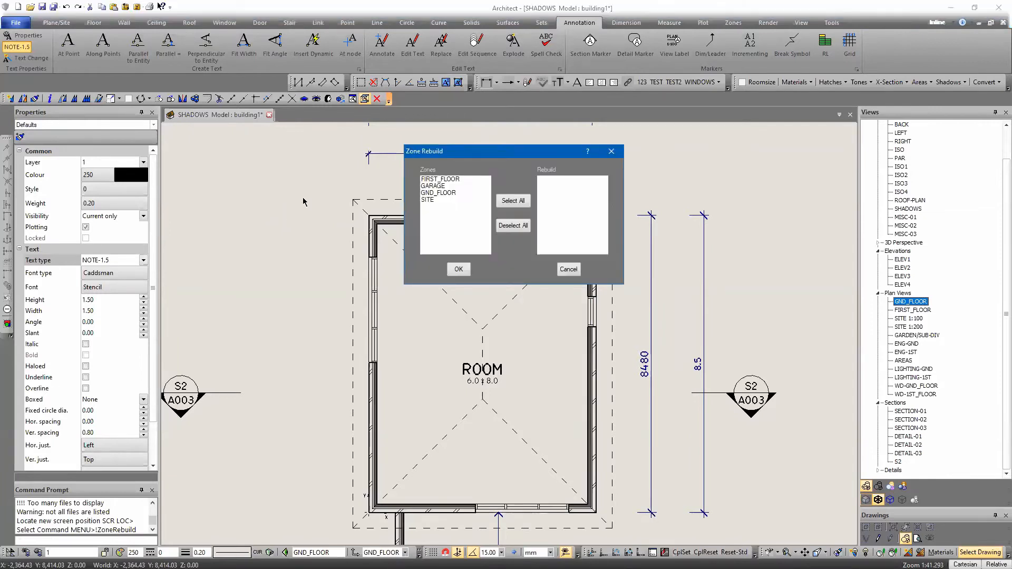
middle_drag(293, 227, 274, 201)
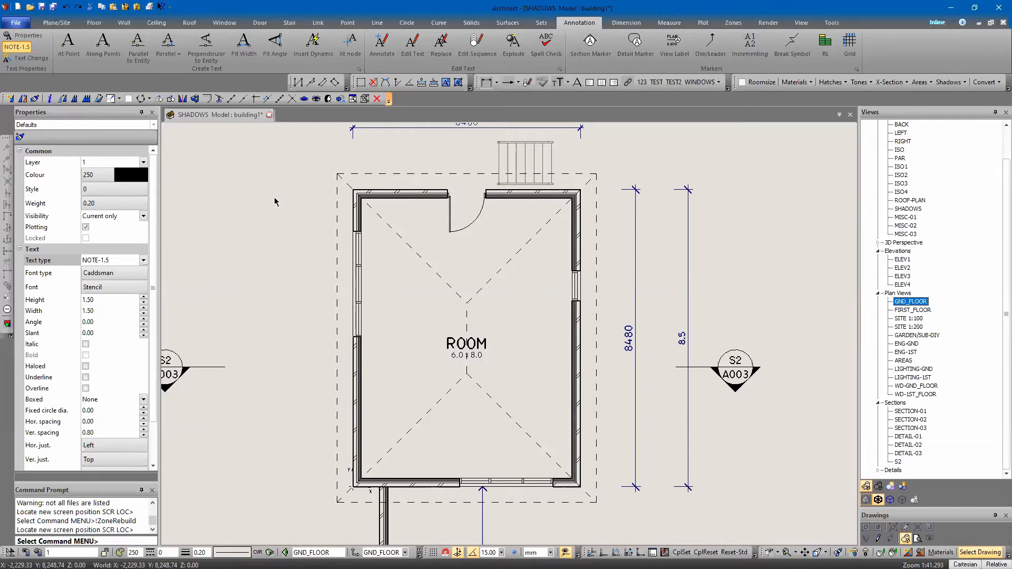
middle_drag(275, 198, 324, 201)
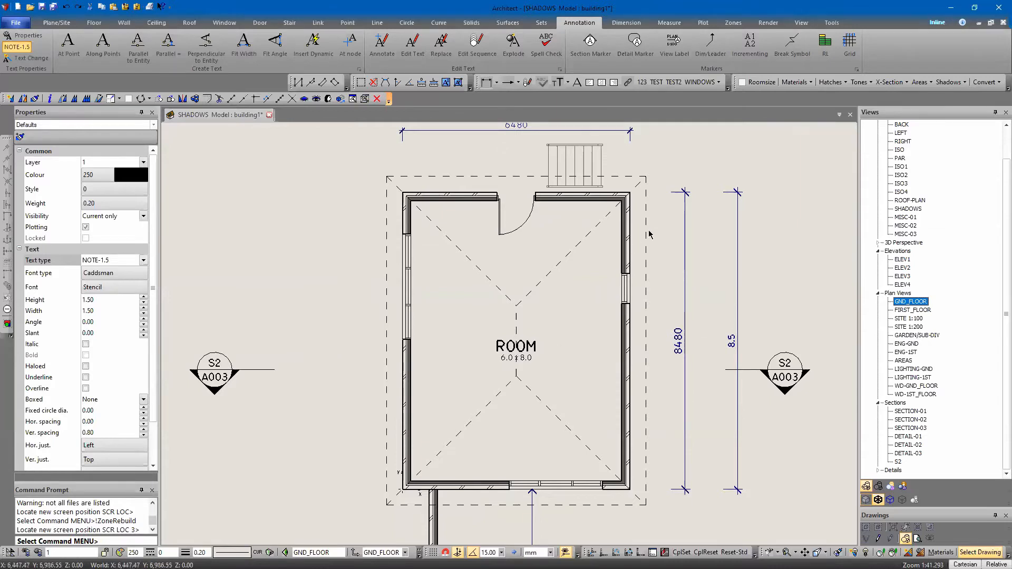
scroll(619, 276, up, 3)
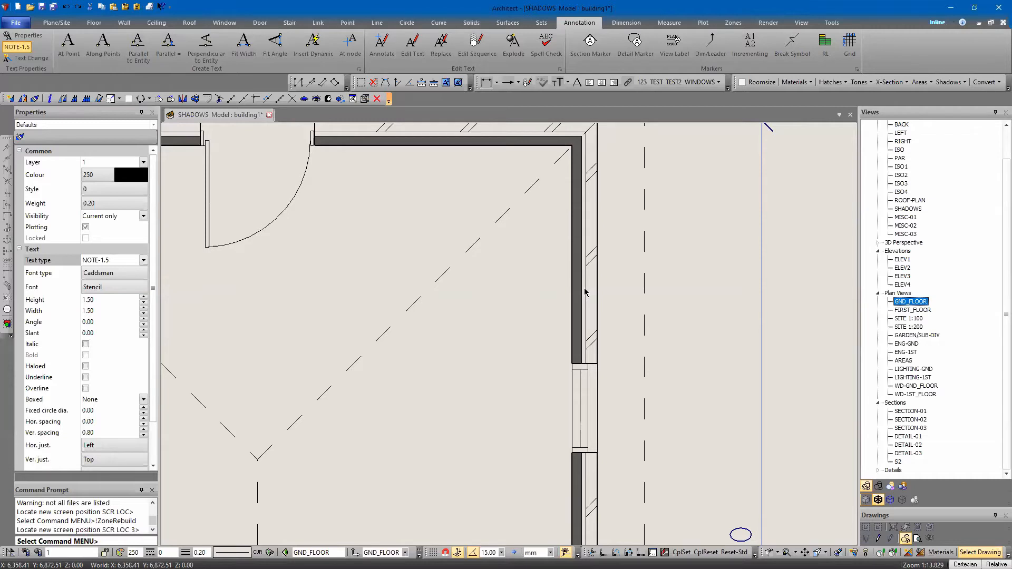
scroll(576, 271, up, 2)
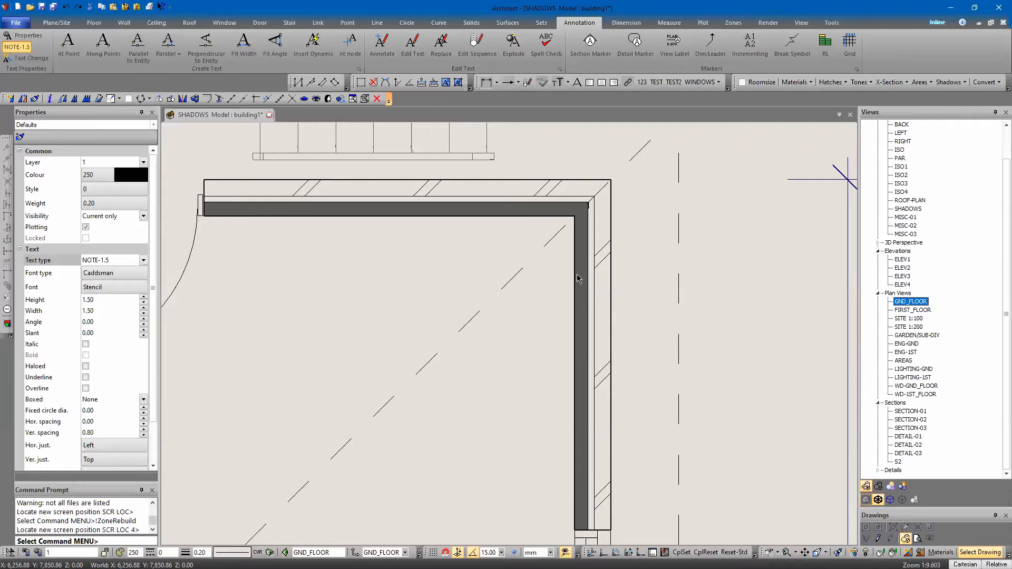
Open the WALL TYPES LARGE symbol from SCHEDULES and examine the wall type legend, from the 90mm stud wall to the corrugated iron clad wall
scroll(467, 294, down, 5)
scroll(512, 201, down, 4)
key(alt+p)
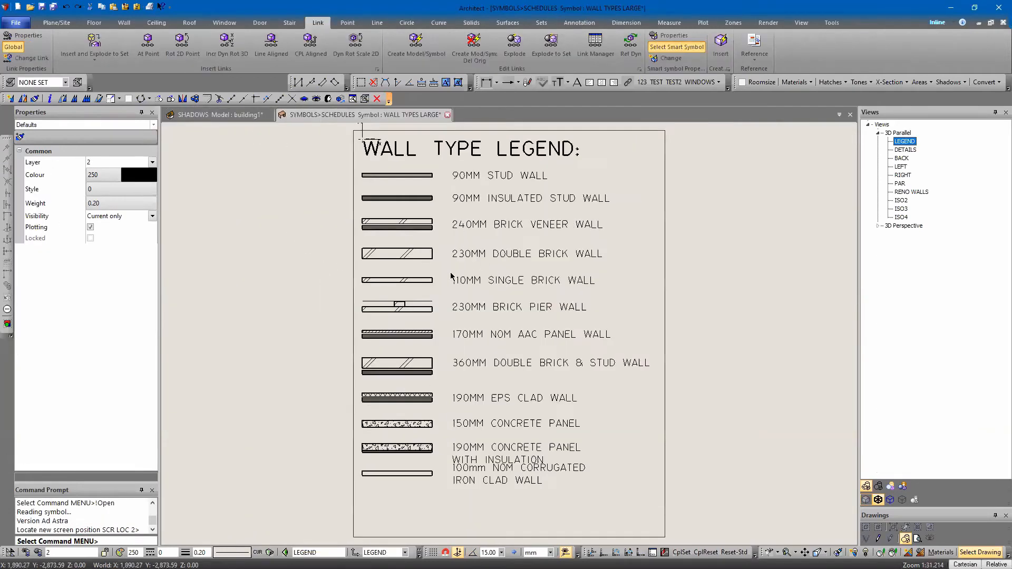
scroll(453, 277, down, 3)
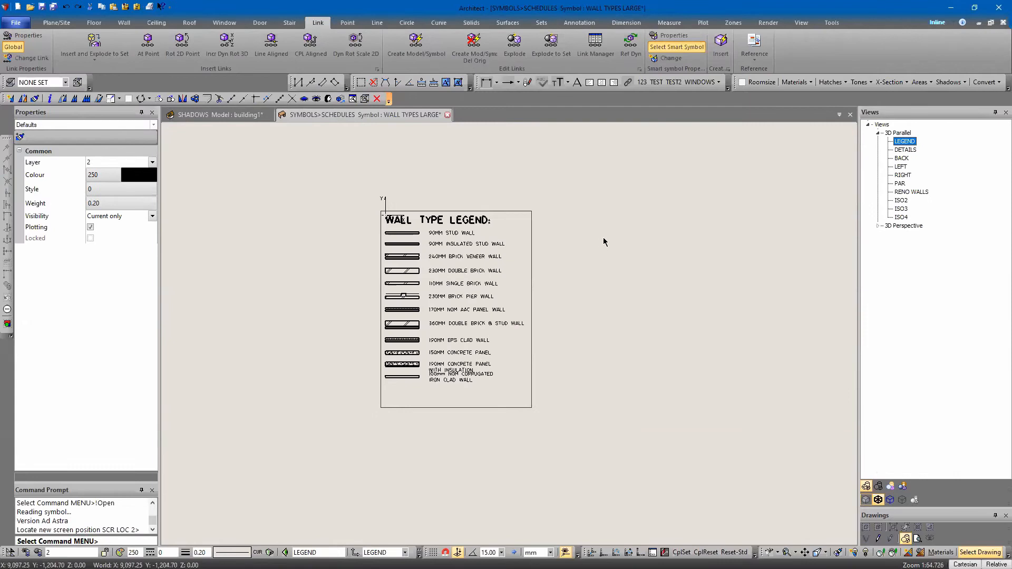
scroll(374, 324, up, 4)
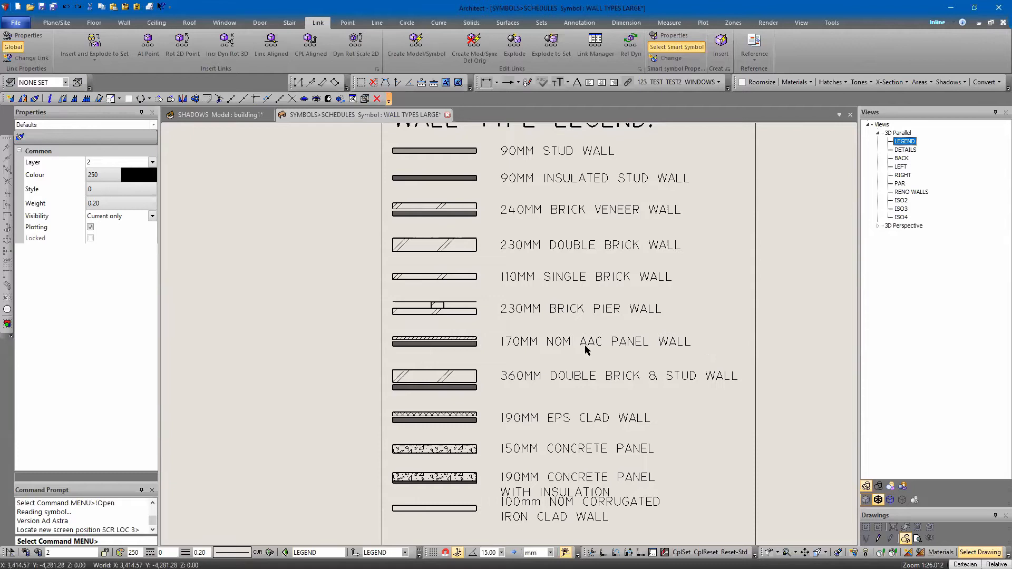
scroll(452, 420, down, 2)
middle_drag(453, 436, 437, 350)
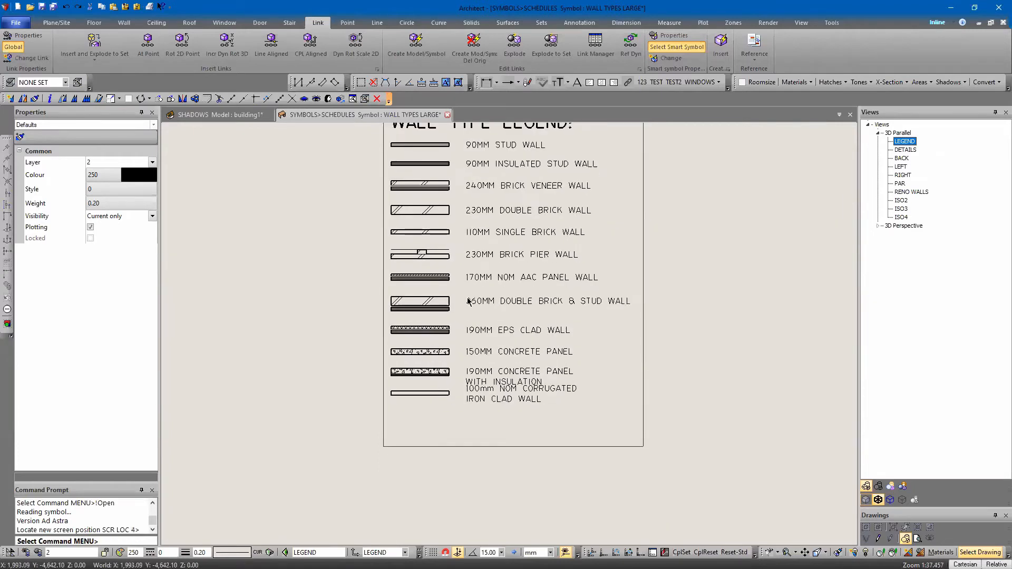
scroll(467, 298, up, 2)
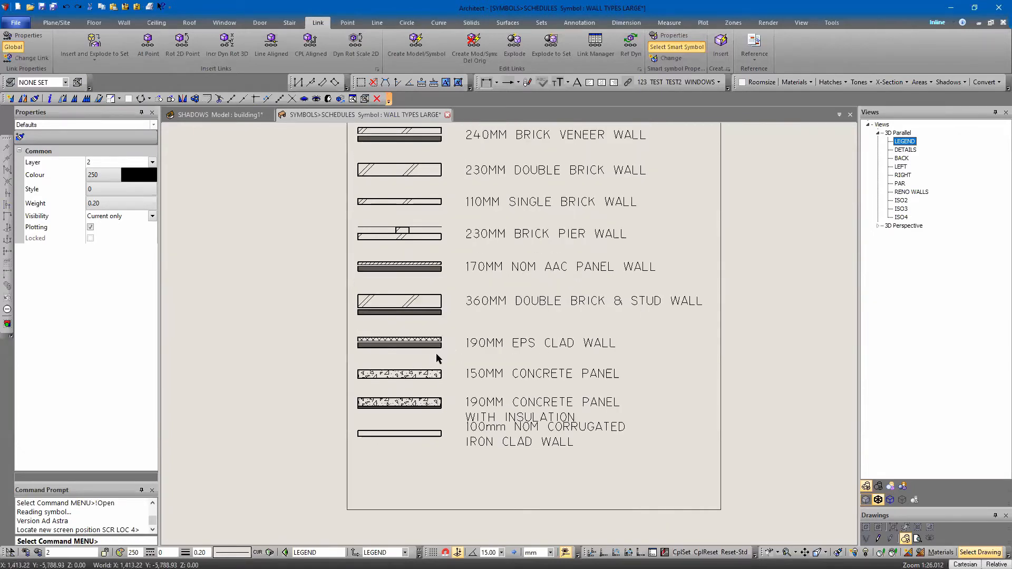
scroll(425, 430, up, 1)
scroll(423, 426, down, 2)
mouse_move(394, 250)
middle_down()
mouse_move(394, 403)
mouse_move(381, 262)
middle_up()
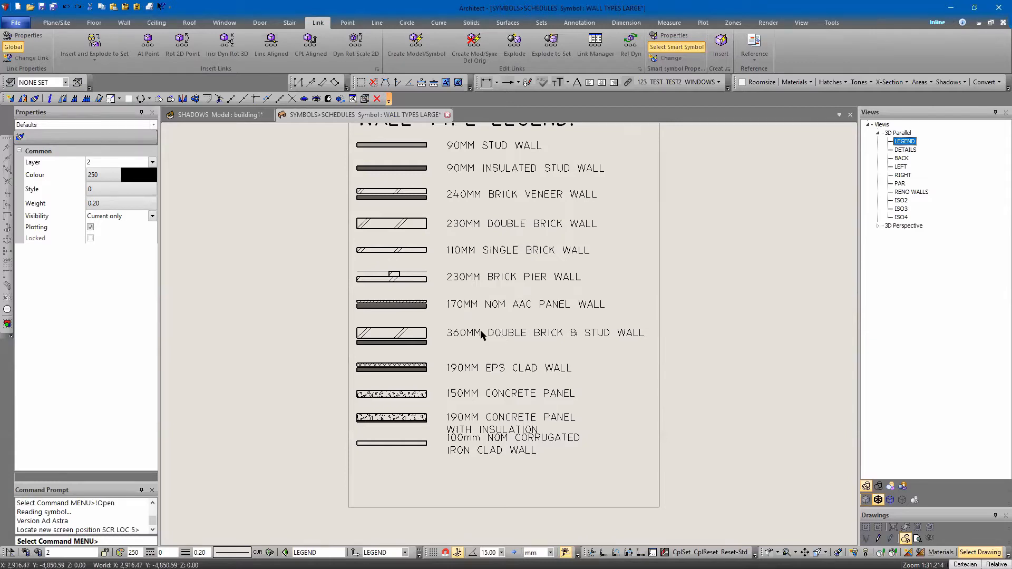
Delete the LEGEND view's boundary and examine the additional renovation wall legend and the CSR wall system notes
scroll(504, 384, down, 1)
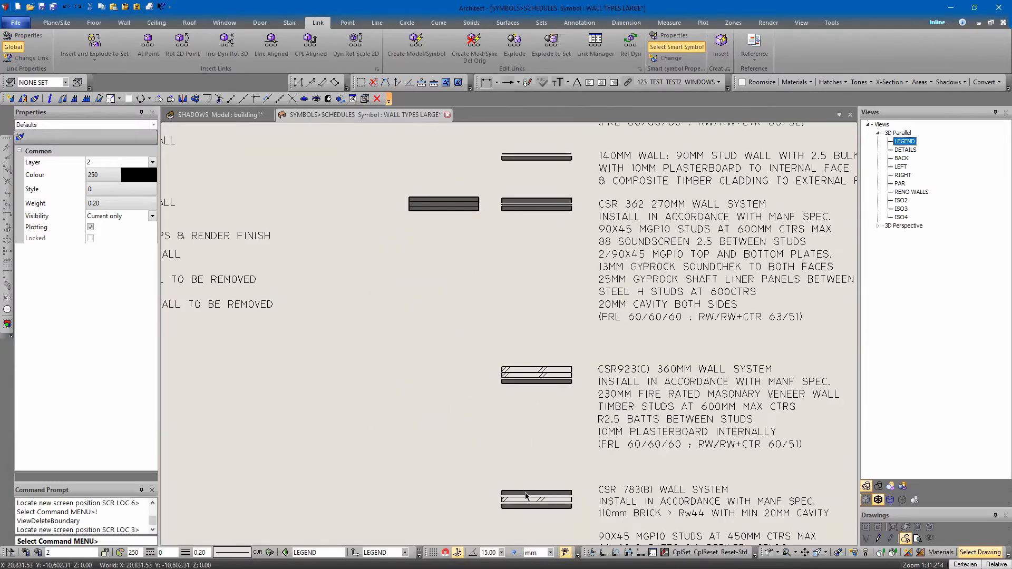
middle_drag(526, 496, 541, 318)
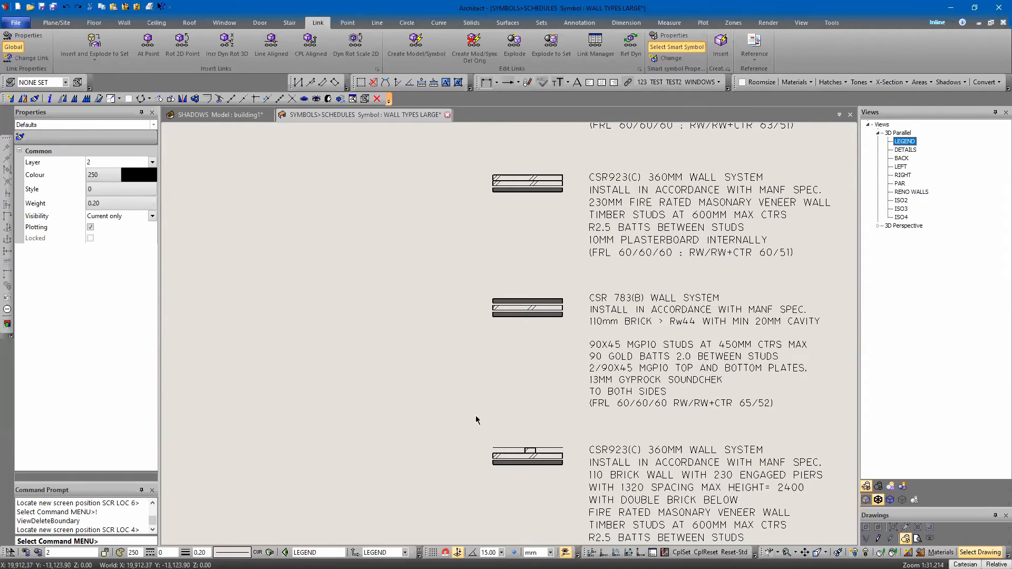
scroll(476, 418, down, 3)
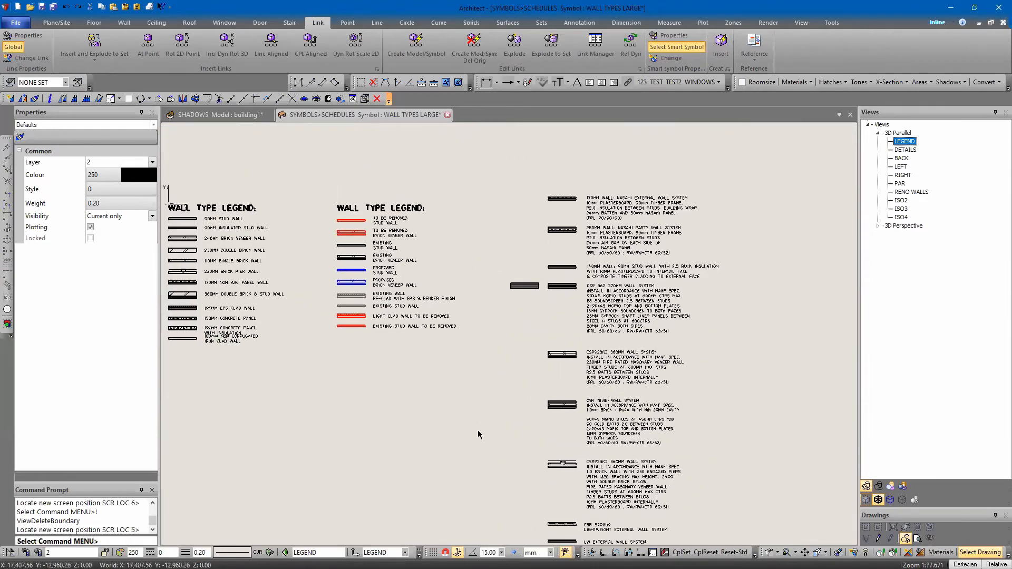
middle_drag(263, 382, 559, 411)
scroll(474, 295, up, 4)
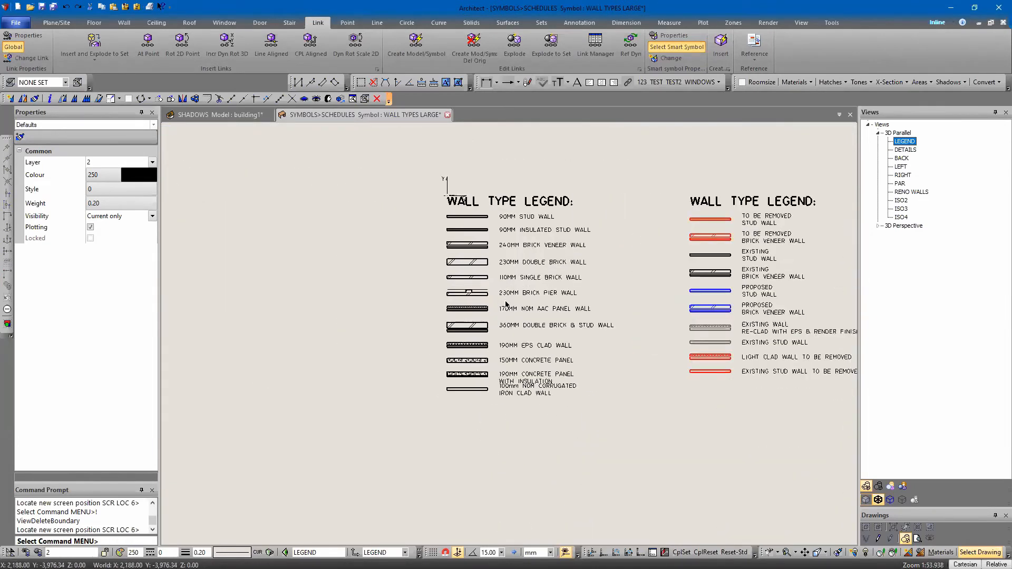
scroll(420, 497, down, 5)
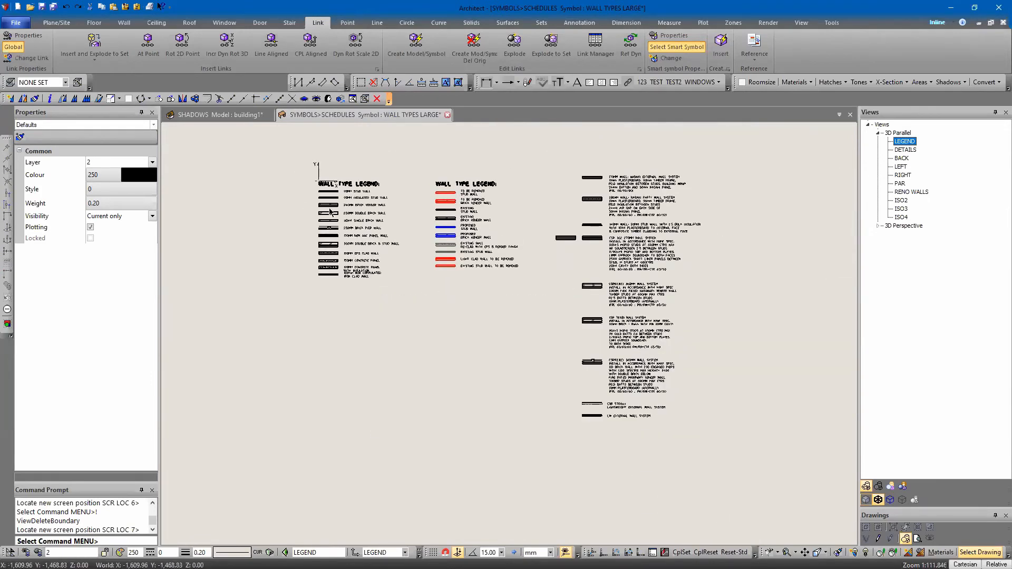
scroll(350, 203, up, 3)
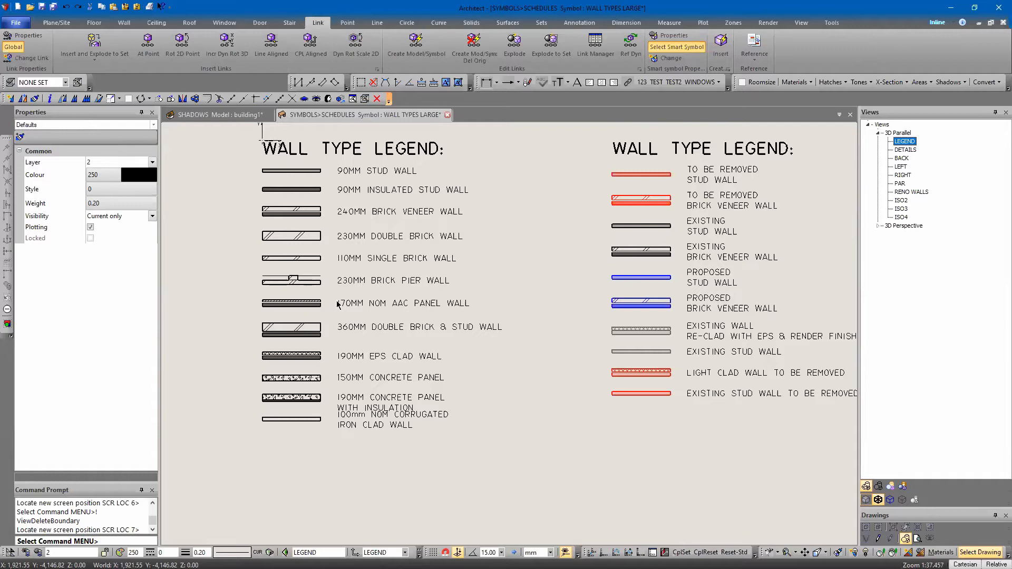
scroll(390, 345, down, 2)
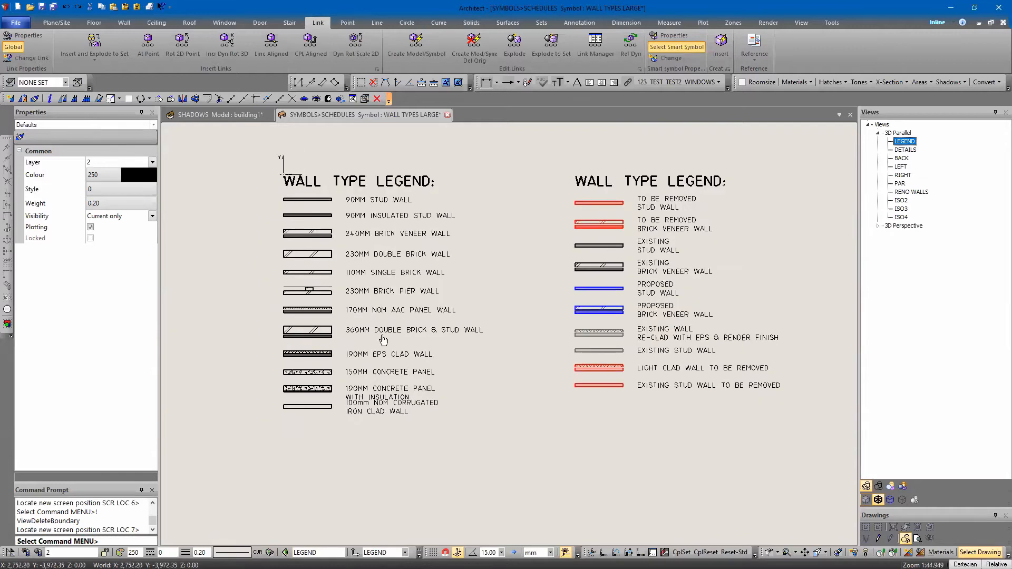
middle_drag(413, 316, 398, 308)
middle_drag(421, 276, 421, 254)
scroll(485, 256, down, 2)
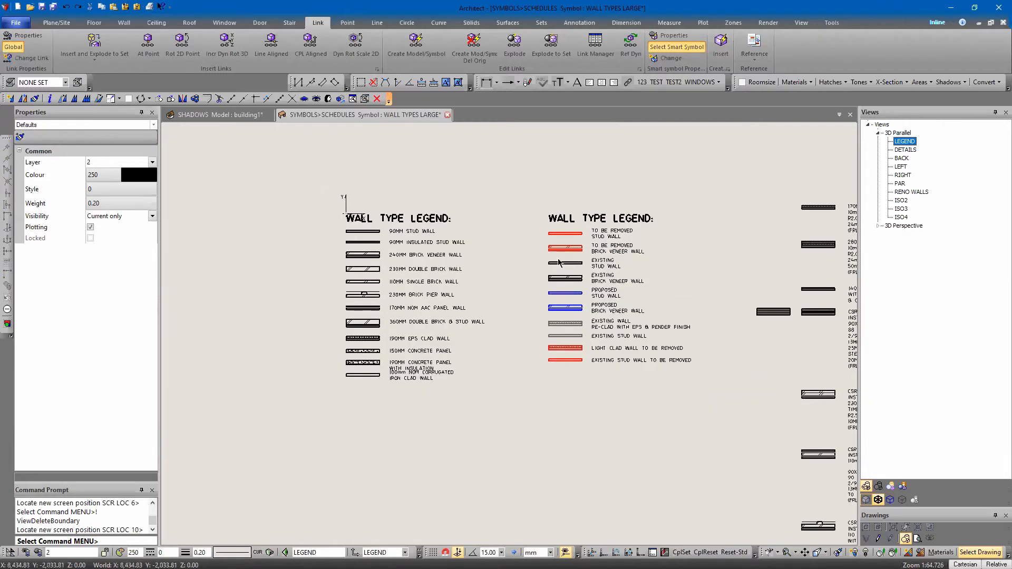
Open the DETAILS view and examine the external wall, concrete panel and CSR 2455 party wall details
double_click(897, 151)
scroll(467, 327, down, 6)
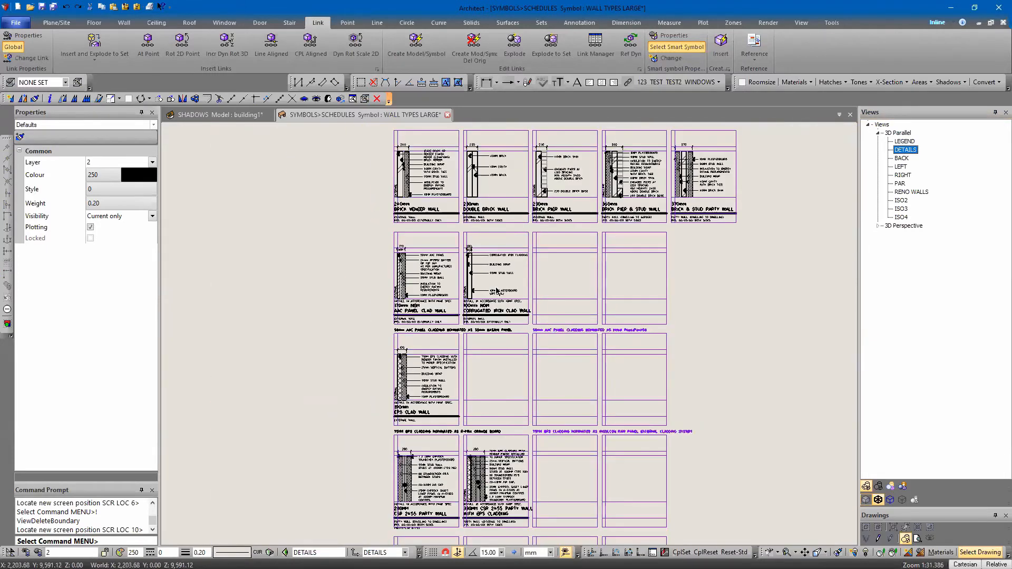
scroll(497, 292, down, 3)
middle_drag(476, 355, 475, 268)
scroll(470, 387, up, 6)
scroll(477, 386, up, 4)
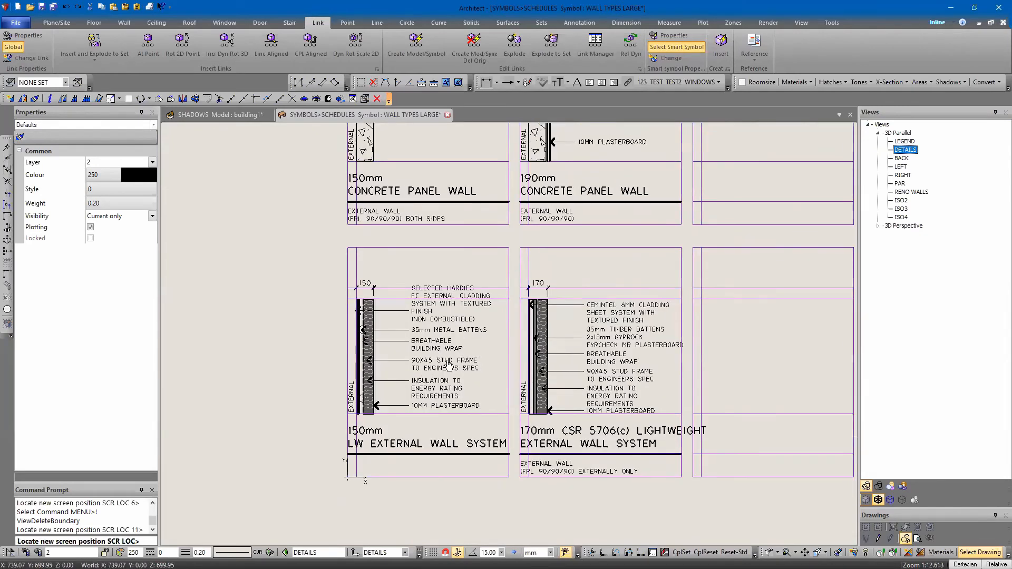
scroll(431, 354, down, 1)
middle_drag(431, 354, 348, 368)
middle_drag(397, 295, 381, 550)
middle_drag(362, 215, 367, 553)
middle_drag(379, 197, 285, 311)
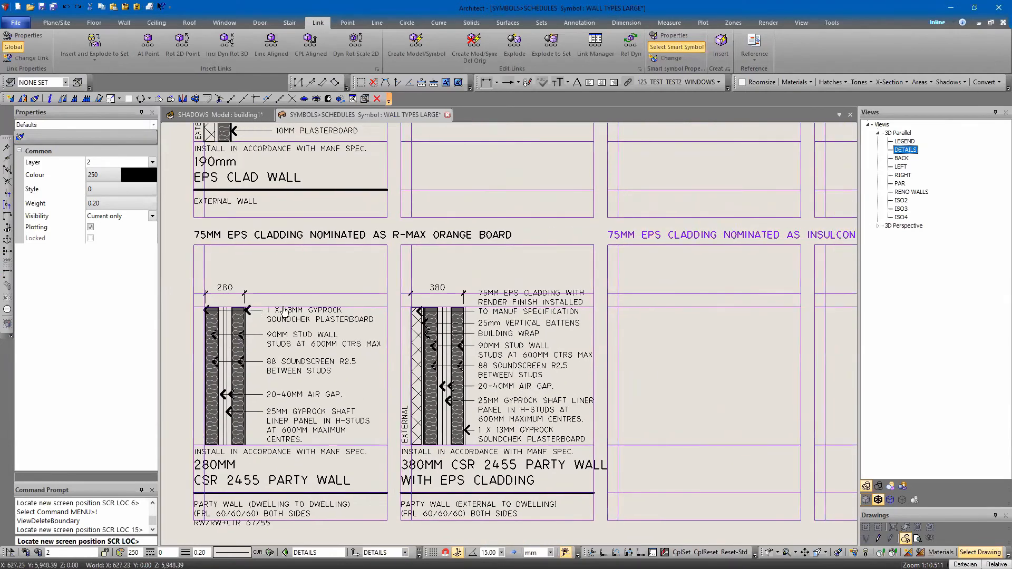
Examine the 90mm stud and insulated stud wall details and compare them with their fills in the LEGEND view
scroll(544, 342, down, 4)
scroll(589, 338, down, 2)
middle_drag(523, 245, 432, 503)
scroll(516, 311, up, 2)
mouse_move(500, 311)
middle_down()
mouse_move(479, 391)
mouse_move(431, 388)
middle_up()
scroll(446, 390, up, 1)
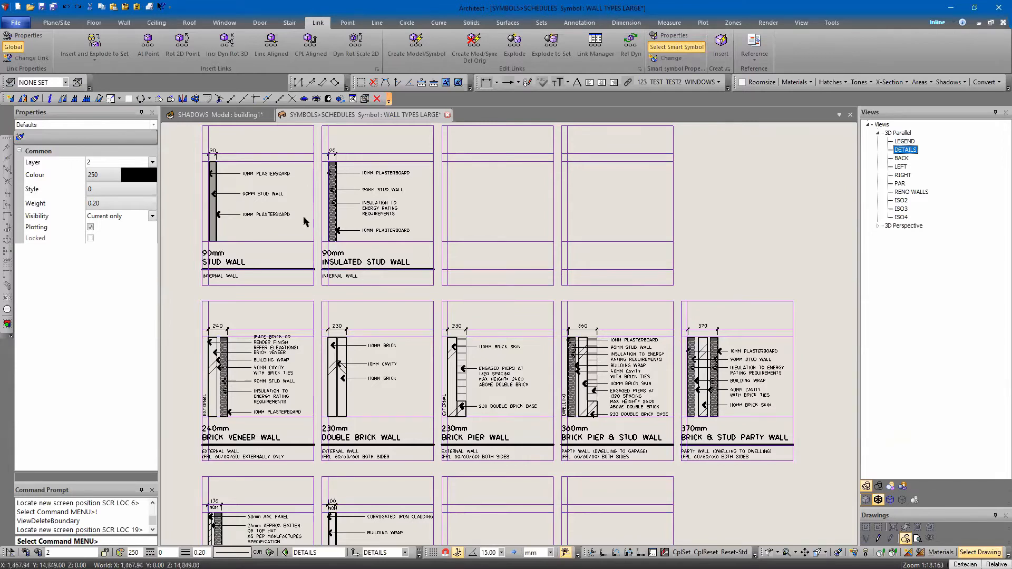
scroll(357, 219, up, 3)
middle_drag(357, 220, 529, 301)
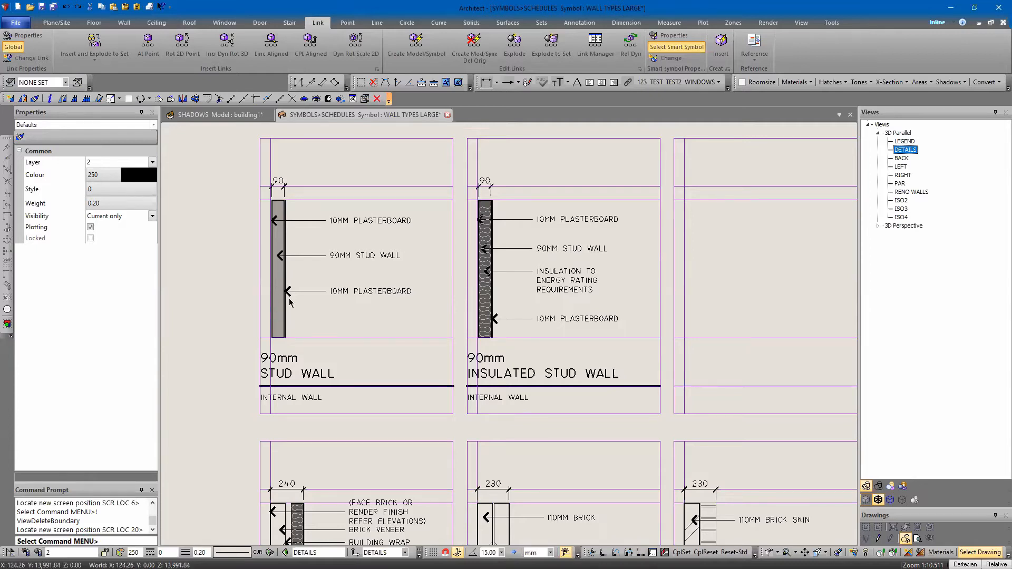
click(905, 142)
scroll(350, 289, up, 3)
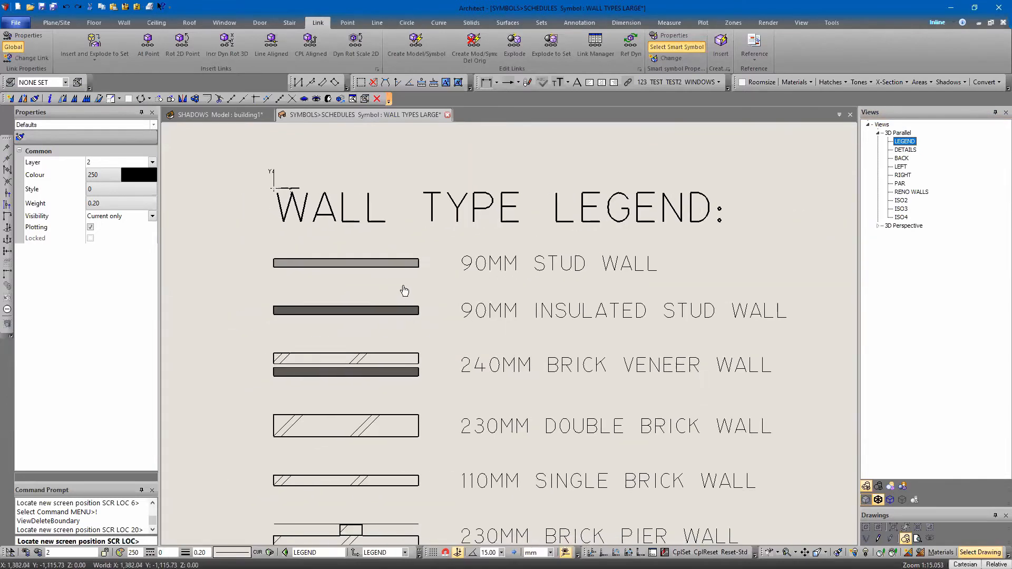
middle_drag(404, 291, 379, 274)
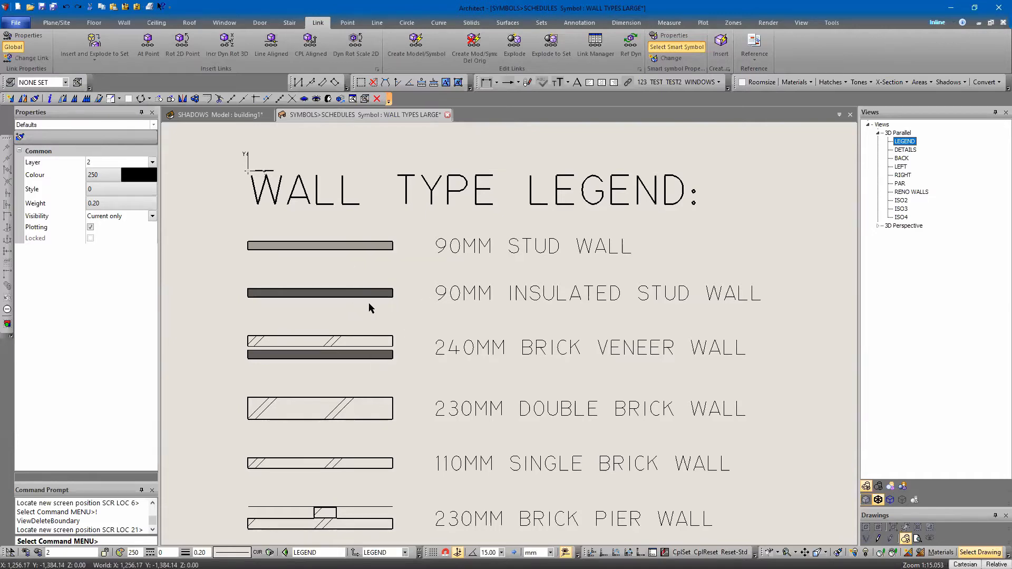
scroll(287, 250, down, 5)
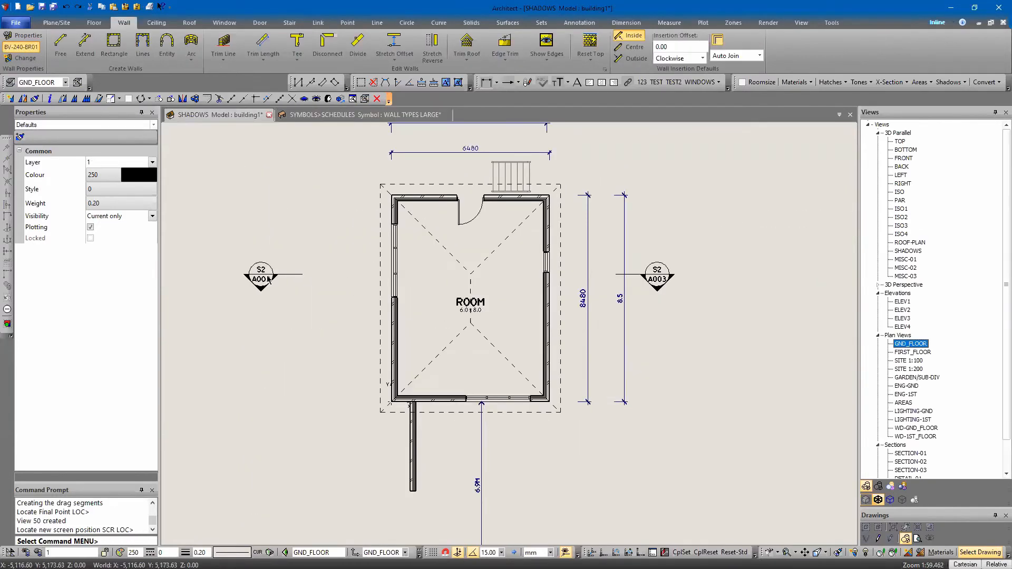
Select the S2 section marker on the GND_FLOOR plan, open the S2 section view and rebuild the section
click(268, 280)
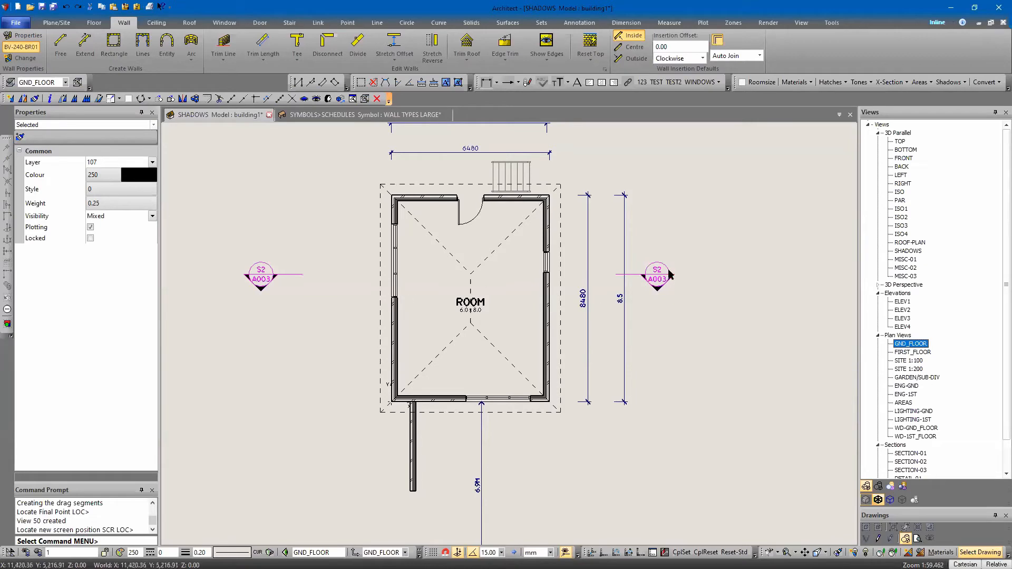
scroll(900, 365, down, 2)
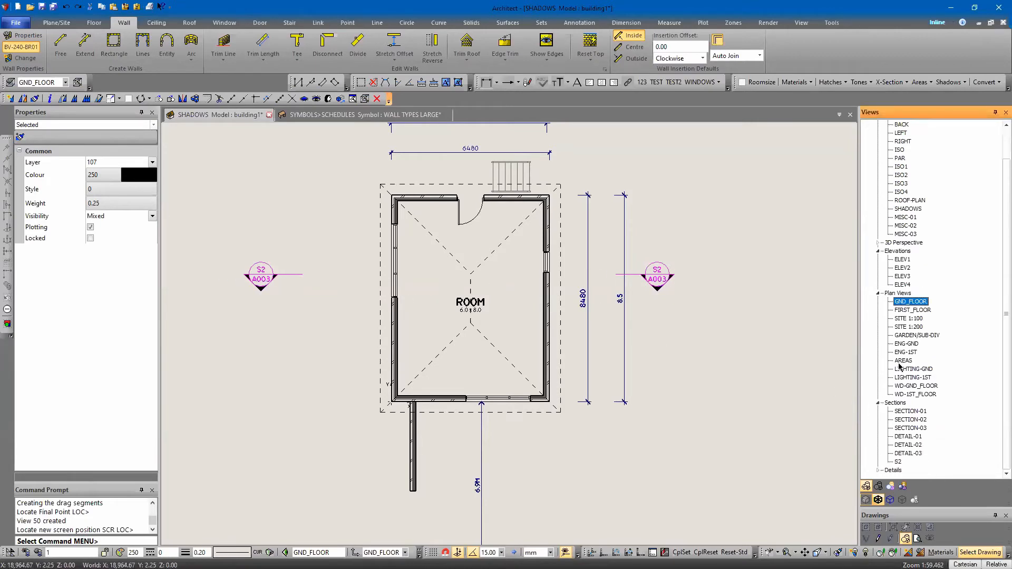
double_click(898, 461)
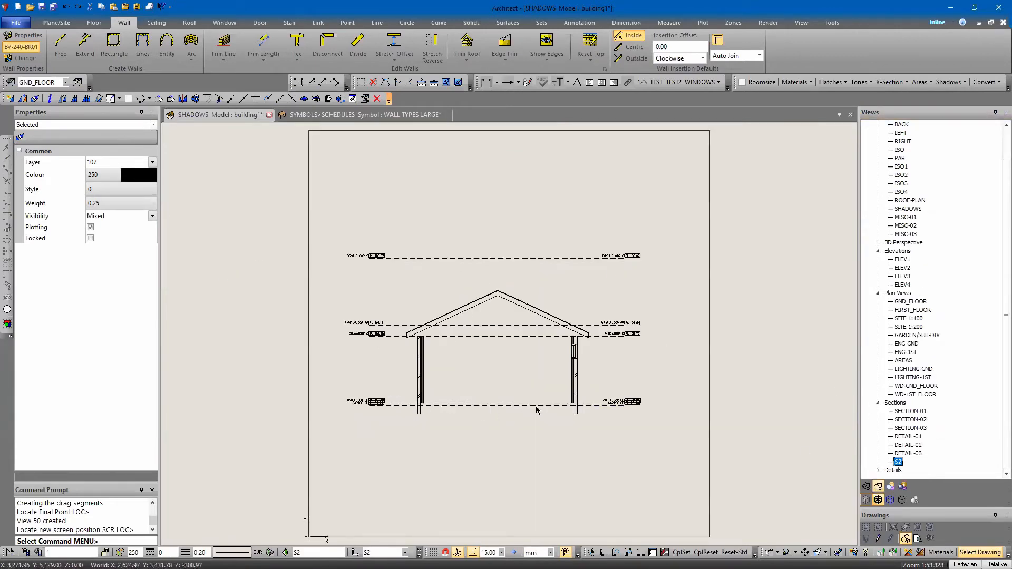
scroll(536, 396, up, 3)
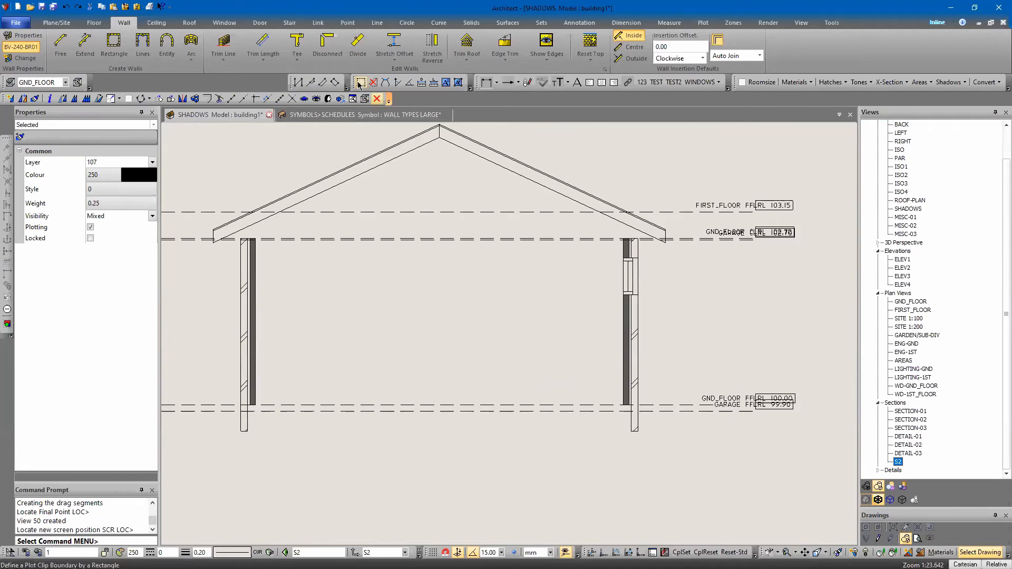
click(364, 99)
click(512, 201)
key(Return)
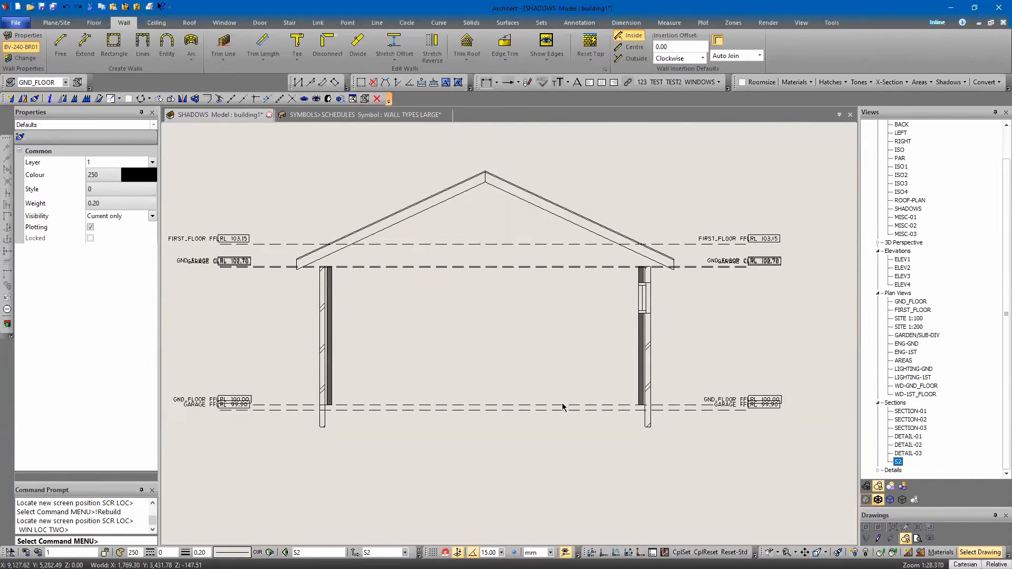
mouse_move(474, 344)
middle_down()
mouse_move(449, 282)
mouse_move(506, 312)
middle_up()
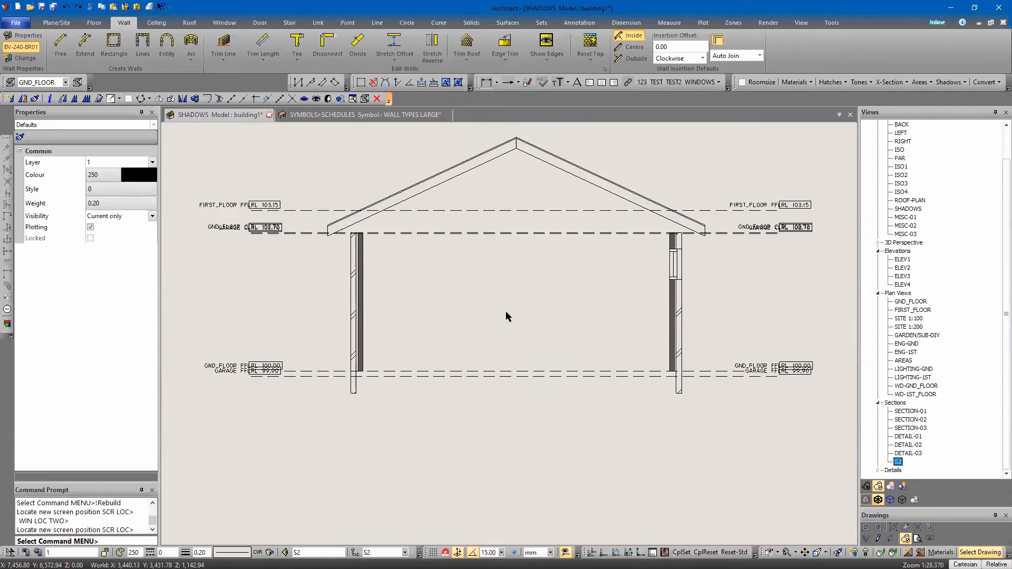
scroll(443, 305, down, 3)
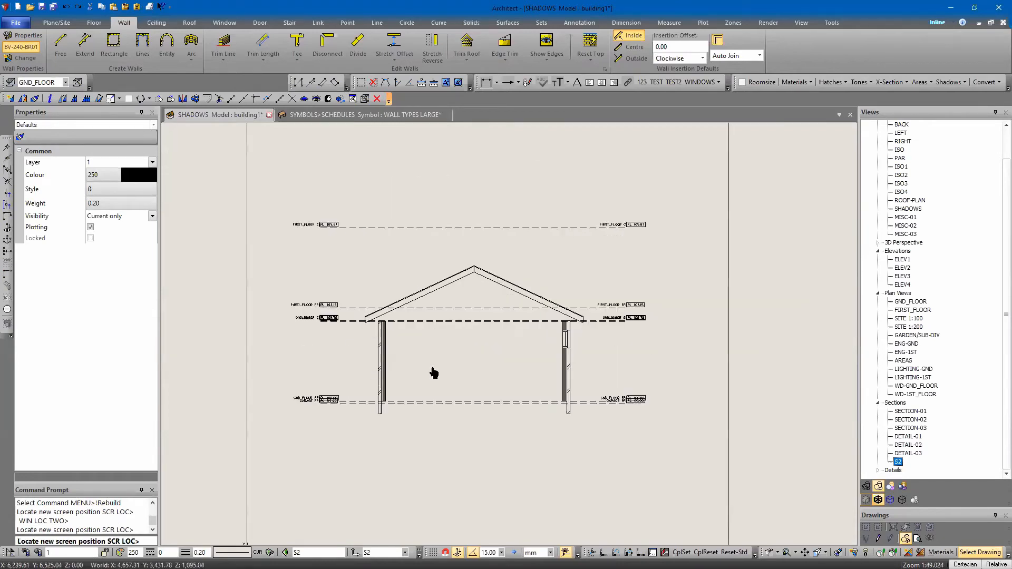
Open the SECTION-01 view from the Sections group
click(910, 411)
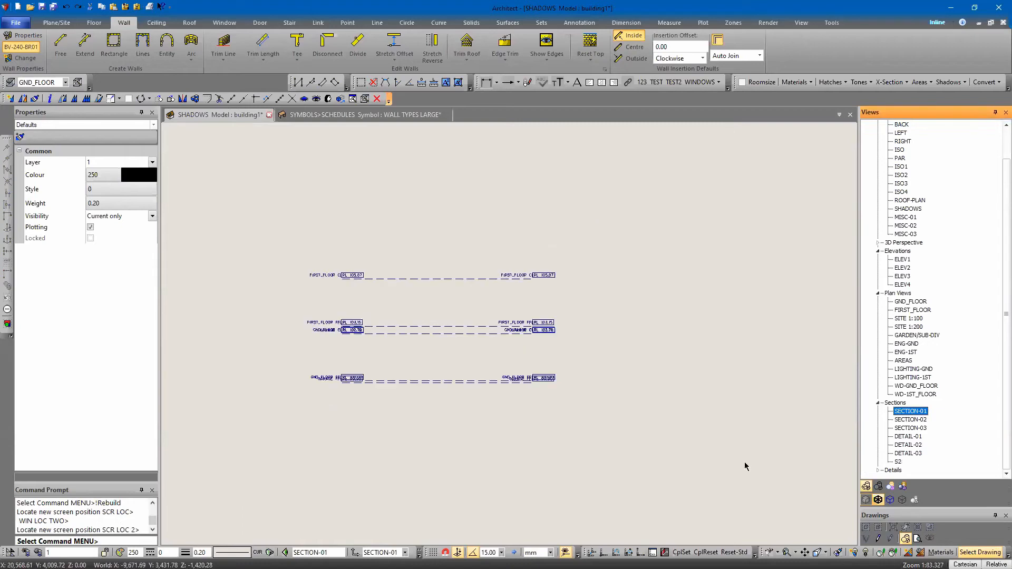
mouse_move(572, 400)
middle_down()
mouse_move(479, 305)
mouse_move(610, 361)
middle_up()
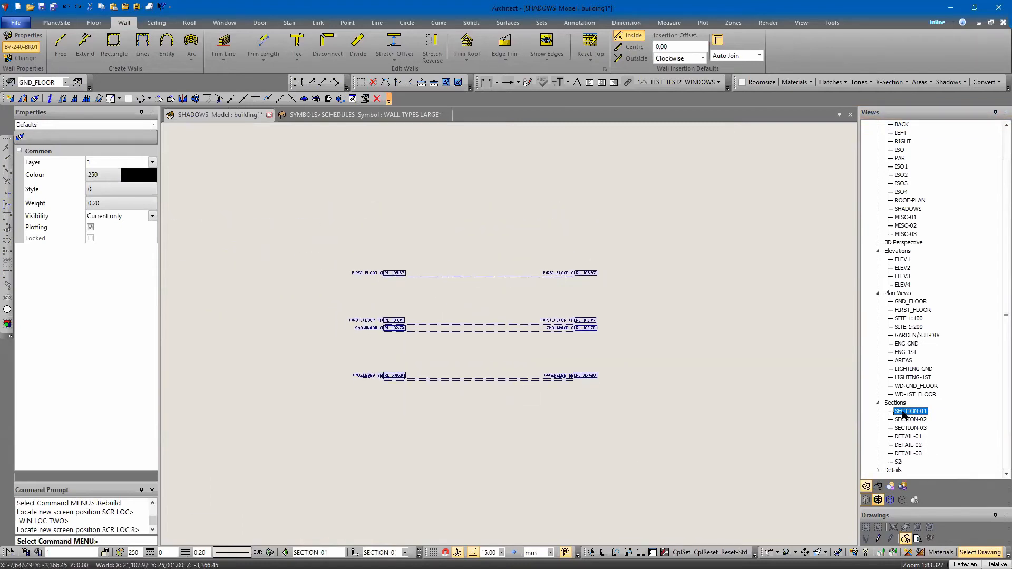
mouse_move(630, 460)
middle_down()
mouse_move(614, 415)
mouse_move(606, 418)
middle_up()
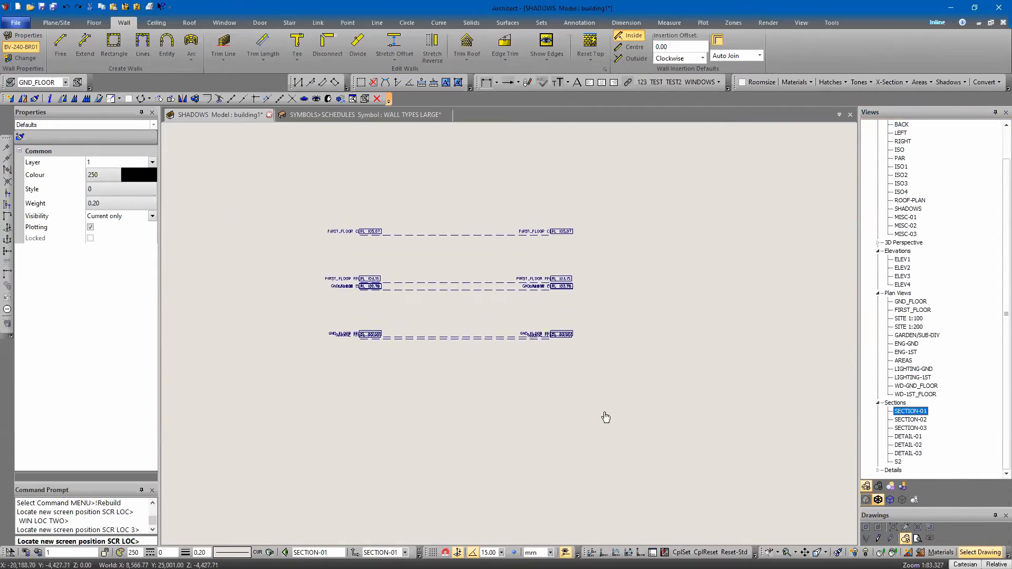
Define SECTION-01 as a vertical section by picking its origin inside the room and its viewing direction on the GND_FLOOR plan
click(905, 414)
right_click(905, 415)
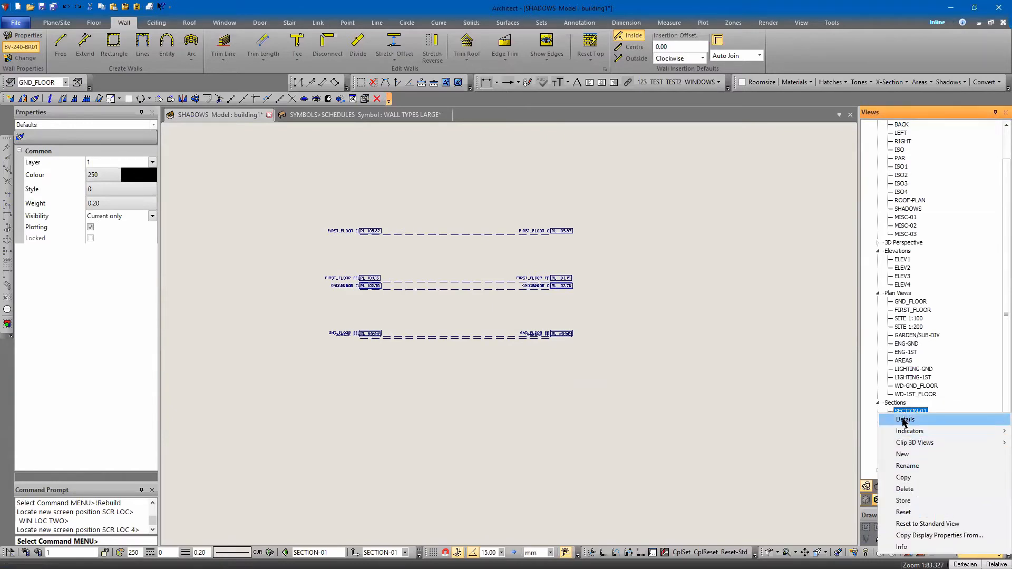
click(905, 420)
click(501, 257)
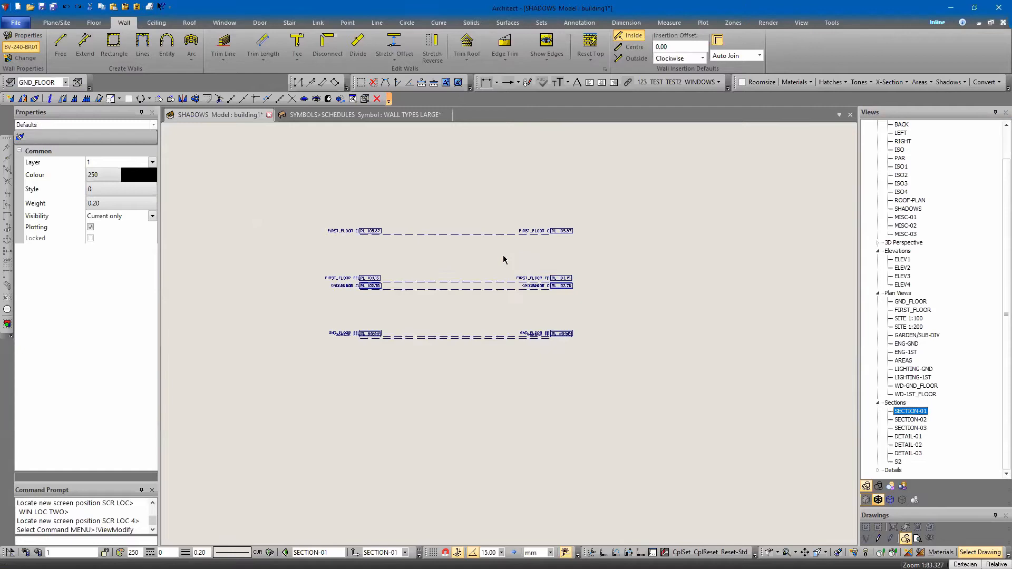
click(526, 263)
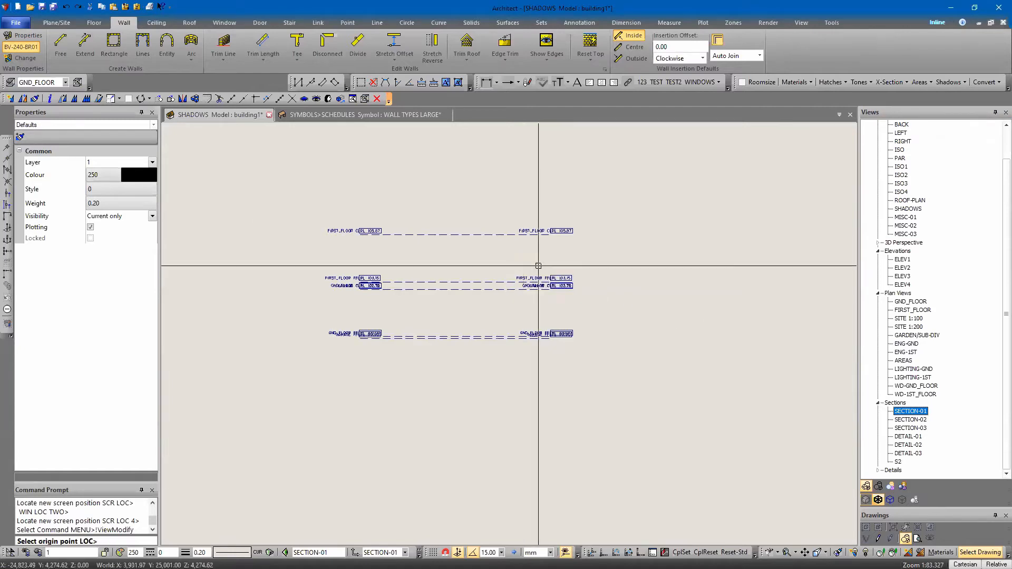
click(901, 301)
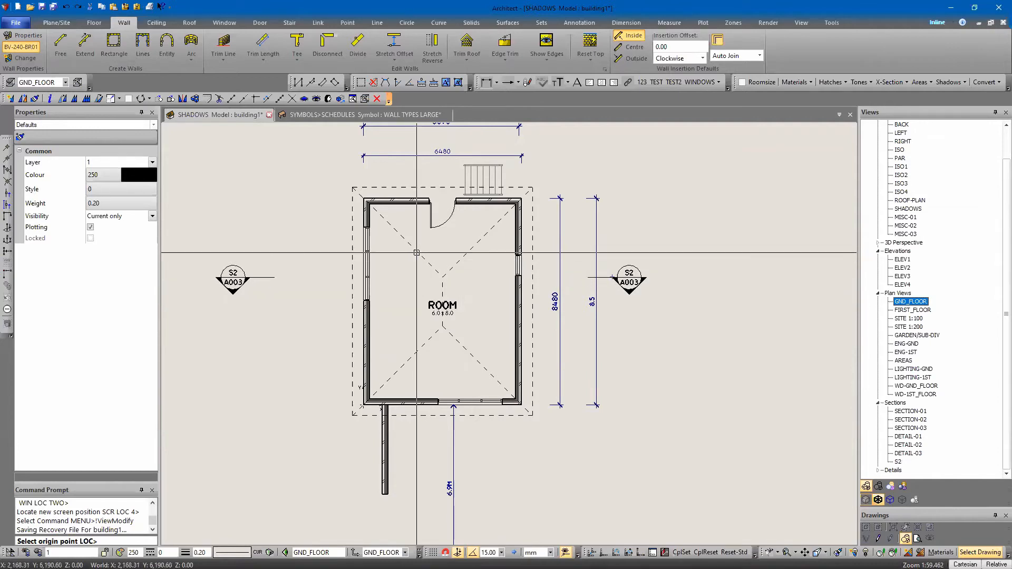
click(464, 360)
click(634, 359)
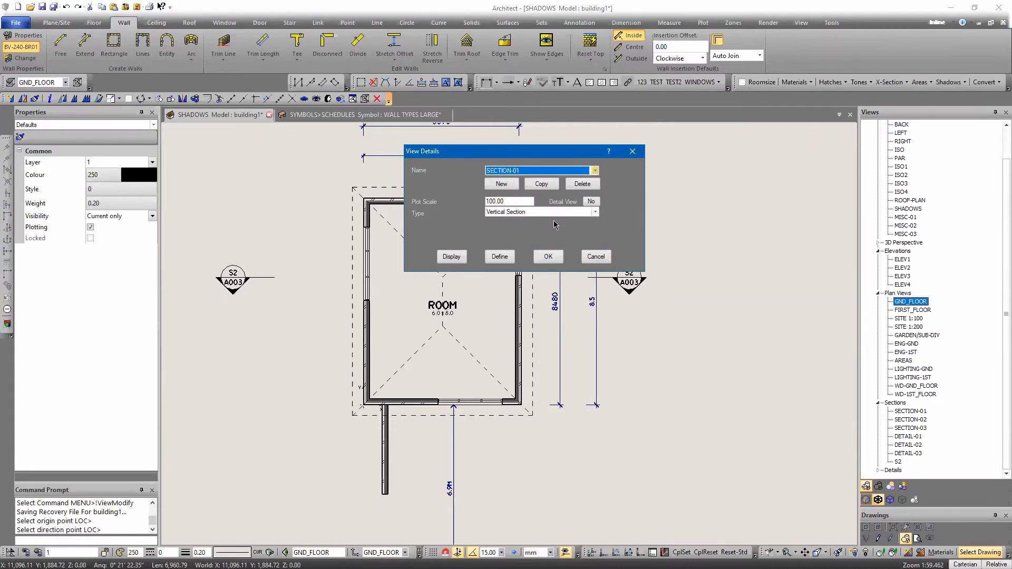
click(549, 257)
Rebuild all zones to generate the building geometry in the SECTION-01 view
click(365, 98)
click(504, 203)
click(460, 269)
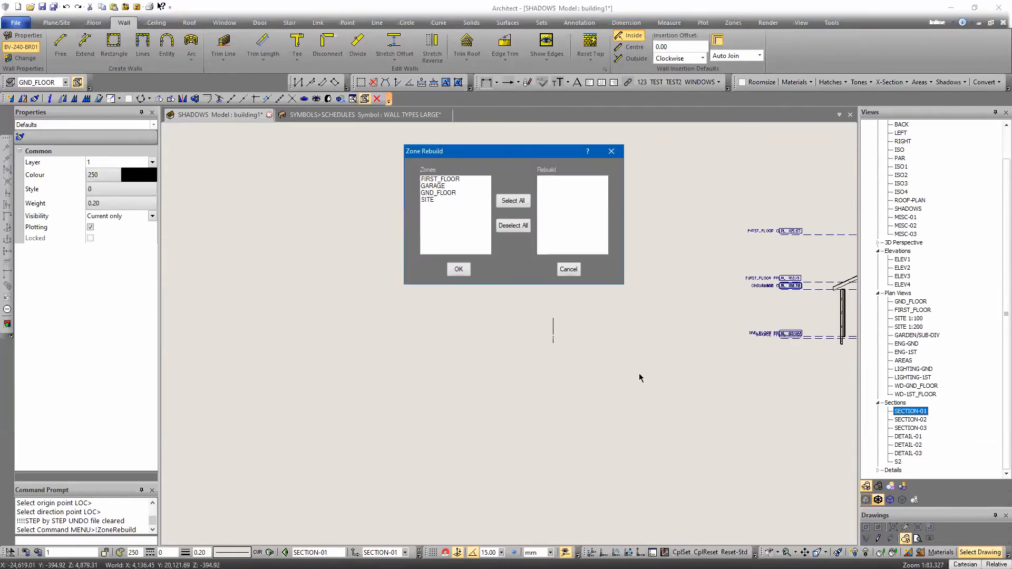
key(Escape)
middle_drag(628, 352, 275, 352)
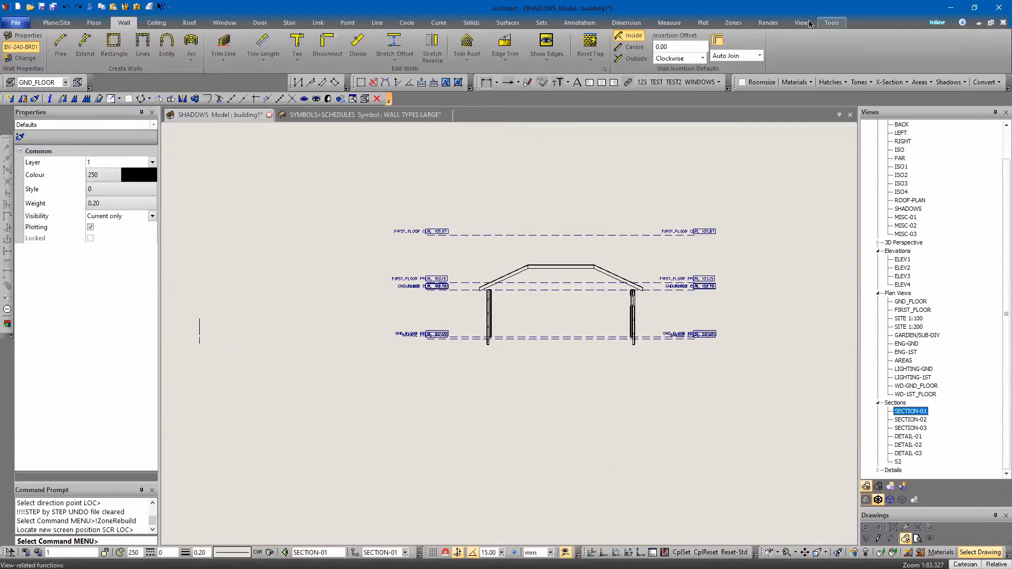
Set the construction plane flat to the SECTION-01 view
click(831, 23)
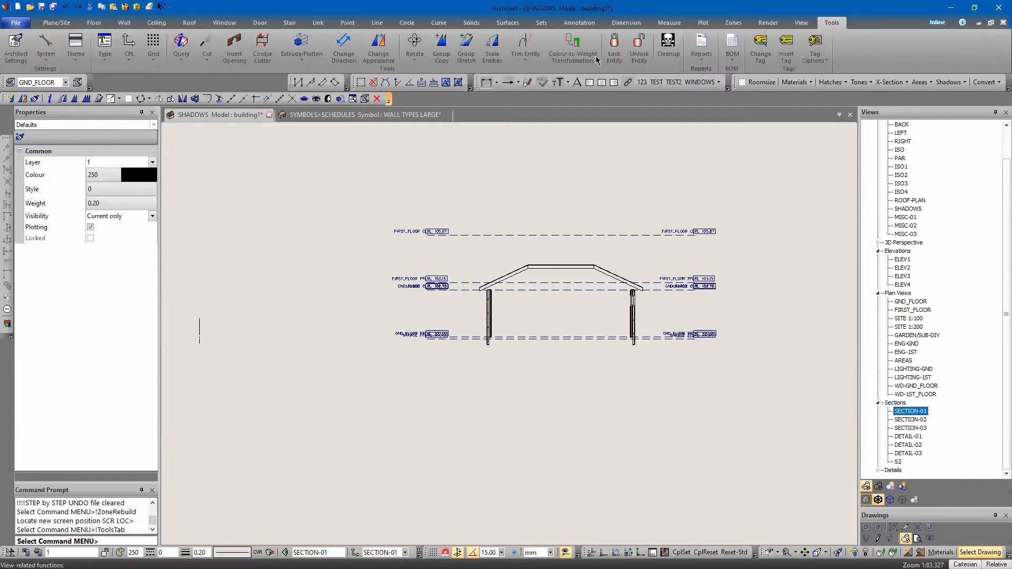
click(129, 53)
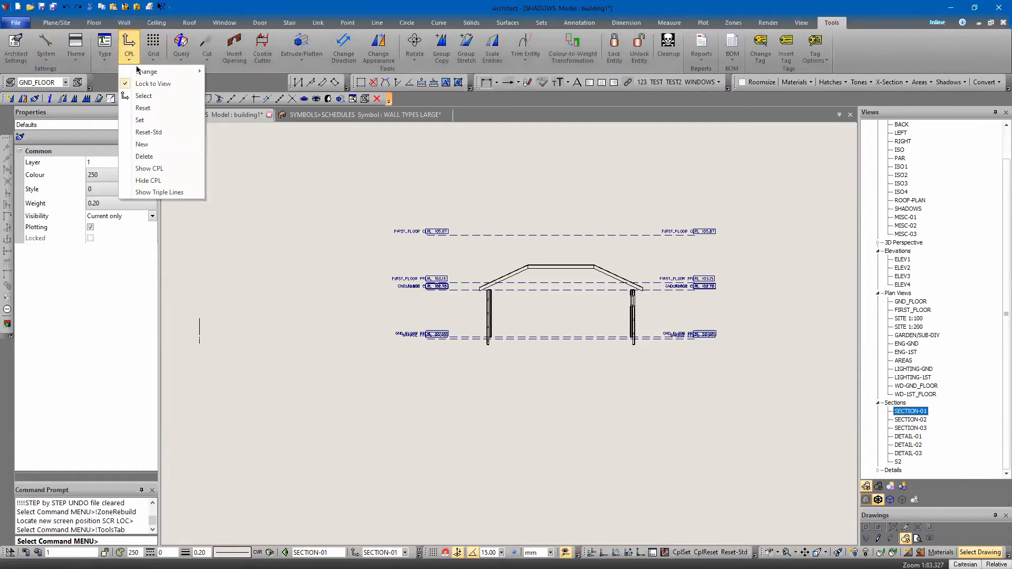
mouse_move(142, 74)
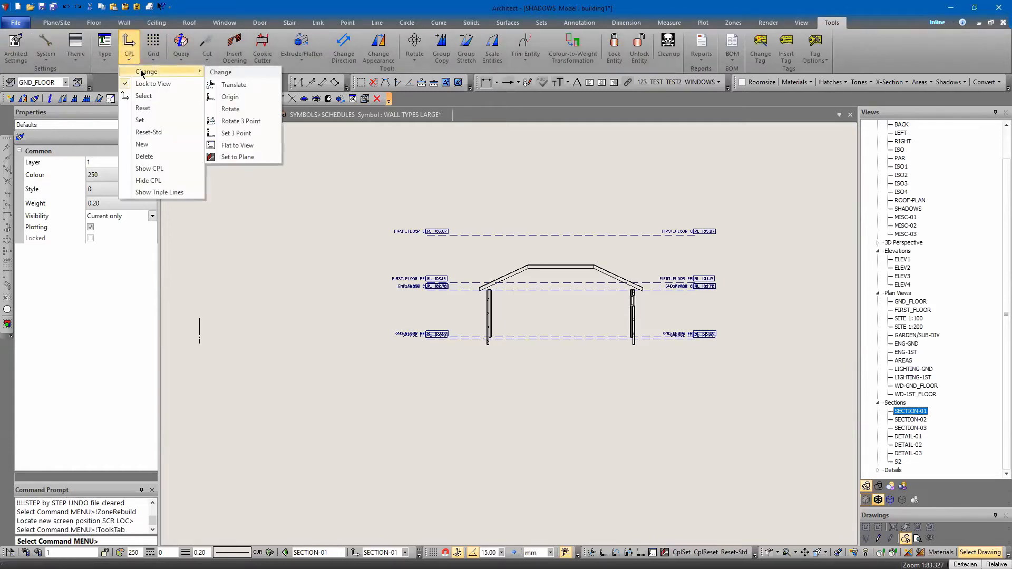
click(237, 146)
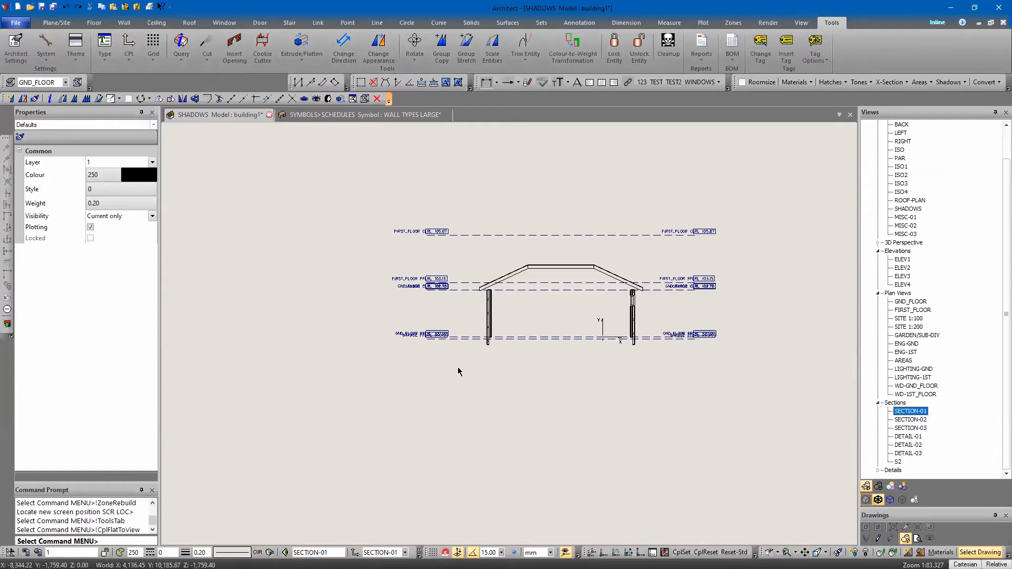
scroll(553, 346, up, 4)
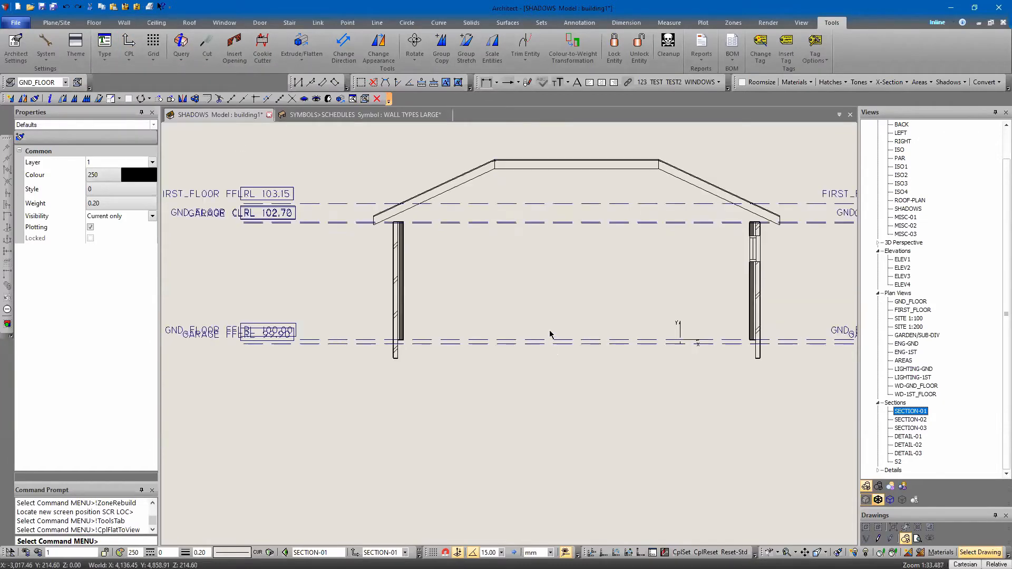
scroll(487, 311, down, 2)
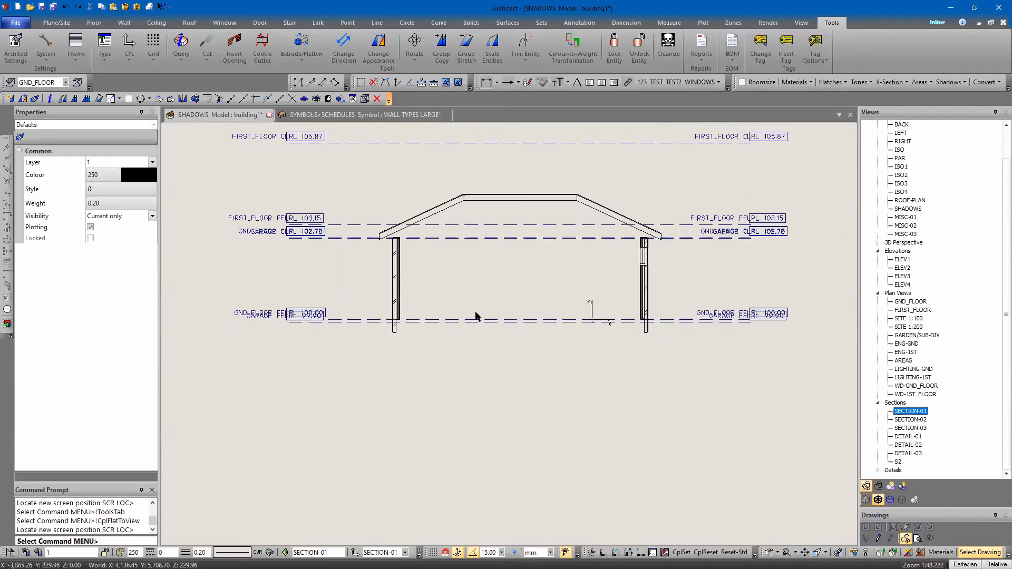
mouse_move(480, 304)
middle_down()
mouse_move(470, 326)
mouse_move(427, 318)
mouse_move(420, 354)
middle_up()
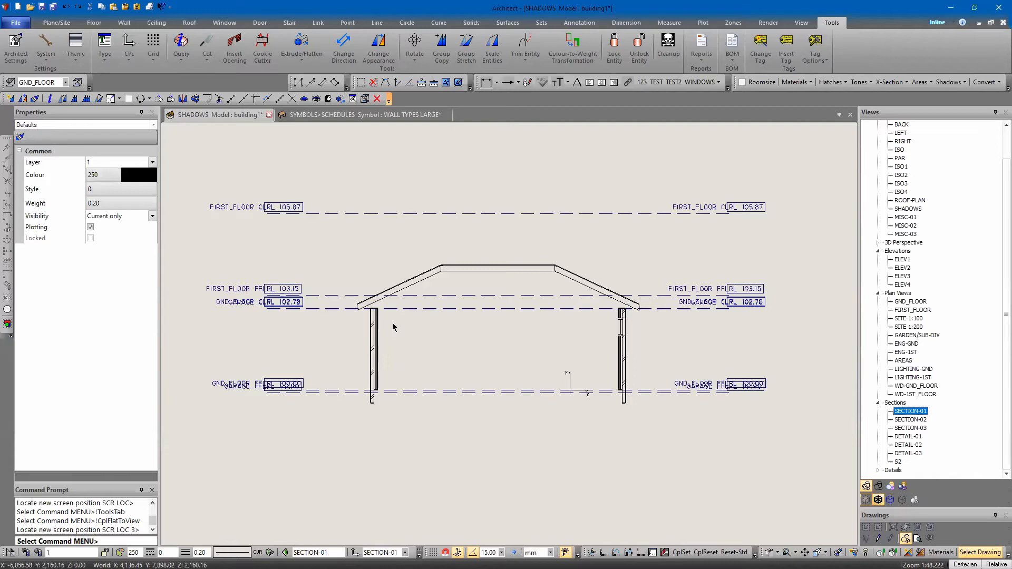
scroll(393, 327, down, 2)
click(377, 22)
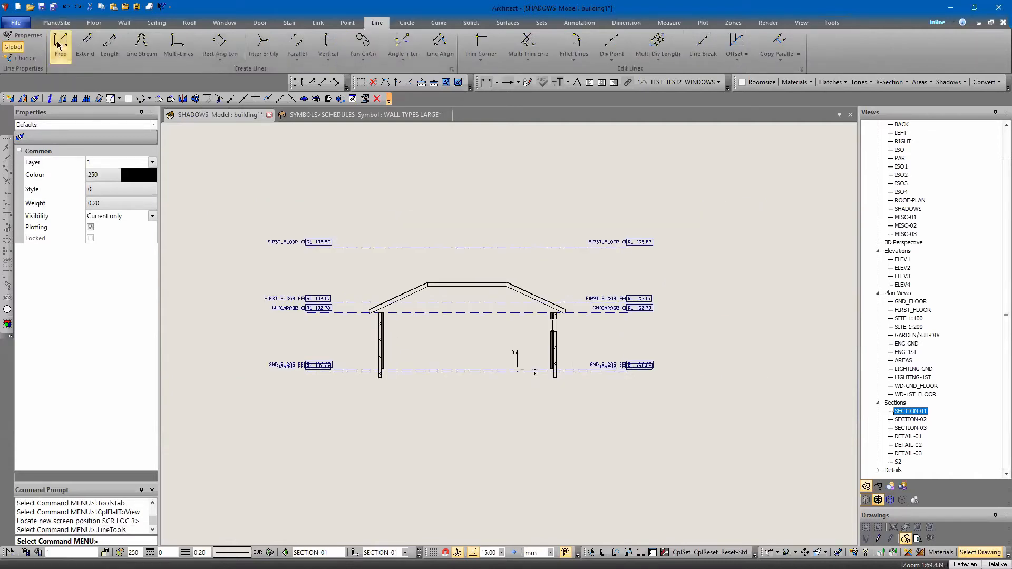
click(61, 42)
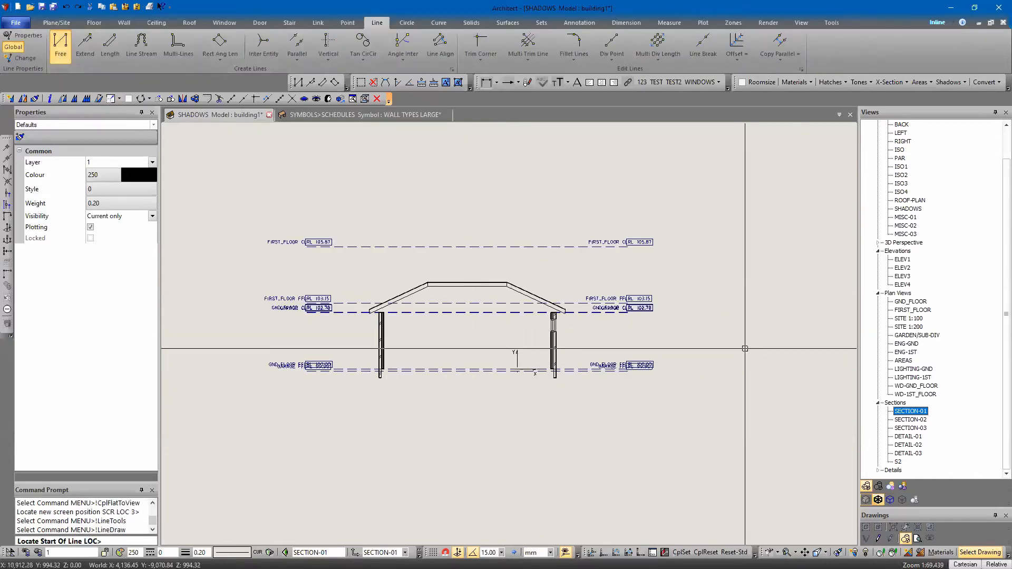
key(Escape)
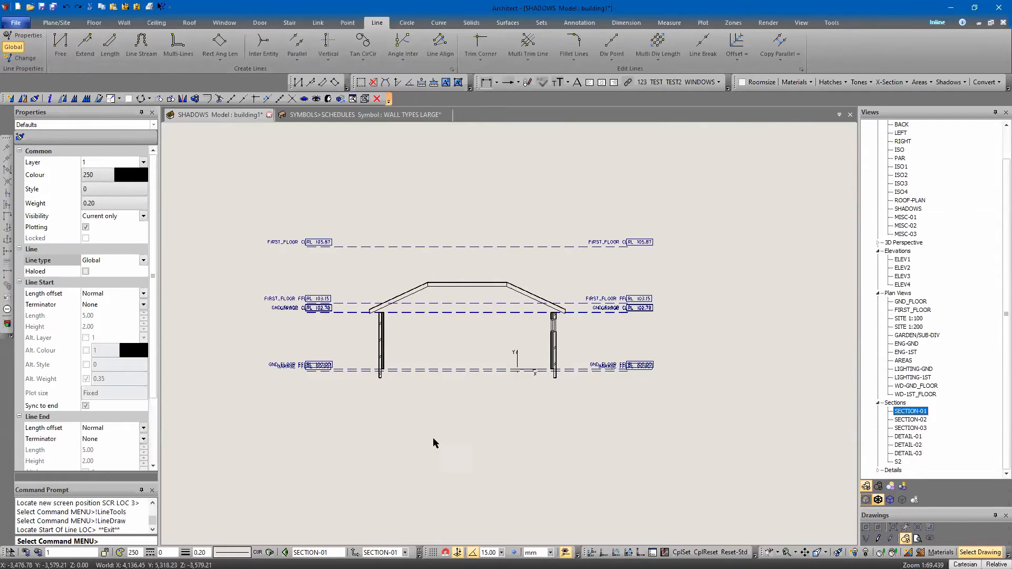
Switch new entities to all-view visibility and draw a horizontal line through the SECTION-01 walls, extending well past both sides of the building
scroll(430, 440, down, 1)
click(257, 553)
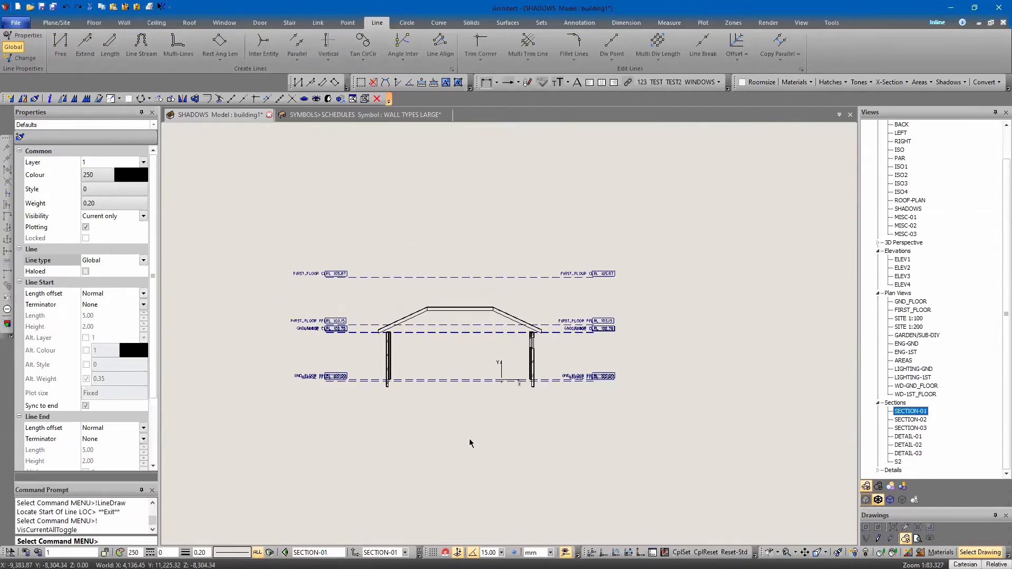
click(61, 45)
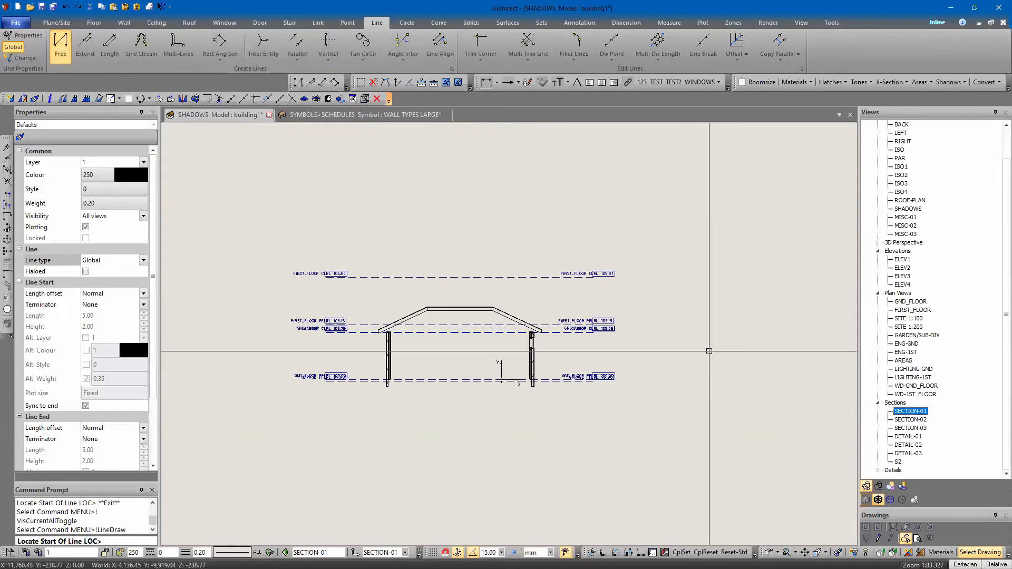
click(690, 362)
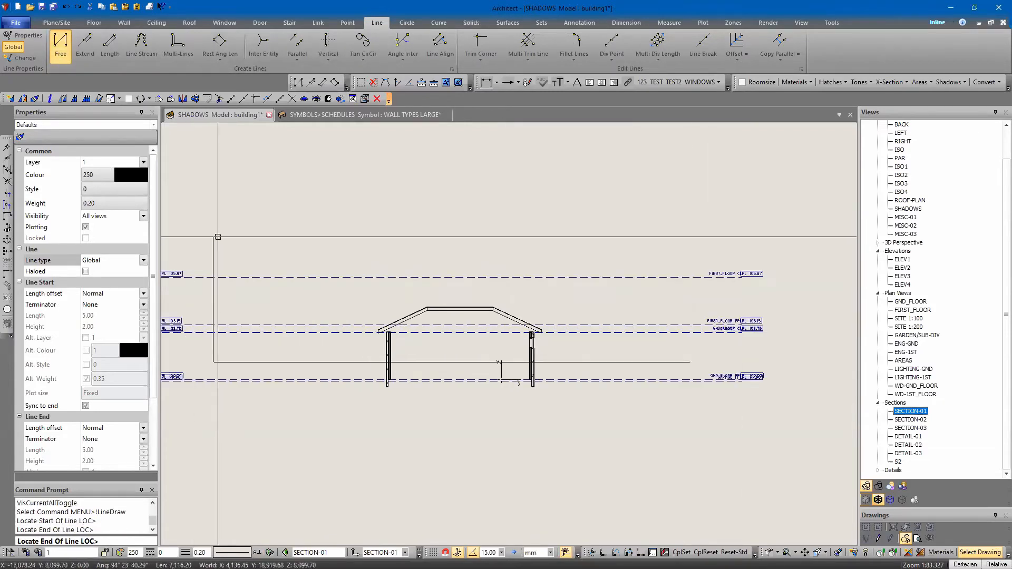
key(Escape)
key(Escape)
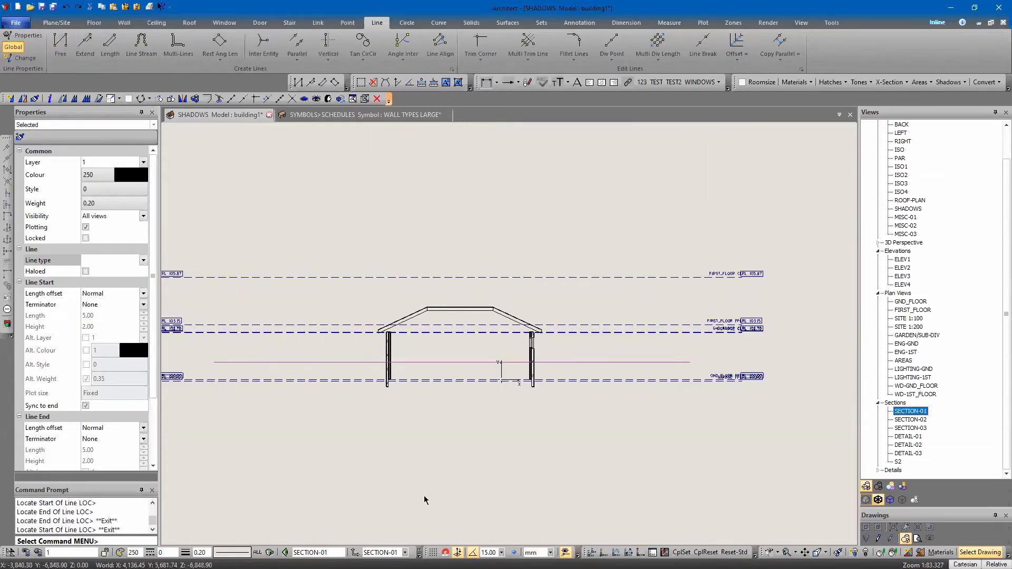
Return to the GND_FLOOR plan with the full section line in view and clear the selection
click(905, 302)
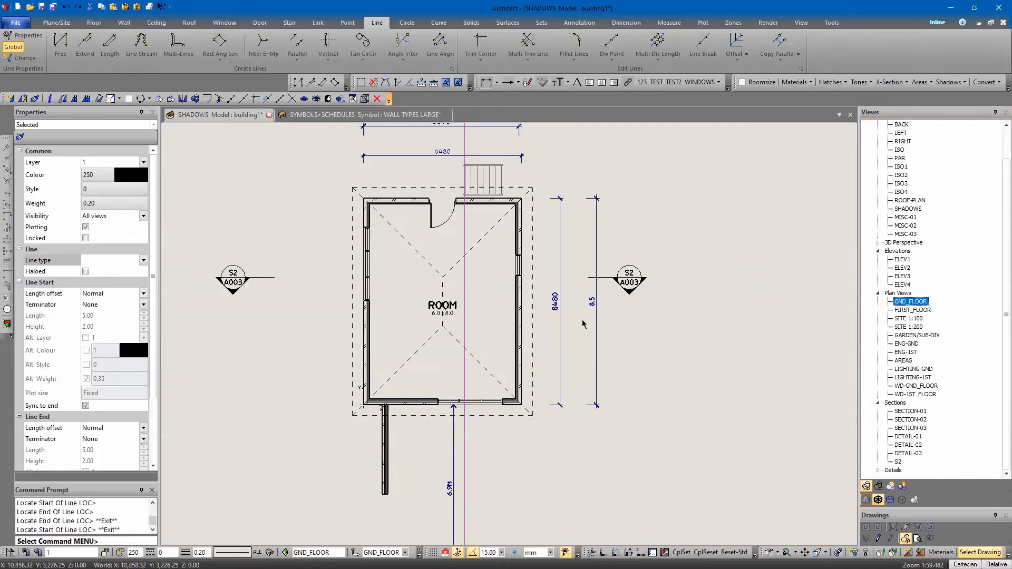
scroll(512, 439, down, 4)
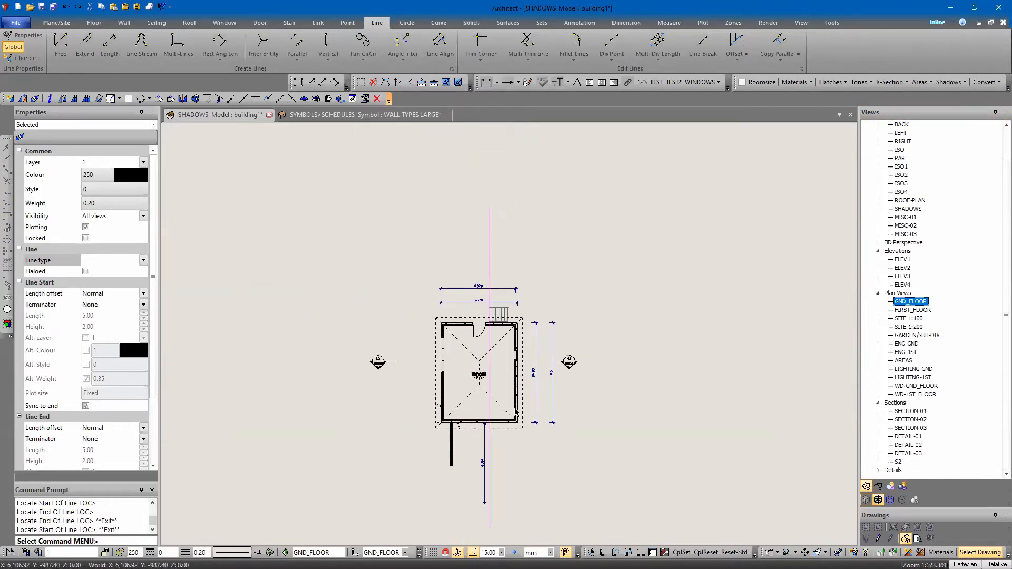
key(Escape)
Browse the annotation symbol libraries and load the SECTION MARKER symbol from Annotation-Lables.dab for linking into the plan
key(i)
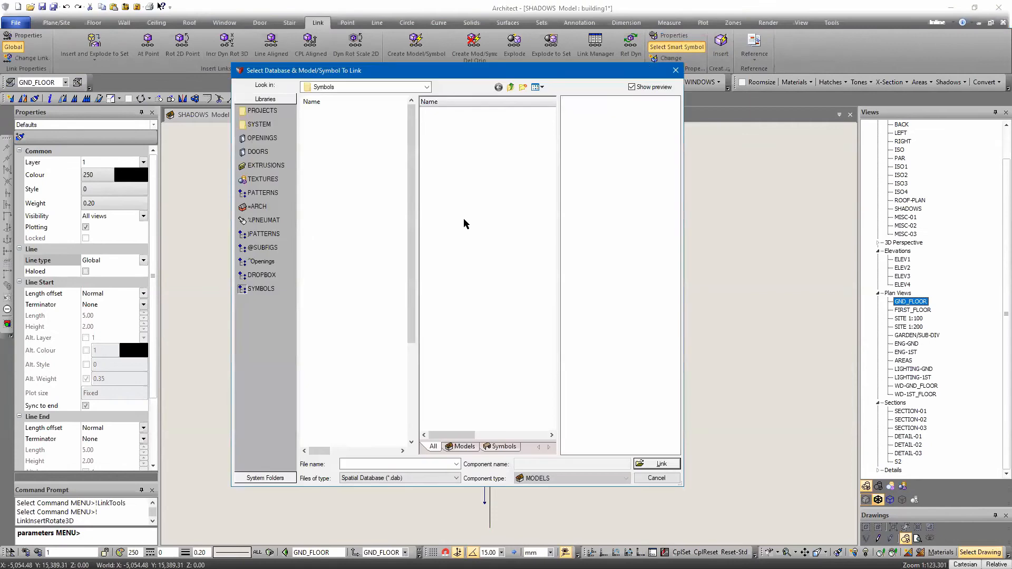
scroll(339, 227, up, 2)
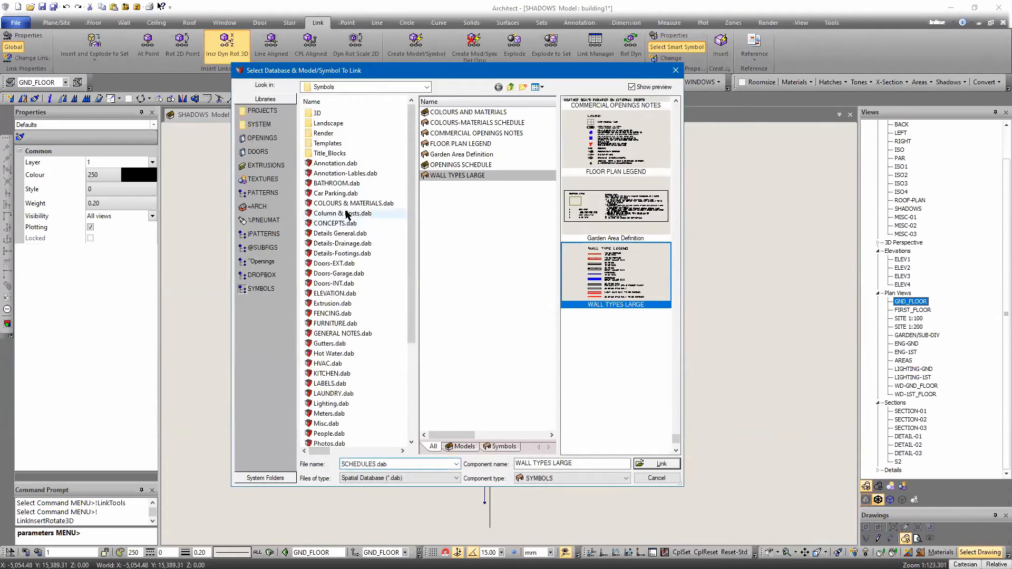
click(326, 164)
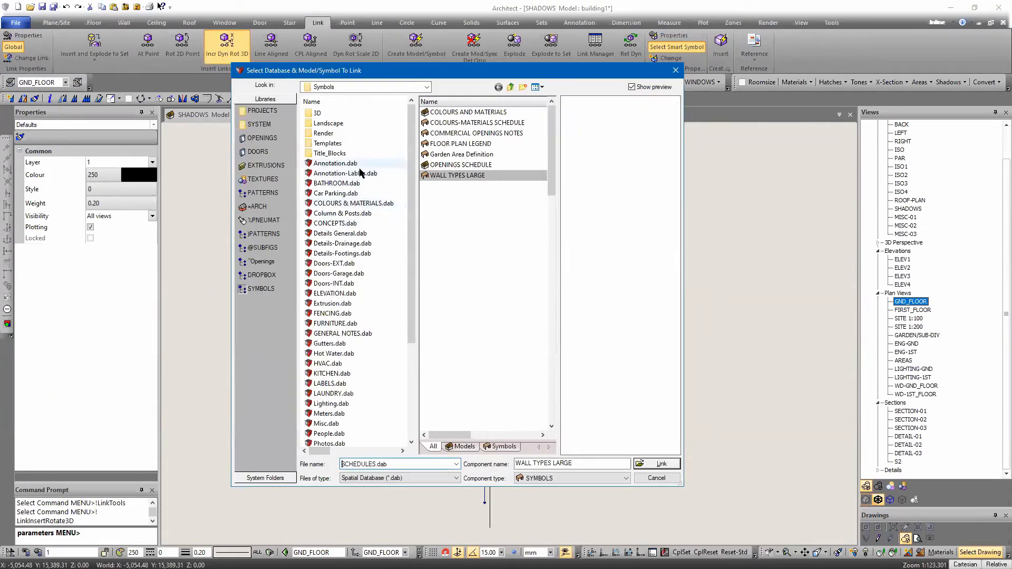
scroll(461, 296, down, 10)
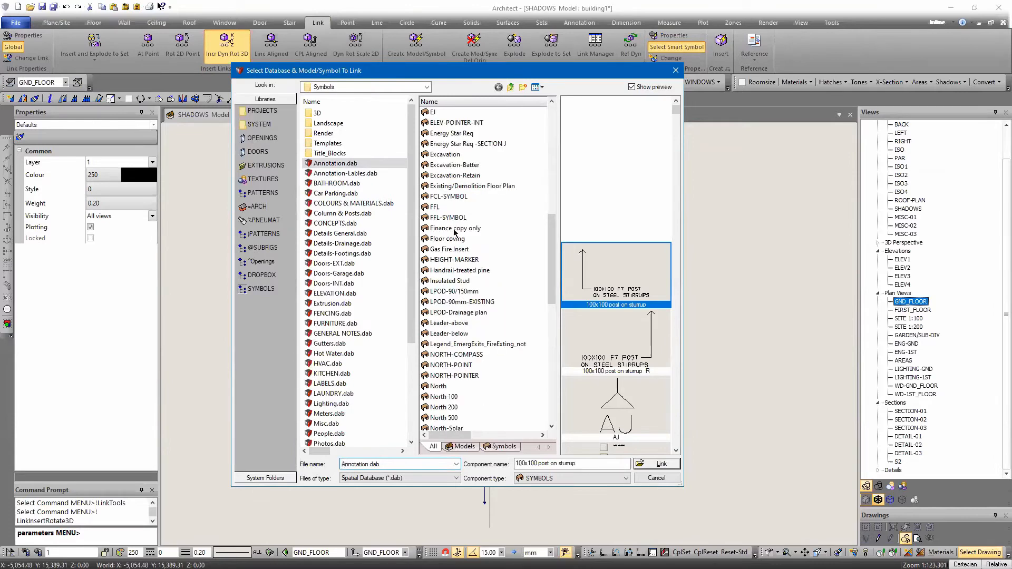
click(348, 174)
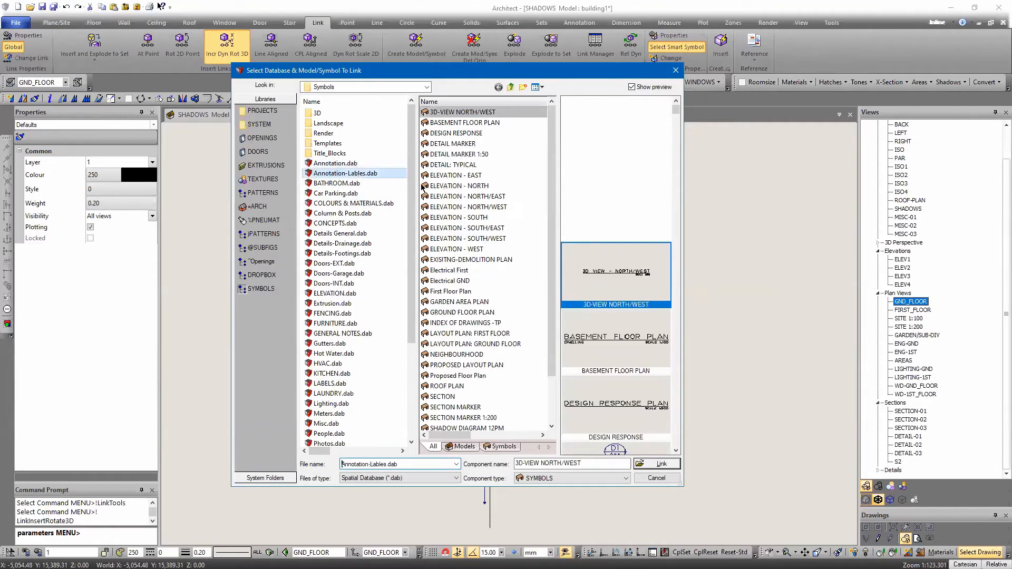
scroll(454, 255, down, 3)
scroll(456, 254, up, 2)
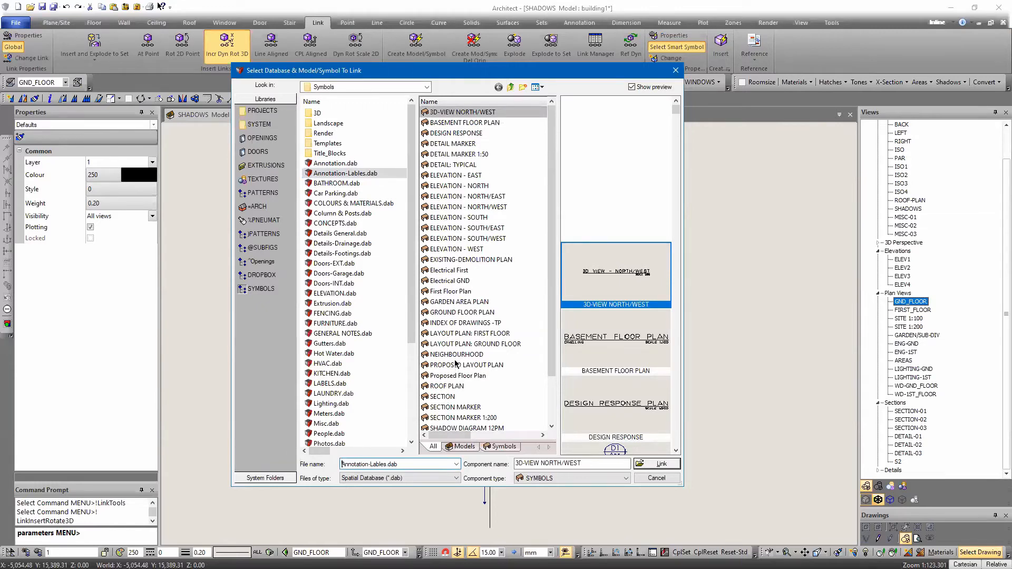
scroll(456, 363, down, 2)
click(476, 355)
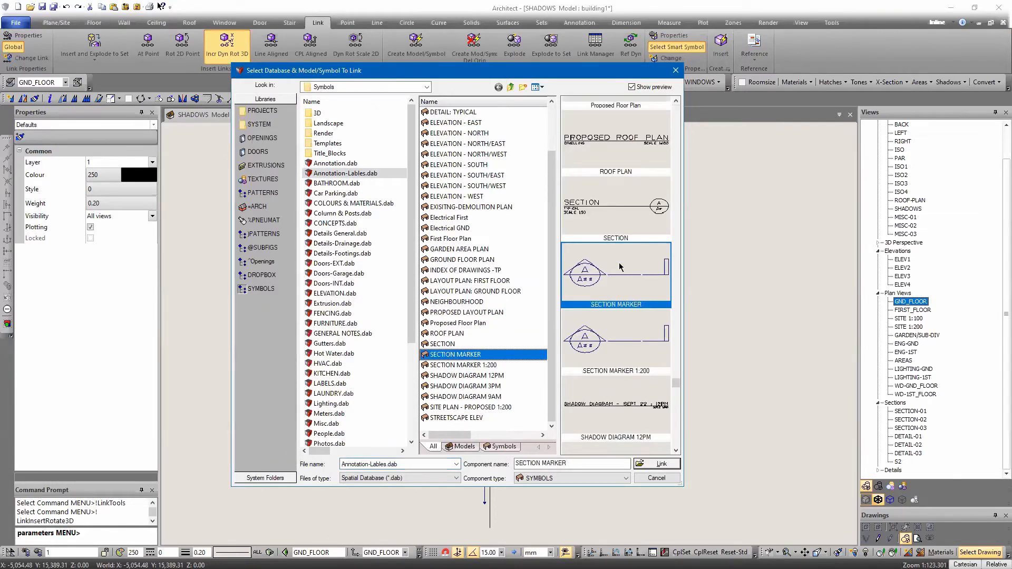
click(601, 275)
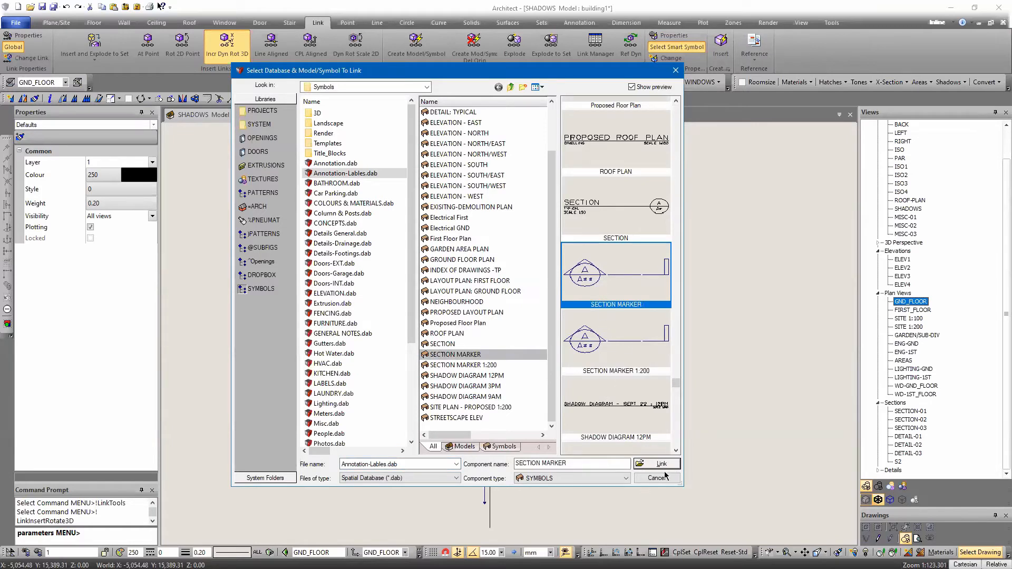
click(466, 344)
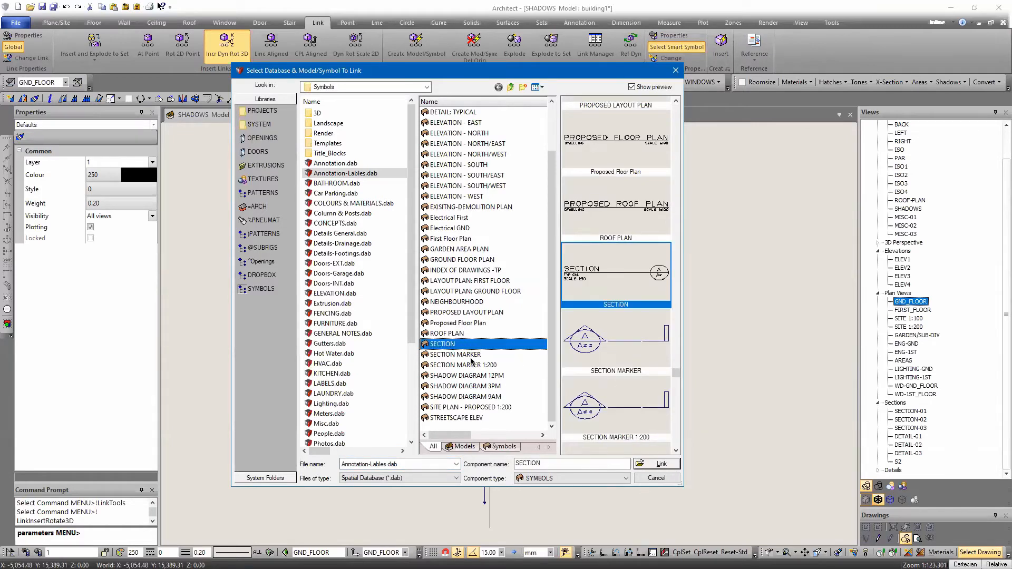
click(471, 356)
click(662, 465)
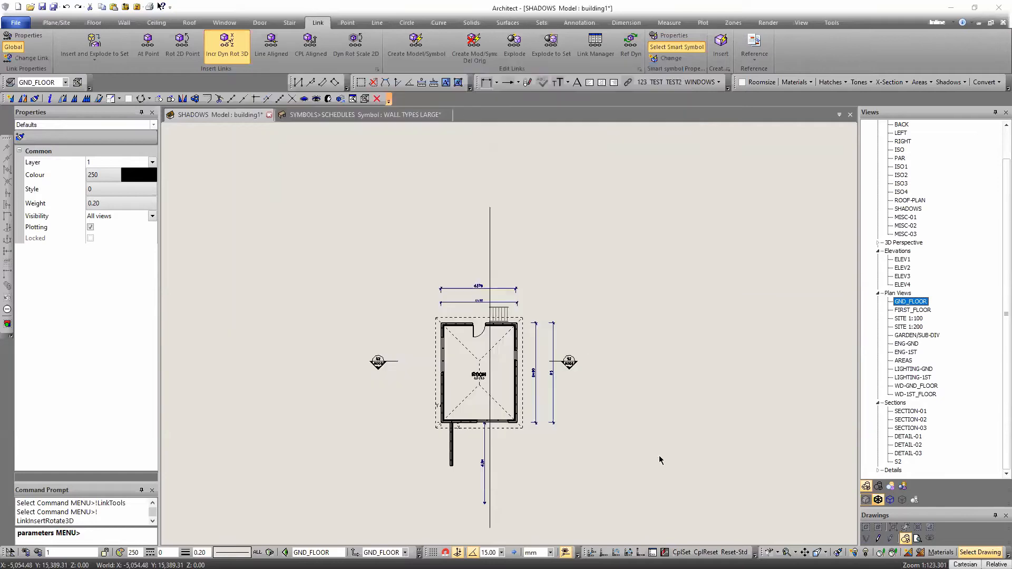
Place the SECTION MARKER symbol at the upper end of the section line on the GND_FLOOR plan without keeping the DEFAULT zone
key(z)
key(z)
click(499, 254)
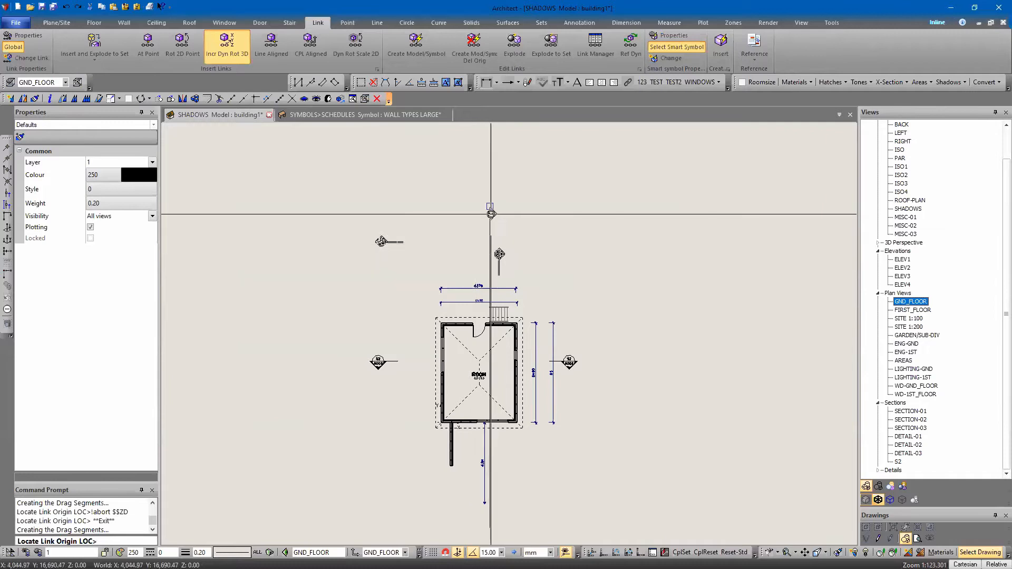
click(491, 214)
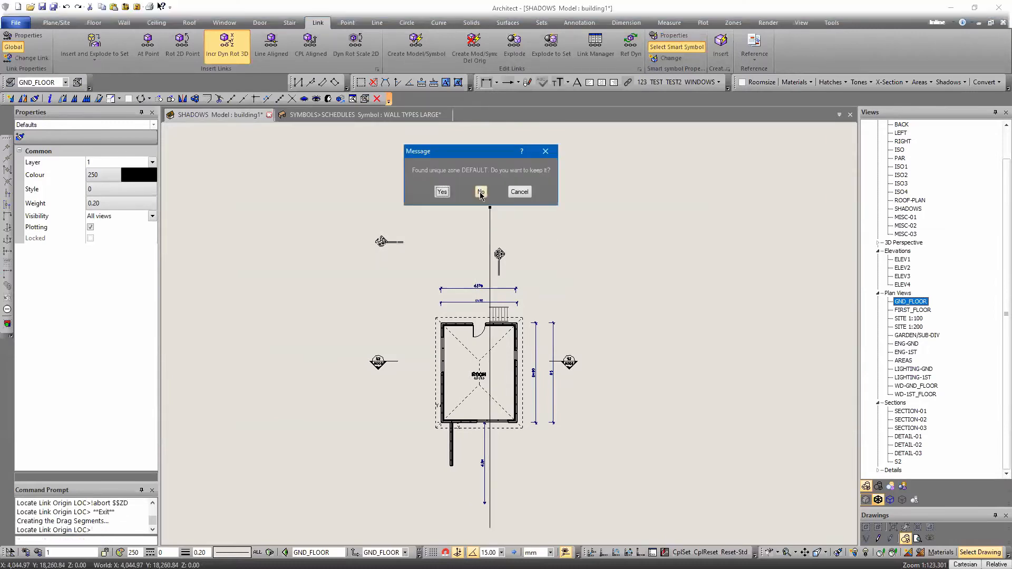
click(480, 192)
key(Escape)
key(Escape)
Move the placed section marker about 5.8 m down along the section line, close to the dimensions above the building
scroll(508, 247, up, 3)
click(481, 216)
click(480, 215)
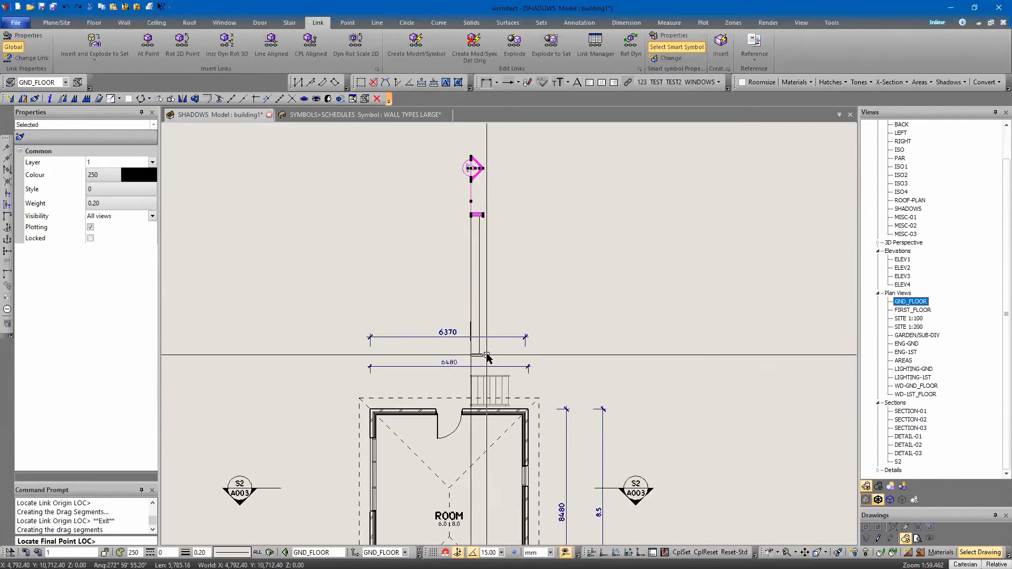
click(486, 356)
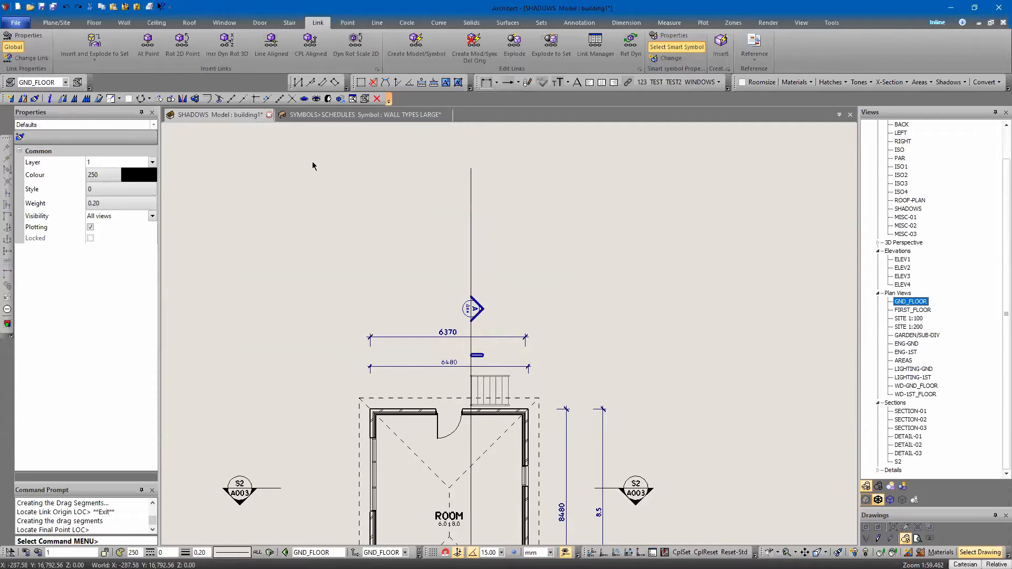
Explode the section marker set so its bubble, arrowhead and end bar can be handled separately
scroll(466, 353, up, 2)
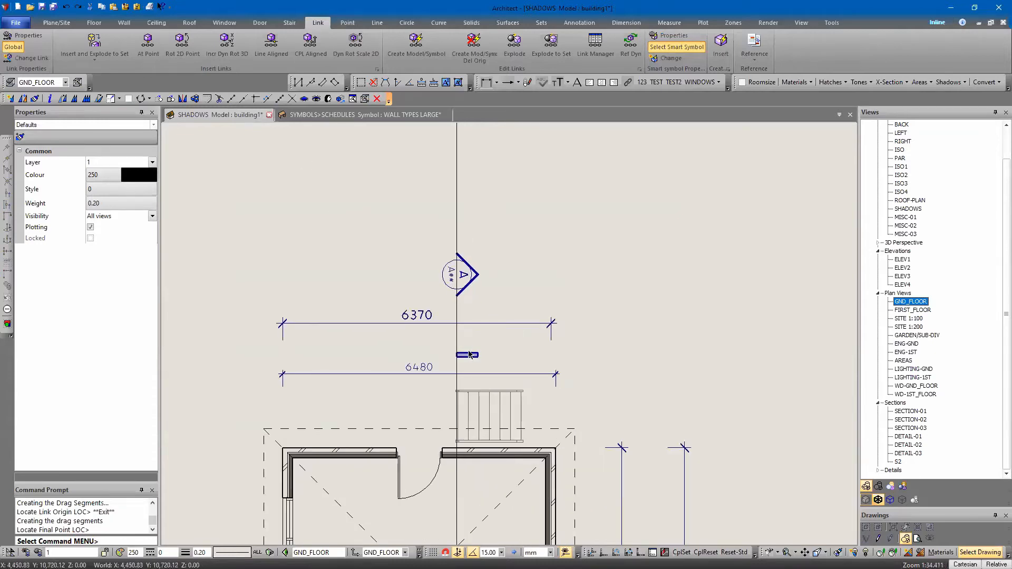
click(474, 349)
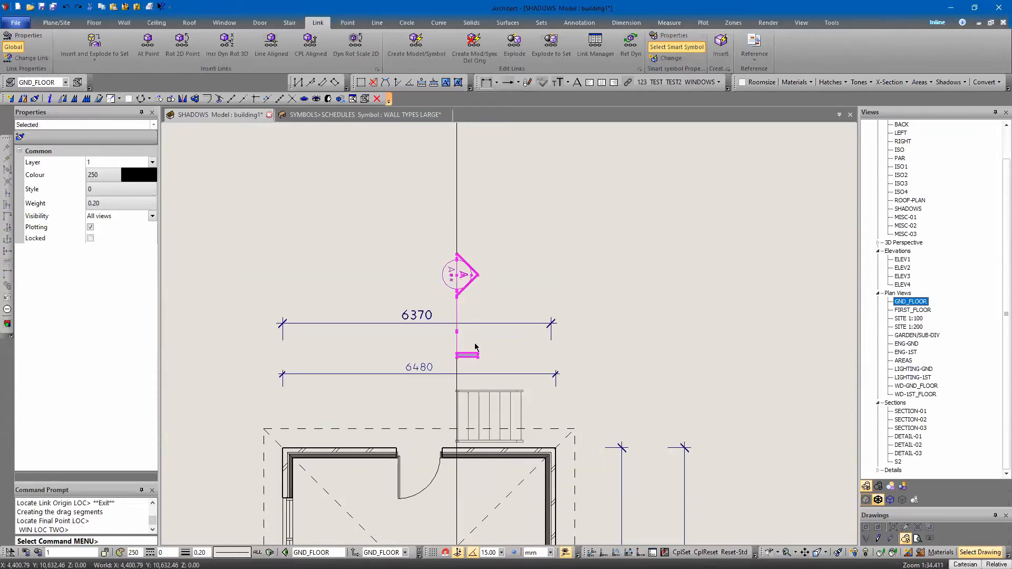
right_click(475, 347)
click(496, 394)
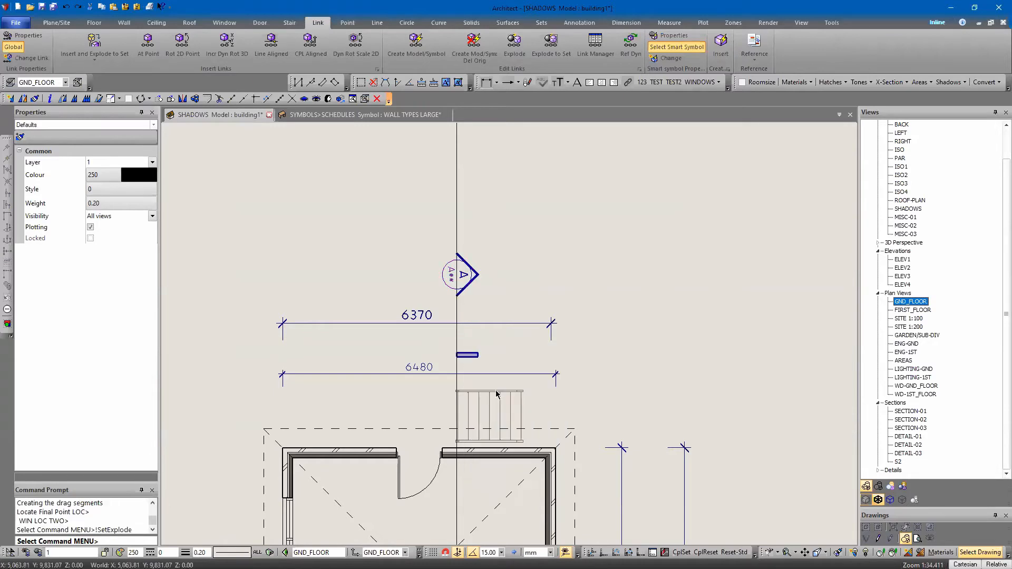
scroll(454, 347, up, 2)
click(463, 355)
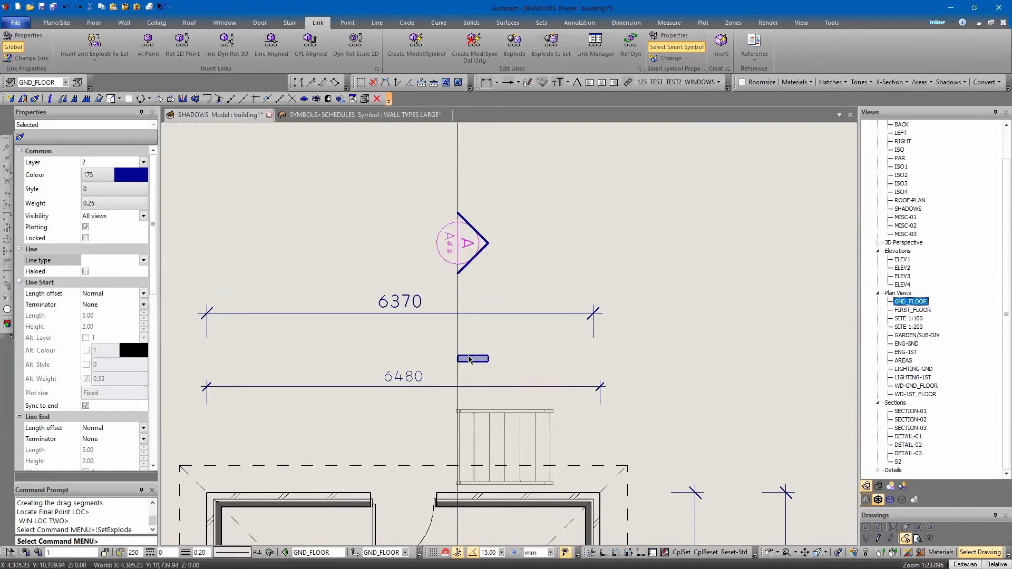
Move the marker's end bar along the section line to below the building, and hide the long section line
scroll(469, 359, down, 3)
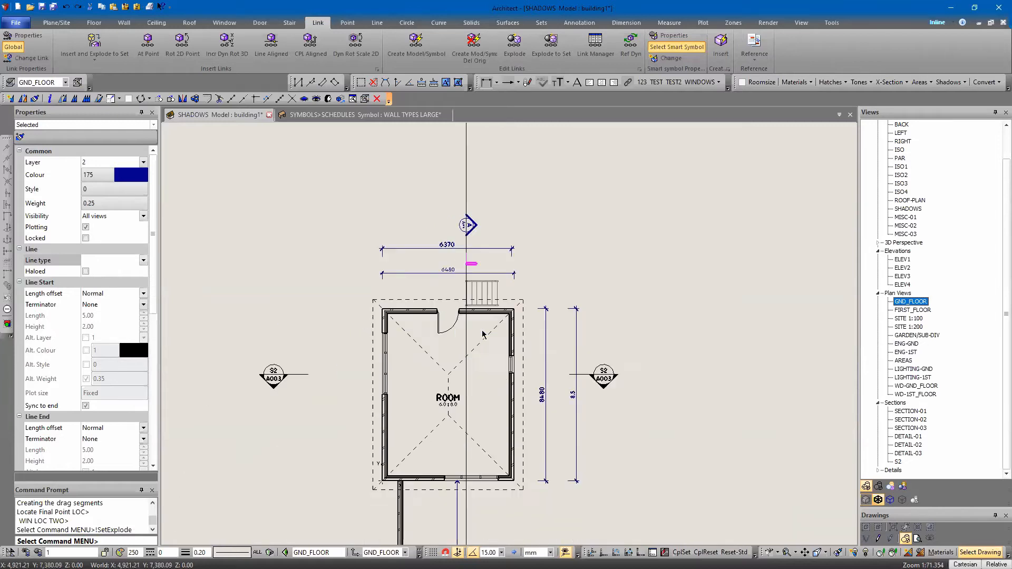
click(473, 267)
click(465, 527)
click(462, 534)
click(466, 534)
key(h)
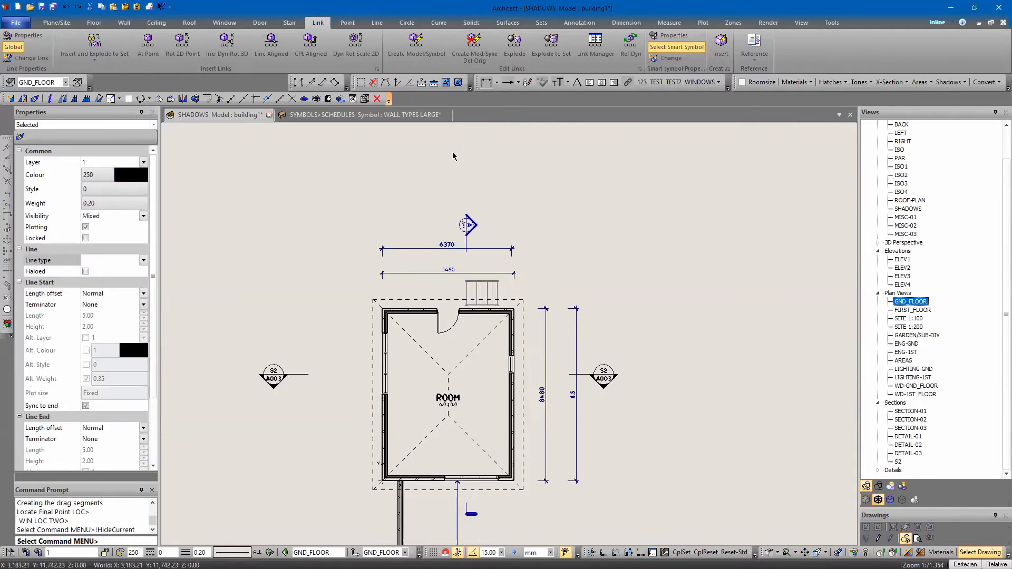
Rotate the marker's bubble and text about the circle centre so the lettering reads horizontally
scroll(481, 69, up, 2)
scroll(546, 185, up, 3)
scroll(391, 262, up, 4)
click(411, 258)
key(r)
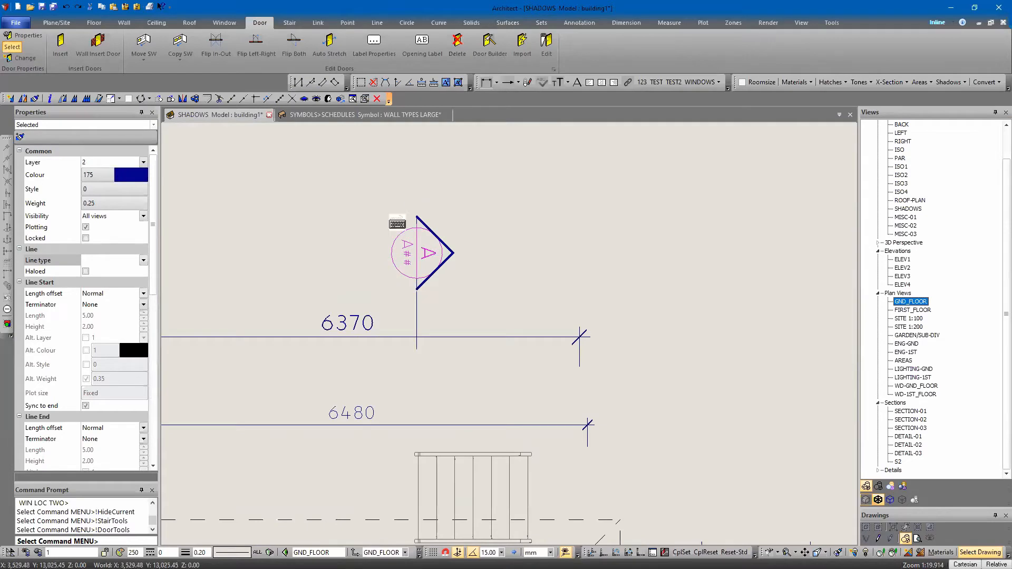
key(Return)
click(416, 253)
click(416, 254)
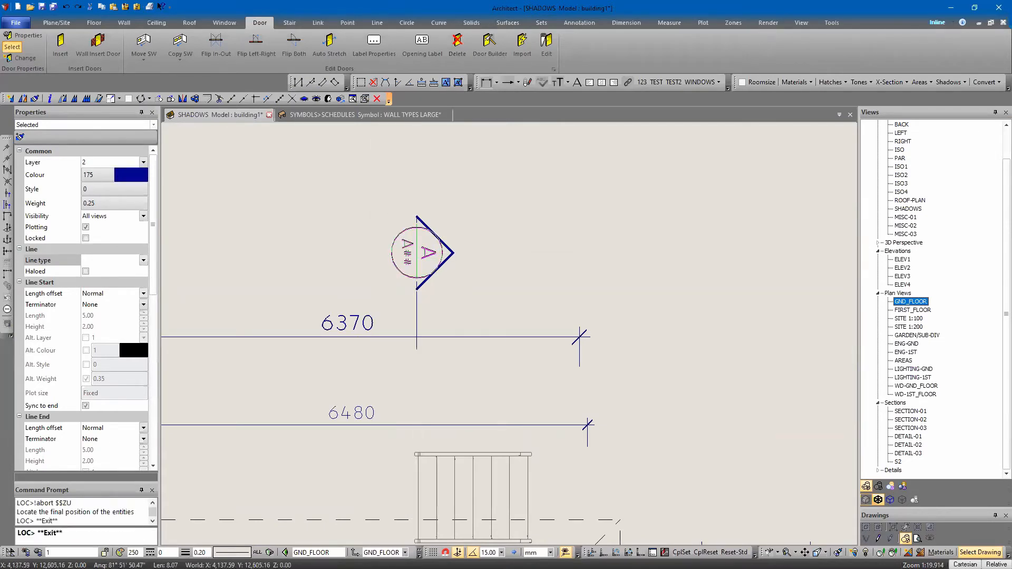
click(417, 245)
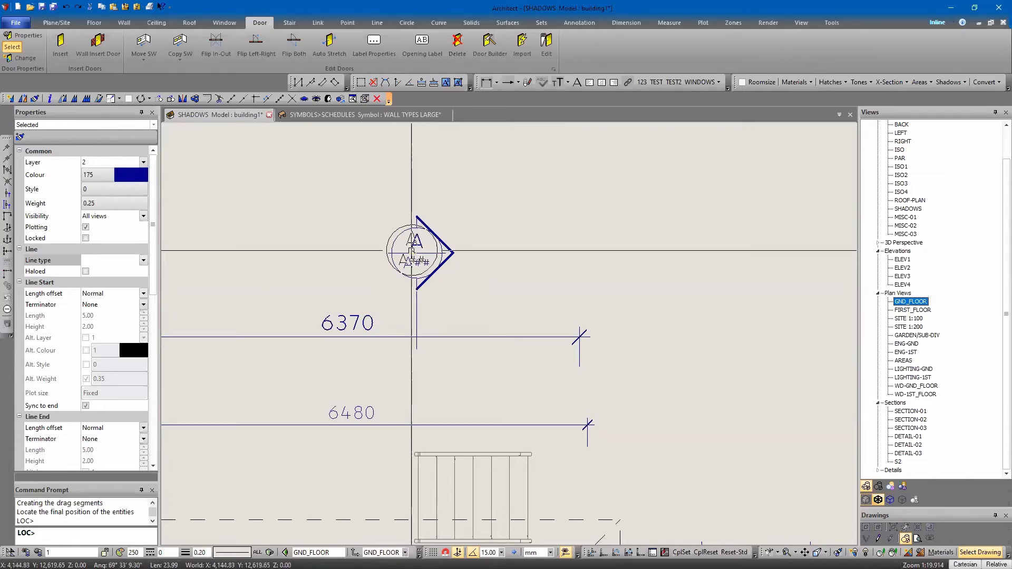
click(345, 197)
Change the section marker's upper text to B and its lower text to A01
key(t)
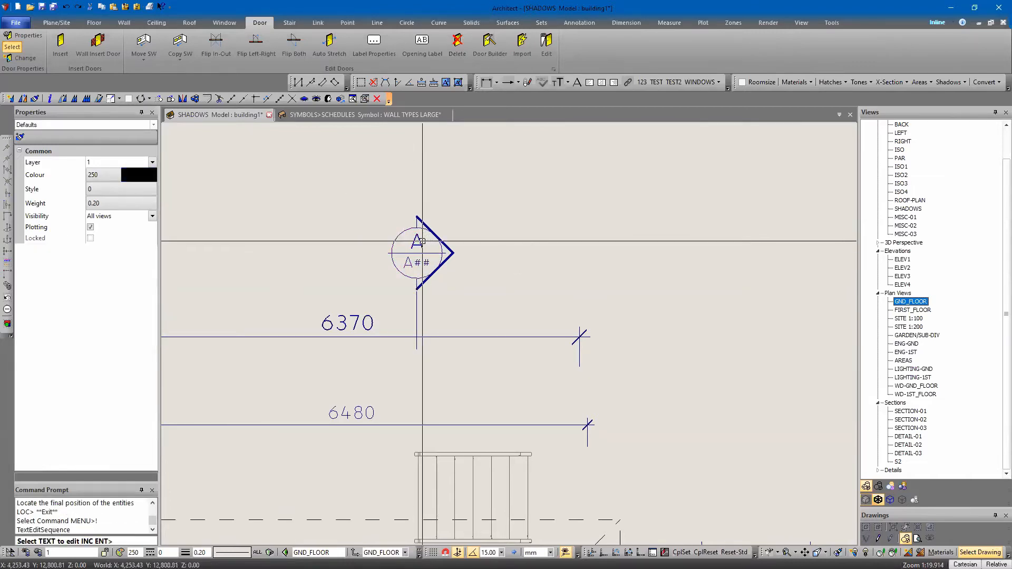
click(422, 241)
click(418, 267)
right_click(588, 193)
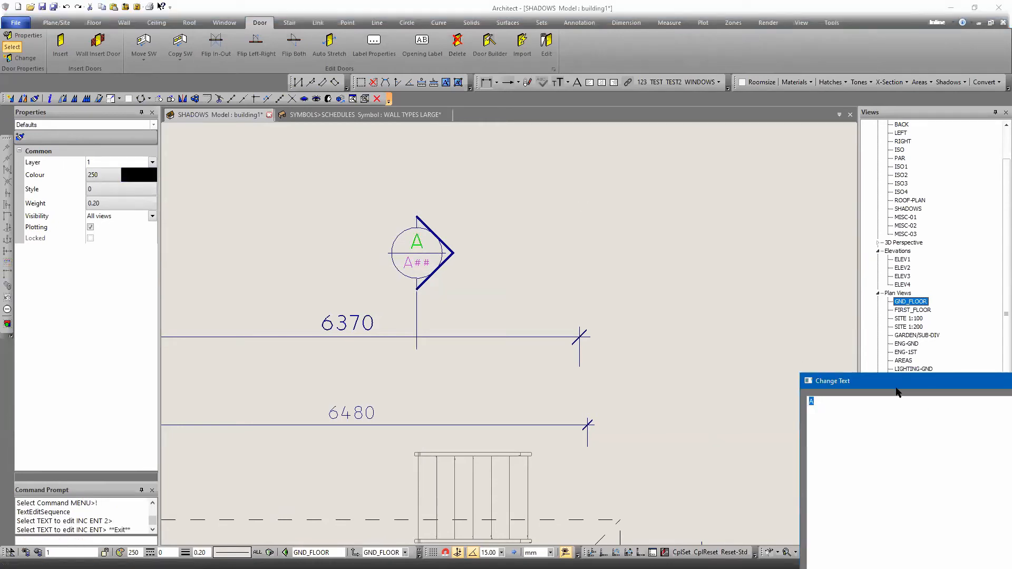
drag(904, 390, 384, 172)
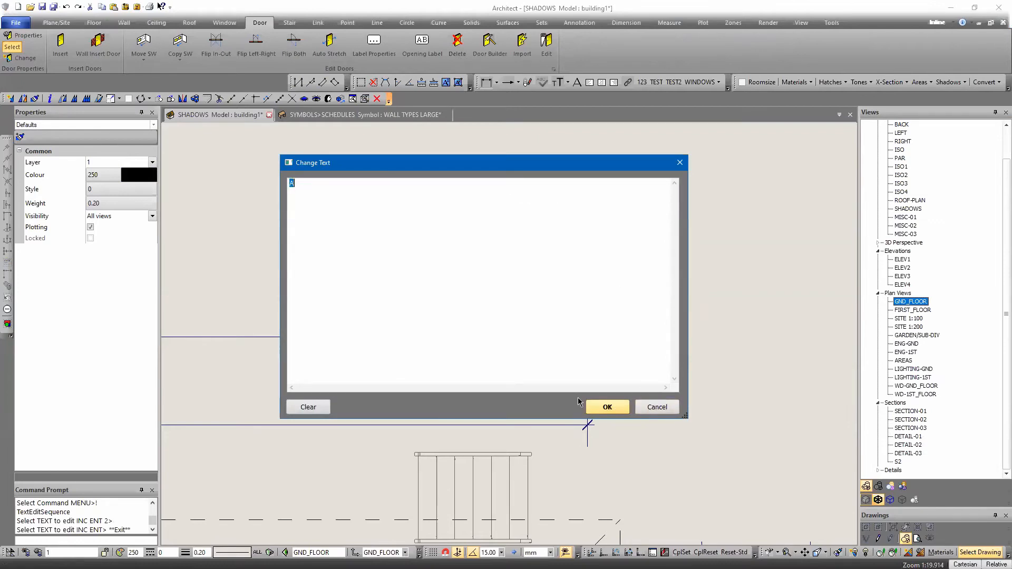
key(Return)
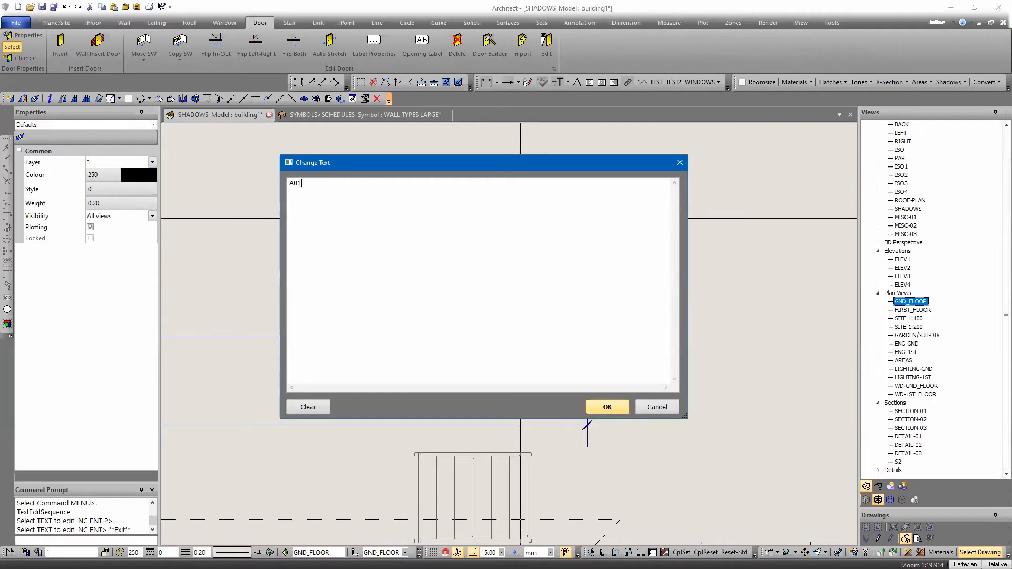
key(Return)
key(Escape)
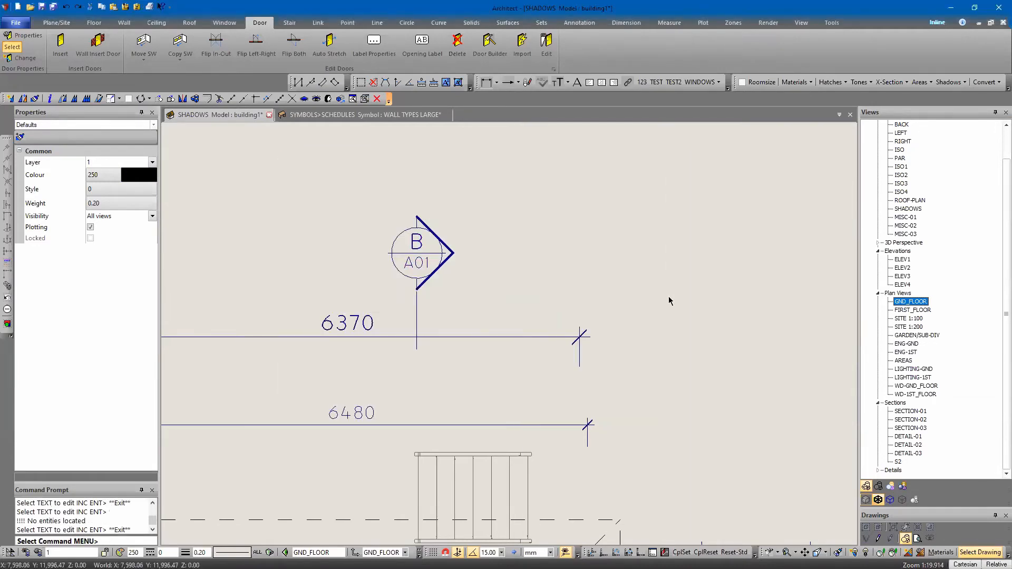
Examine the section marker's separate bubble and arrowhead and their placement relative to the whole GND_FLOOR plan
scroll(636, 327, down, 5)
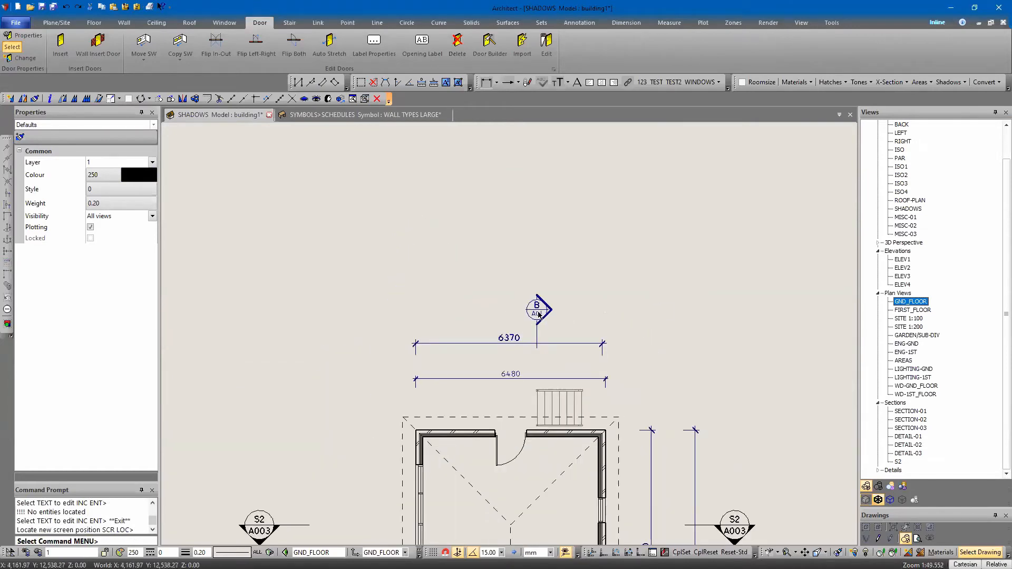
click(539, 315)
scroll(536, 310, up, 6)
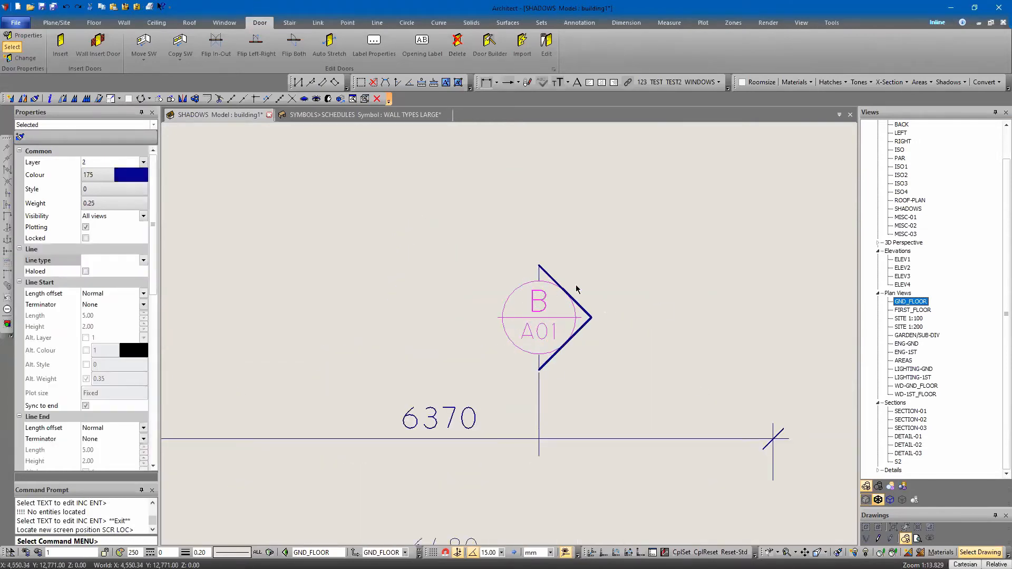
click(589, 317)
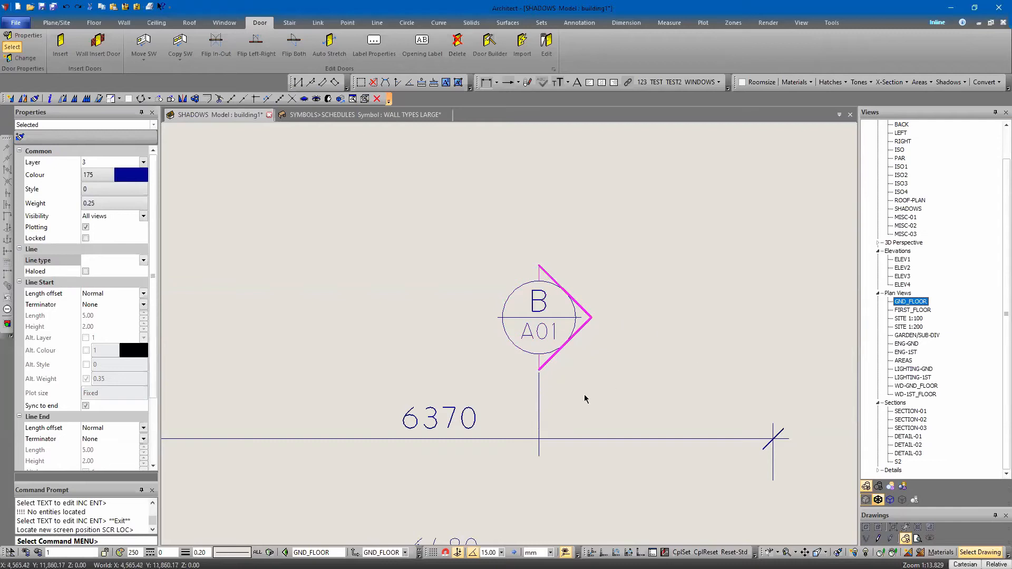
key(Escape)
scroll(418, 327, down, 7)
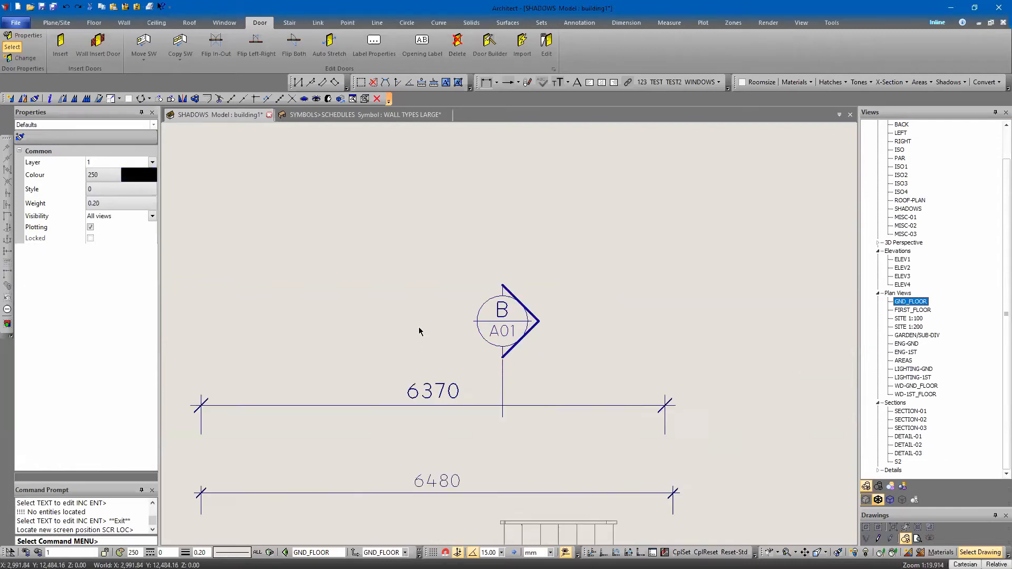
mouse_move(451, 406)
middle_down()
mouse_move(447, 170)
mouse_move(479, 274)
middle_up()
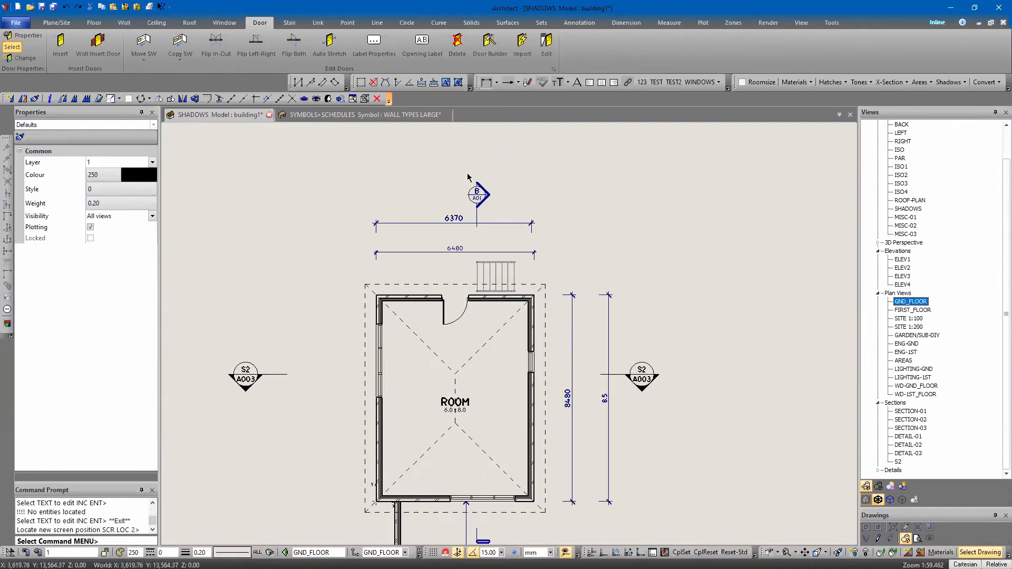
scroll(474, 182, up, 3)
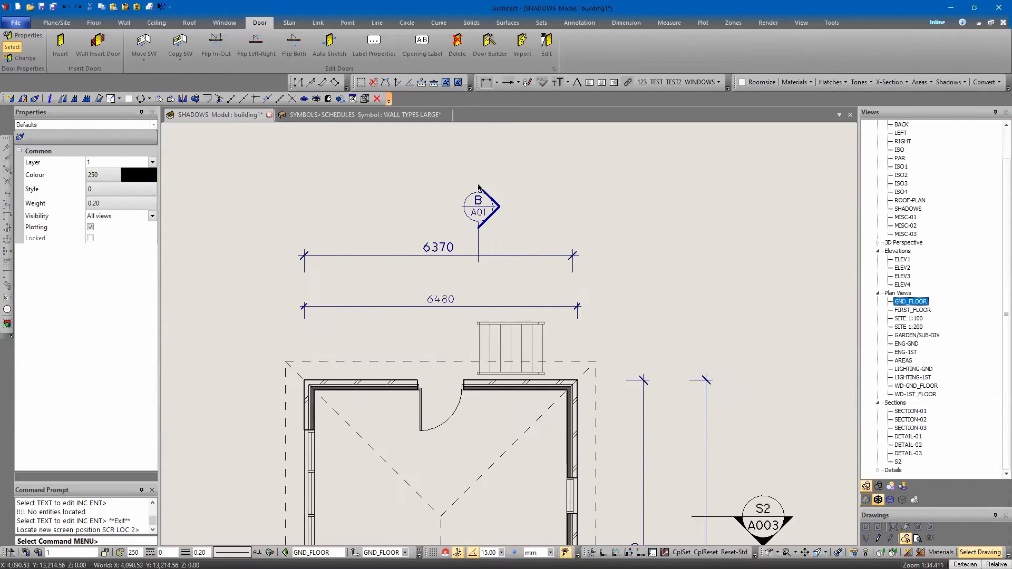
click(501, 208)
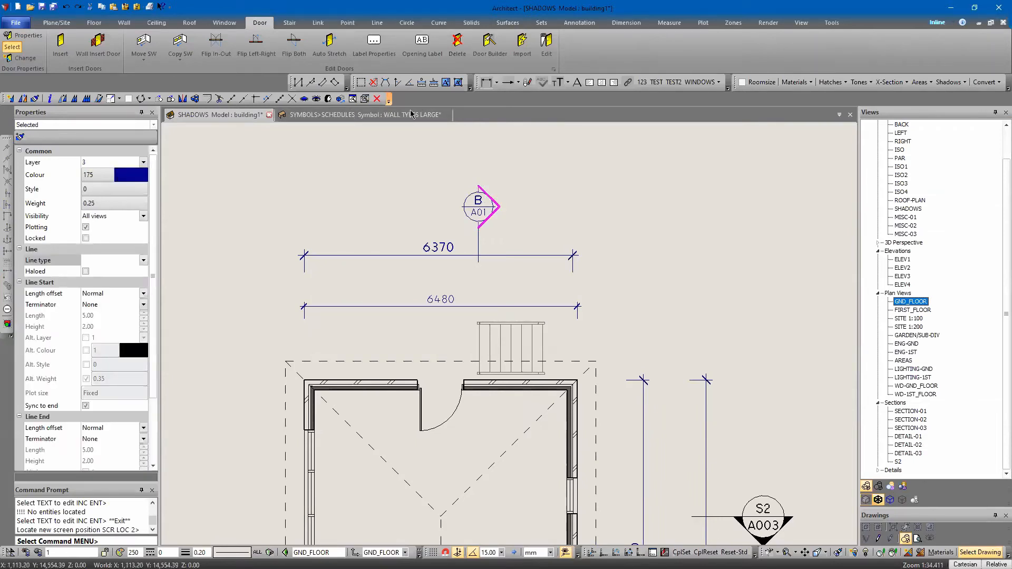
scroll(429, 228, down, 2)
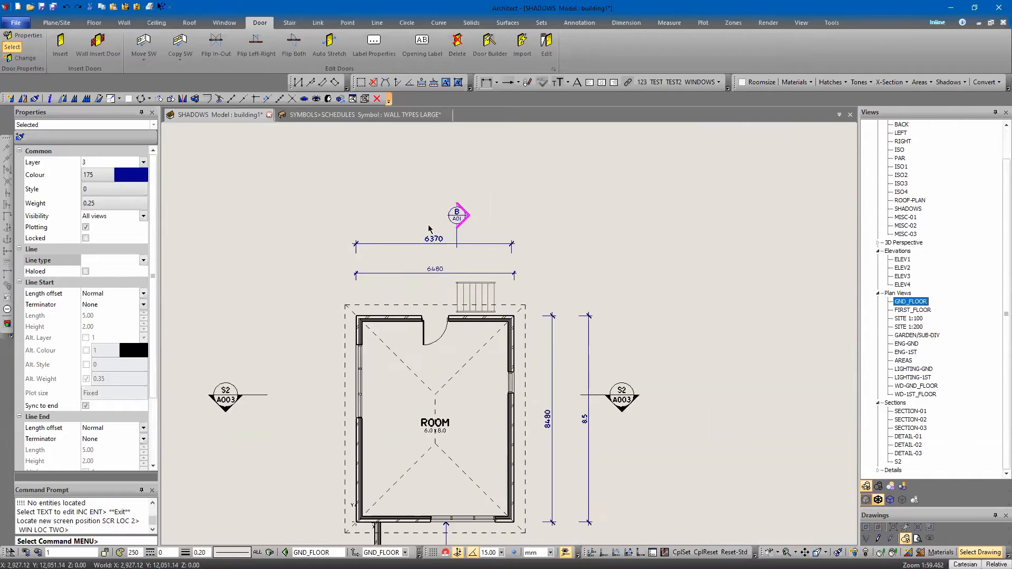
middle_drag(415, 200, 436, 228)
scroll(436, 228, down, 2)
mouse_move(447, 390)
middle_down()
mouse_move(448, 305)
mouse_move(457, 348)
middle_up()
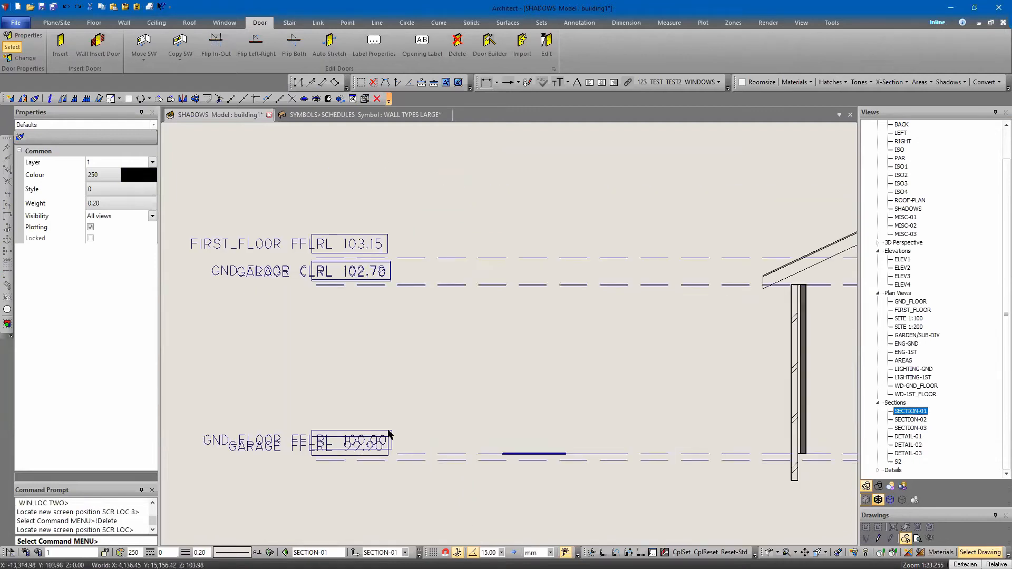
Open the SECTION-01 view and hide the GARAGE FFL and GARAGE CL level lines with their labels
scroll(389, 433, down, 3)
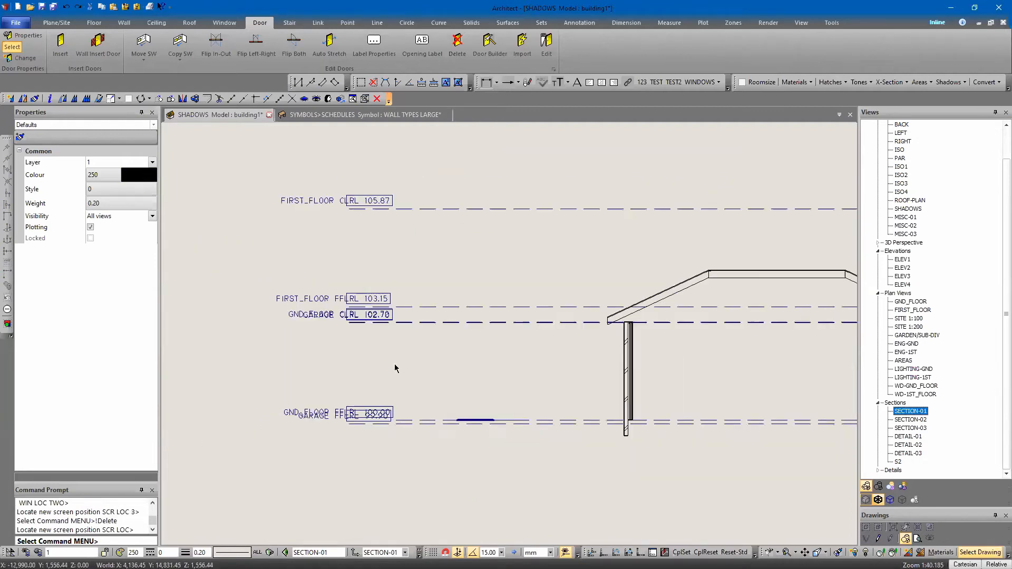
click(350, 422)
key(Return)
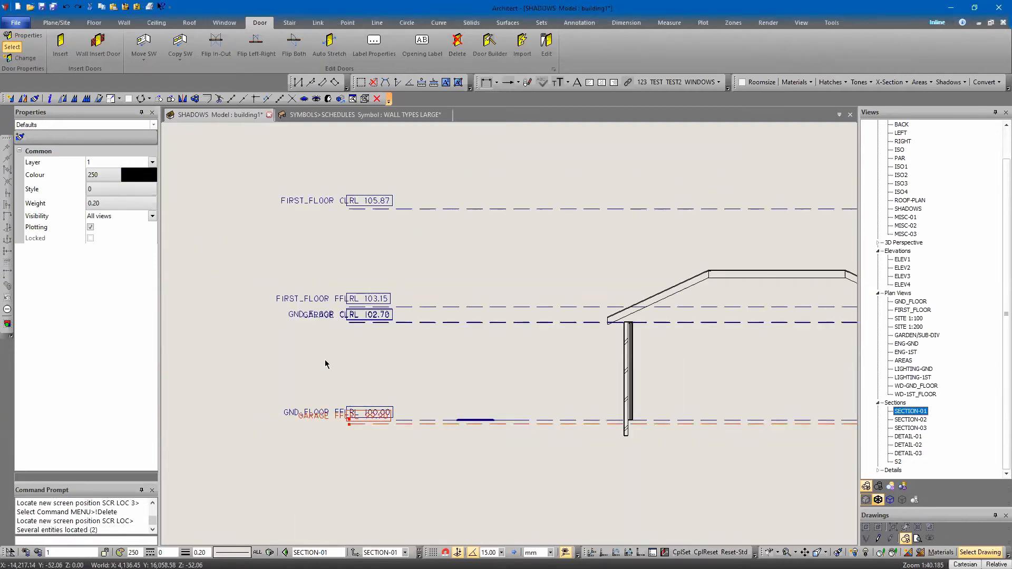
scroll(324, 311, up, 6)
click(320, 331)
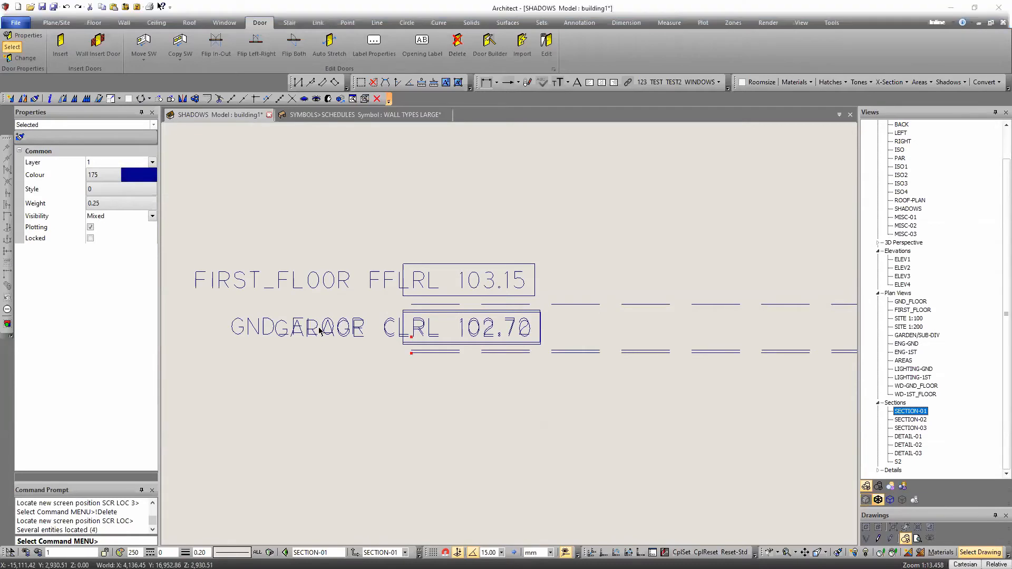
key(Return)
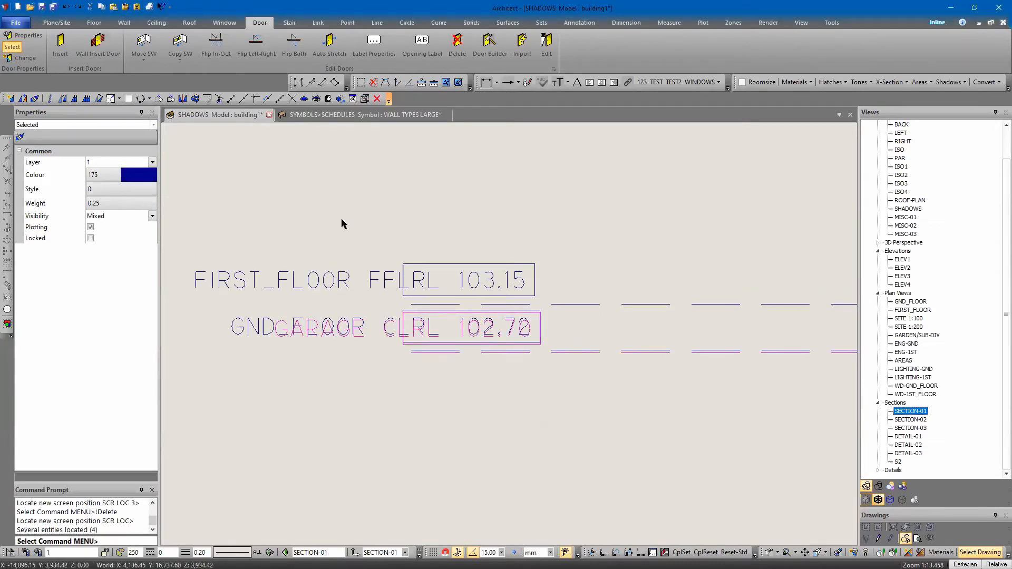
key(ctrl+h)
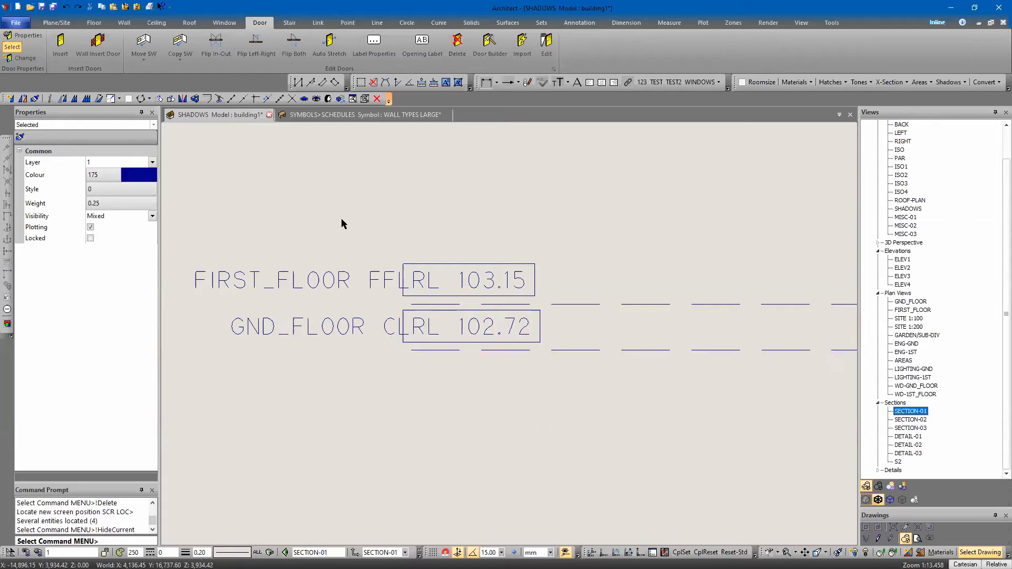
Hide the FIRST_FLOOR FFL and FIRST_FLOOR CL level lines and bring the whole section into view
scroll(345, 214, down, 3)
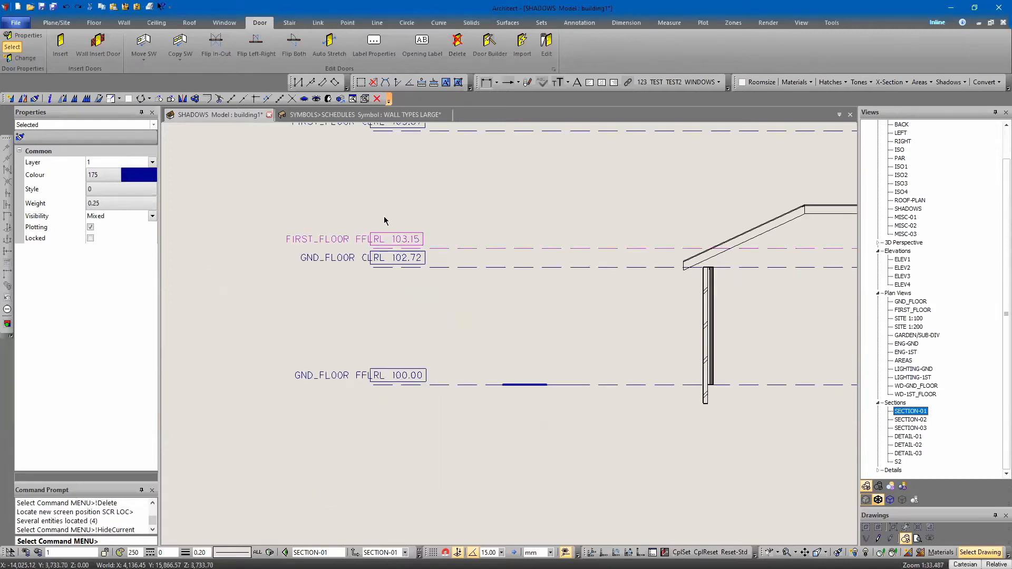
scroll(386, 258, up, 3)
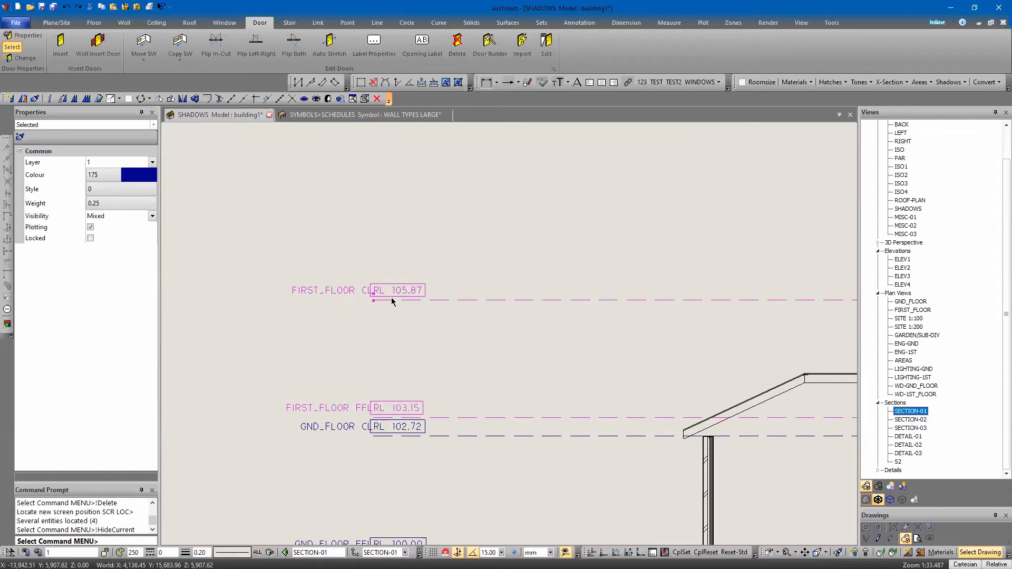
key(ctrl+h)
scroll(392, 301, down, 6)
middle_drag(458, 302, 391, 312)
scroll(501, 431, up, 4)
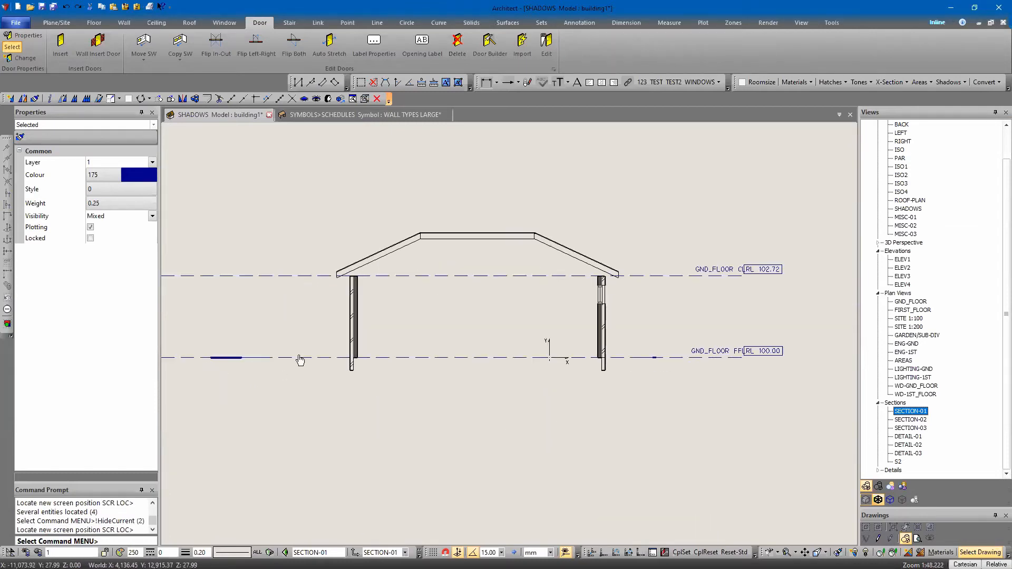
Move the left-end labels of the GND_FLOOR CL and FFL level lines inward to the section
middle_drag(300, 360, 318, 362)
click(315, 306)
right_click(323, 333)
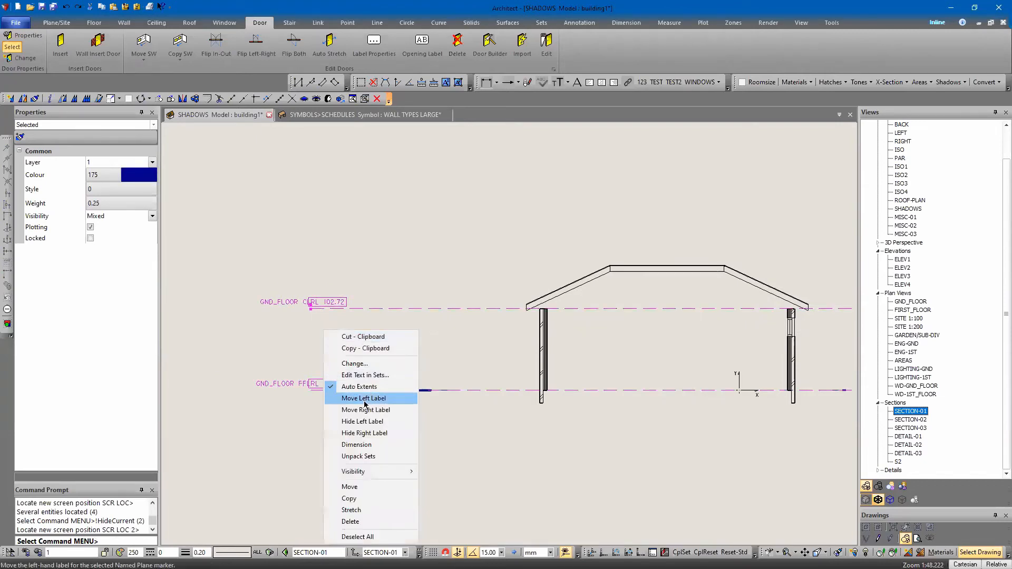
click(365, 401)
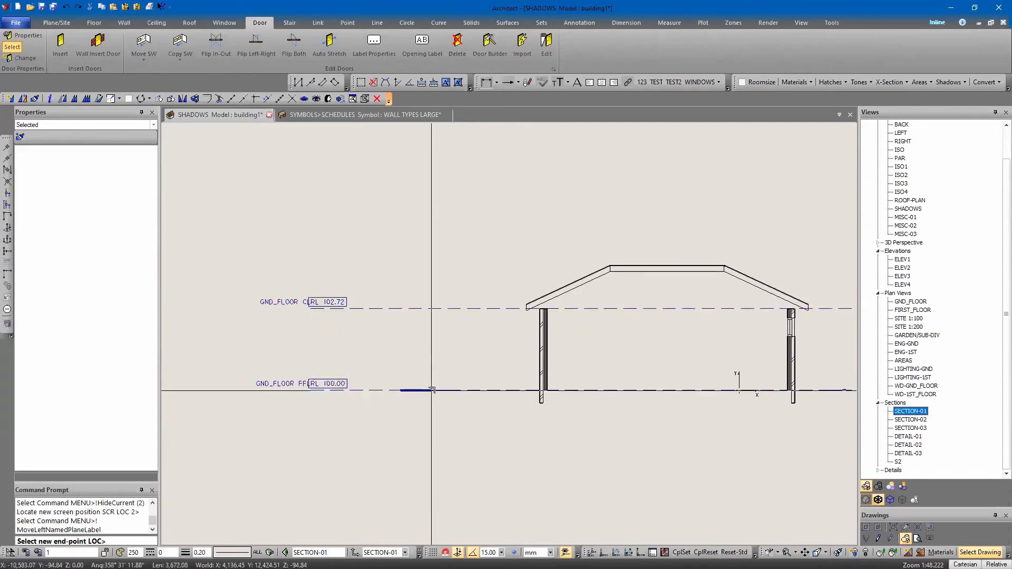
click(602, 390)
Hide the right-end labels of both GND_FLOOR level lines and set the plot scale to 1:50
shift+scroll(576, 422, right, 2)
right_click(616, 289)
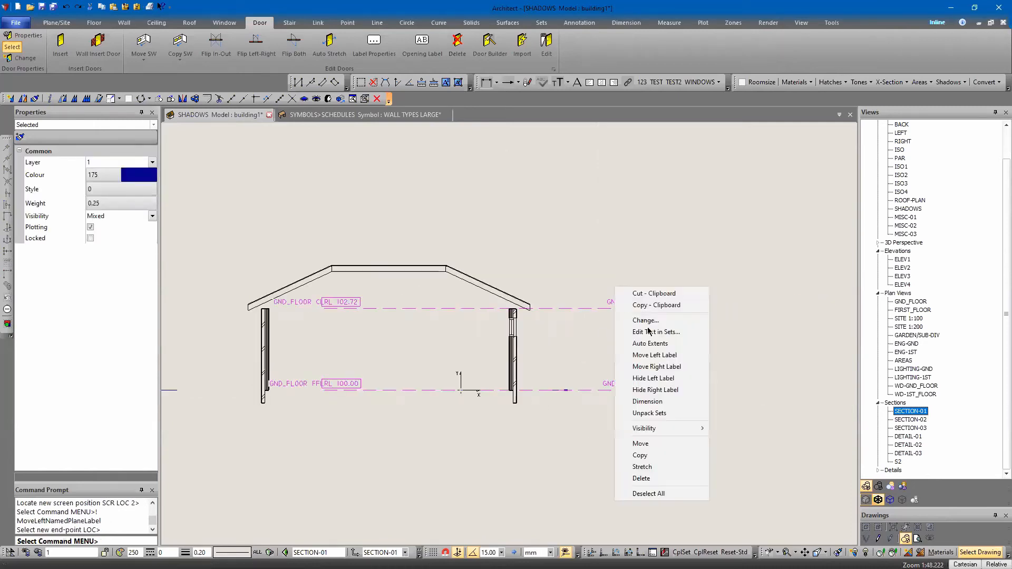
click(658, 391)
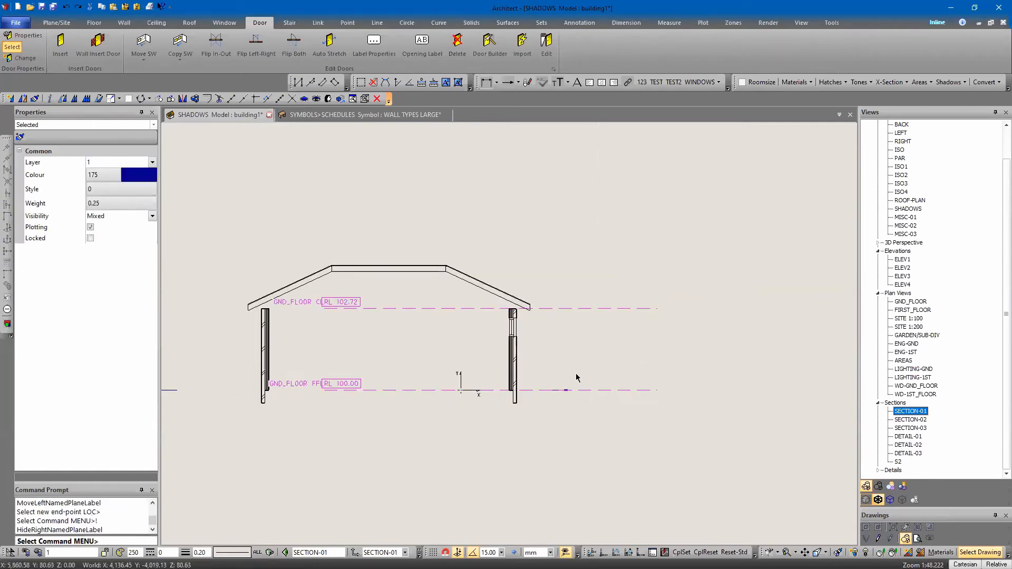
right_click(587, 350)
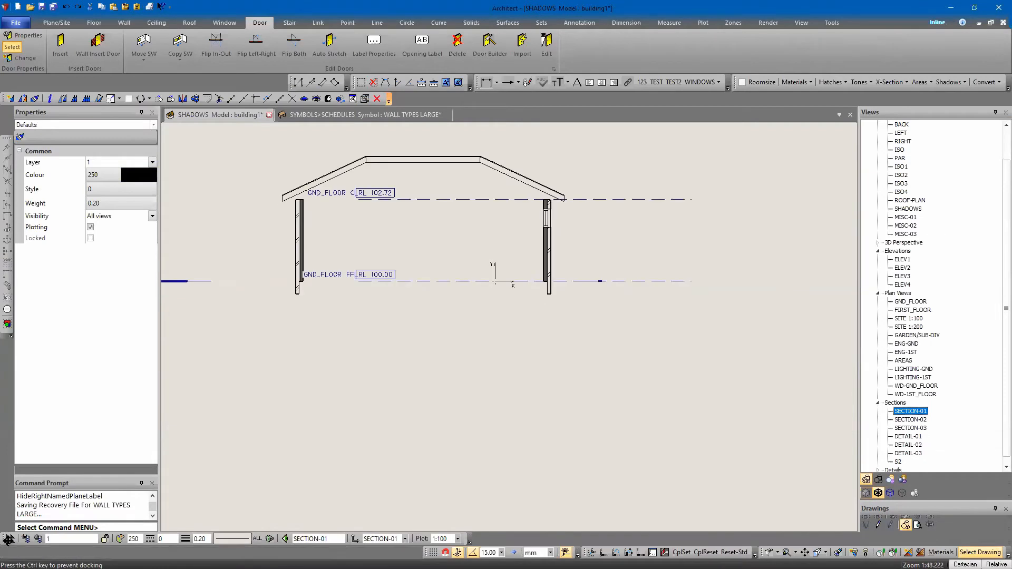
click(457, 539)
click(448, 478)
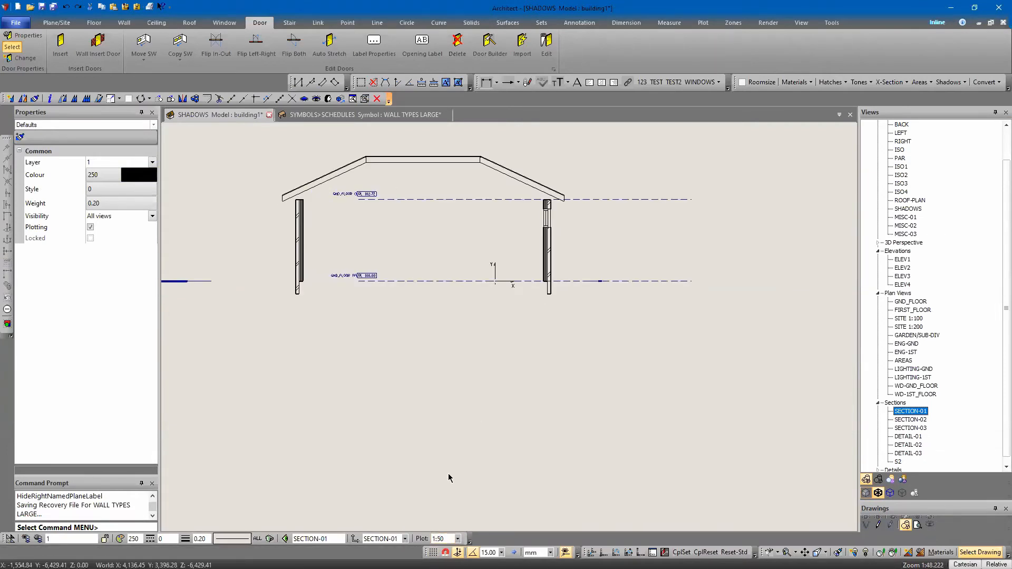
Move the left-end labels of the GND_FLOOR CL and FFL lines to just outside the section's left wall
scroll(362, 274, up, 1)
middle_drag(362, 315, 469, 432)
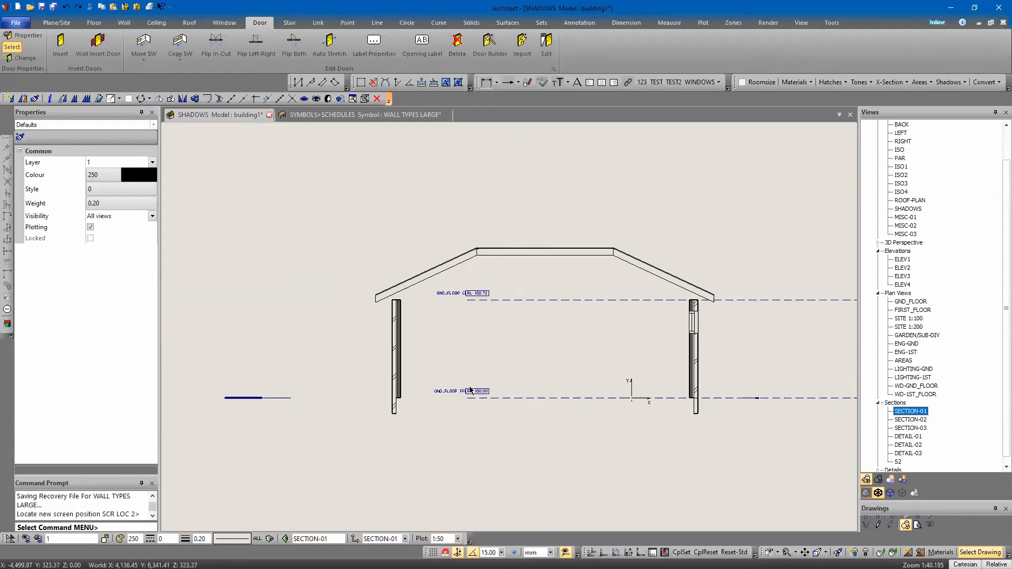
click(481, 301)
right_click(472, 260)
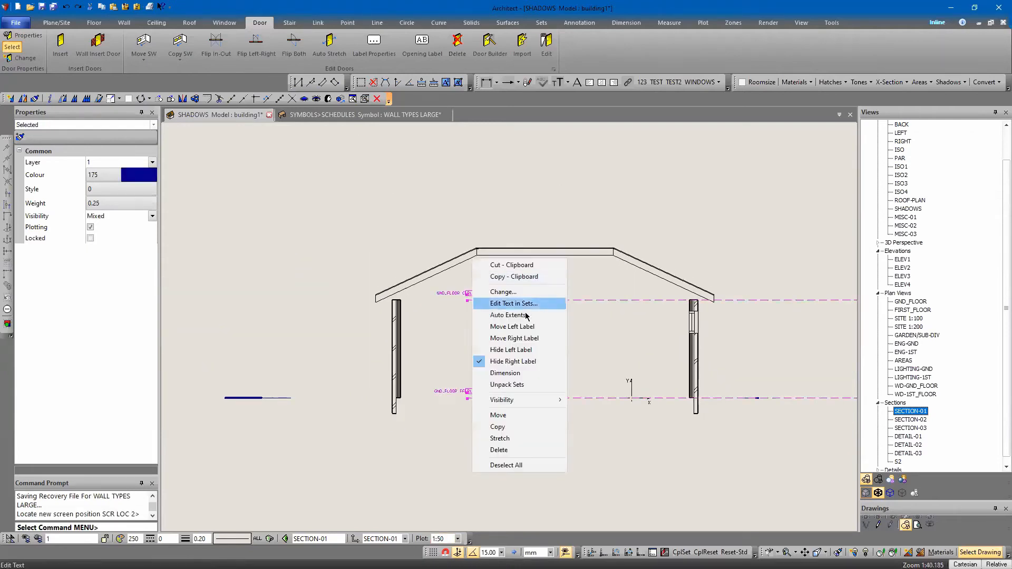
click(506, 328)
click(338, 397)
Hide the stray line segment left of the section at floor level and switch new-entity visibility to the current view only
click(259, 403)
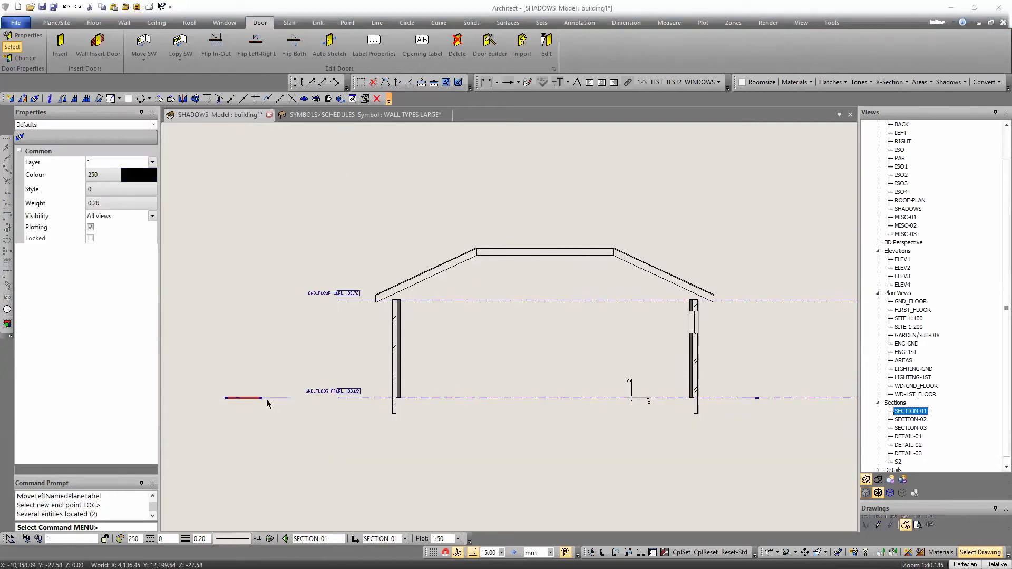
click(206, 365)
key(ctrl+h)
click(257, 540)
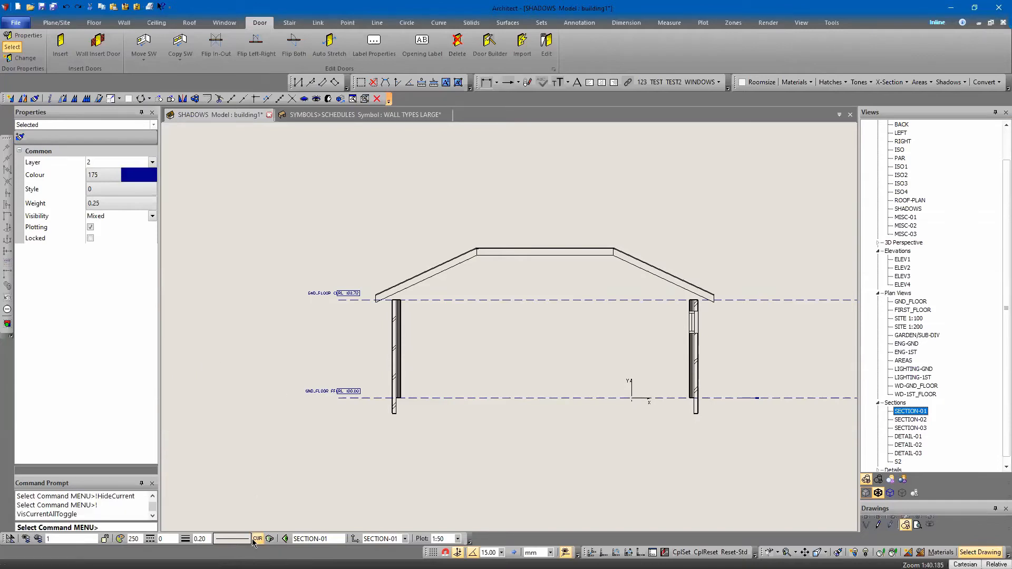
middle_drag(245, 421, 120, 379)
Hide the short stray line segment right of the section on the GND_FLOOR FFL line
middle_drag(663, 399, 612, 422)
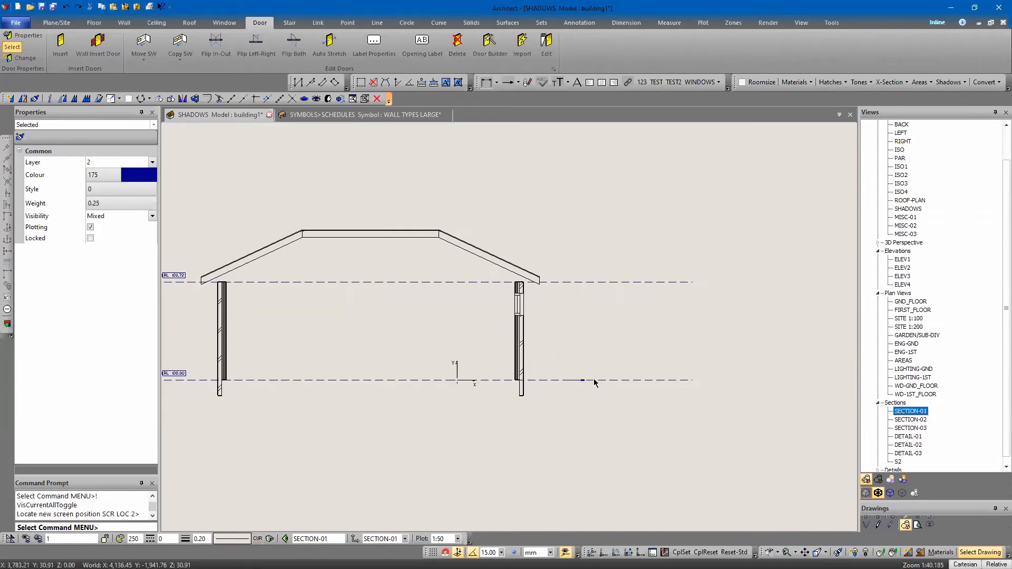
scroll(593, 380, up, 4)
click(504, 354)
click(750, 434)
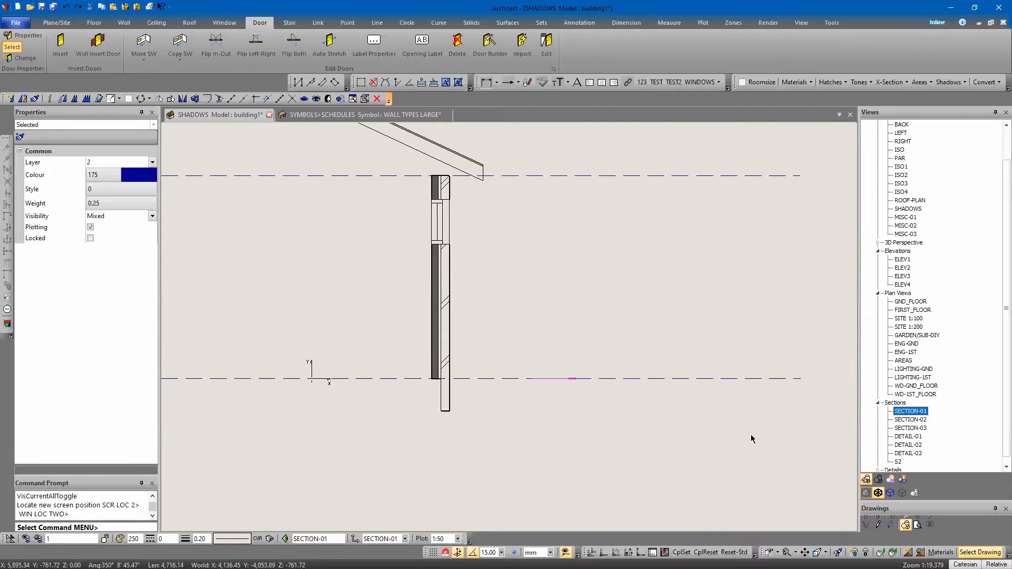
key(ctrl+h)
Insert the SECTION SLAB symbol from Section.dab in the empty space to the right of the section
scroll(727, 440, down, 6)
mouse_move(486, 438)
middle_down()
mouse_move(417, 368)
mouse_move(390, 401)
middle_up()
scroll(428, 395, down, 3)
key(ctrl+l)
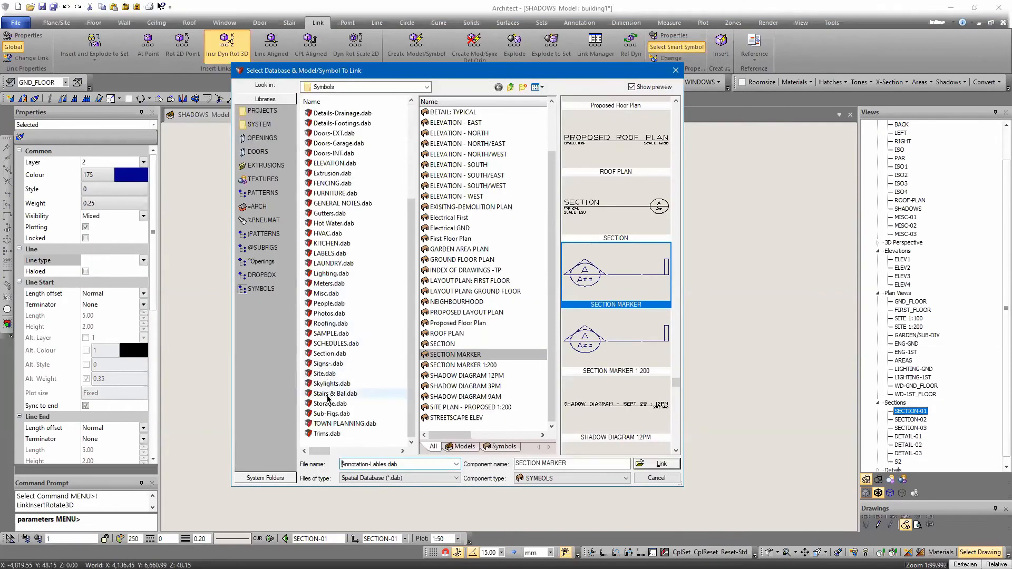
click(341, 354)
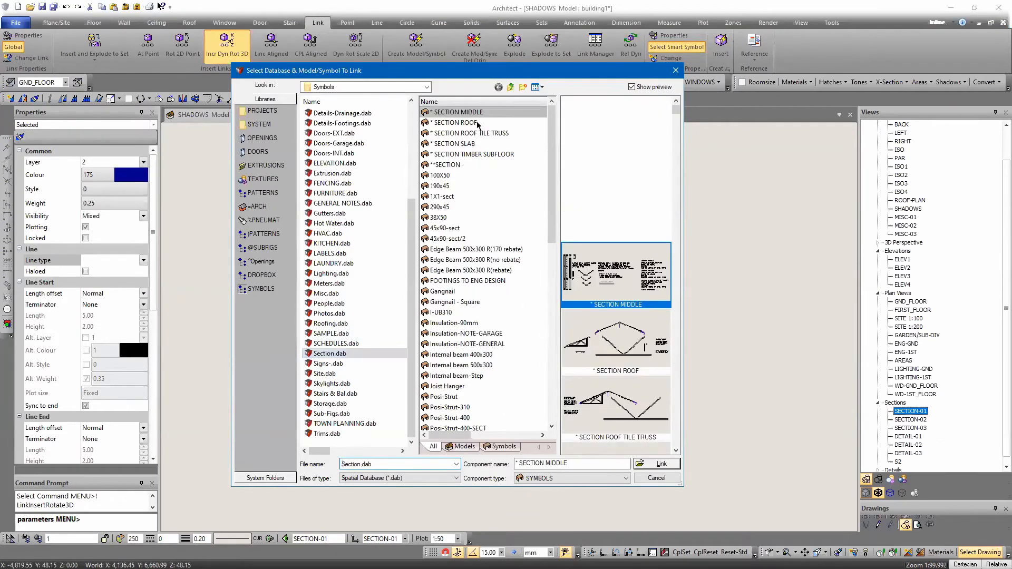
click(442, 122)
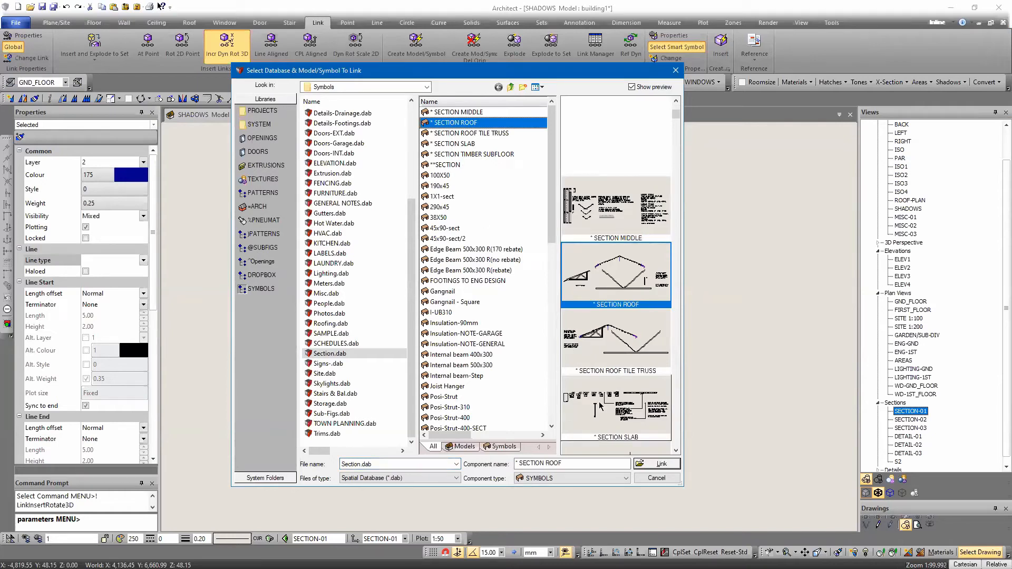
click(462, 133)
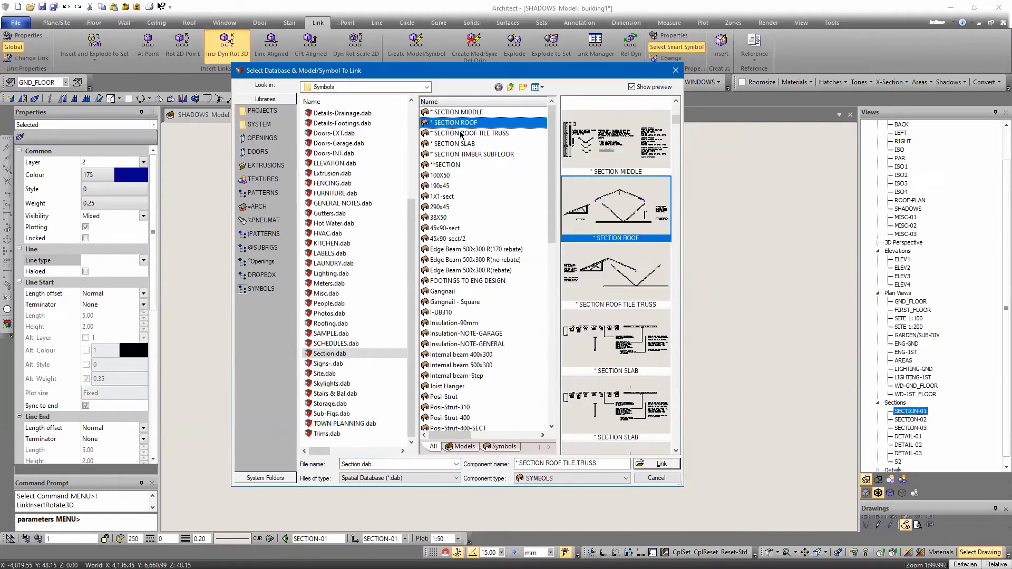
double_click(625, 345)
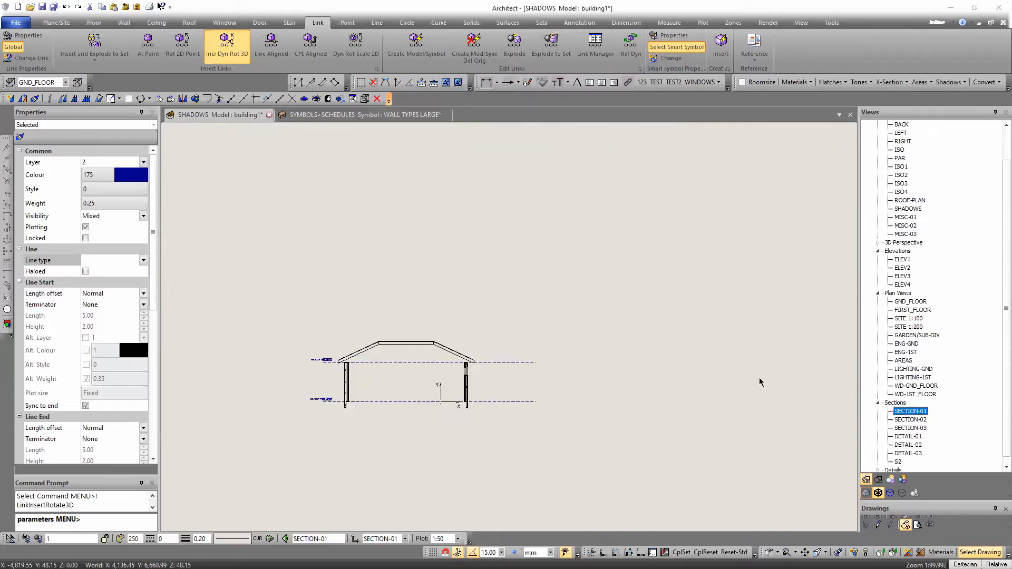
click(613, 397)
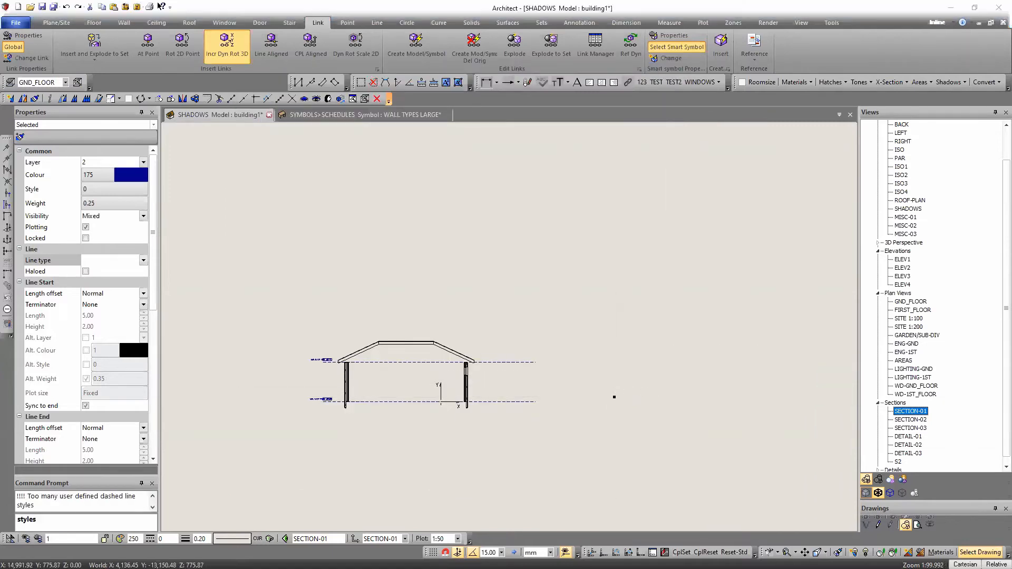
click(482, 192)
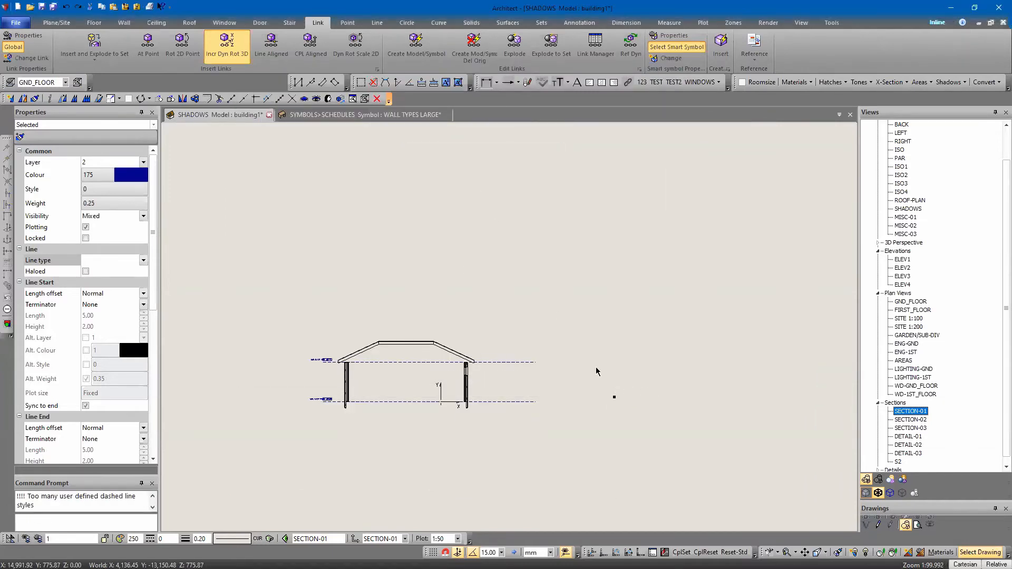
key(Escape)
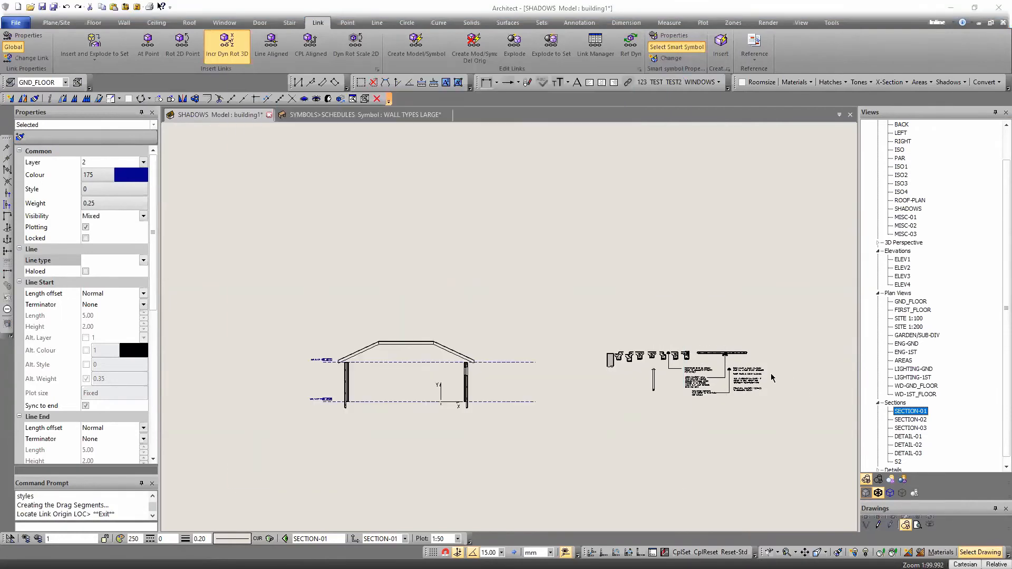
Move an edge beam from the inserted slab details to the base of the section's right wall
click(689, 382)
right_click(743, 311)
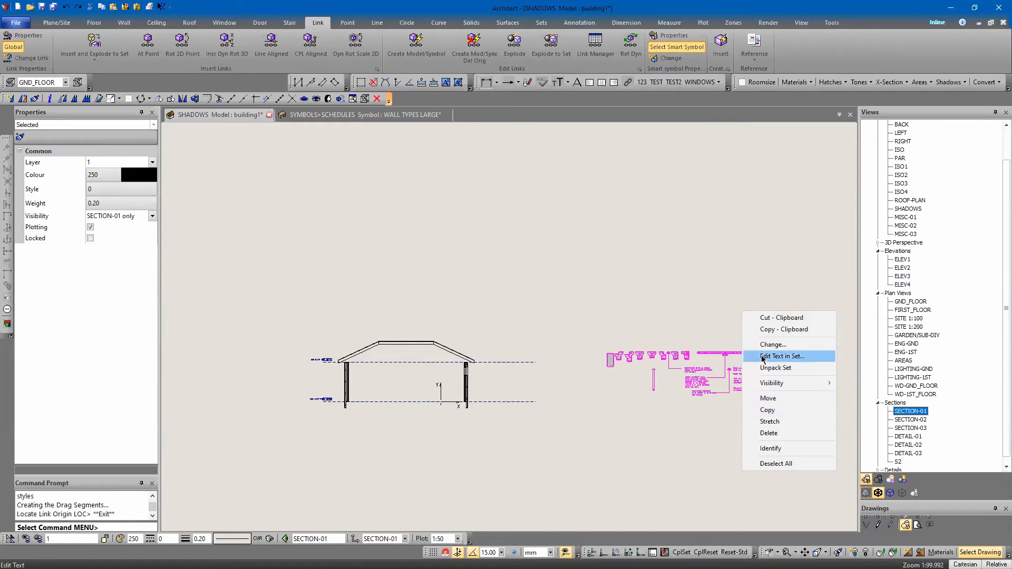
click(770, 399)
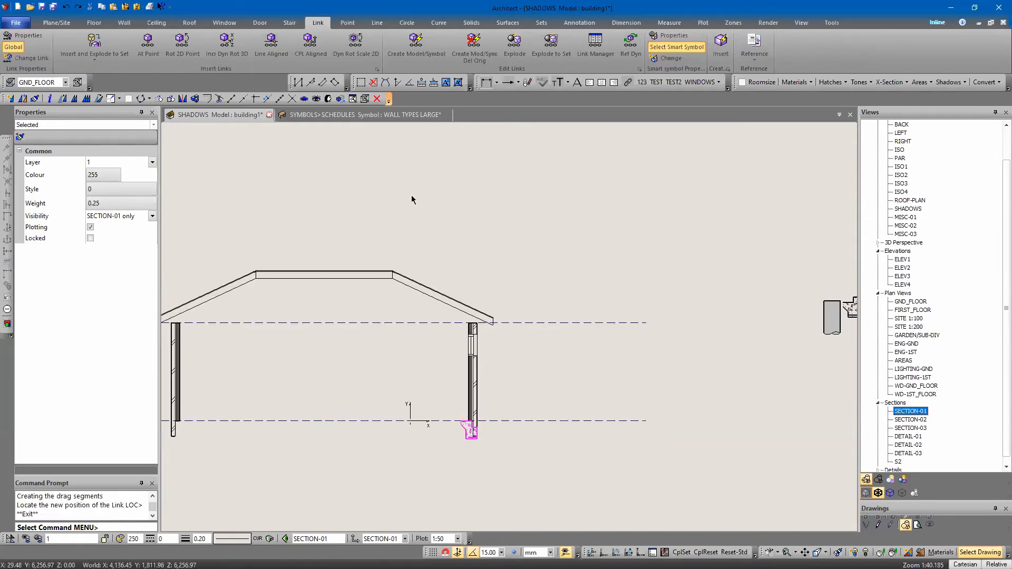
key(Escape)
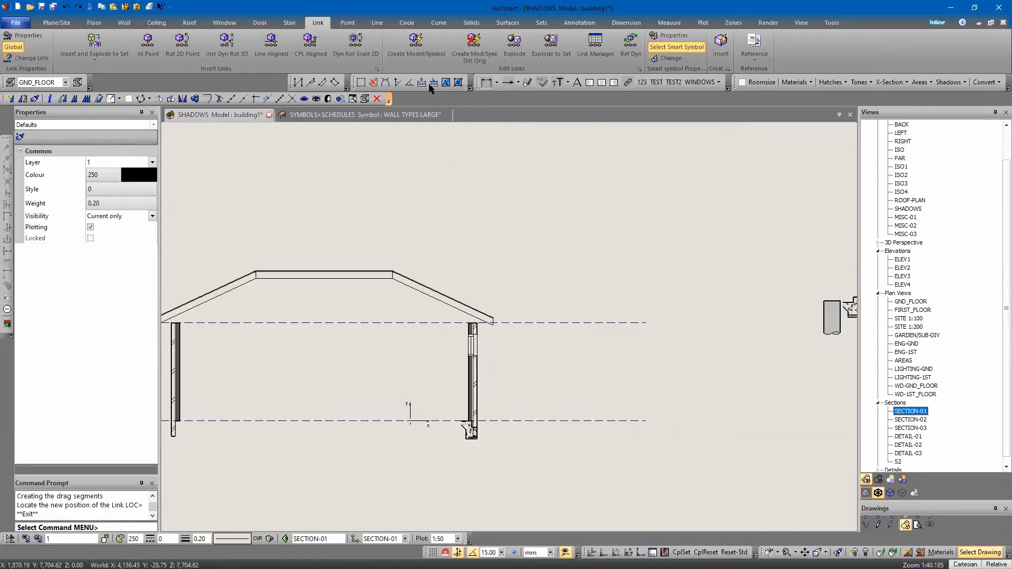
Unpack all the Section.dab symbol links listed in the Link Manager
click(314, 23)
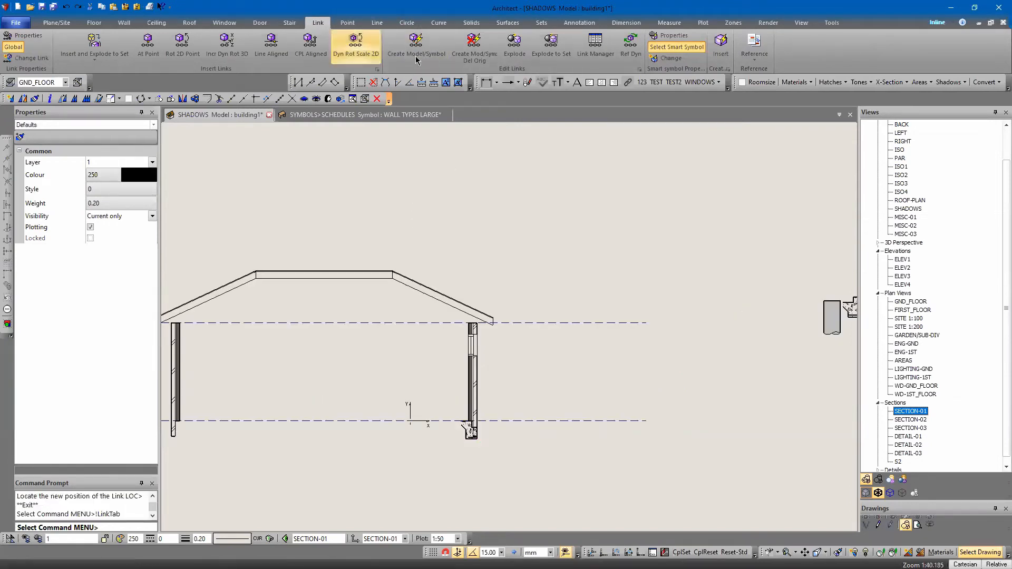
click(595, 44)
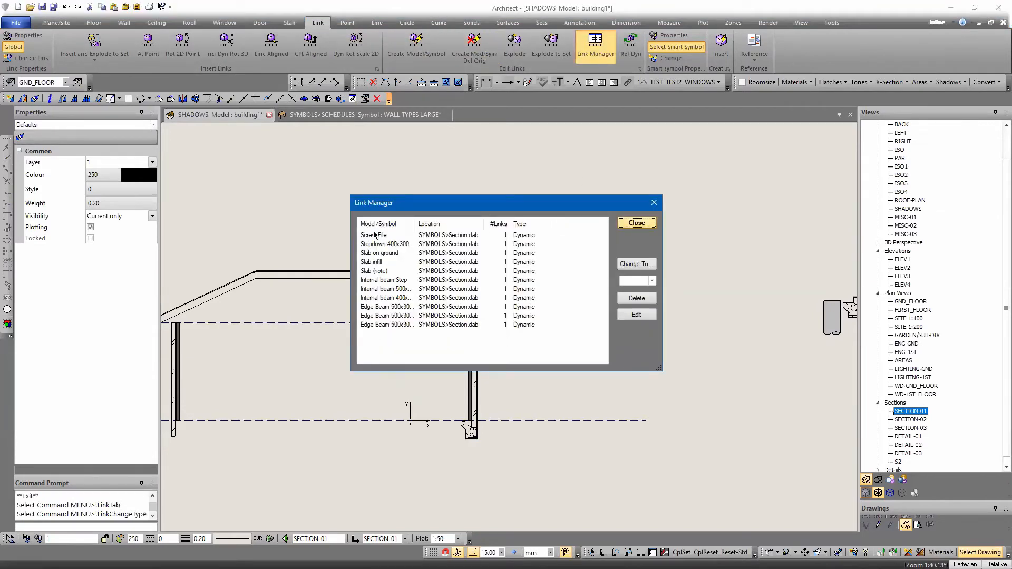
click(374, 235)
shift+click(383, 326)
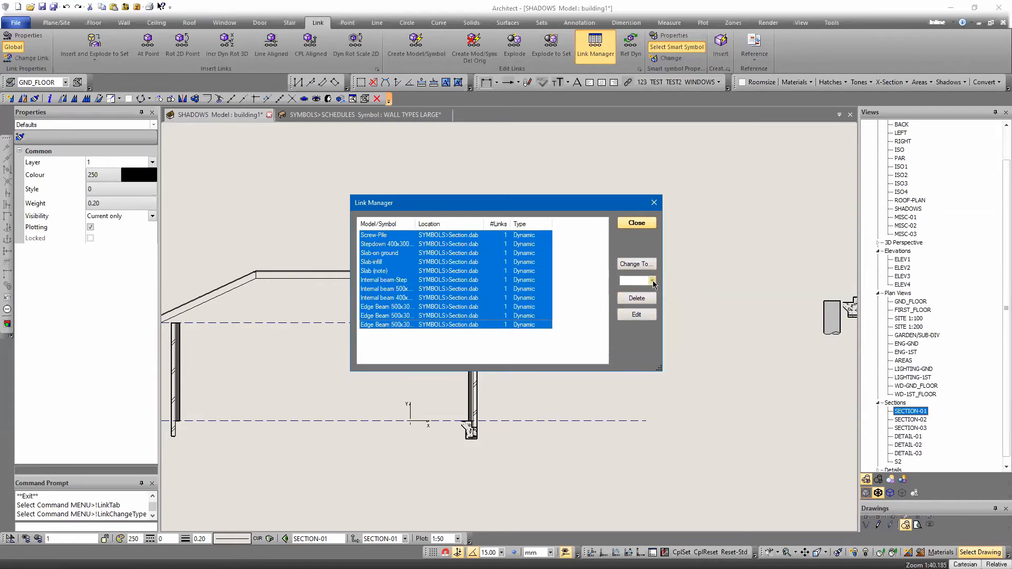
click(653, 281)
click(639, 318)
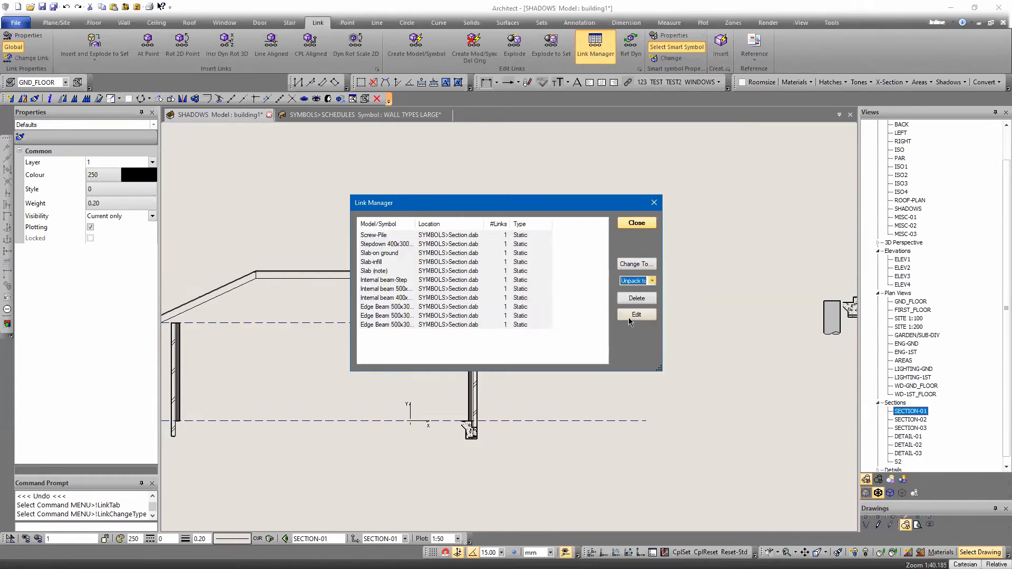
click(628, 265)
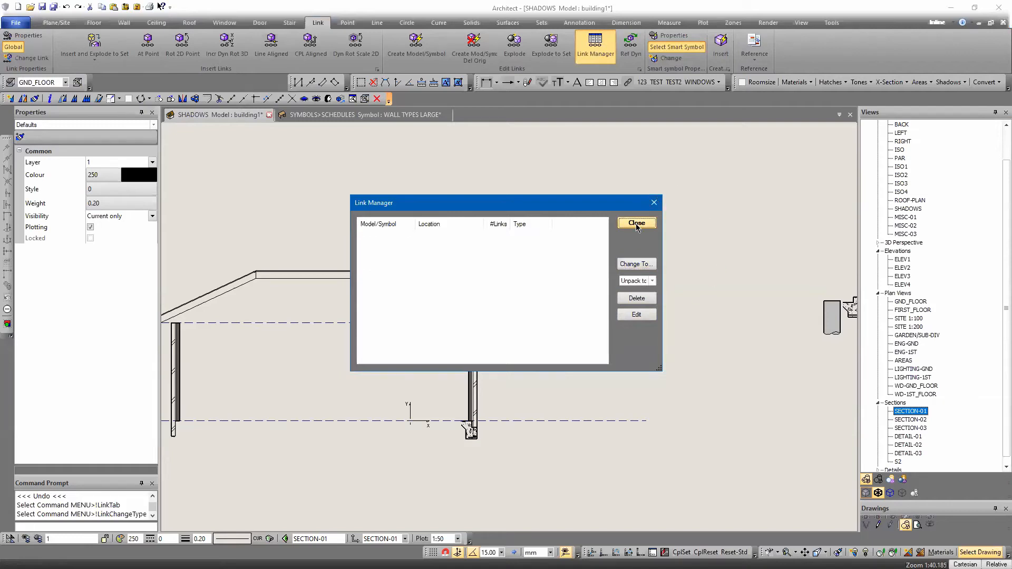
click(636, 225)
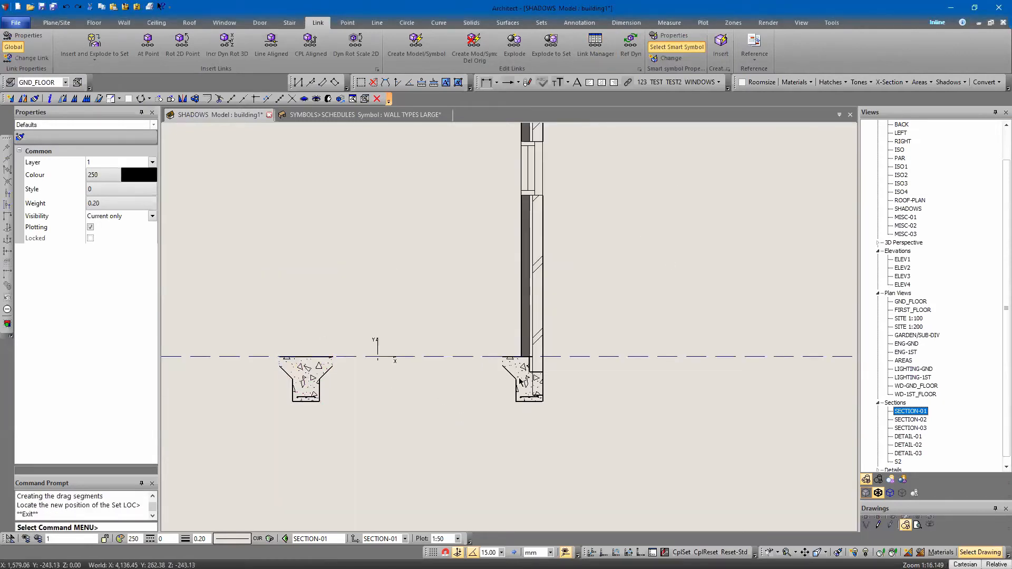
Mirror the right wall's edge beam about a vertical two-point line between the beams, retaining the original
click(520, 380)
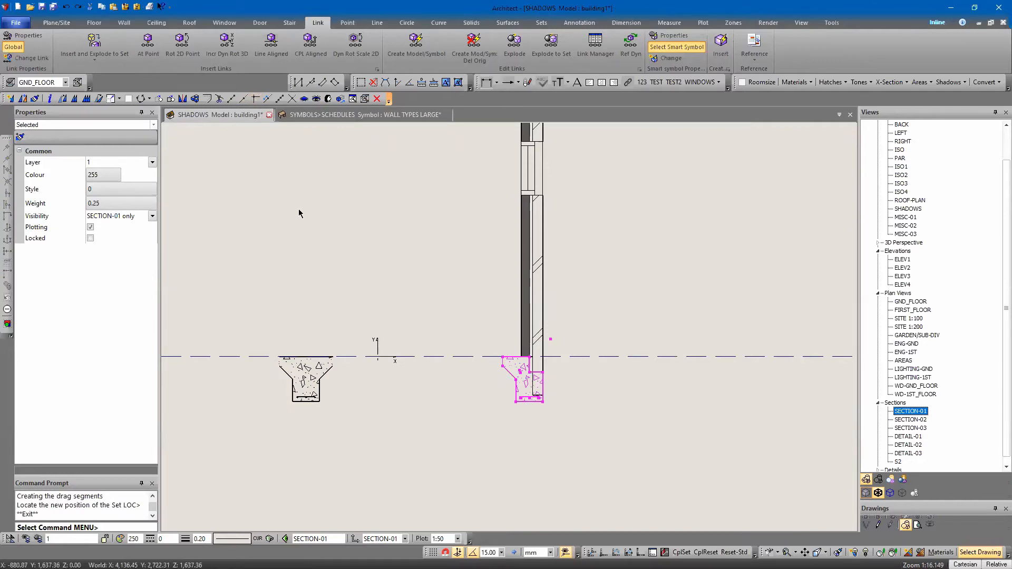
click(182, 99)
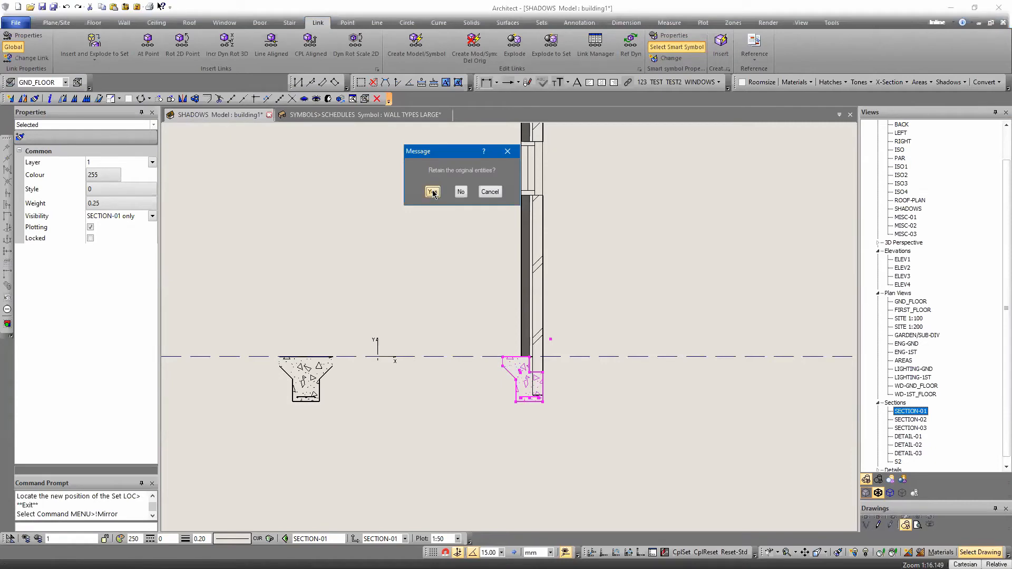
click(432, 192)
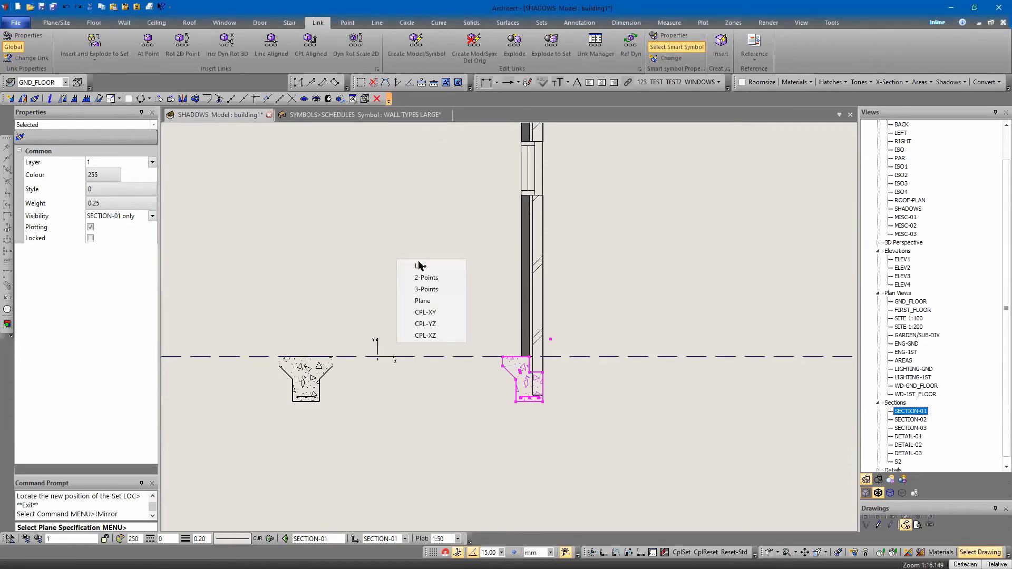
click(418, 278)
click(417, 279)
click(418, 487)
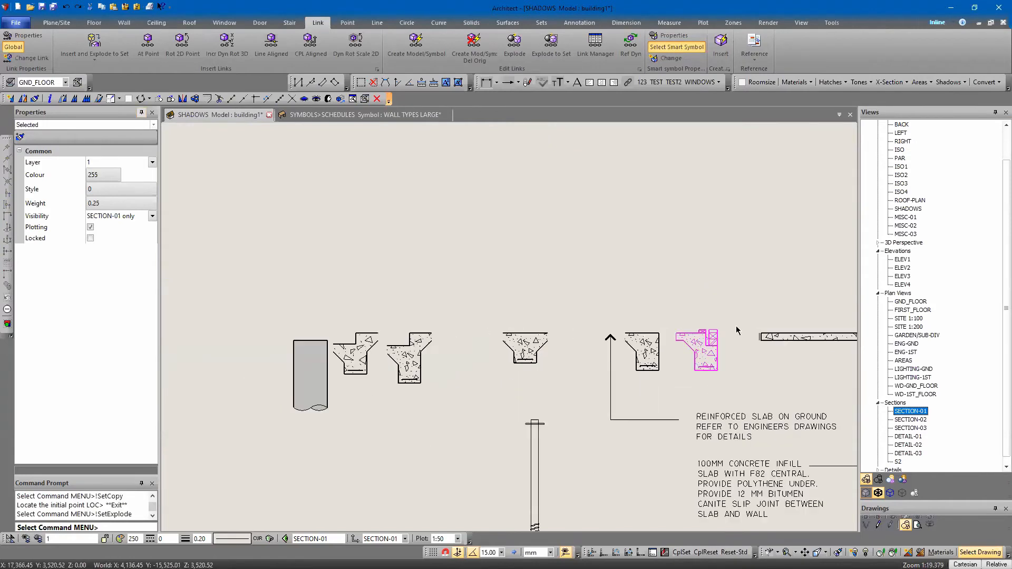
Move the rebated edge beam with timber plates from the slab details to the base of the section's right wall
scroll(737, 331, up, 3)
right_click(721, 312)
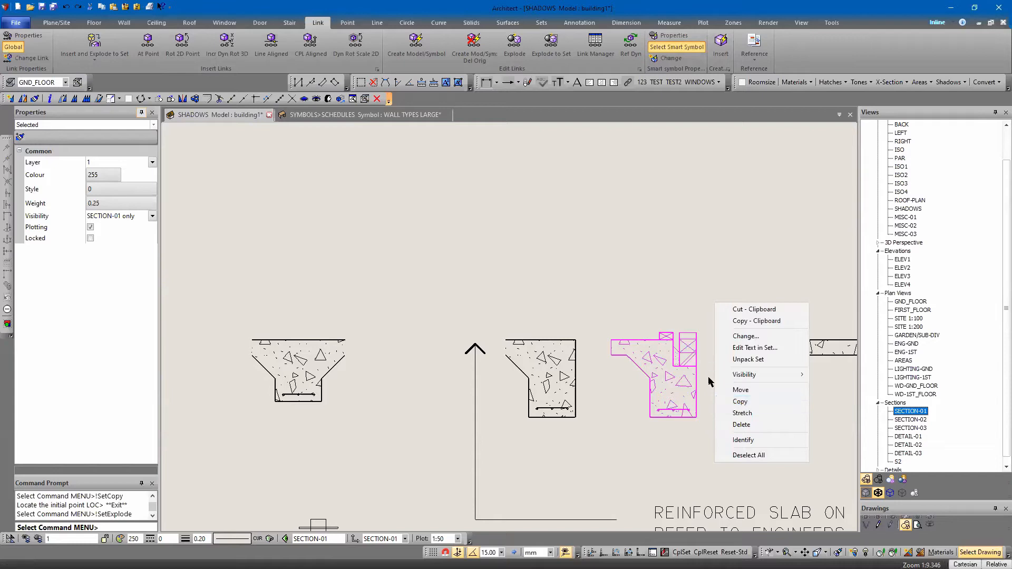
click(742, 390)
click(672, 340)
scroll(690, 367, down, 6)
key(Left)
key(Left)
key(Left)
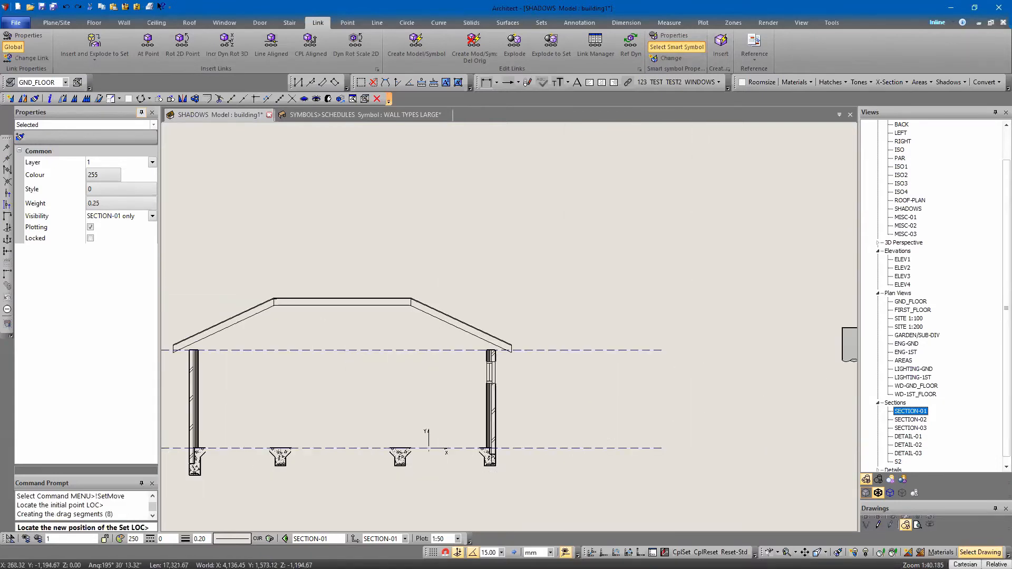
scroll(469, 473, up, 7)
click(526, 448)
Delete the earlier edge beam that overlaps the rebated one at the right wall's base
click(532, 447)
click(529, 447)
key(Delete)
Move the four concrete footing beams along the section's floor line by 5 in the Z direction
scroll(614, 364, down, 5)
scroll(577, 414, up, 5)
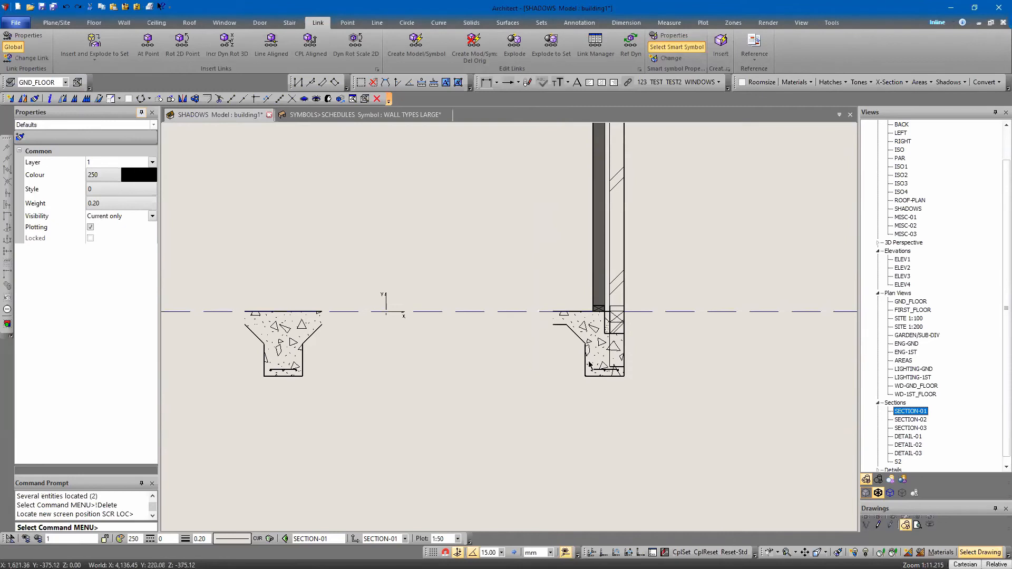
click(589, 364)
scroll(482, 385, down, 5)
click(399, 367)
key(Left)
key(Left)
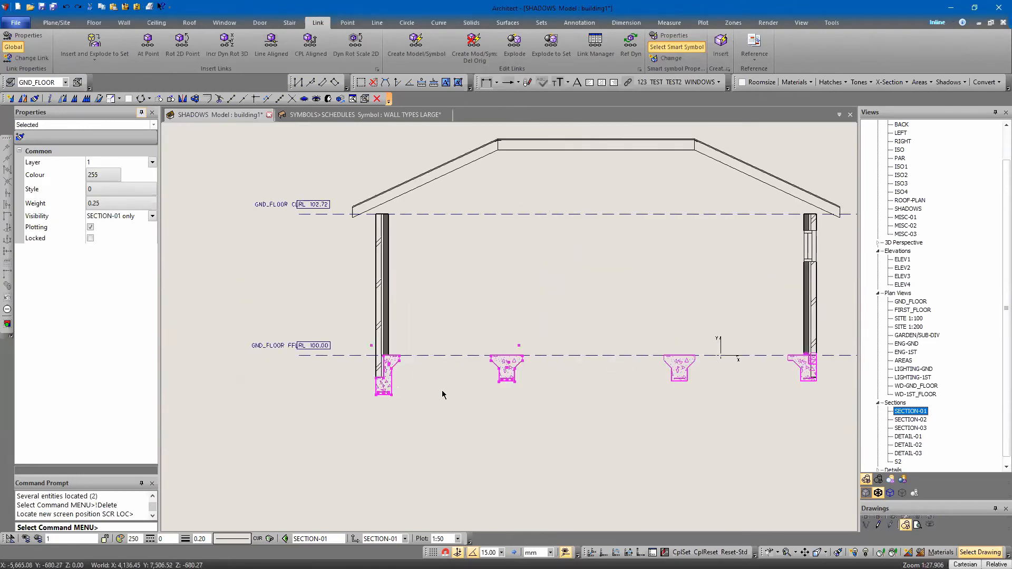
right_click(710, 404)
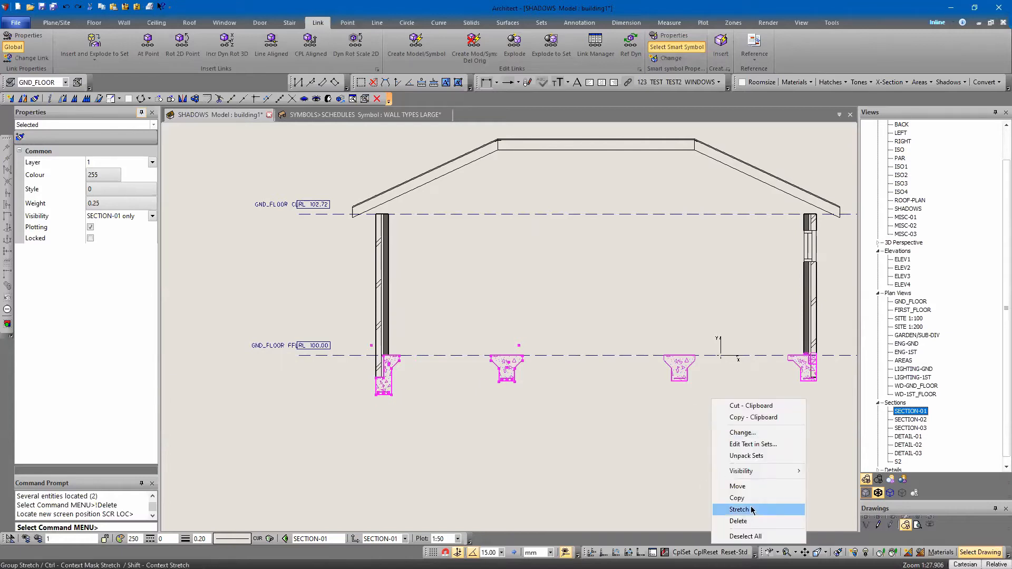
click(734, 492)
click(625, 389)
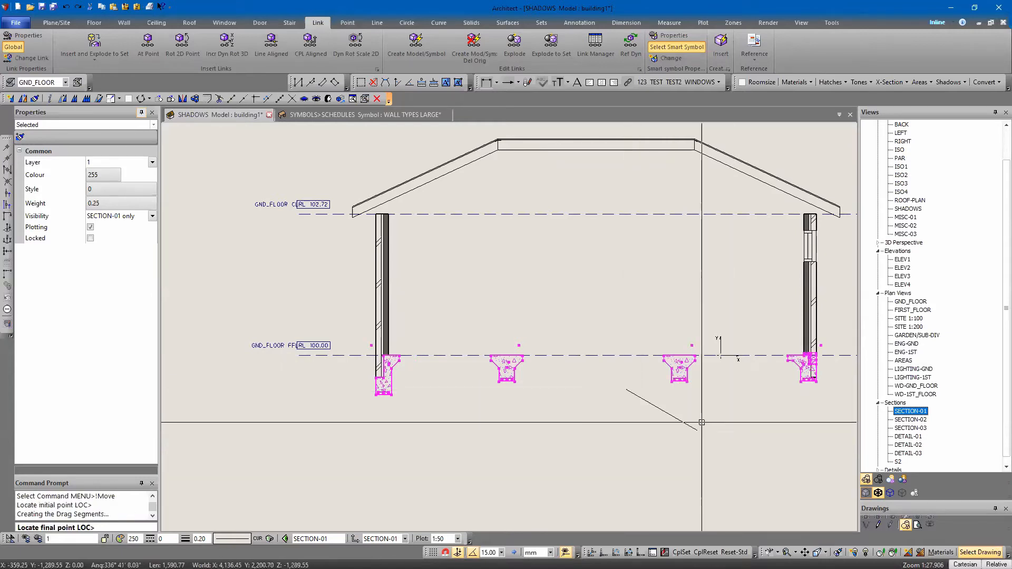
key(Return)
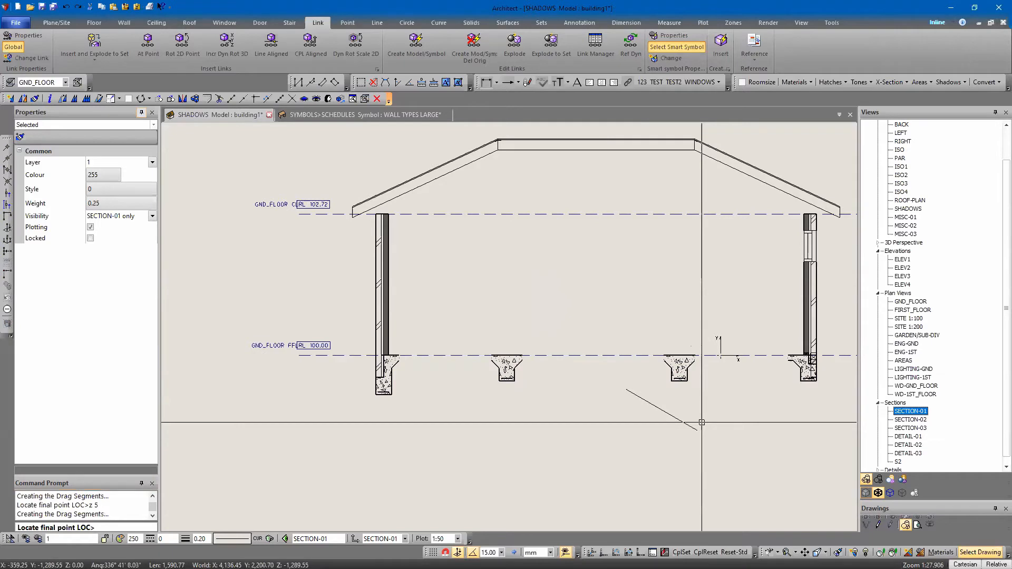
scroll(702, 422, up, 4)
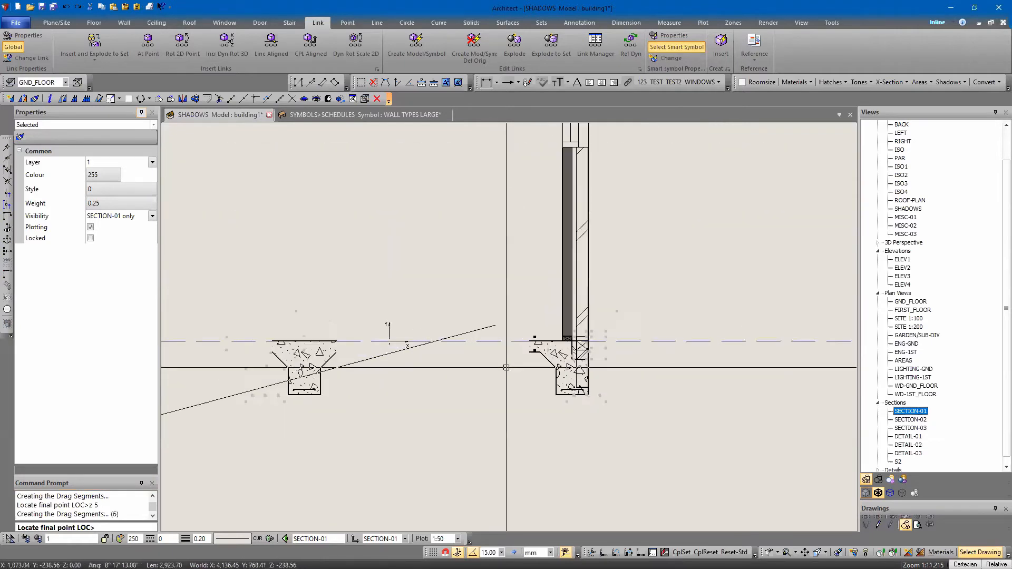
scroll(506, 368, up, 2)
key(Escape)
click(555, 384)
key(Escape)
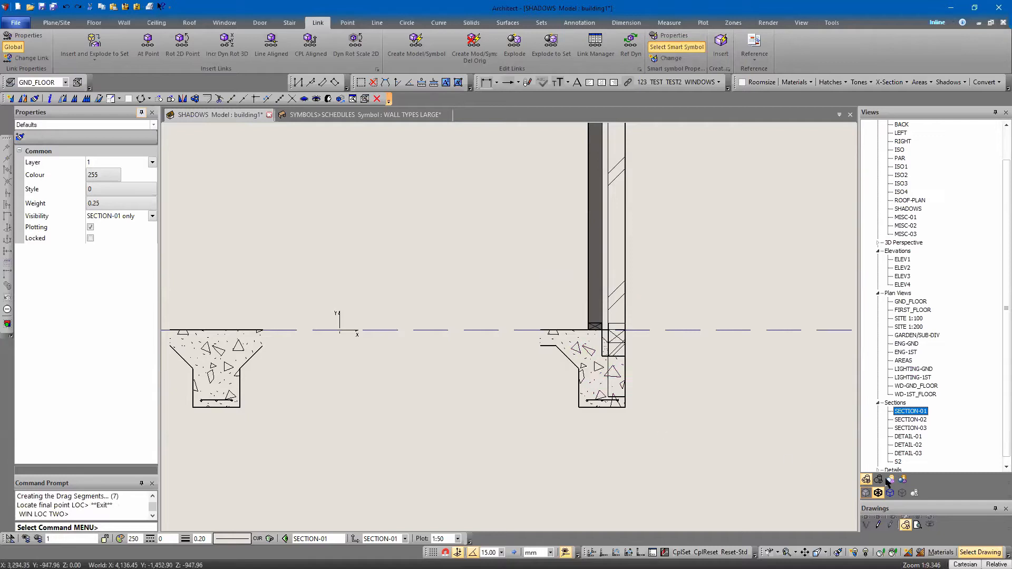
Switch the SECTION-01 view to hidden-line display and check the rebated edge beam at the right wall's base
click(878, 481)
scroll(508, 440, down, 2)
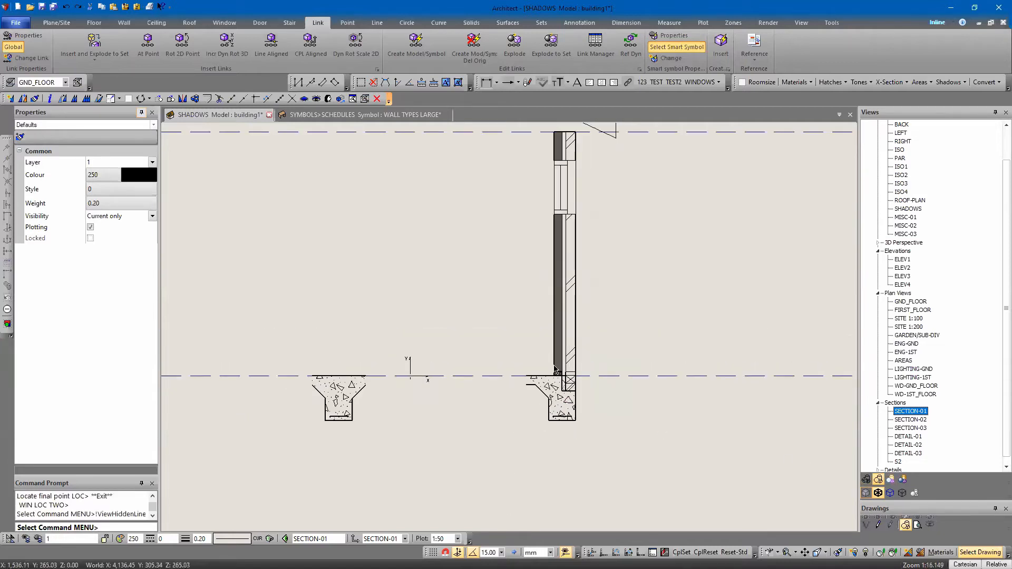
click(563, 417)
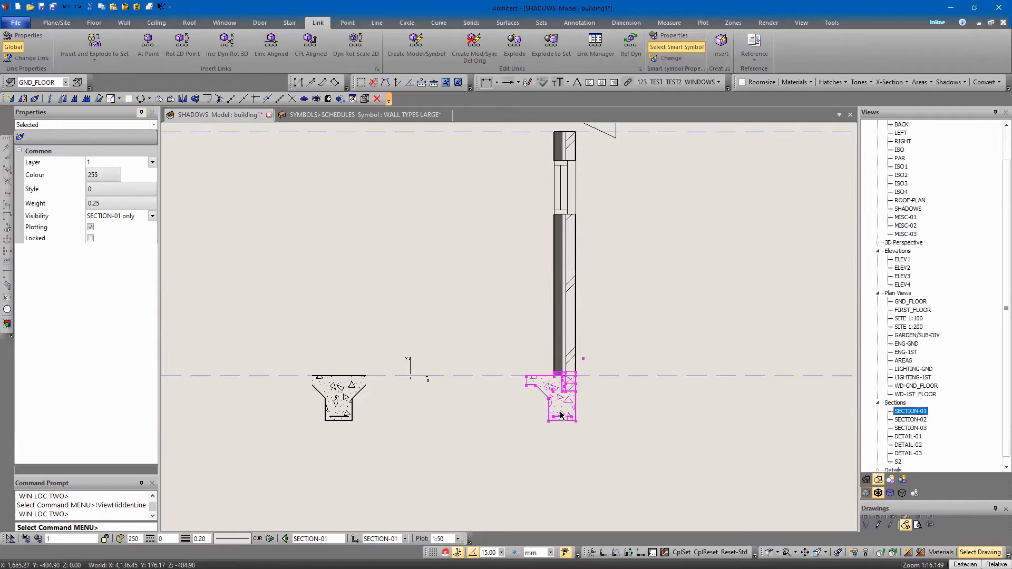
scroll(561, 416, up, 3)
key(Escape)
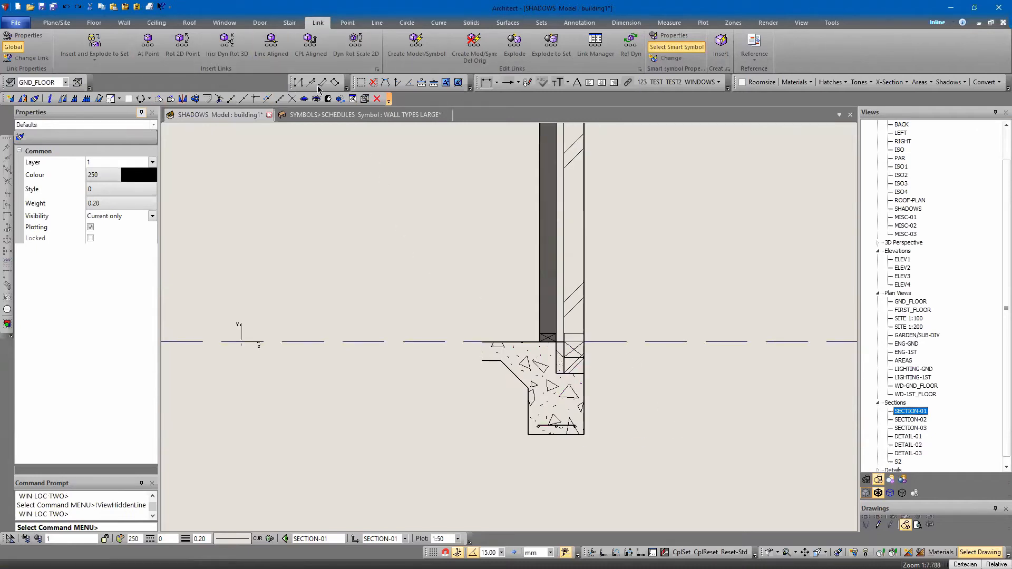
Stretch the right edge beam's rebate ledge, reinforcement and underside downward by about 163 mm
click(100, 99)
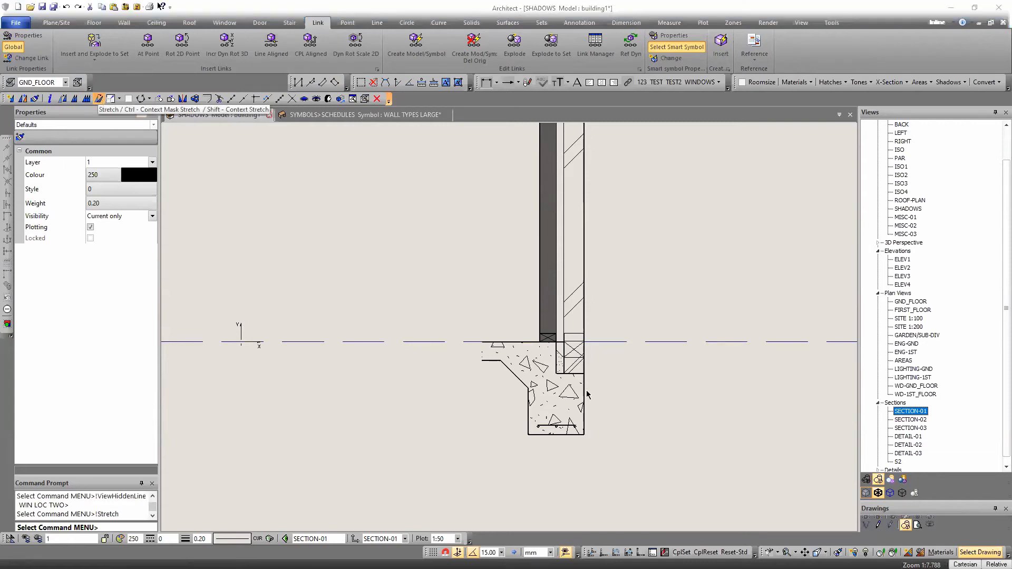
drag(577, 380, 617, 394)
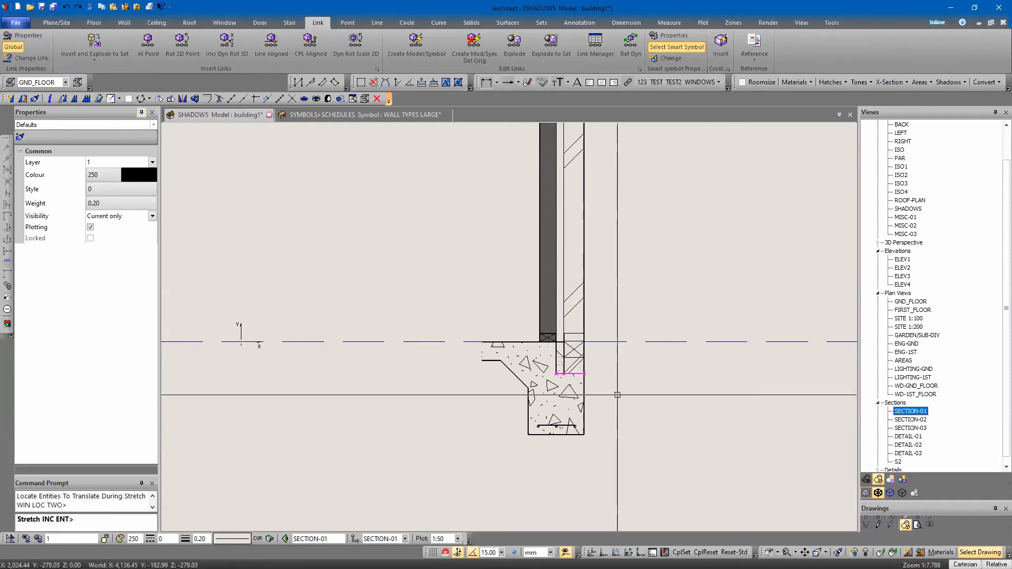
drag(511, 422, 616, 467)
right_click(615, 464)
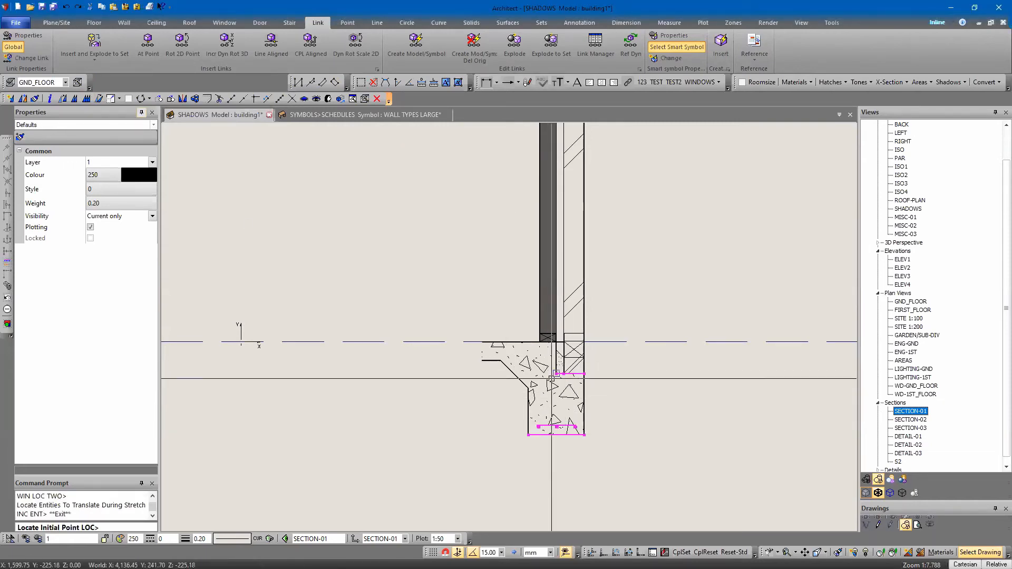
click(584, 375)
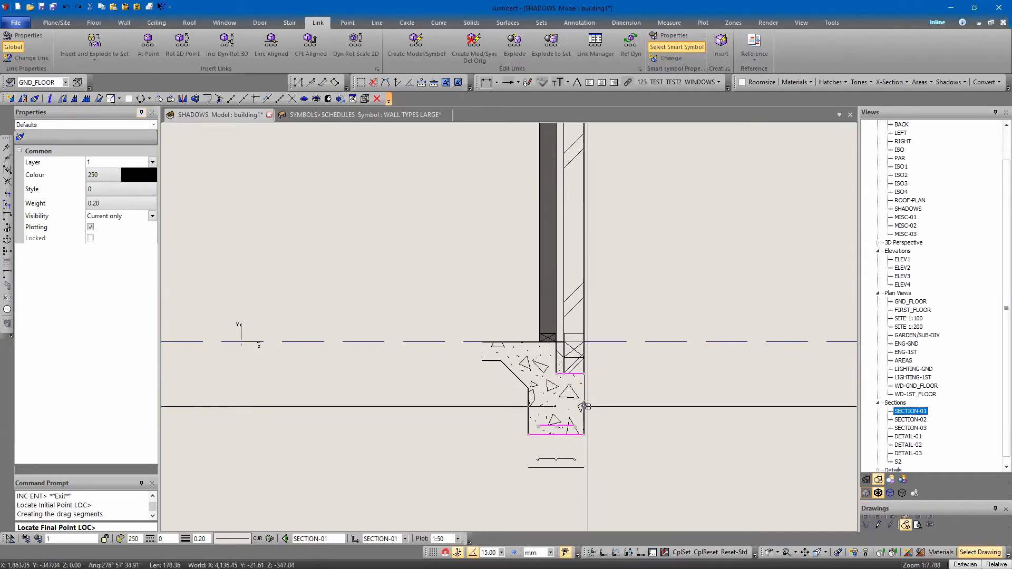
click(585, 404)
key(Return)
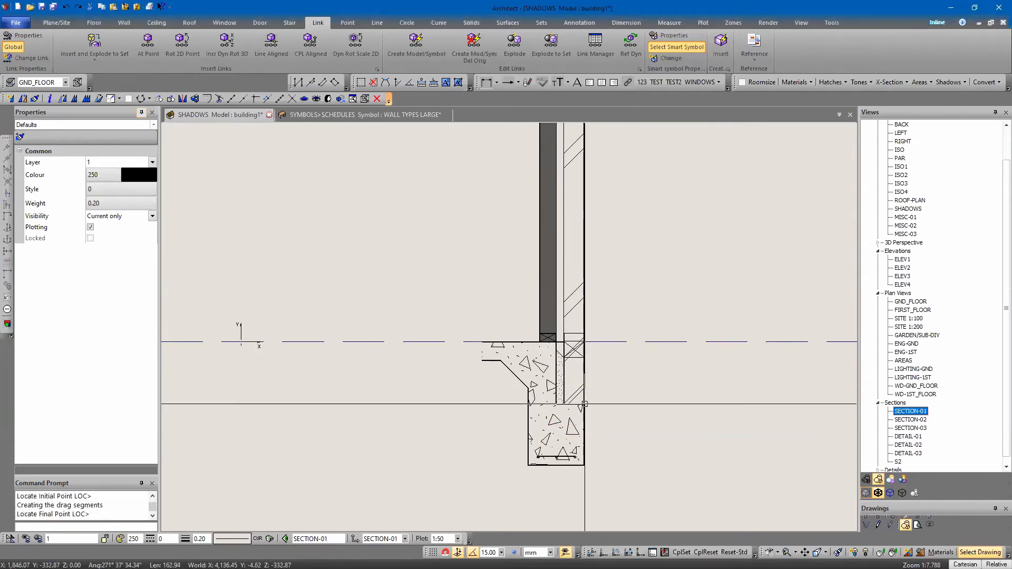
Move the concrete slab strip from the slab details by its top-right corner onto the right edge beam's inner top end
scroll(603, 343, down, 4)
middle_drag(516, 396, 575, 387)
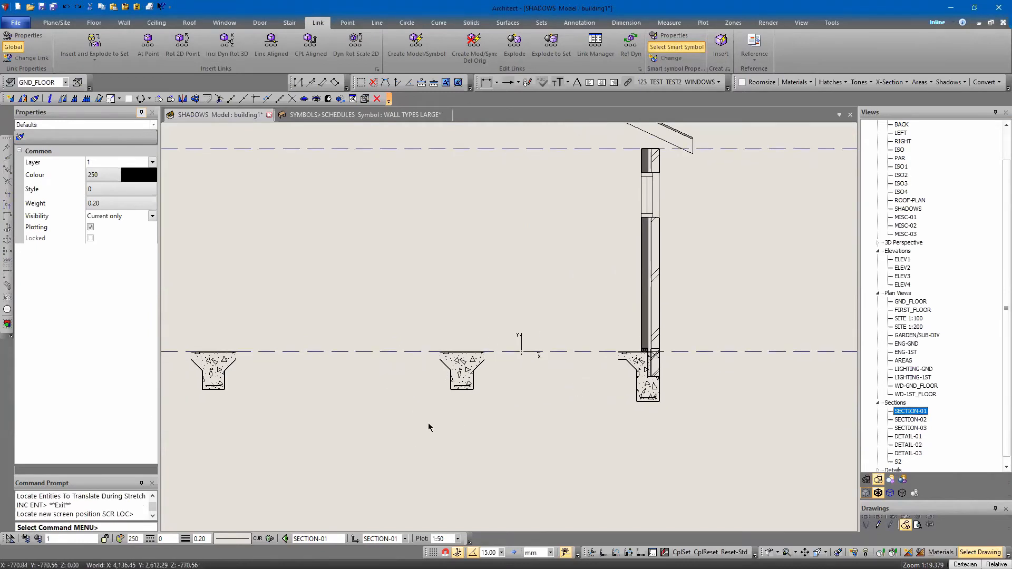
scroll(388, 423, down, 6)
middle_click(647, 325)
middle_click(647, 325)
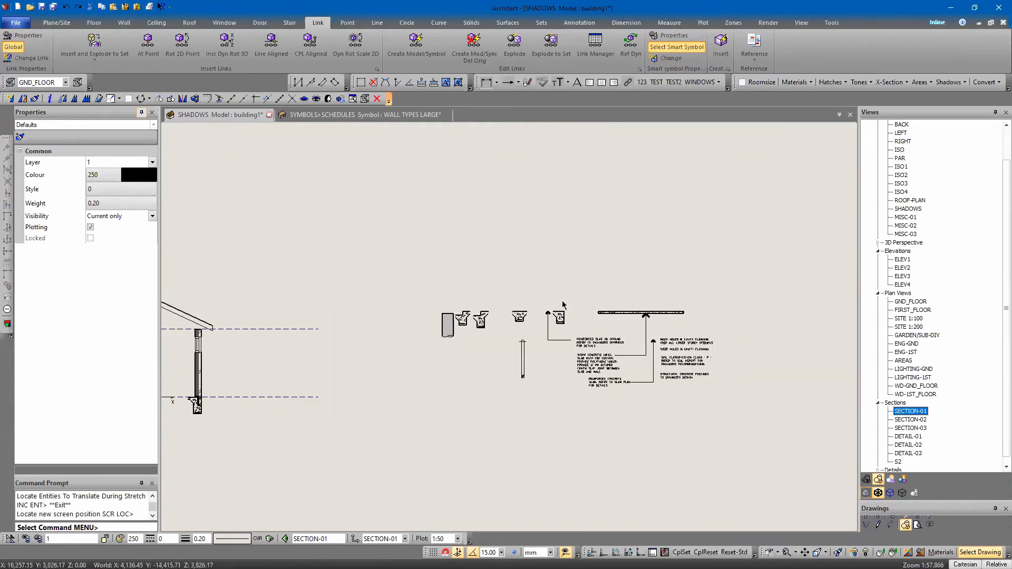
click(615, 313)
right_click(646, 247)
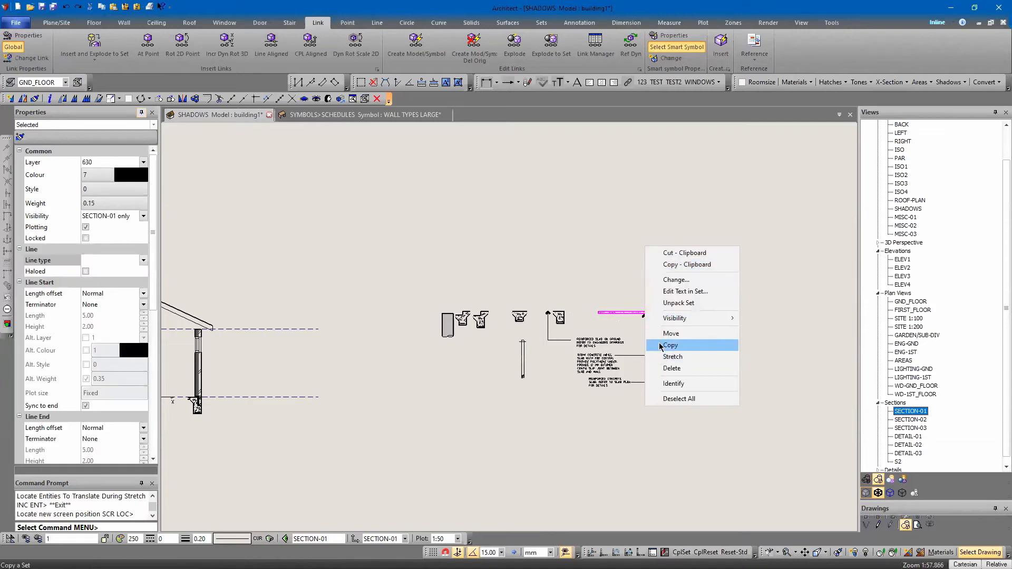
click(675, 334)
scroll(659, 308, up, 6)
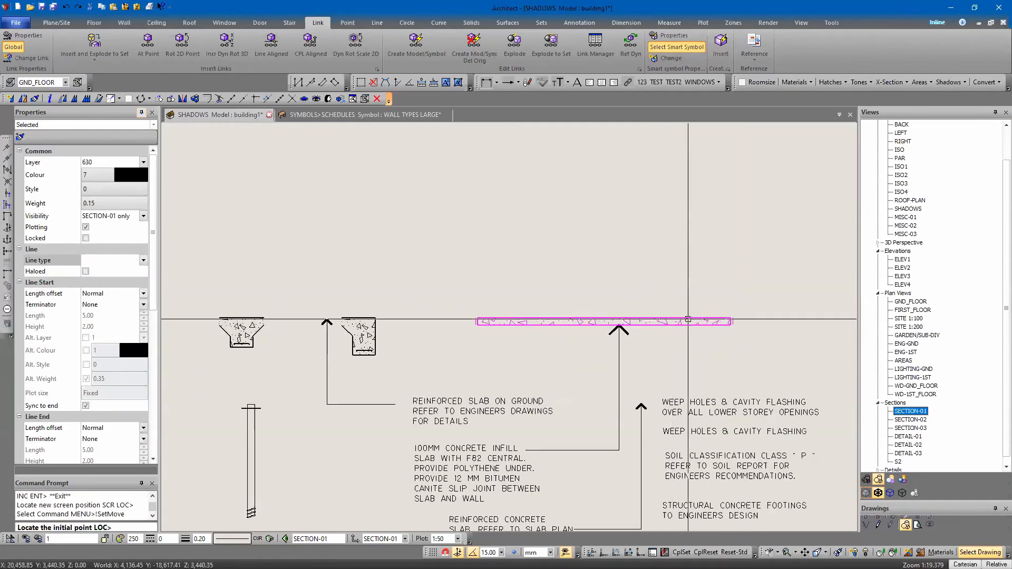
click(730, 318)
scroll(701, 316, down, 8)
middle_click(329, 332)
scroll(490, 357, up, 10)
scroll(578, 358, up, 2)
click(572, 355)
scroll(481, 426, down, 8)
scroll(479, 432, up, 6)
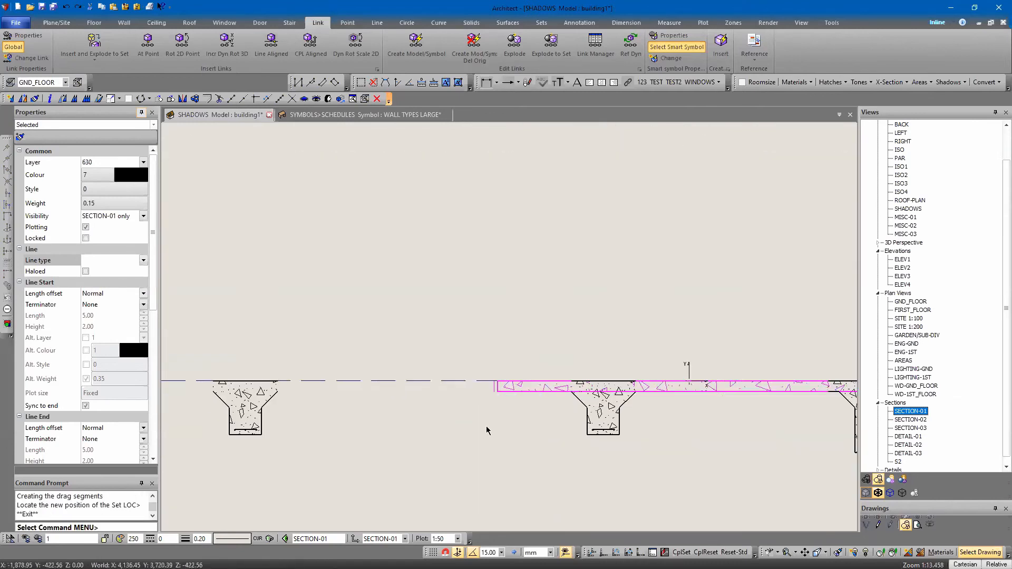
Stretch the slab strip's left end along the floor line to the left edge beam, keeping the same layer, colour, style and weight
click(505, 445)
click(99, 101)
drag(466, 342, 509, 450)
right_click(484, 411)
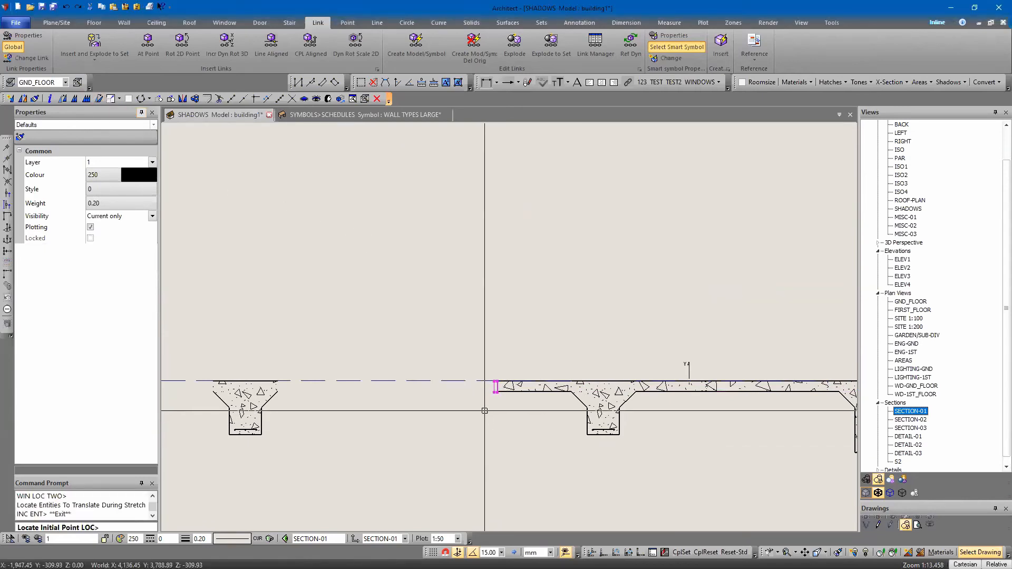
click(495, 380)
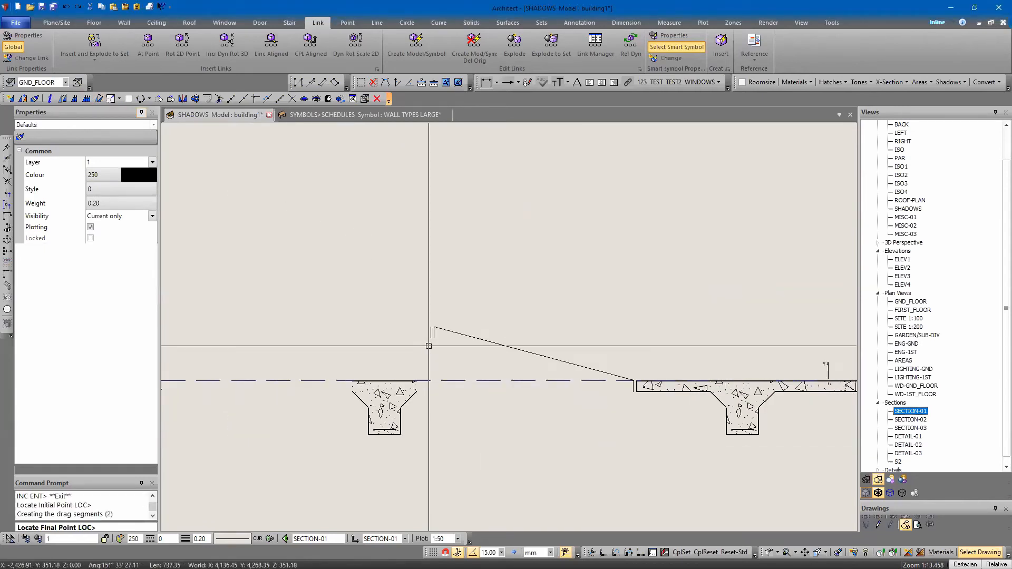
click(434, 382)
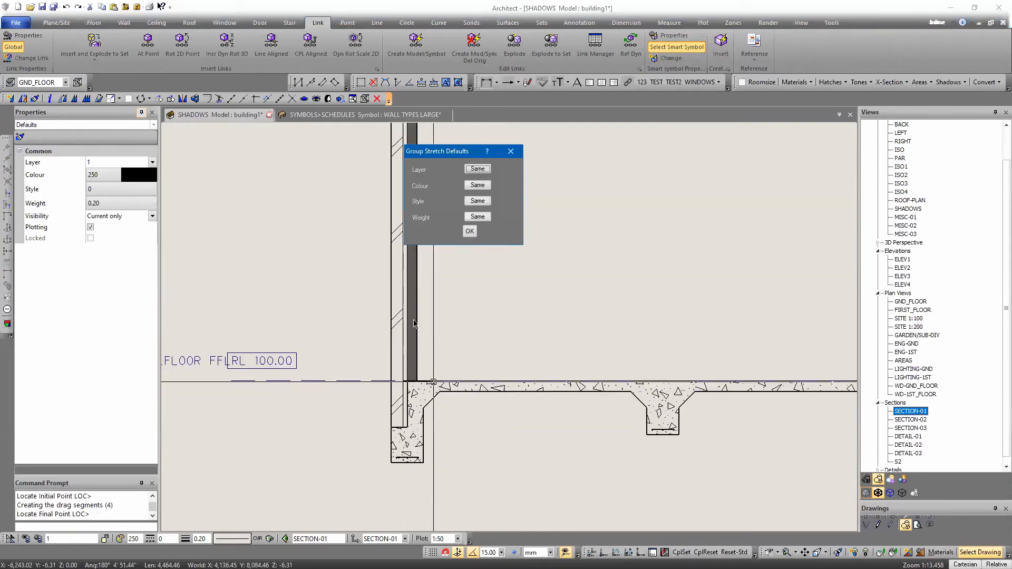
click(469, 233)
right_click(463, 337)
scroll(424, 351, down, 5)
middle_drag(470, 368, 379, 396)
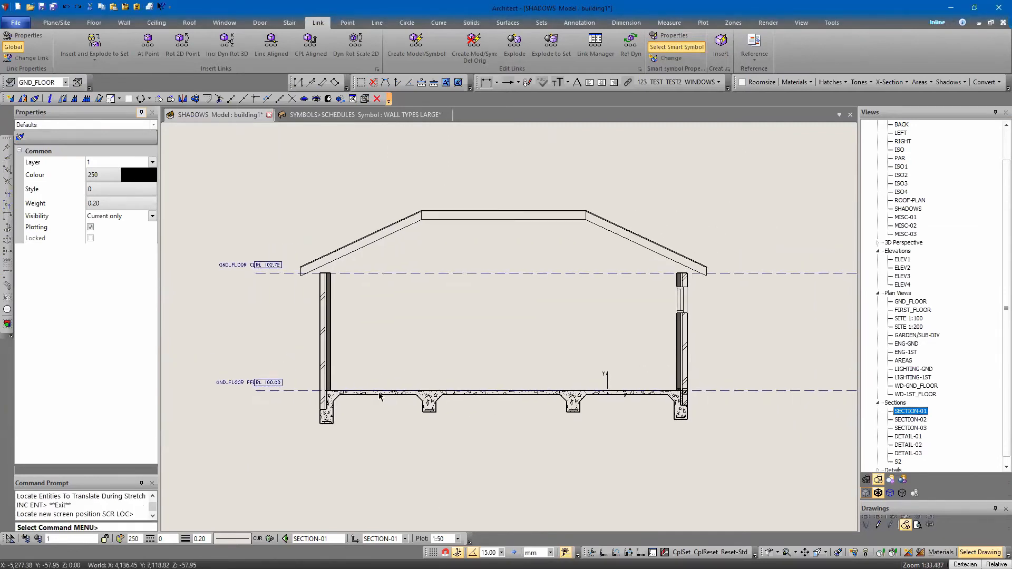
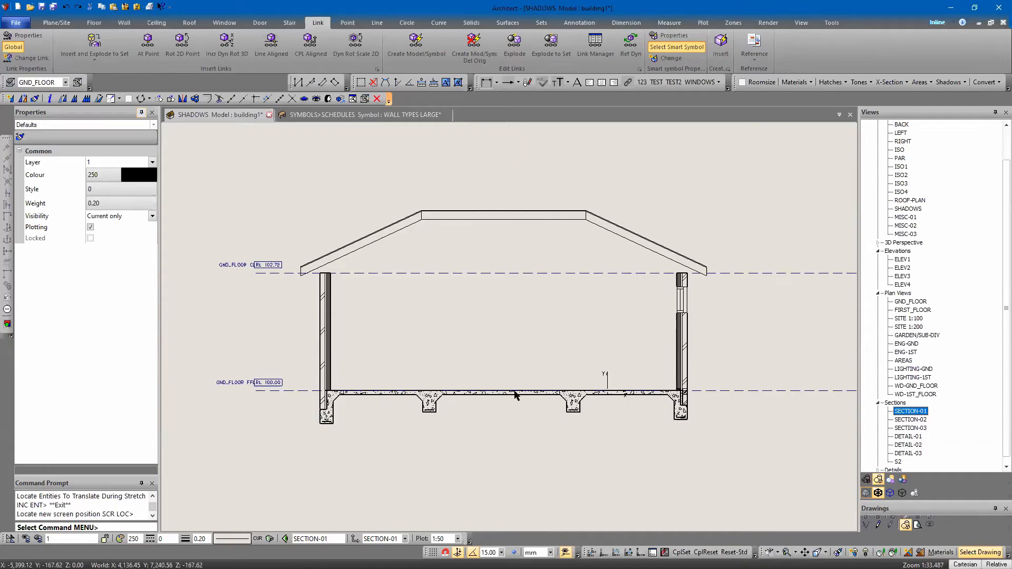
click(513, 441)
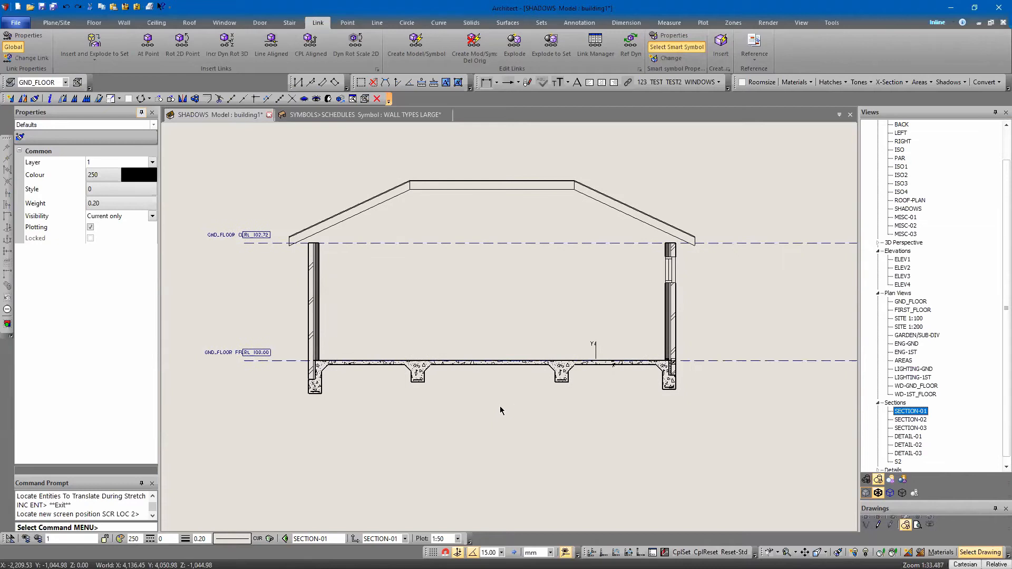
middle_drag(456, 370, 363, 380)
click(805, 205)
key(Escape)
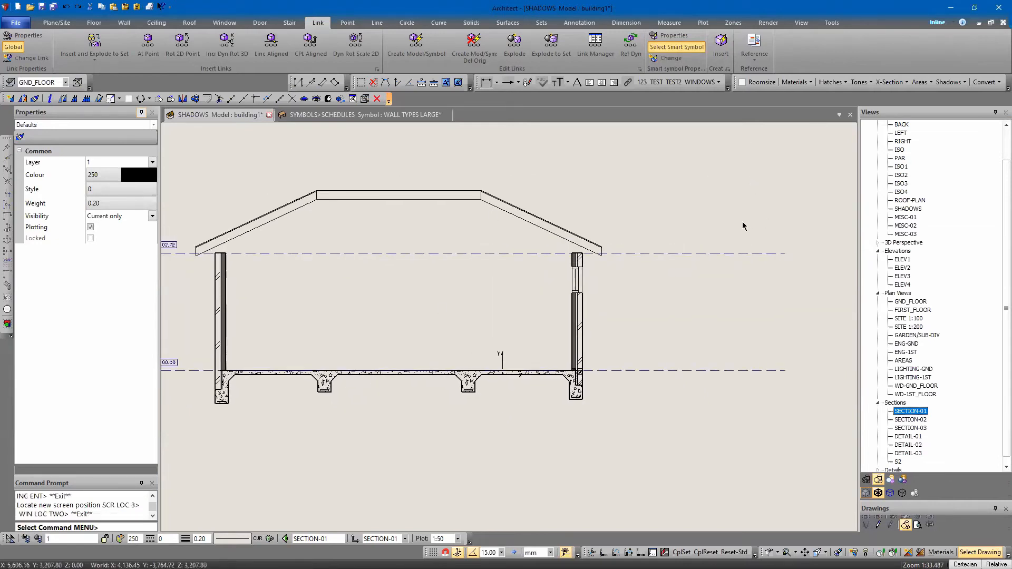
click(57, 23)
click(60, 44)
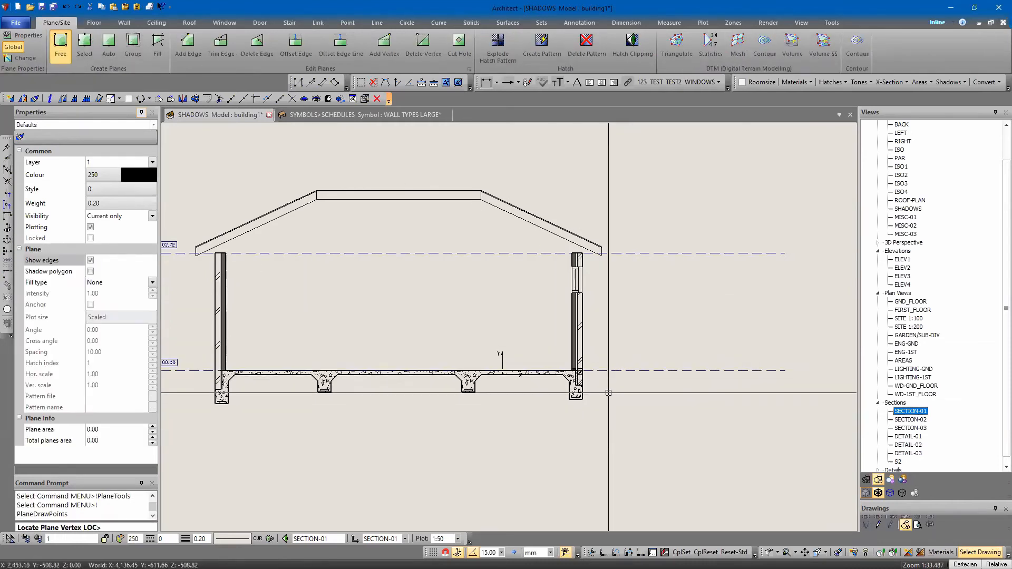
key(Escape)
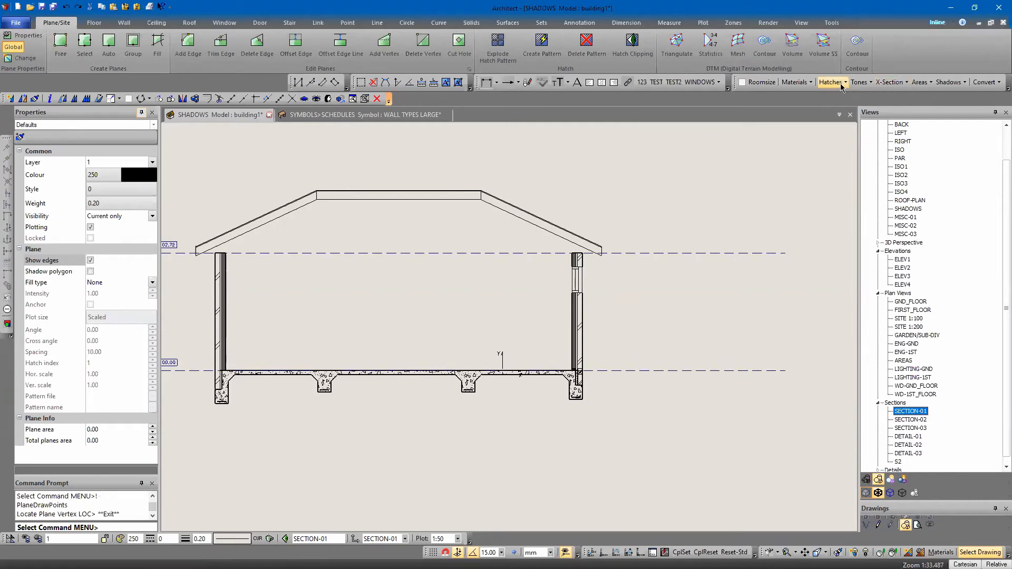
Try to load the Ground cross-section pattern as the plane defaults
click(887, 83)
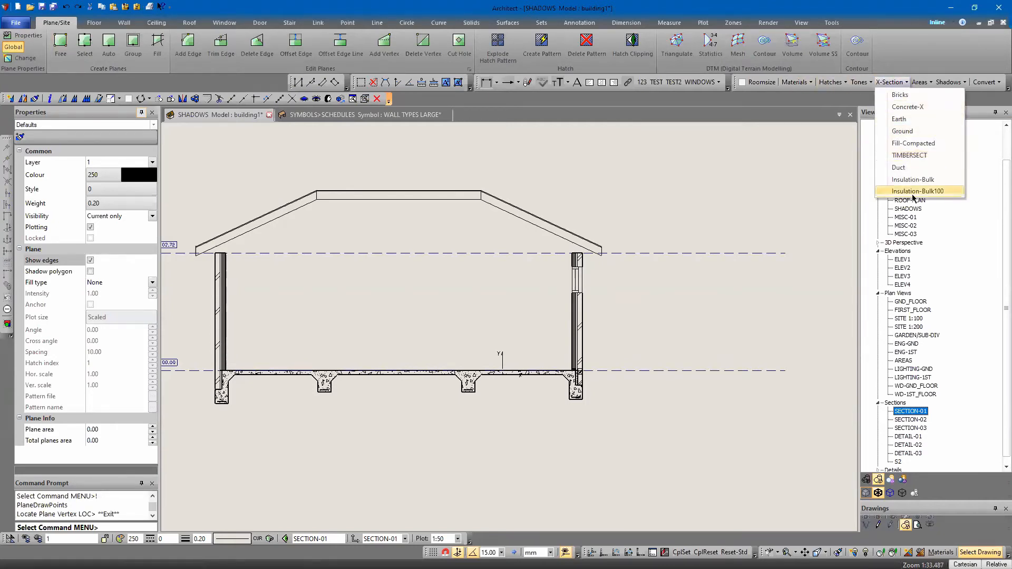
click(903, 131)
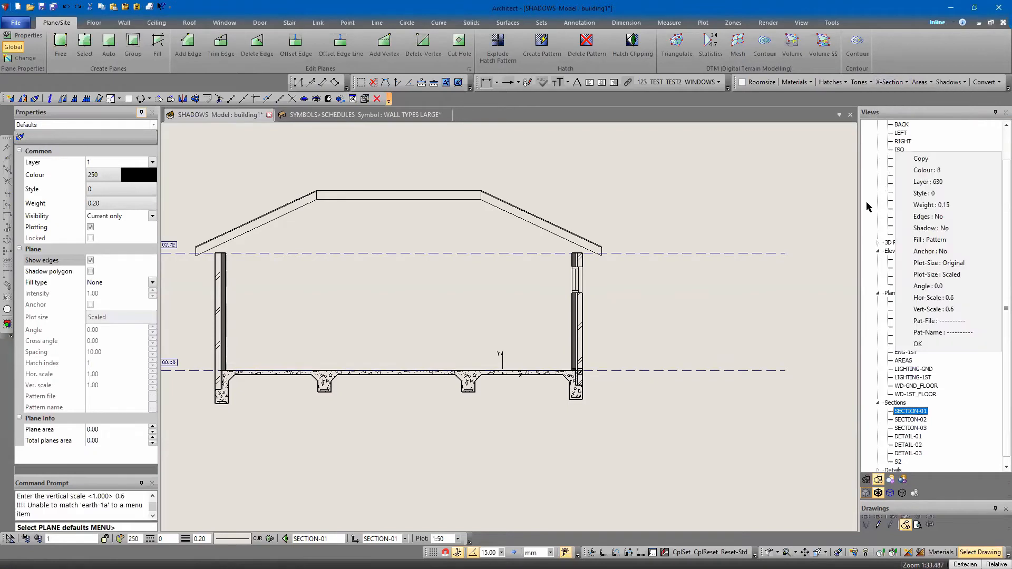
click(918, 344)
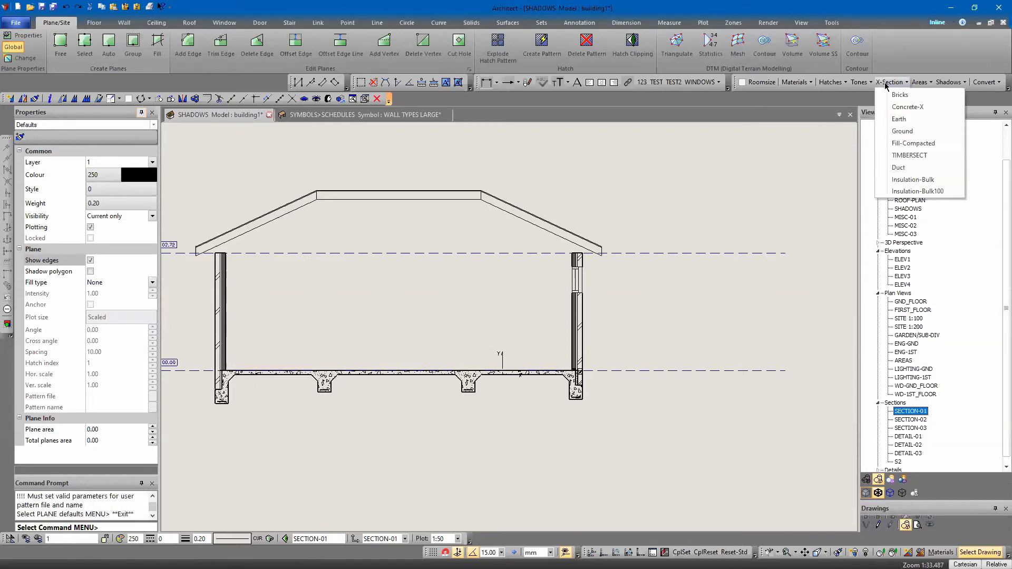
Set the plane defaults to the Earth cross-section pattern
click(899, 119)
scroll(535, 222, down, 1)
middle_drag(500, 232, 545, 235)
scroll(503, 376, up, 1)
key(p)
Draw one free-form earth plane around the footings, with a level top just below the slab, an irregular underside and ends beyond both walls
click(59, 42)
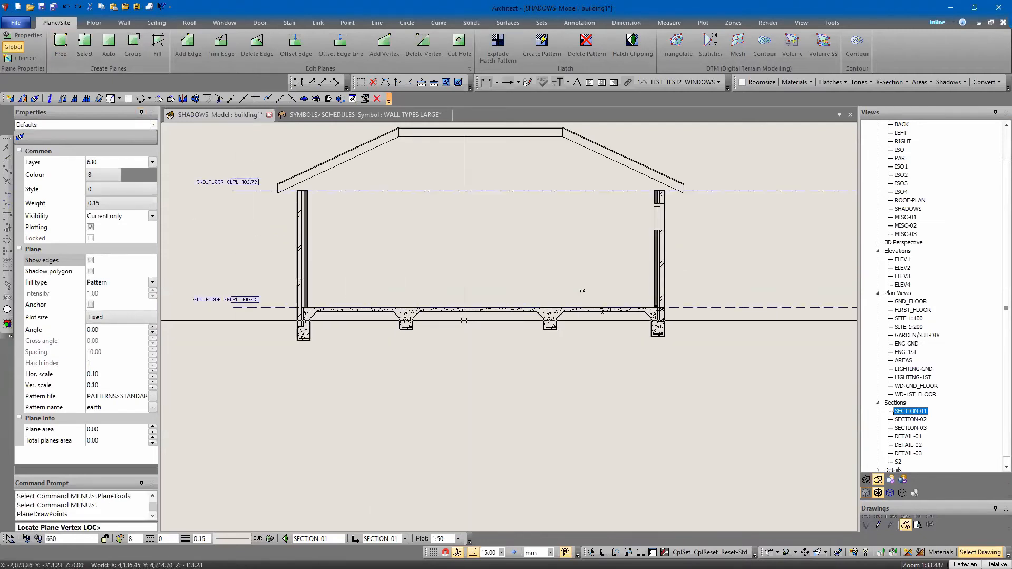
click(761, 315)
click(202, 325)
key(F8)
click(205, 331)
click(214, 355)
click(268, 363)
click(299, 360)
click(336, 352)
click(385, 350)
click(459, 360)
click(501, 359)
click(573, 352)
click(625, 358)
click(674, 364)
click(696, 359)
click(729, 345)
click(750, 330)
key(Escape)
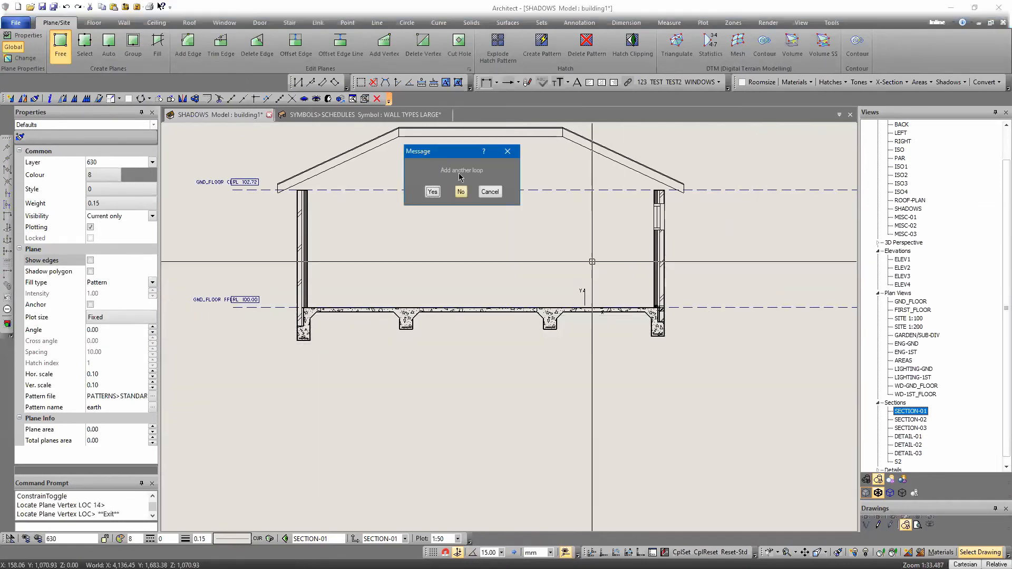
click(460, 193)
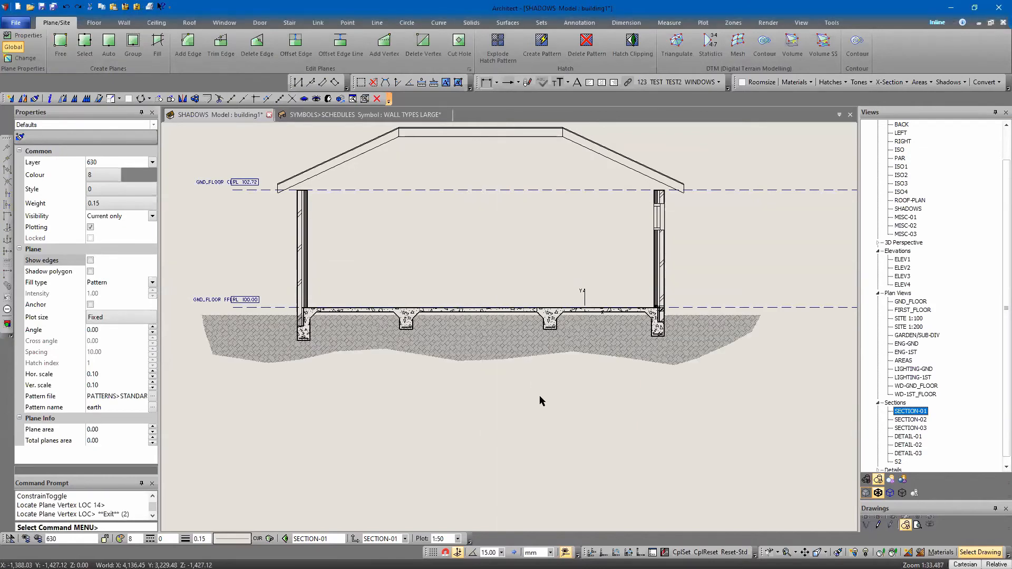
Move the earth plane by -10 along Z so it sits behind the slab and beams
scroll(552, 348, up, 2)
scroll(552, 348, up, 1)
scroll(552, 325, up, 3)
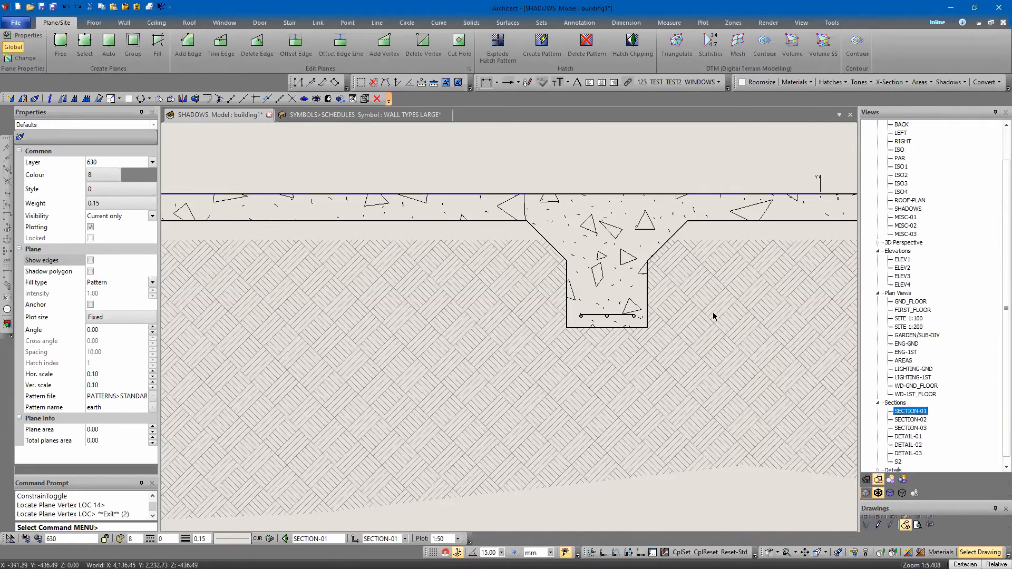
scroll(689, 338, down, 3)
middle_drag(688, 340, 434, 328)
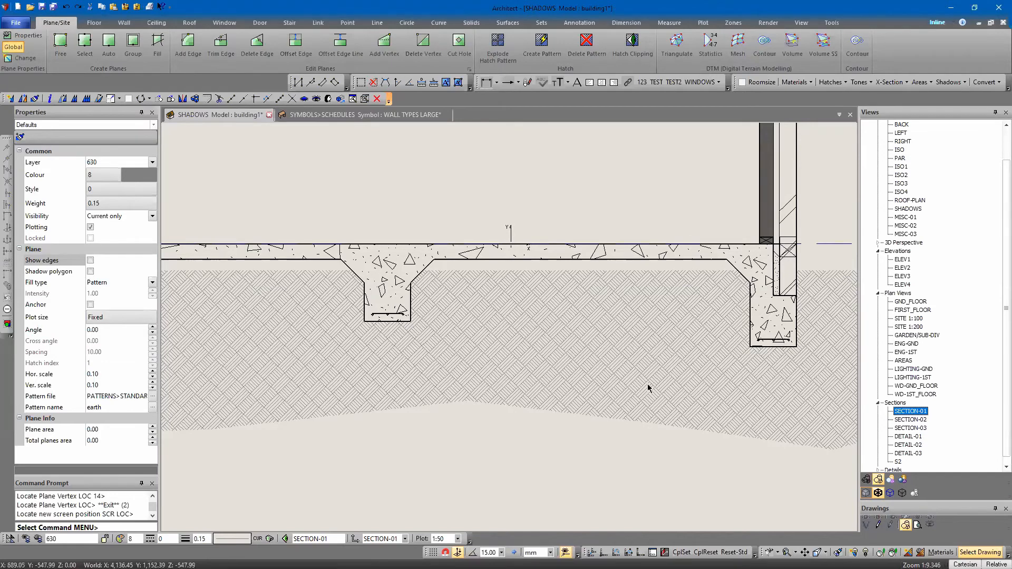
click(543, 368)
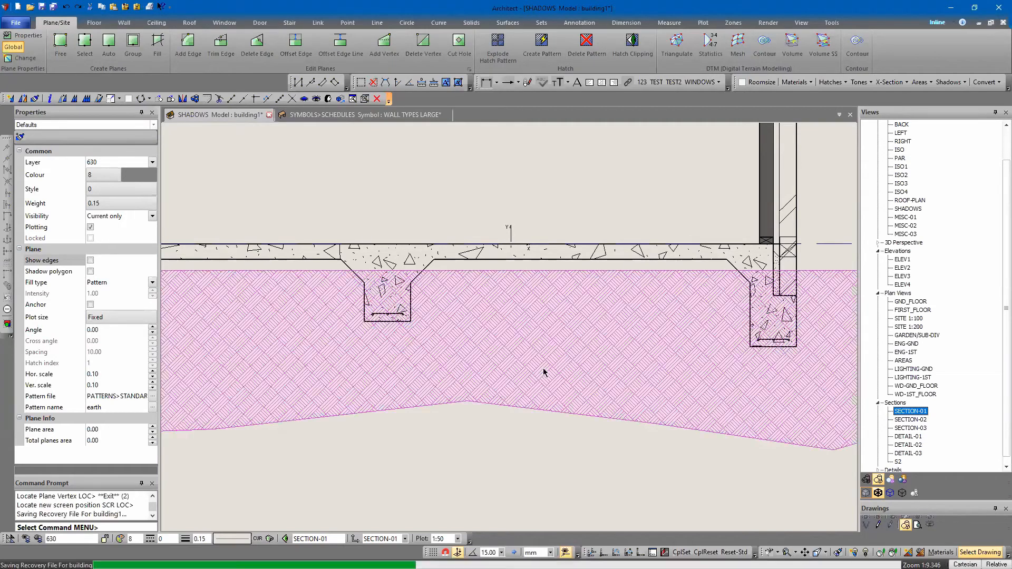
right_click(543, 368)
click(585, 377)
click(563, 344)
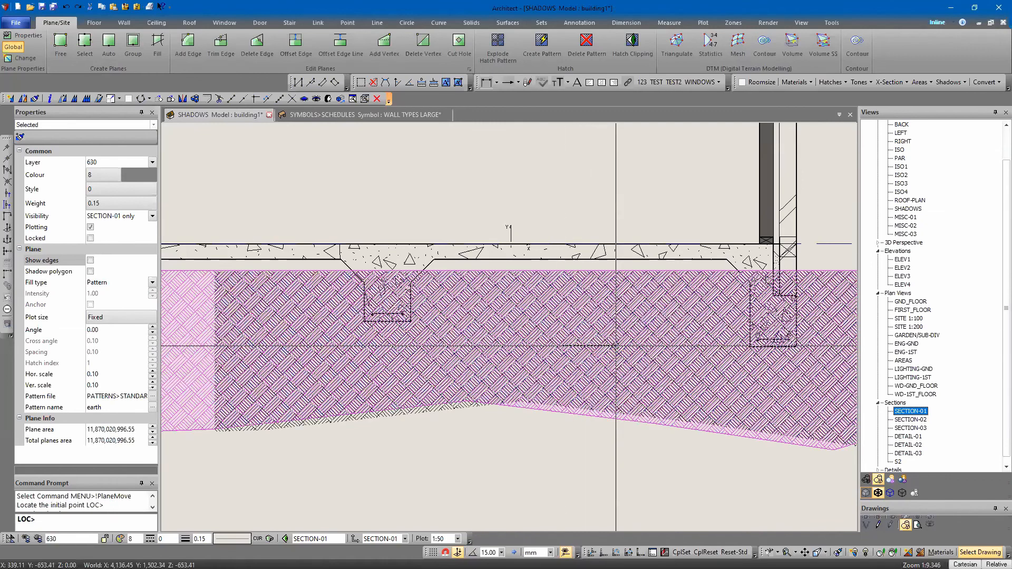
text(z -10)
key(Return)
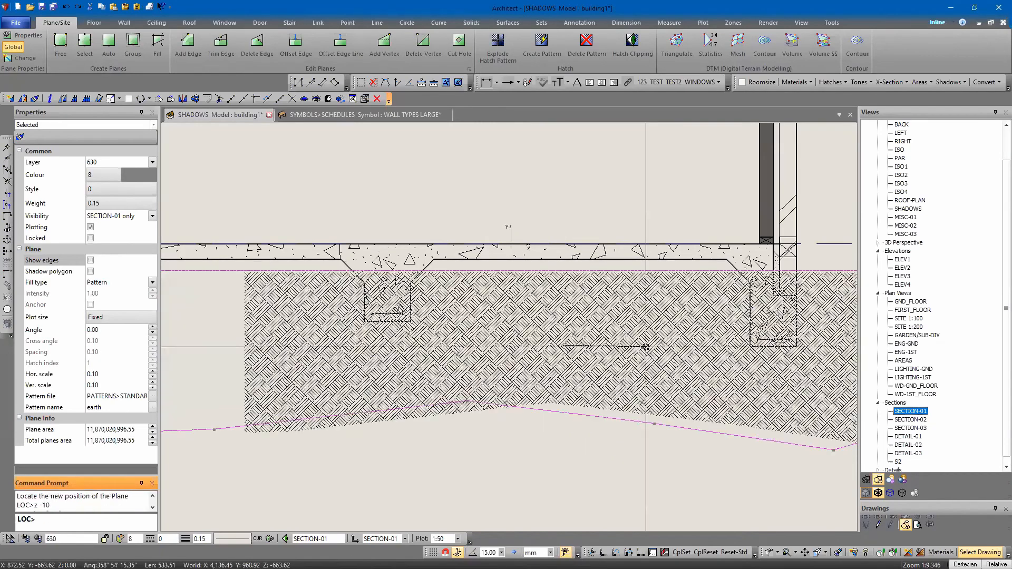
key(Escape)
click(549, 497)
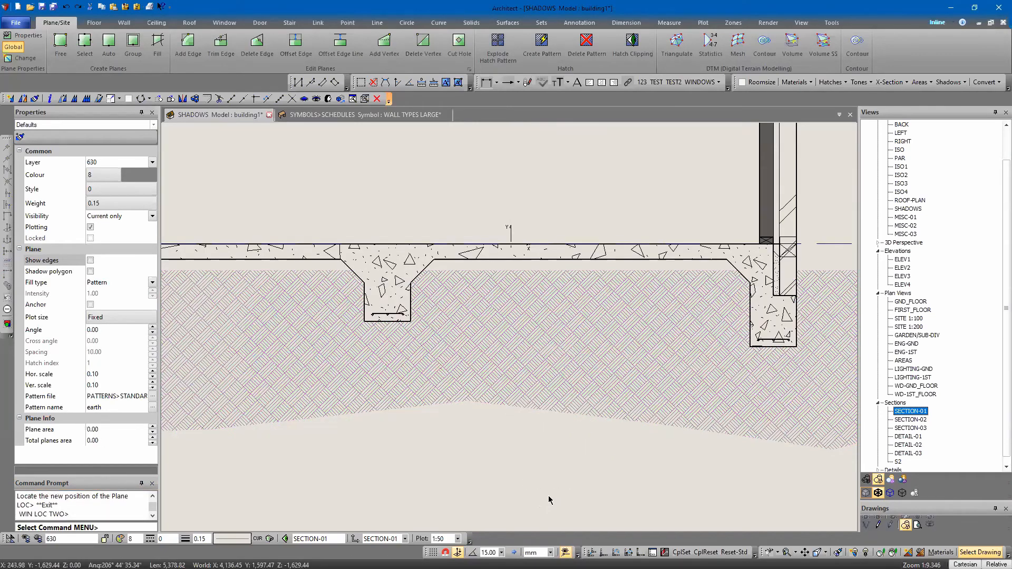
Set the plane defaults to the Sand hatch
scroll(425, 398, down, 5)
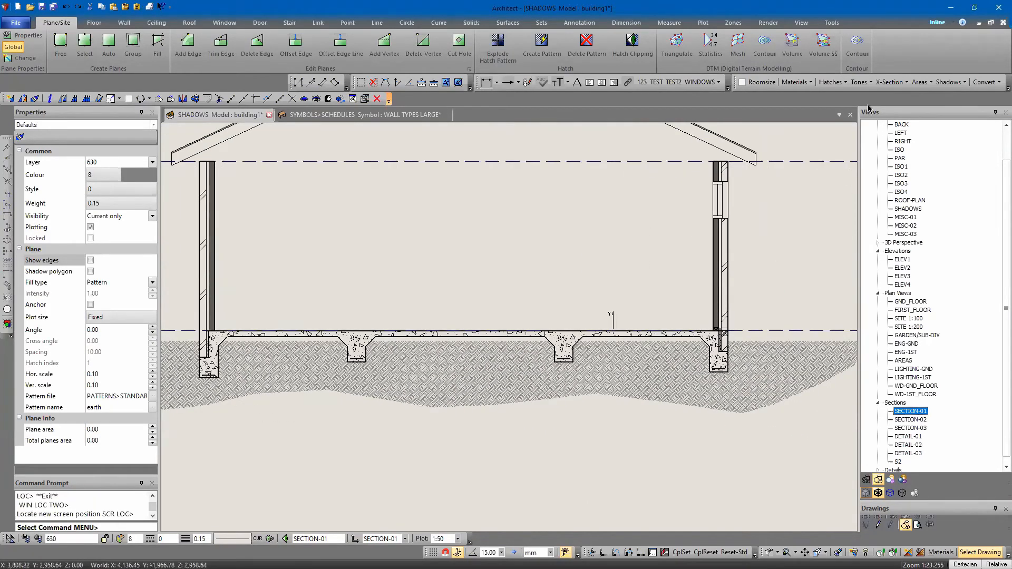
click(891, 82)
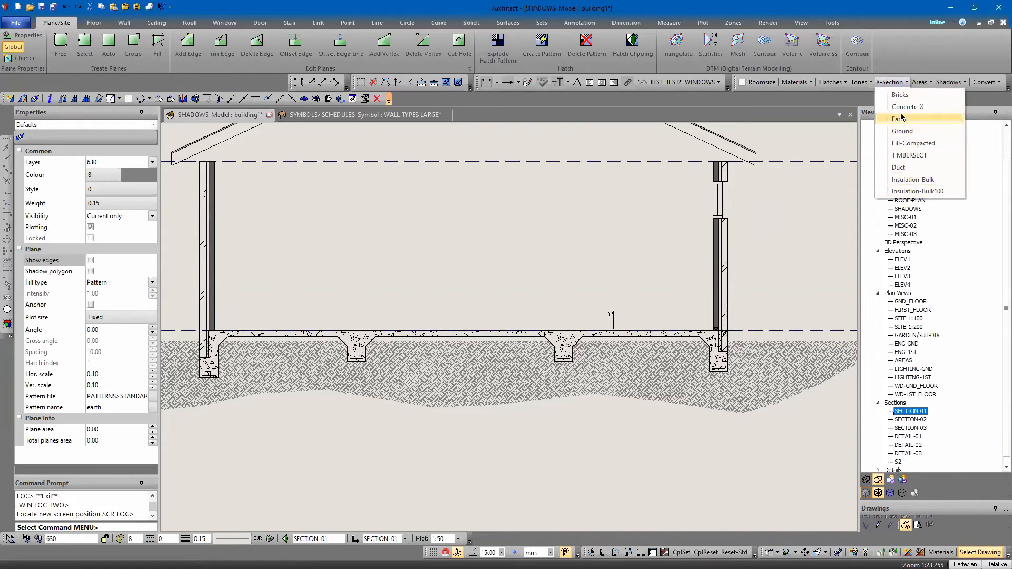
mouse_move(832, 82)
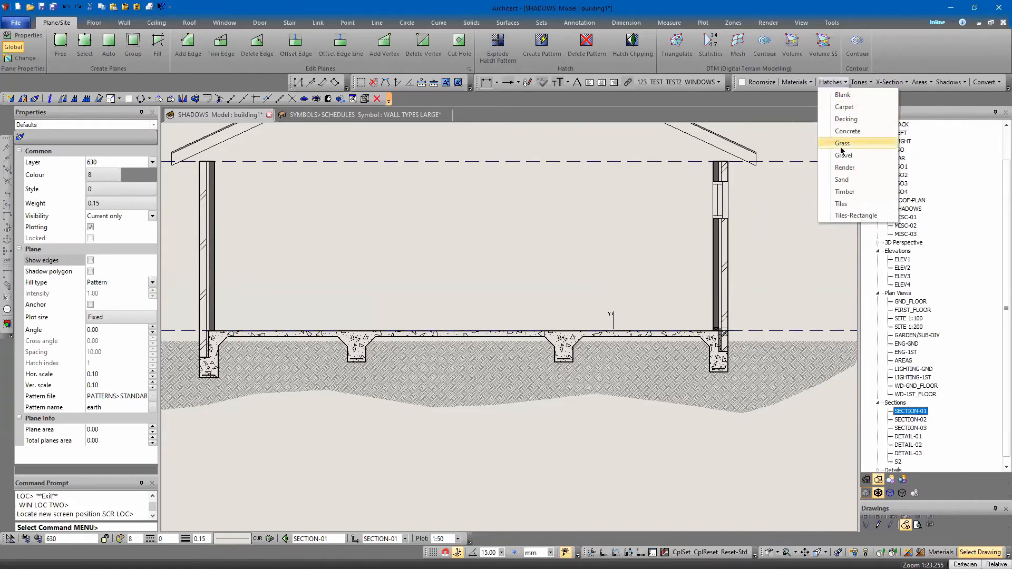
click(842, 179)
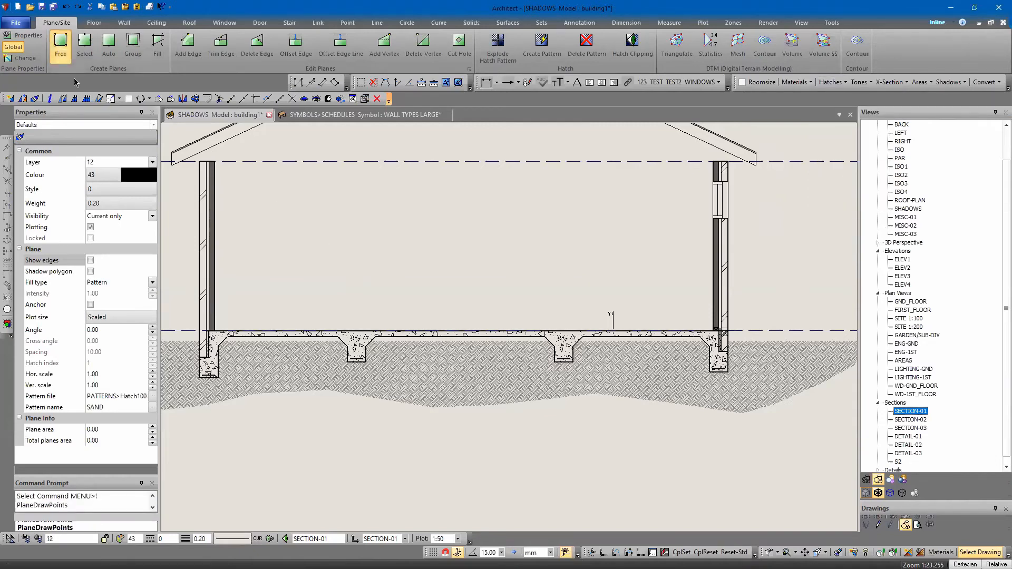
Draw a four-sided sand plane beneath the floor slab, running from the left edge beam to the right edge beam, without adding another loop
scroll(211, 337, up, 3)
click(226, 313)
key(Right)
key(Right)
key(Right)
key(Right)
key(Right)
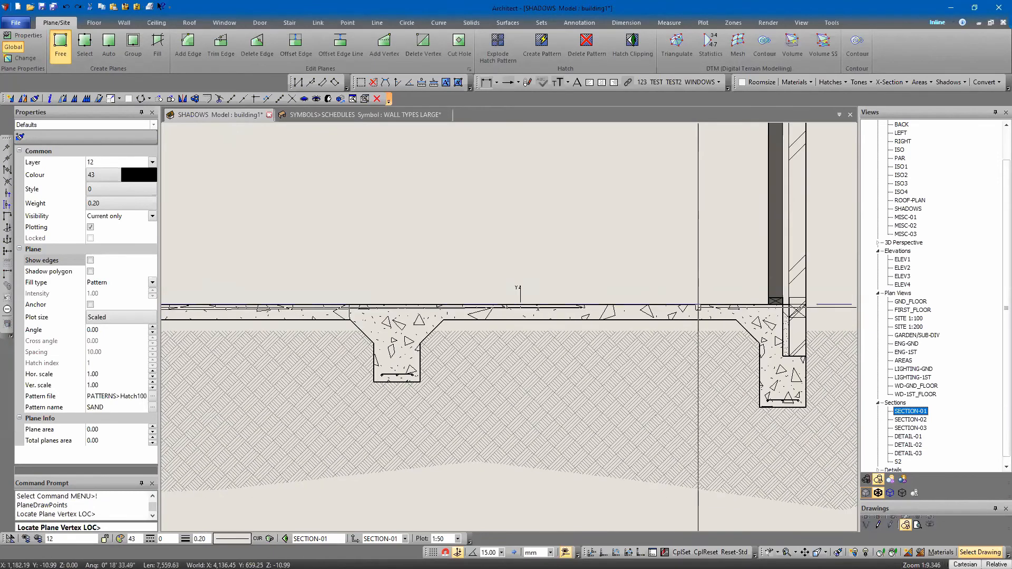
click(769, 315)
click(768, 358)
key(Left)
key(Left)
key(Left)
key(Left)
key(Left)
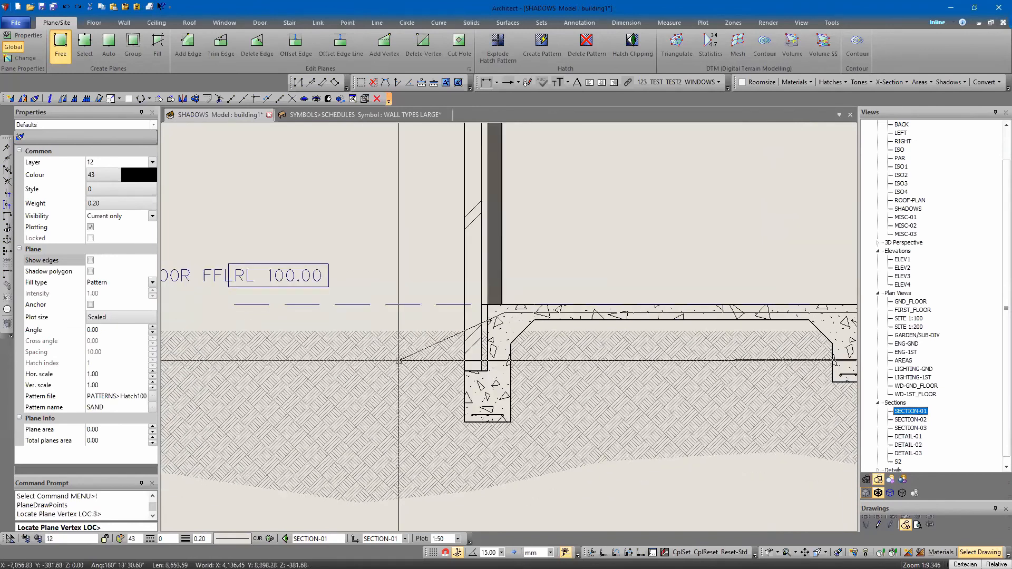
click(501, 355)
key(Escape)
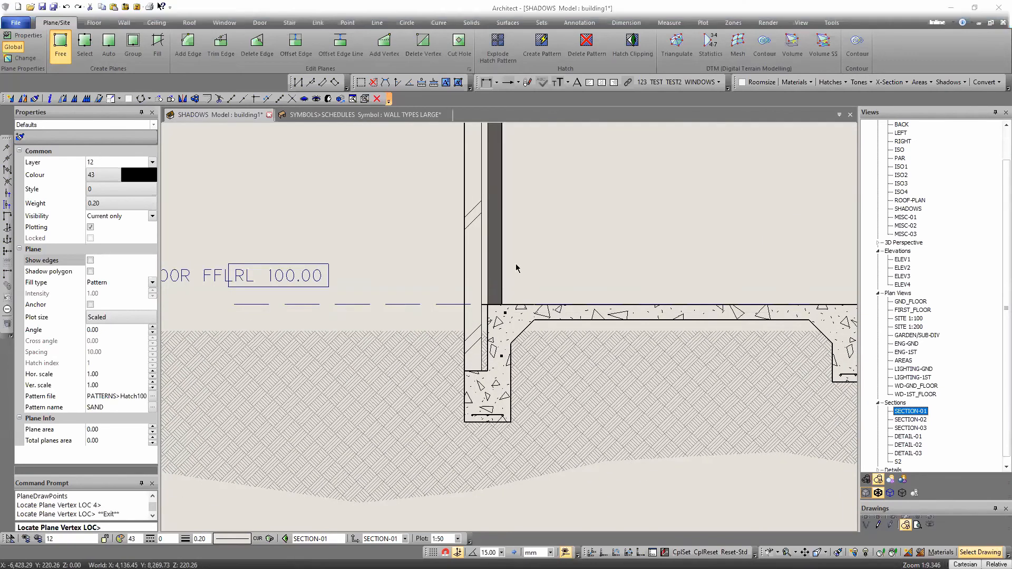
click(462, 192)
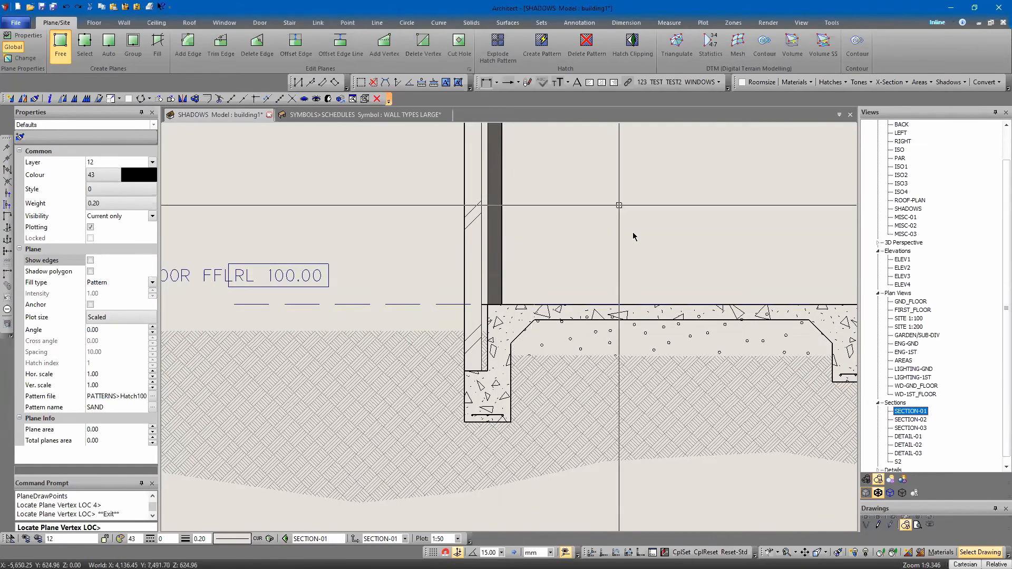
Try to trim the sand plane's lower edge using the internal beam's sloping side as the line
key(Right)
key(Right)
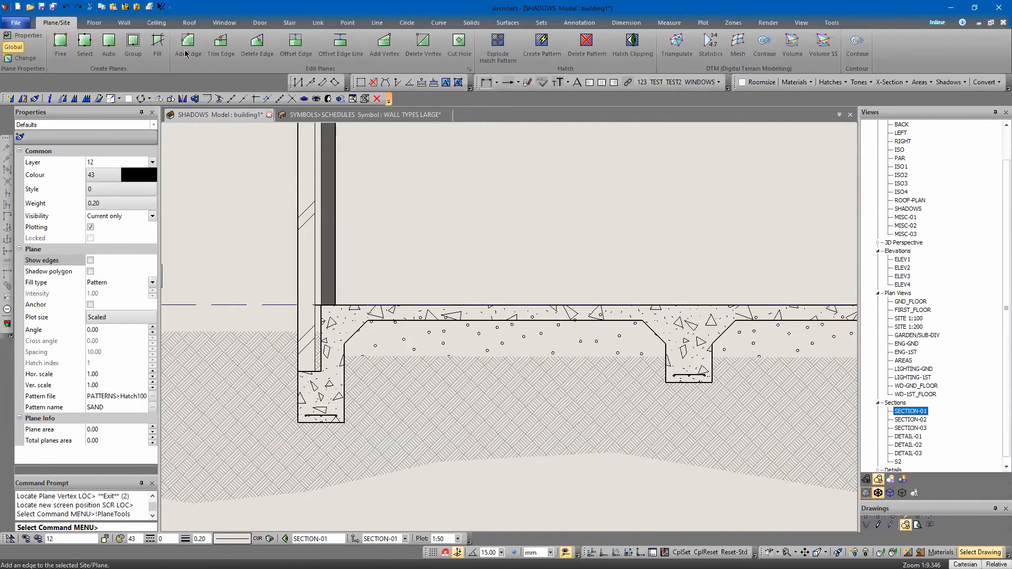
click(227, 47)
click(502, 352)
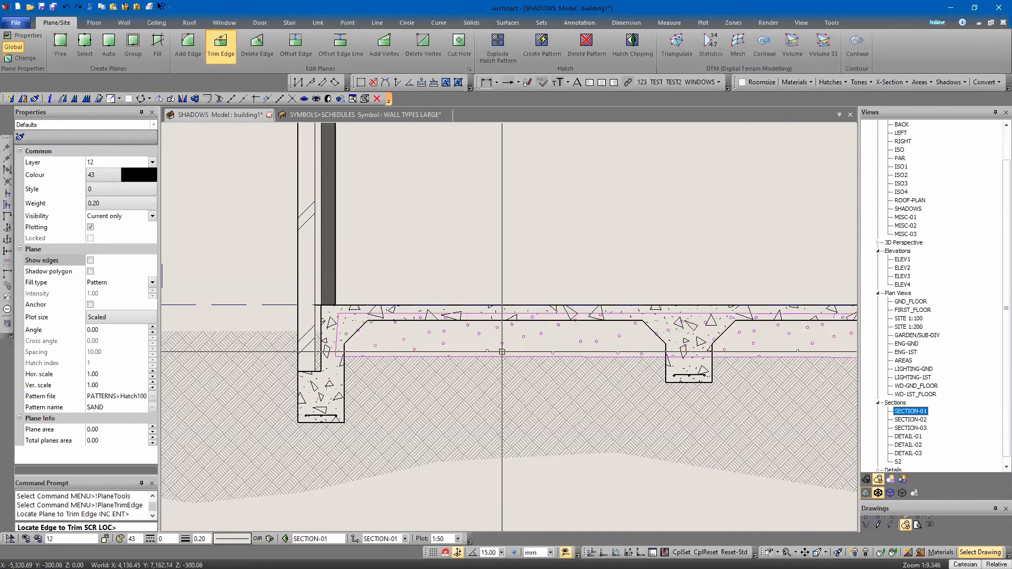
click(502, 356)
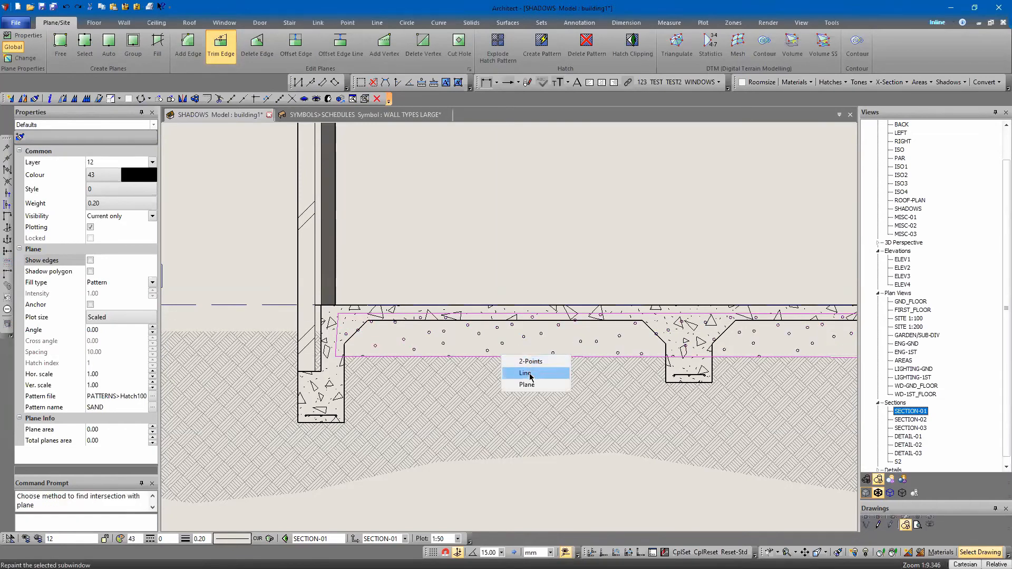
click(529, 374)
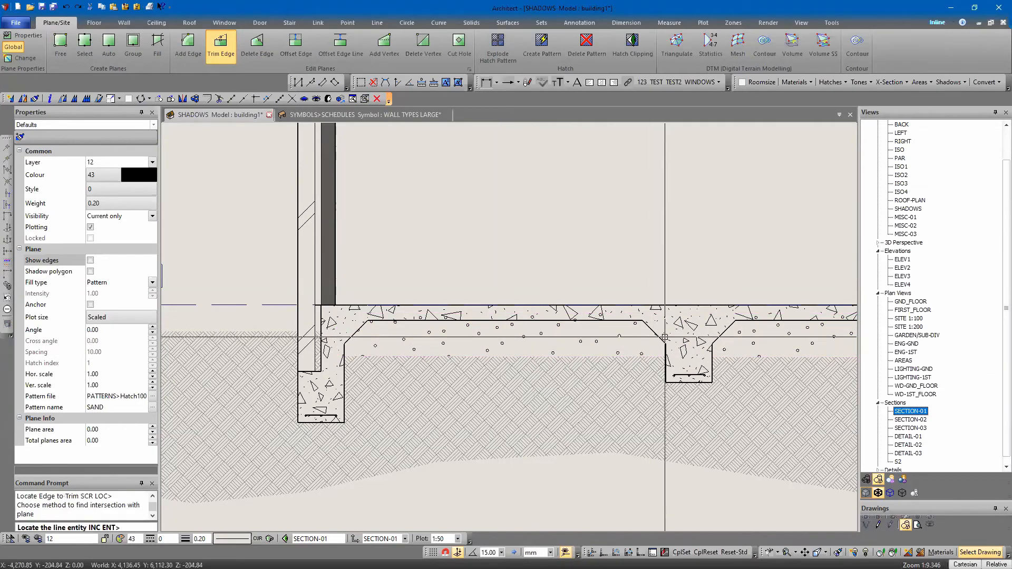
click(663, 338)
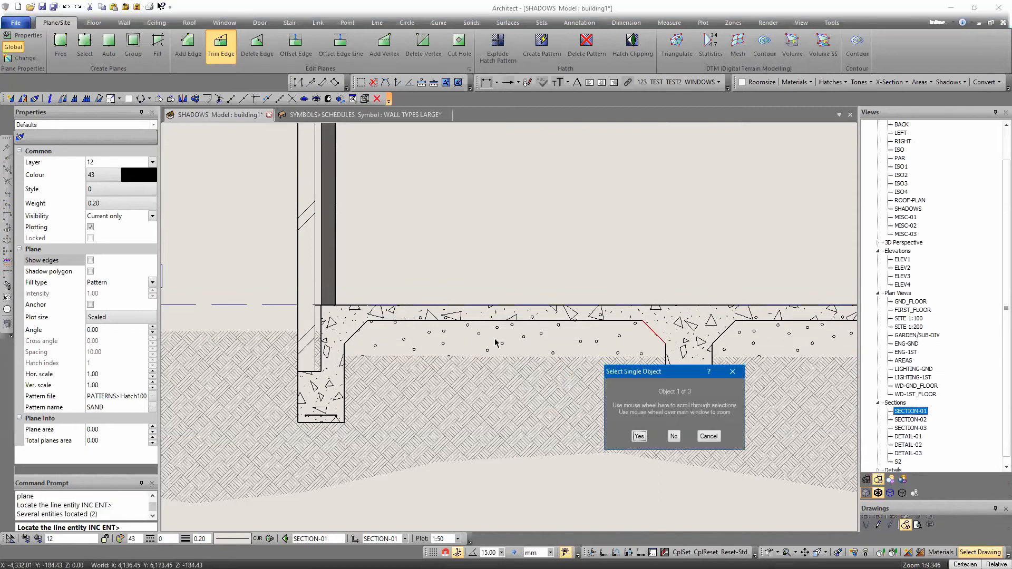
key(Escape)
key(Escape)
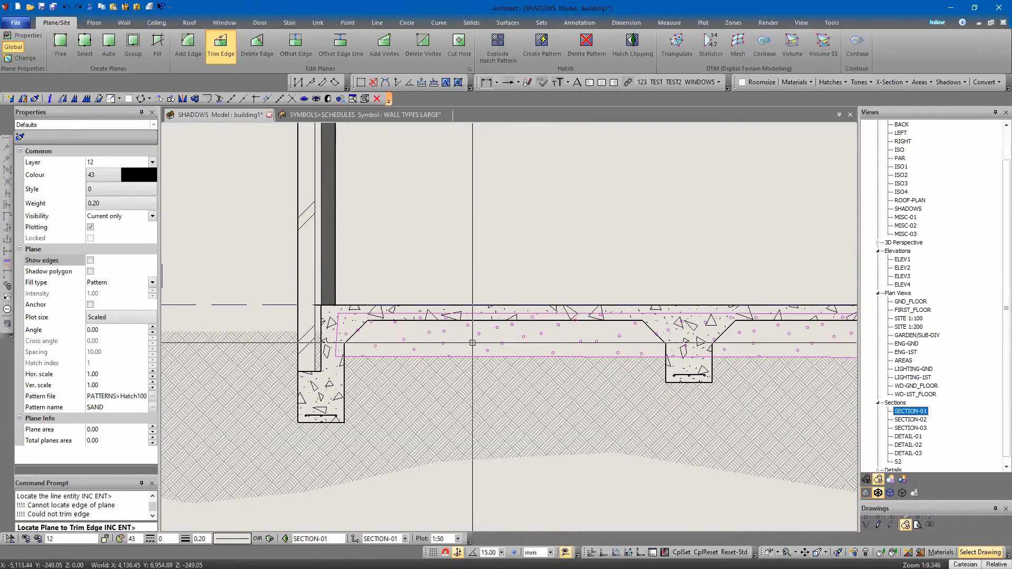
Trim the sand plane's lower edge up to a level line just beneath the slab, leaving a thin sand bed
click(512, 356)
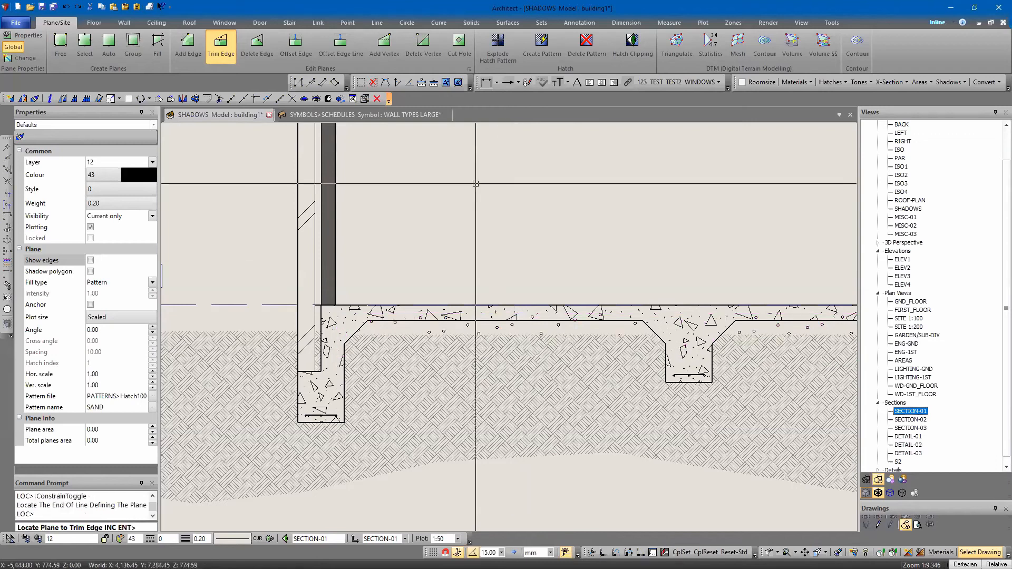
key(Escape)
scroll(435, 204, down, 5)
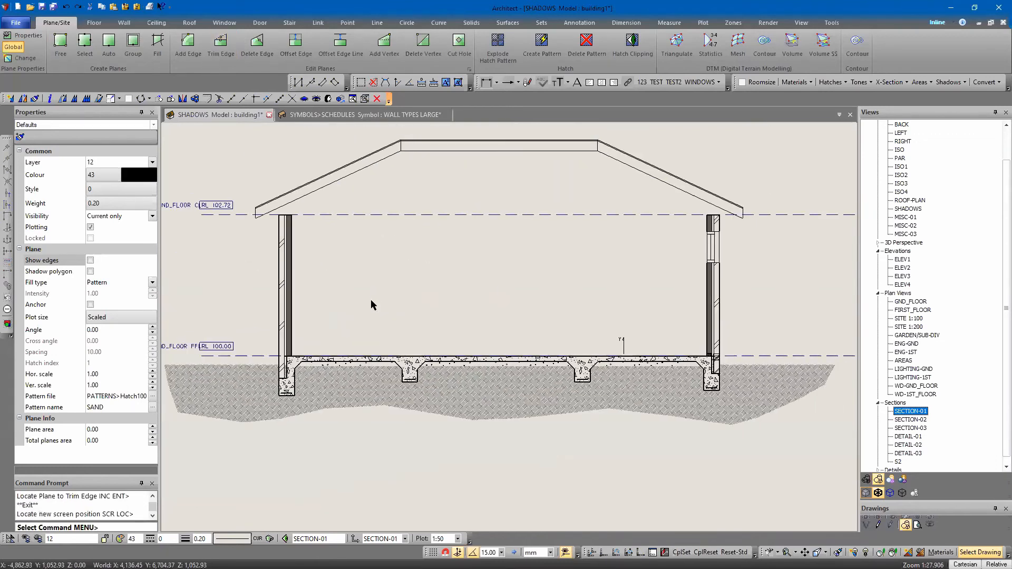
scroll(705, 401, up, 4)
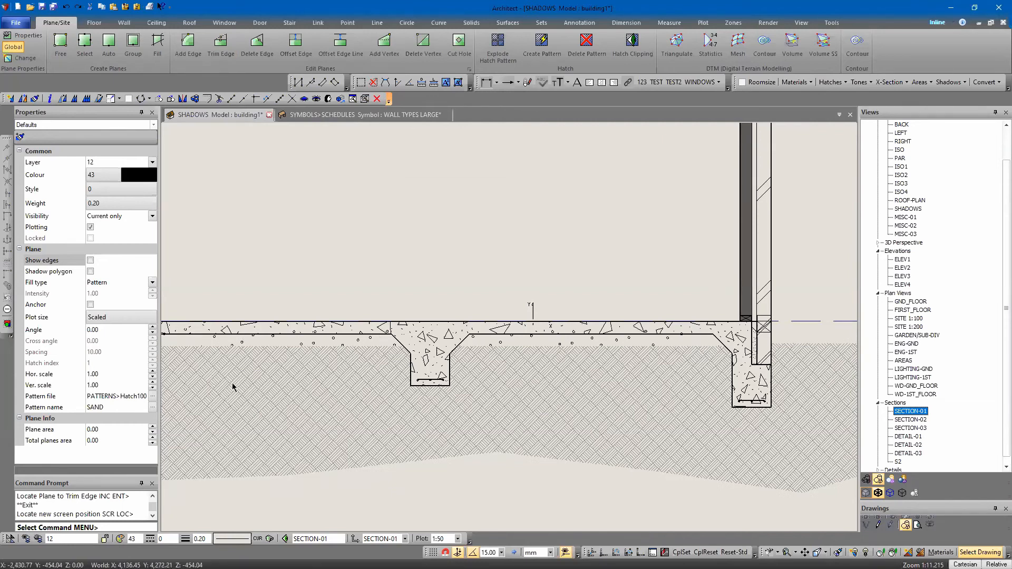
scroll(233, 388, down, 5)
scroll(174, 367, up, 3)
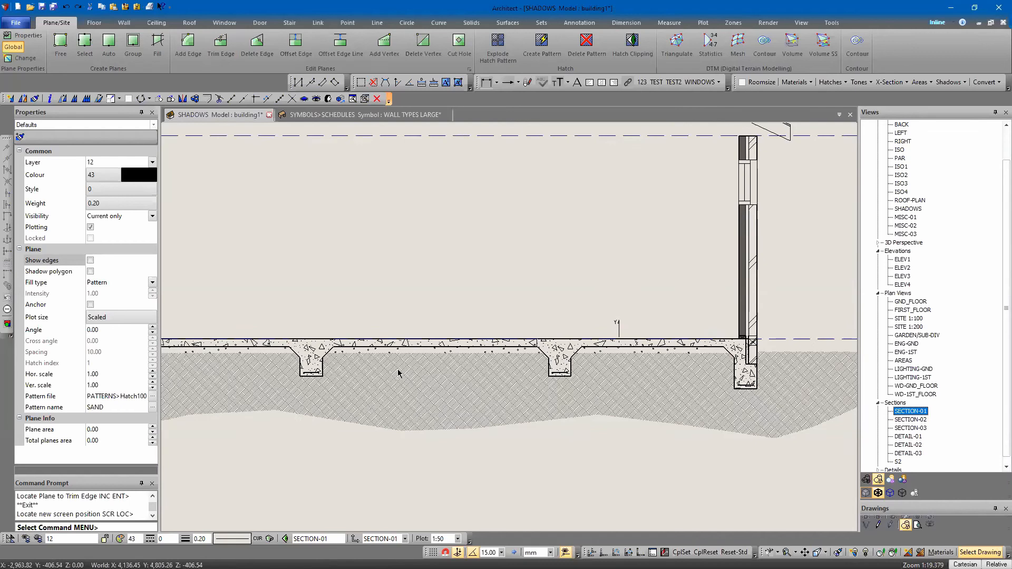
scroll(316, 364, up, 2)
scroll(288, 374, down, 3)
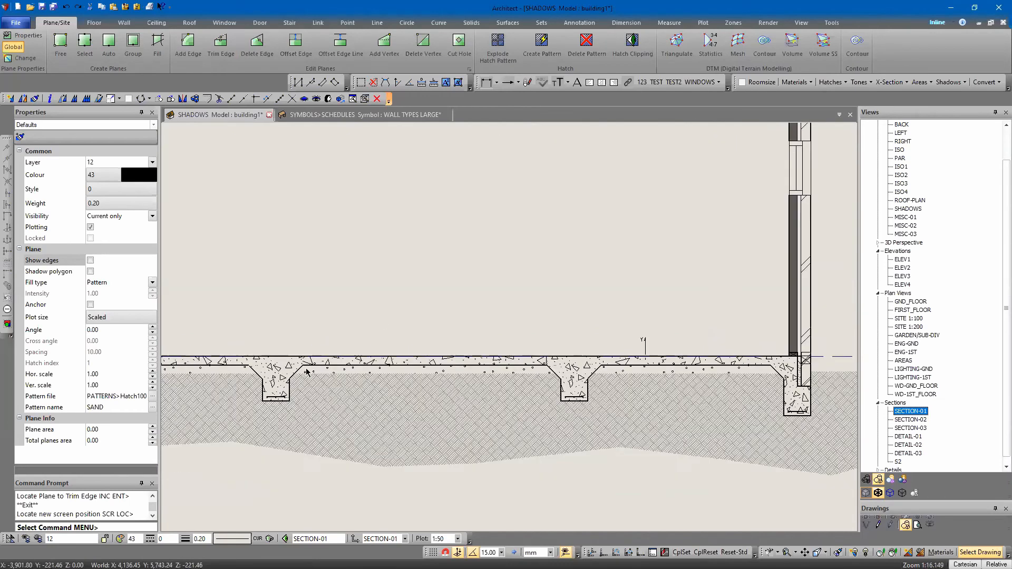
Move the left internal beam along the slab toward the other internal beam
click(285, 374)
drag(284, 375, 379, 372)
middle_drag(313, 338, 509, 336)
Copy the middle internal beam horizontally into the open bay beside the left edge beam
right_click(576, 378)
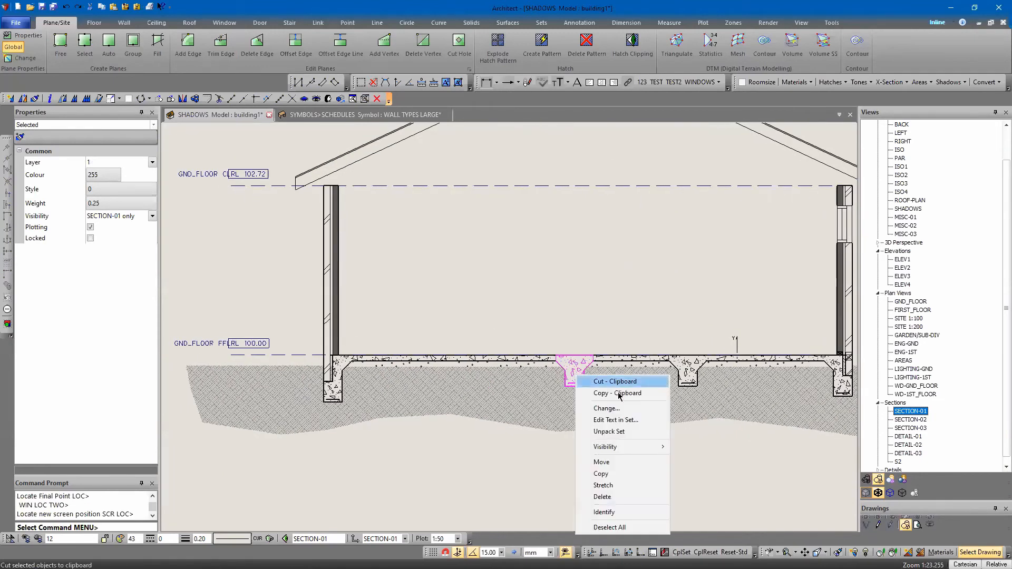
click(601, 473)
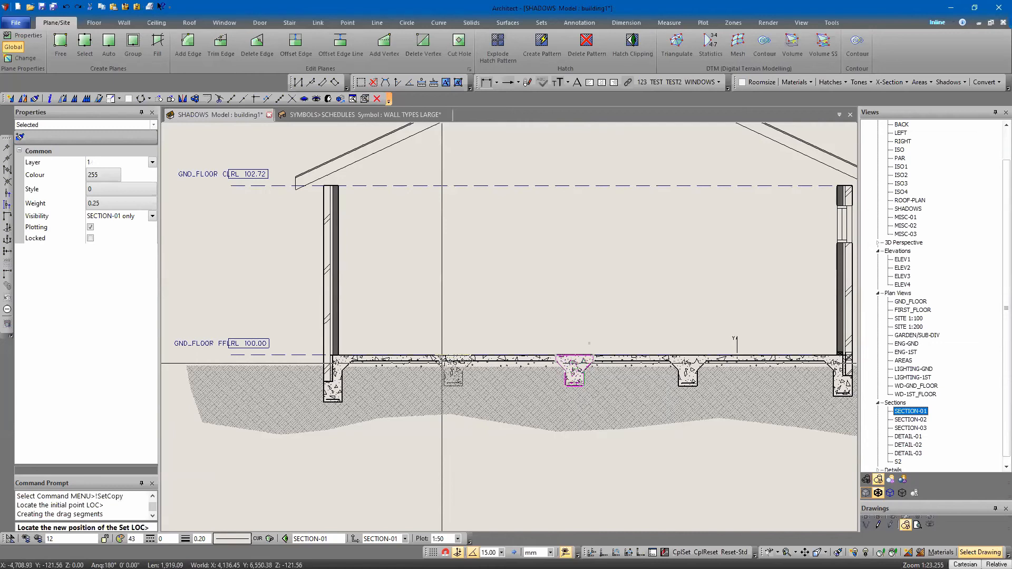
click(444, 363)
key(Escape)
key(Escape)
Shift the middle internal beam slightly left along the slab, toward the copied beam
middle_drag(524, 447, 425, 447)
click(475, 380)
drag(475, 380, 445, 380)
click(473, 423)
click(430, 478)
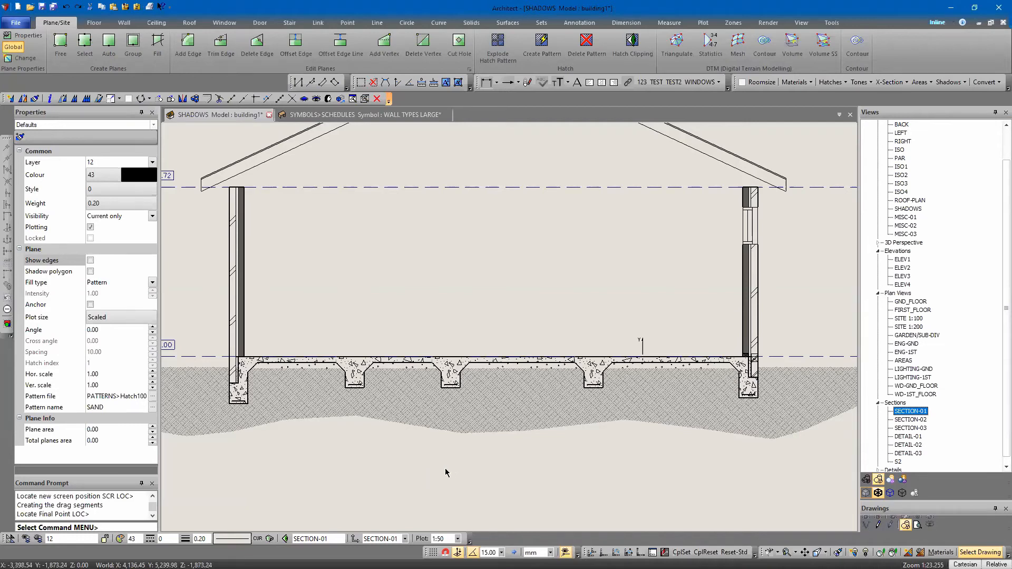
Change the SECTION-01 view type from Vertical Section to Vertical Clip in its view details
mouse_move(531, 282)
middle_down()
mouse_move(533, 343)
mouse_move(492, 252)
middle_up()
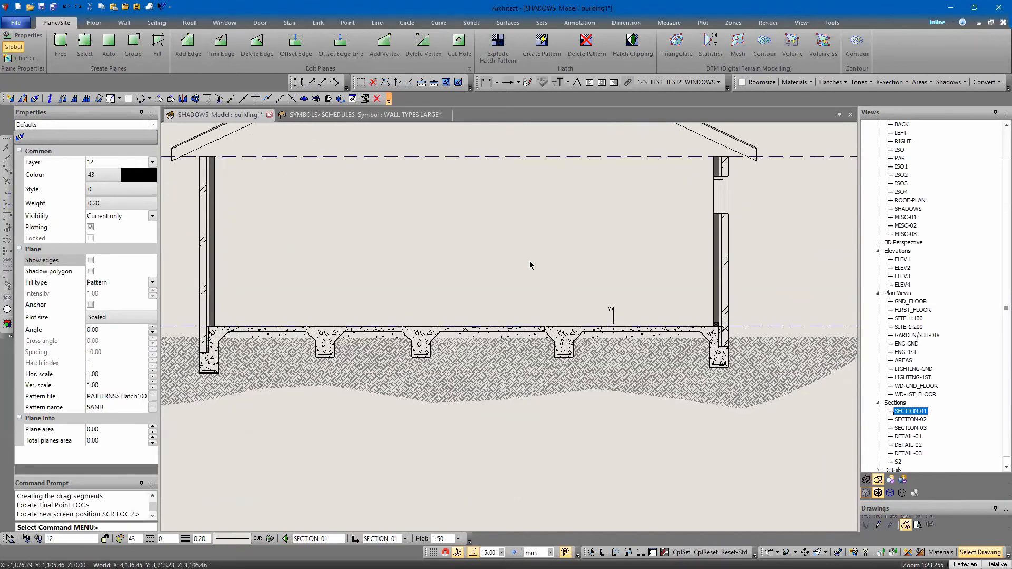
right_click(909, 410)
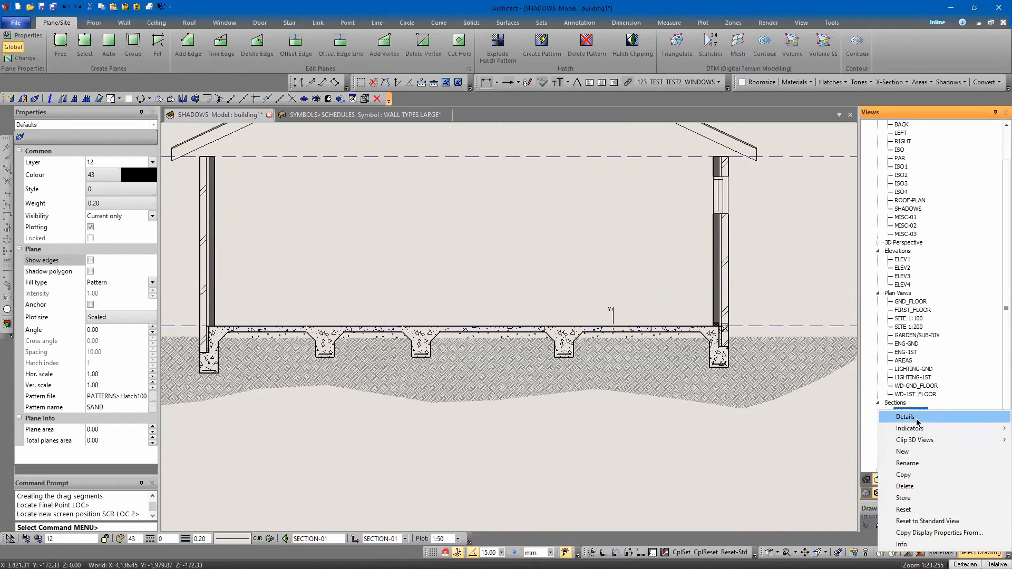
click(918, 420)
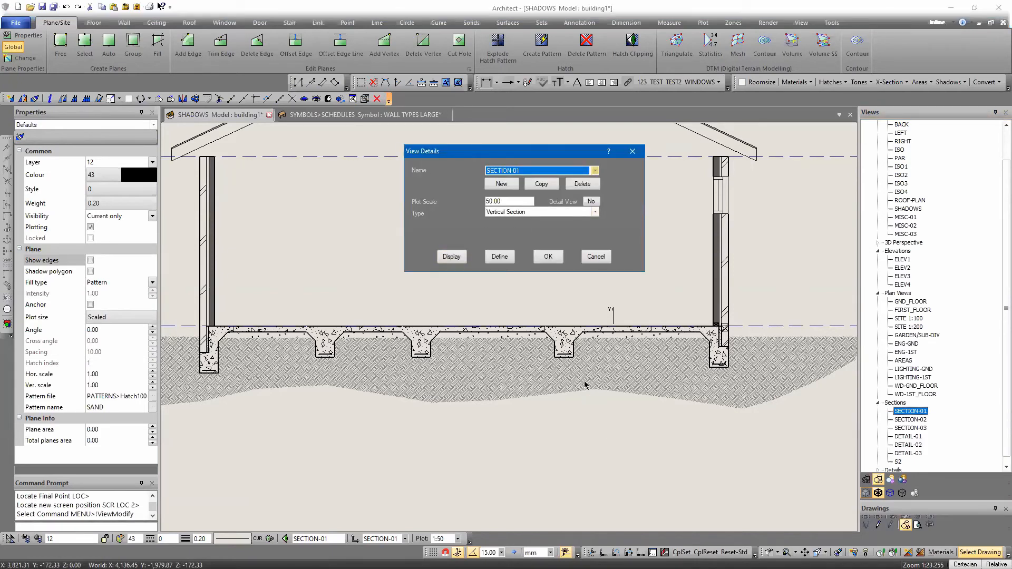
click(549, 212)
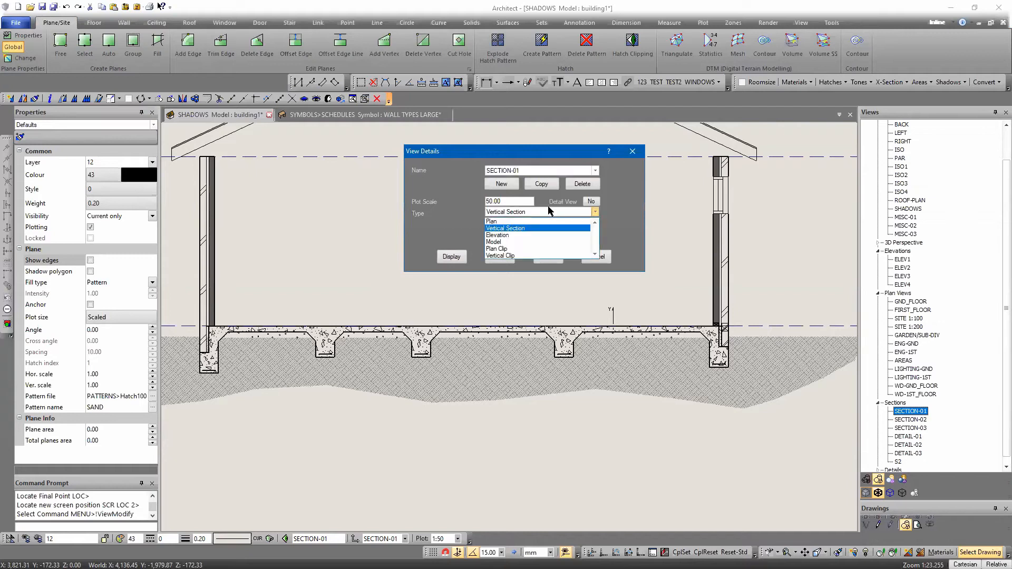
click(512, 256)
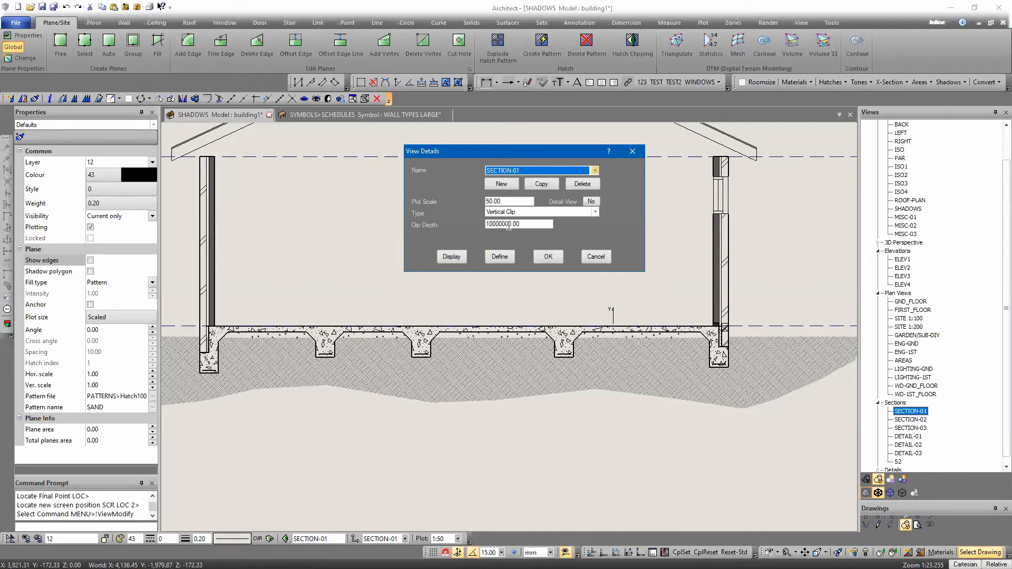
click(548, 257)
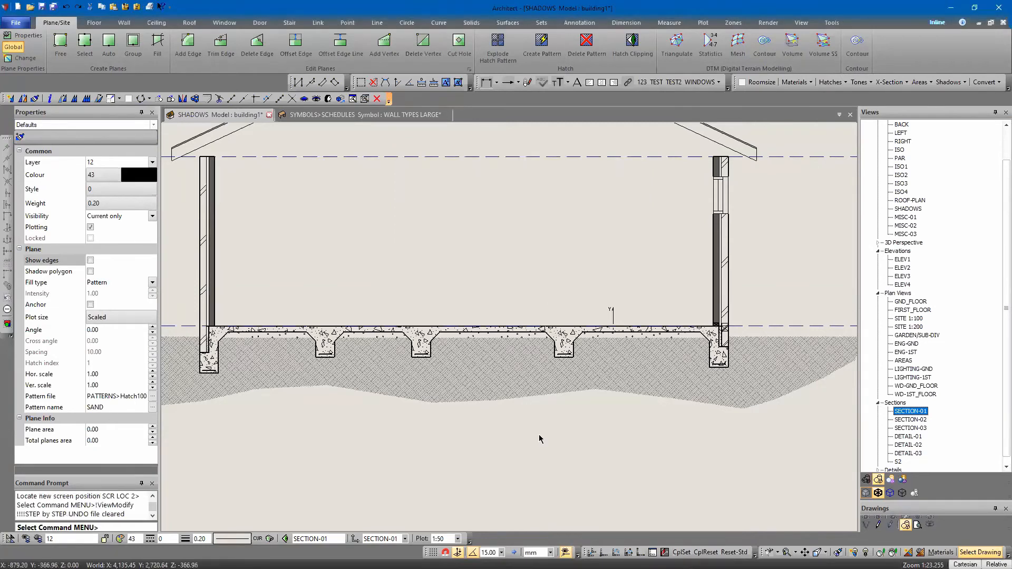
Rebuild the zones to refresh the clipped SECTION-01 view, leaving nothing selected
click(365, 98)
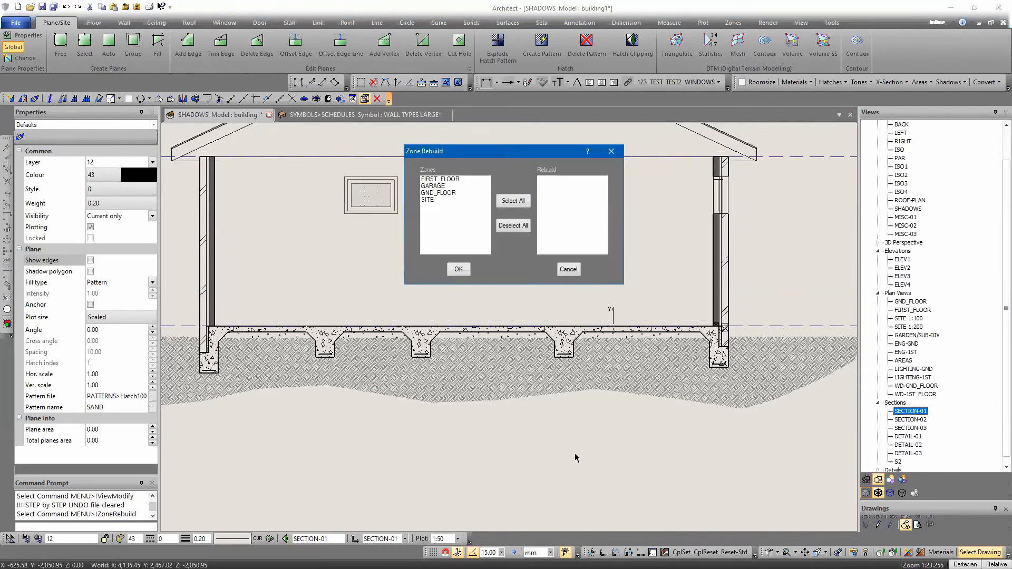
scroll(536, 446, down, 3)
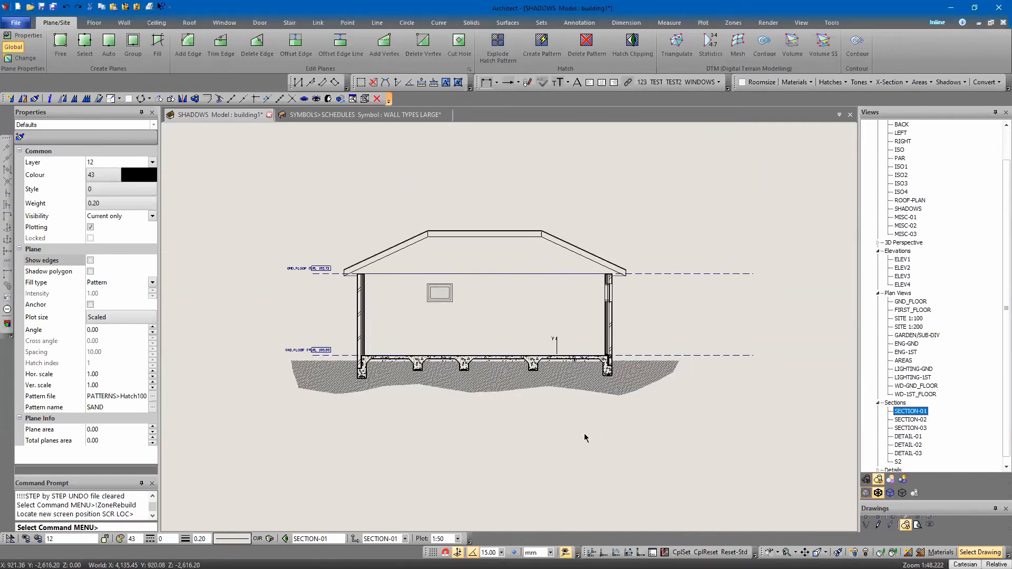
click(530, 379)
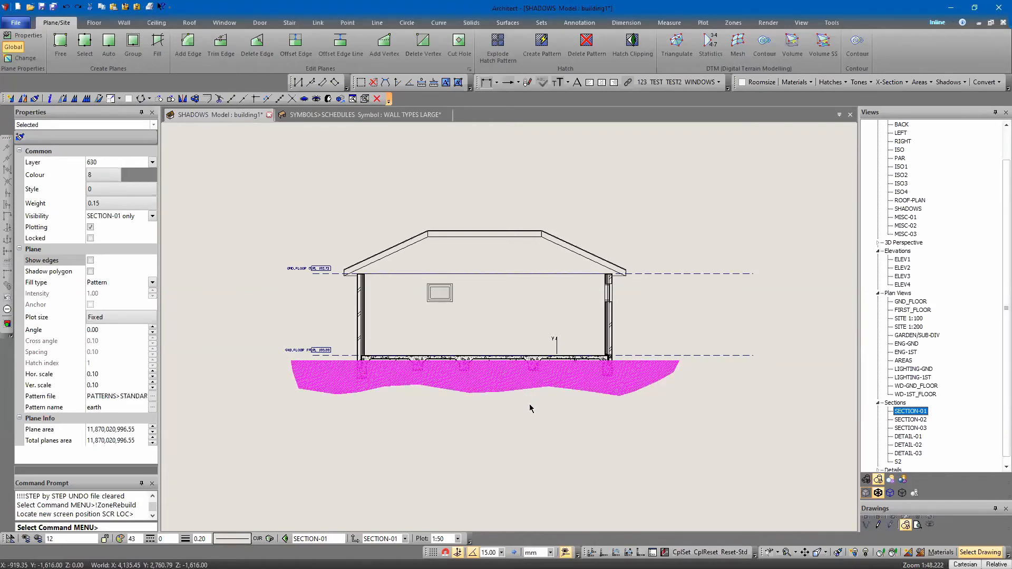
click(533, 446)
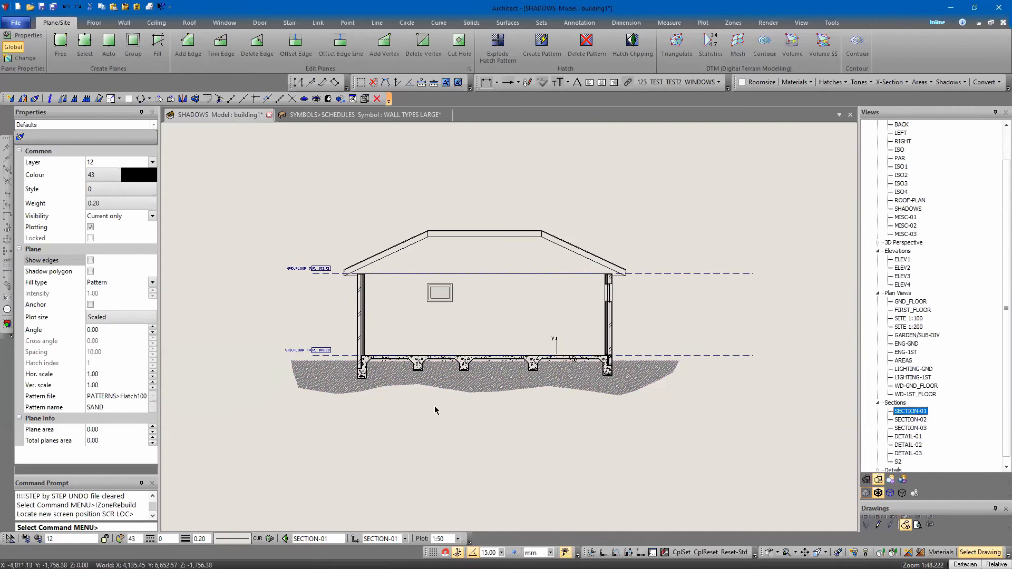
scroll(531, 431, up, 1)
middle_drag(531, 431, 534, 461)
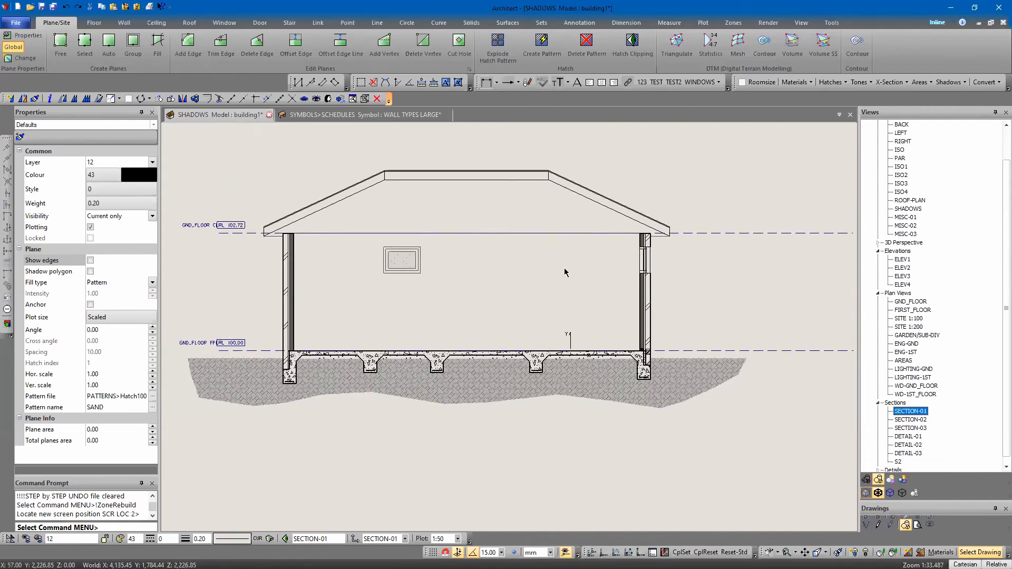
Pull the "REINFORCED SLAB ON GROUND" note with its leader out of the group of detail notes beside the section
scroll(490, 321, down, 7)
middle_drag(630, 375, 624, 370)
scroll(669, 308, up, 7)
scroll(668, 306, up, 3)
click(592, 336)
drag(586, 319, 346, 455)
scroll(421, 419, down, 6)
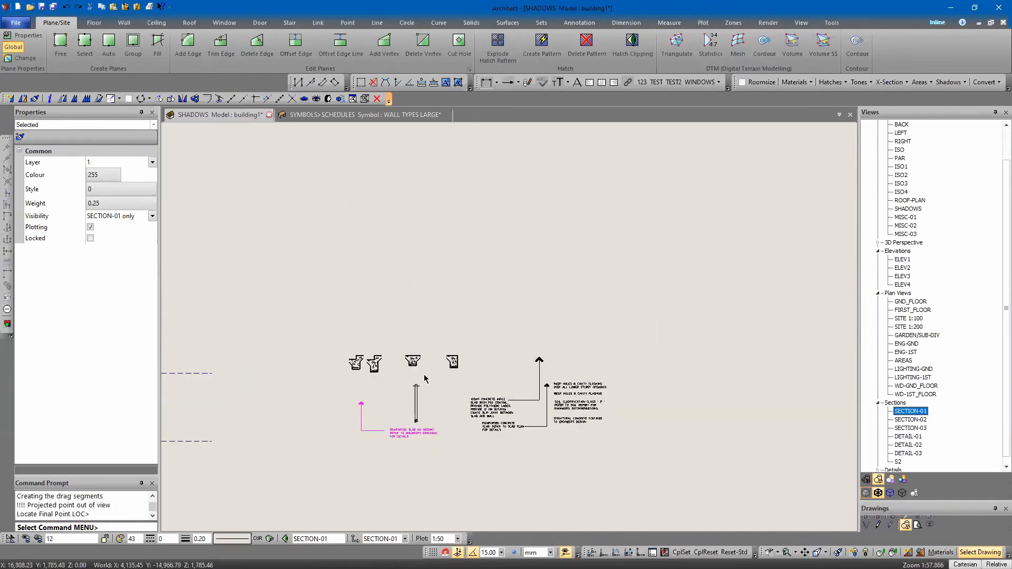
Bring the reinforced slab note under the floor slab, with its leader arrow near the right internal beam
mouse_move(416, 414)
middle_down()
mouse_move(527, 303)
mouse_move(653, 324)
middle_up()
drag(622, 341, 320, 345)
scroll(335, 407, up, 2)
scroll(335, 404, up, 3)
mouse_move(338, 369)
middle_down()
mouse_move(623, 401)
mouse_move(686, 418)
middle_up()
click(434, 426)
drag(663, 387, 593, 370)
Nudge the reinforced slab note left until its leader arrow sits on the middle internal beam
key(Left)
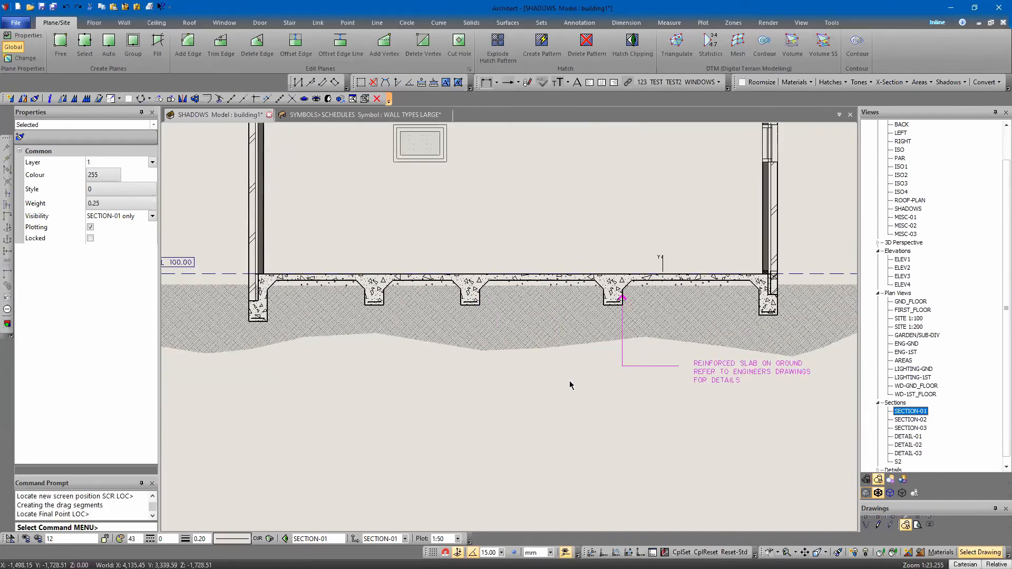
key(Left)
key(Left)
key(Left)
key(Left)
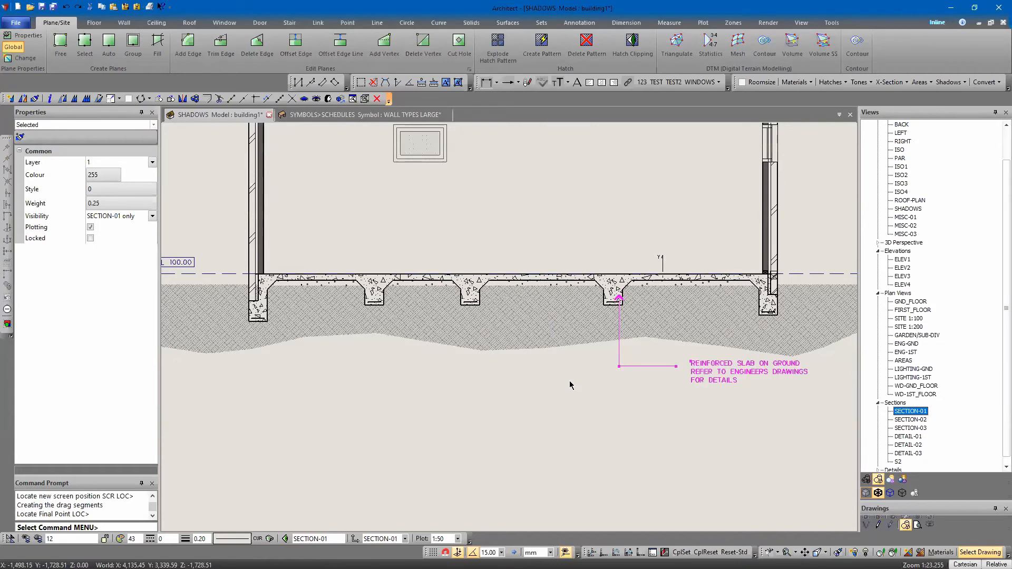
key(Left)
key(Left)
key(Left)
key(Left)
key(Left)
key(Left)
key(Left)
key(Left)
key(Left)
key(Left)
key(Left)
key(Left)
key(Left)
key(Left)
key(Left)
key(Left)
key(Left)
key(Left)
key(Left)
key(Left)
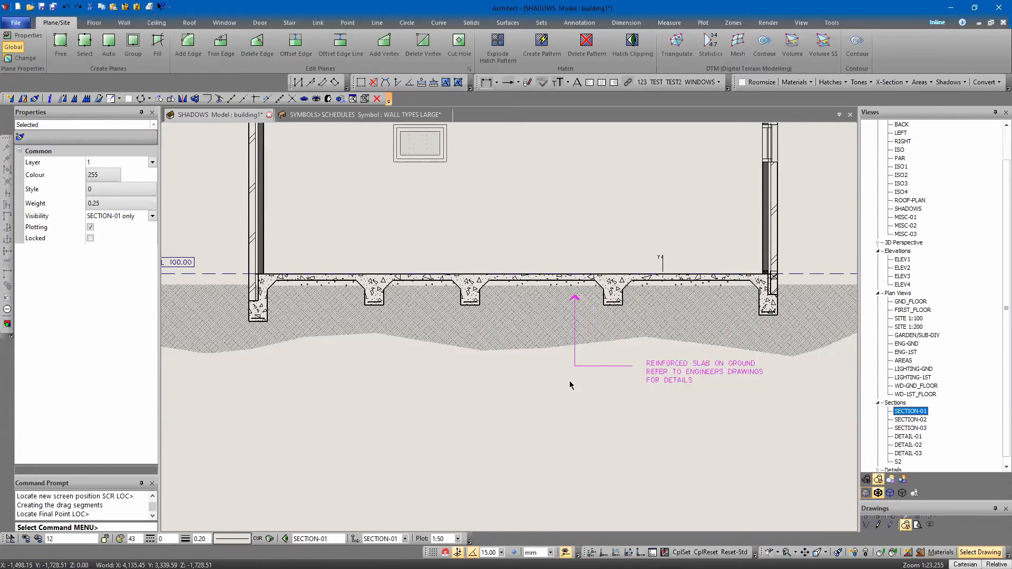
key(Left)
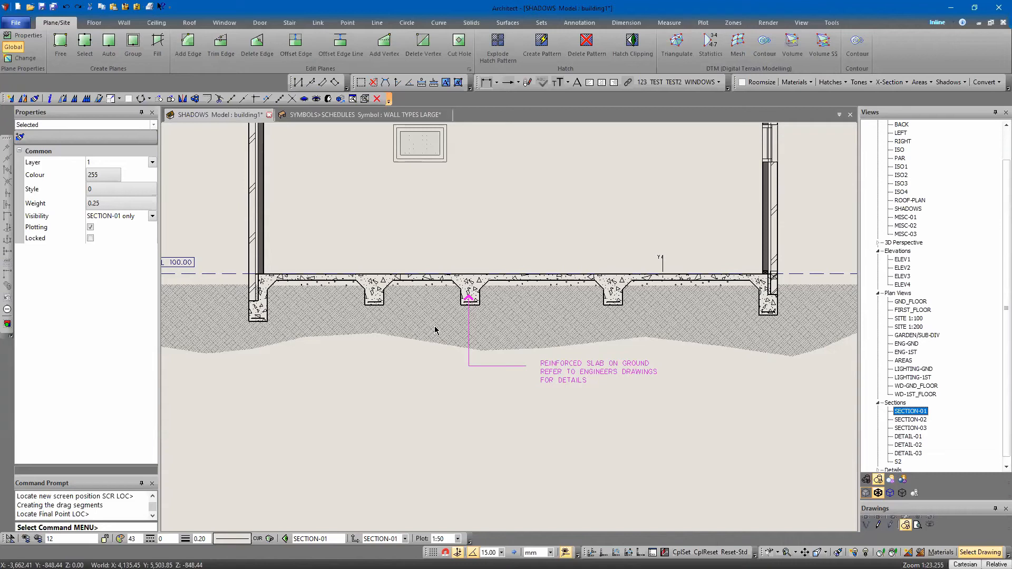
middle_drag(376, 490, 352, 462)
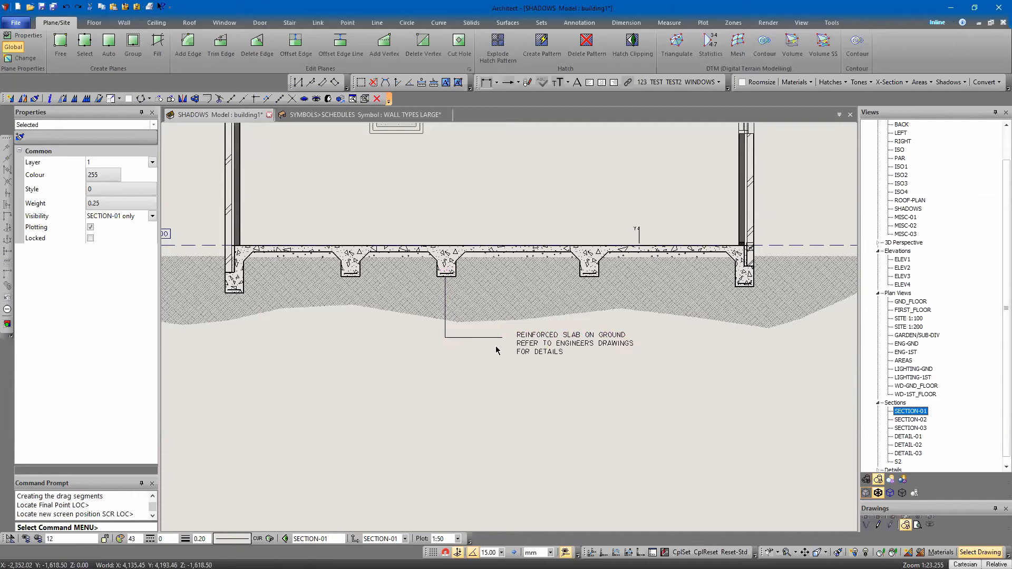
Try to move the reinforced slab note by 50 in the Z direction, and undo it
right_click(546, 359)
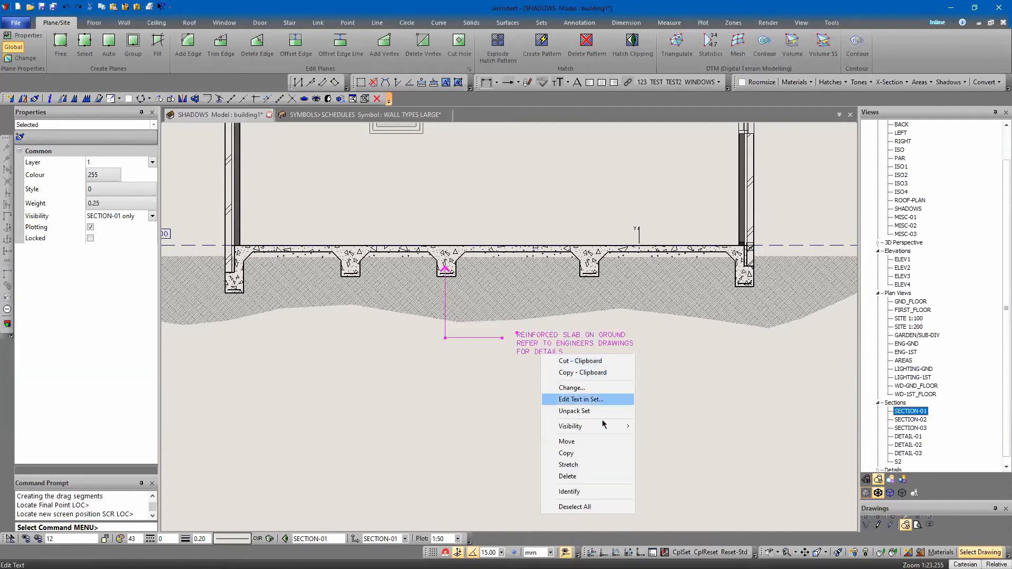
click(569, 453)
click(489, 368)
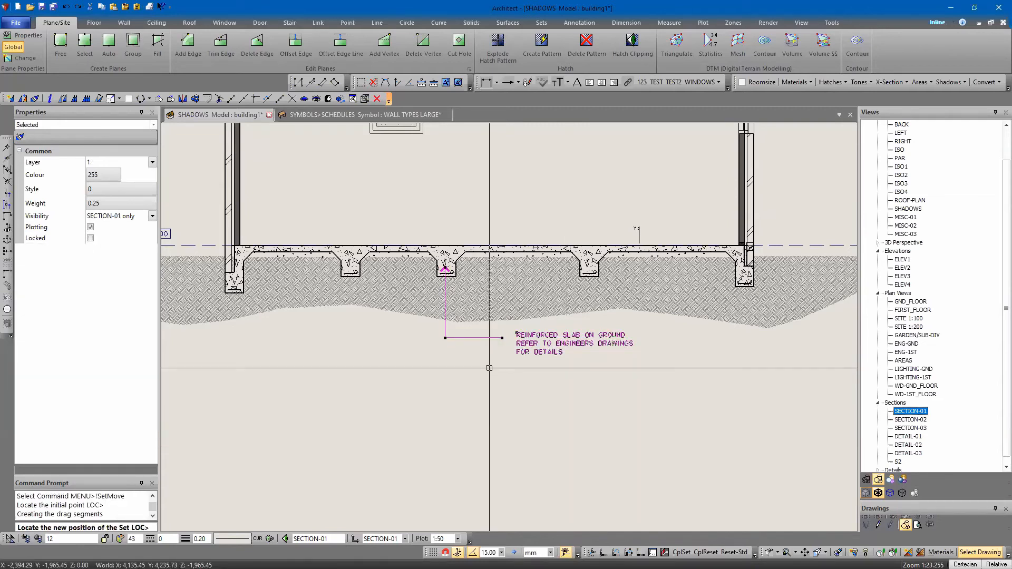
text(z 50)
key(Return)
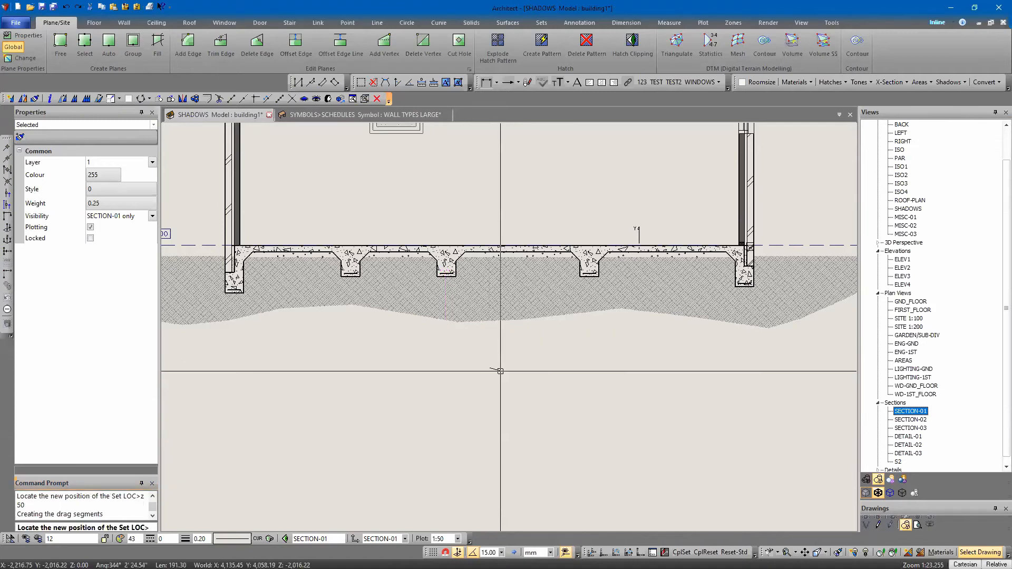
key(ctrl+z)
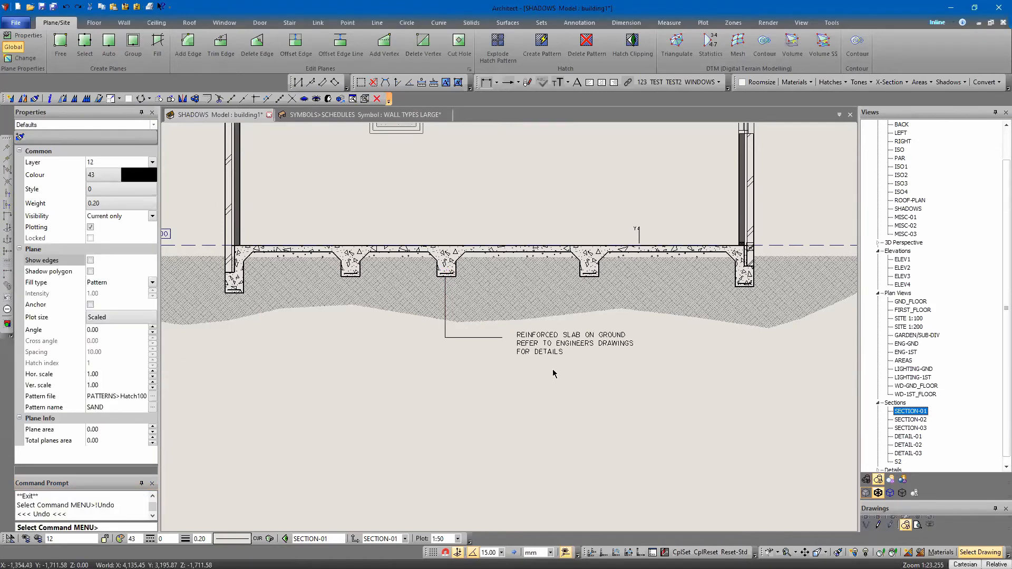
Move the reinforced slab note forward in depth so its arrowhead shows in front of the beam hatch
click(536, 347)
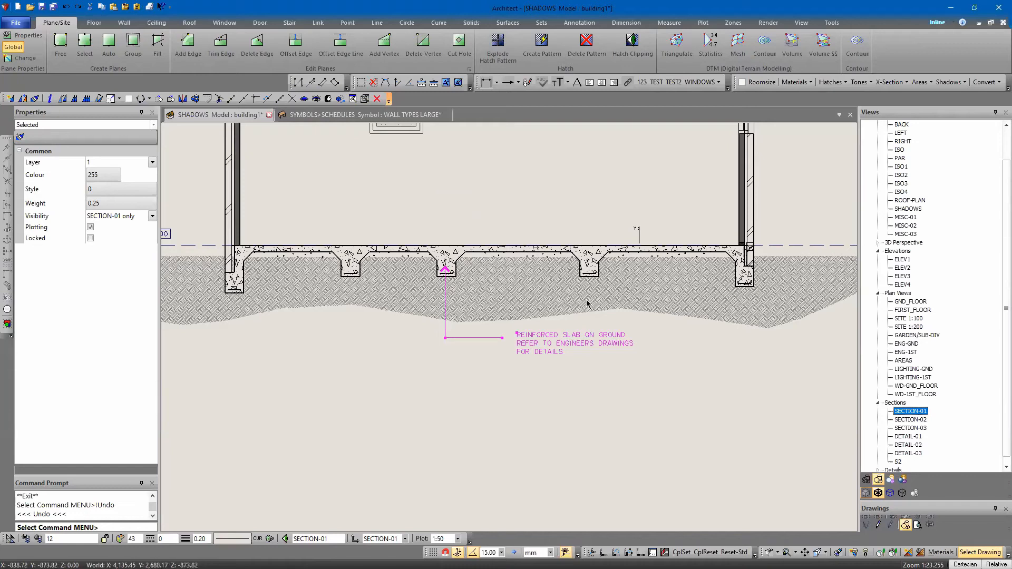
right_click(502, 329)
click(549, 418)
click(476, 357)
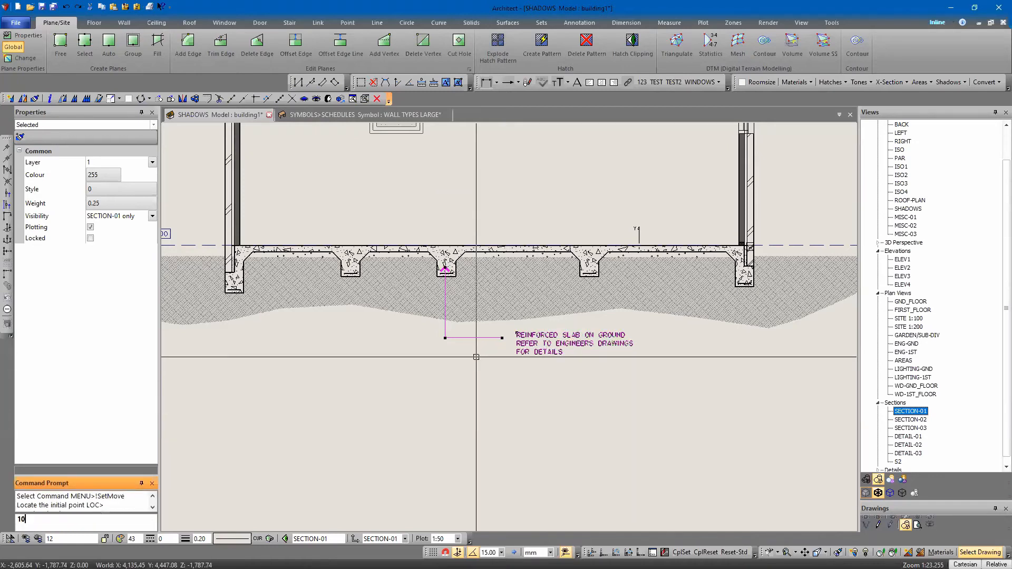
key(Escape)
key(ctrl+z)
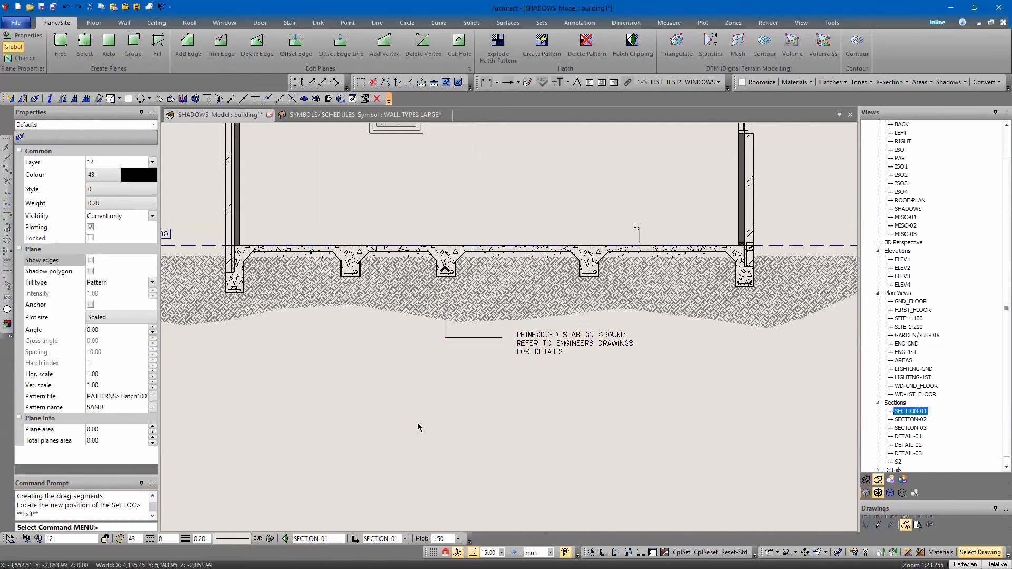
Copy the spare stepped edge beam and internal beam details to the clipboard with a base point between them
key(ctrl+c)
click(583, 286)
click(610, 285)
key(Return)
click(599, 291)
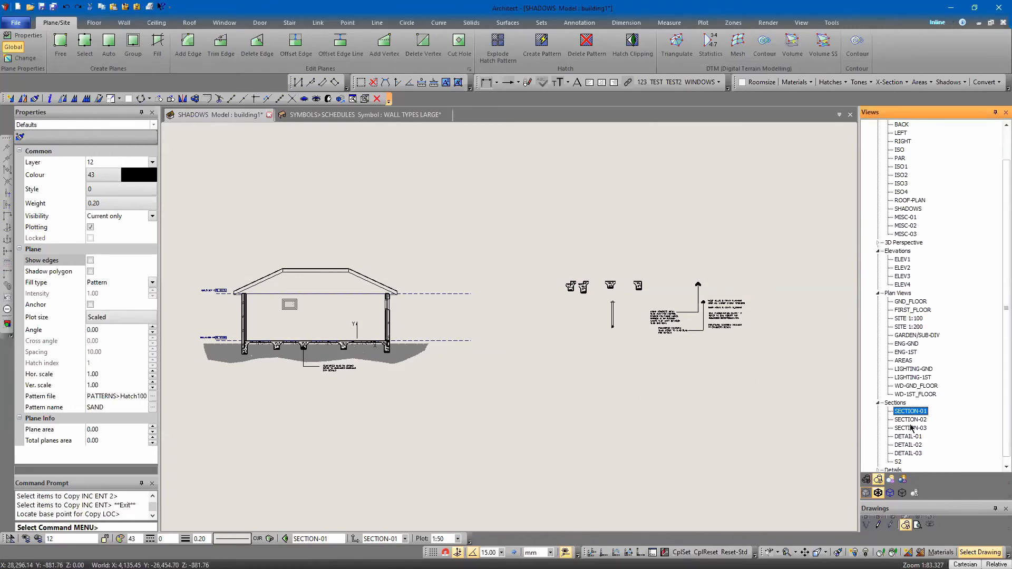
Switch to the ELEV2 view and paste the two copied beam details below the brick wall
double_click(906, 270)
scroll(486, 391, down, 3)
middle_drag(501, 393, 505, 354)
scroll(516, 358, up, 3)
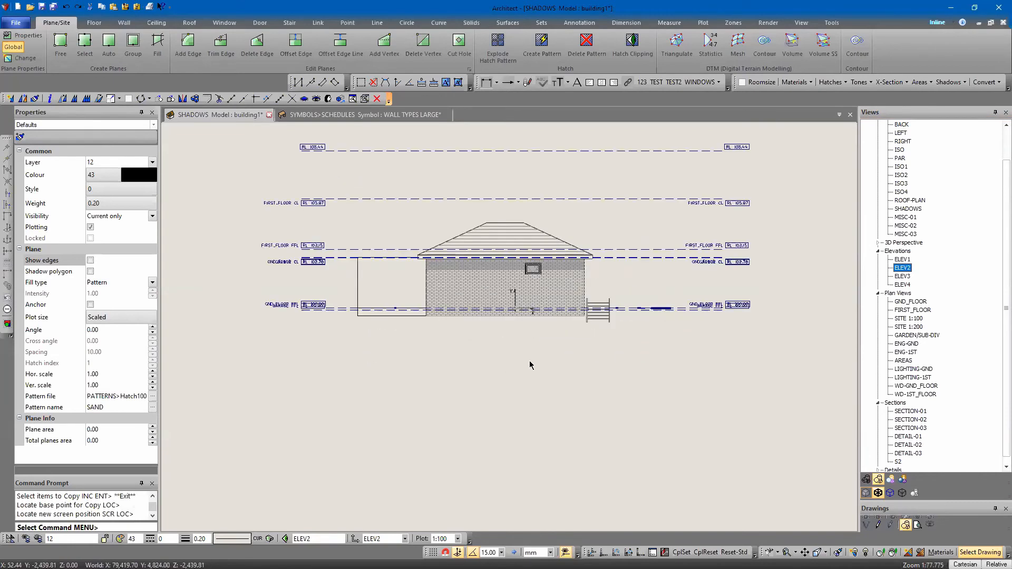
click(127, 8)
scroll(494, 381, up, 2)
scroll(494, 382, up, 6)
key(Escape)
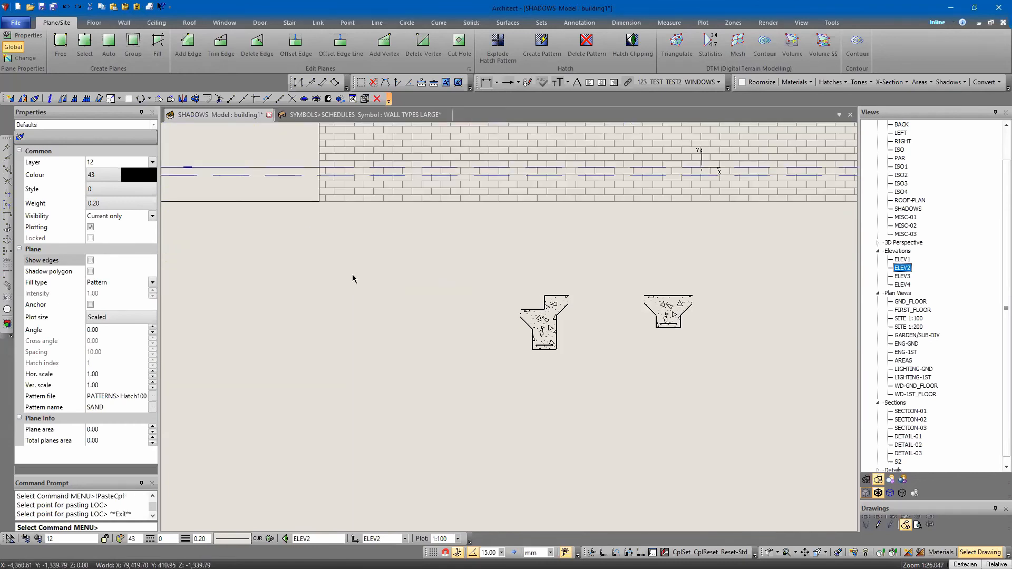
scroll(340, 319, down, 2)
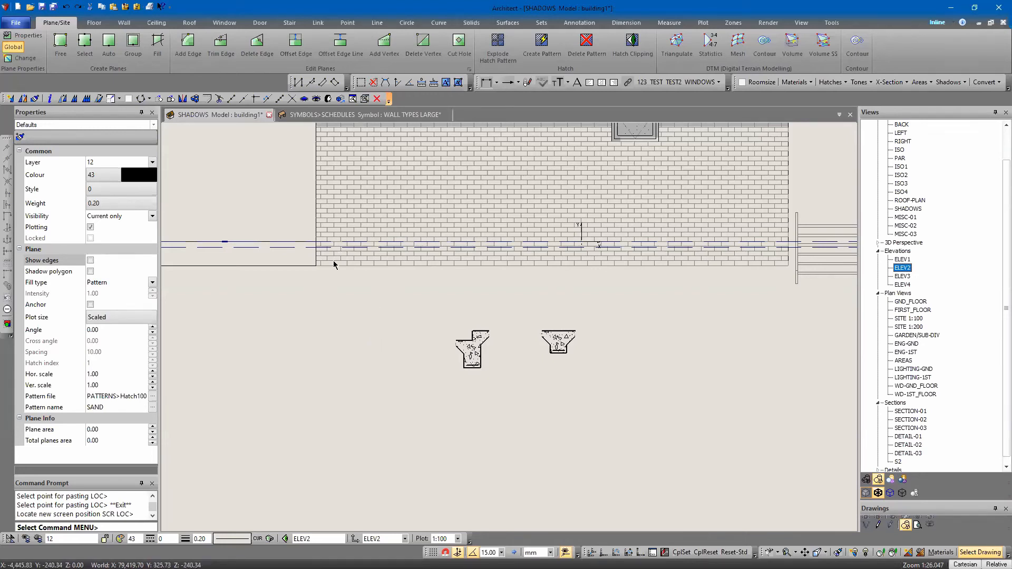
Unpack the roof detail set above the beam details in SECTION-01 into its separate parts
scroll(333, 264, down, 3)
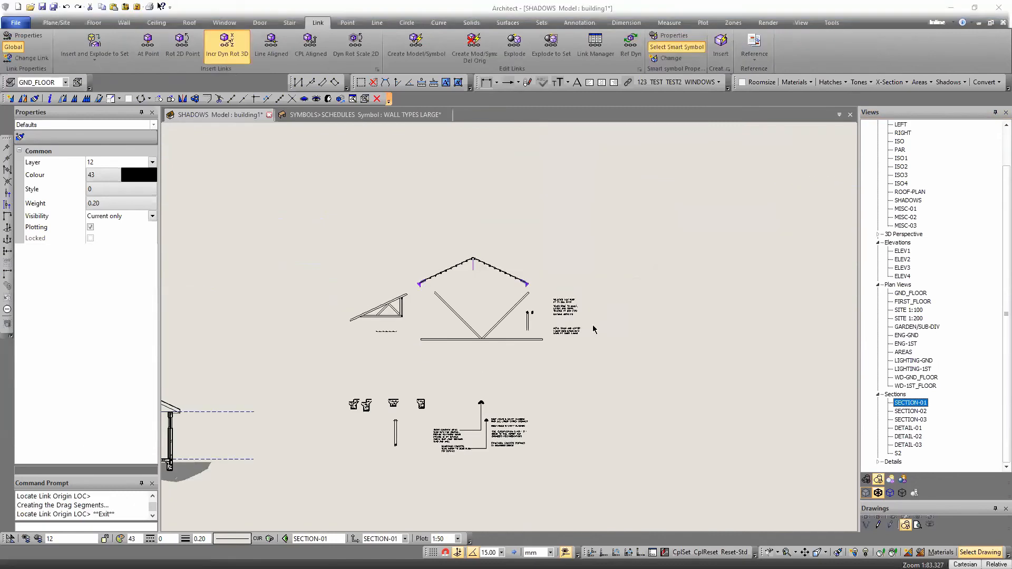
scroll(474, 340, up, 2)
click(482, 339)
right_click(553, 301)
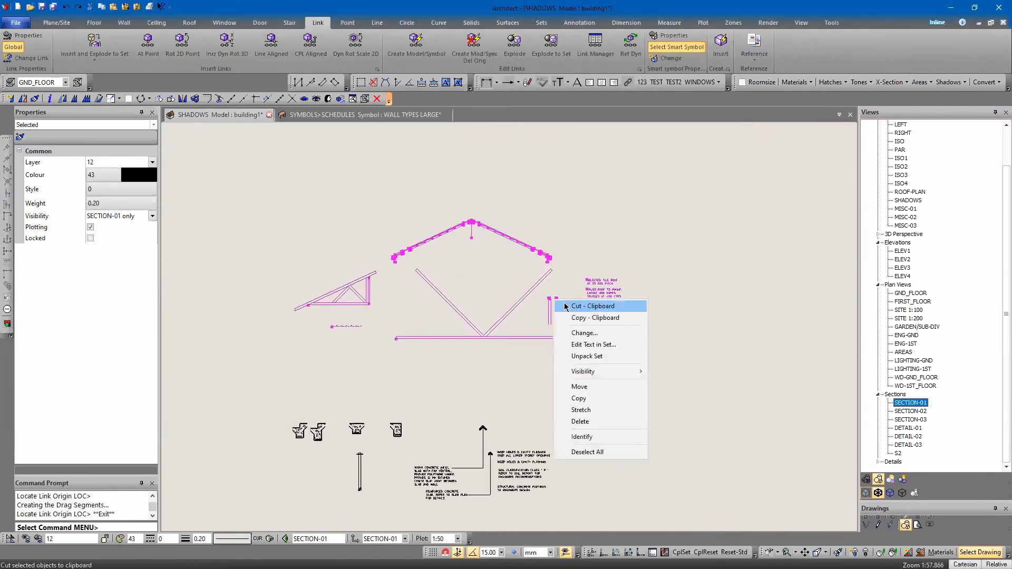
click(586, 356)
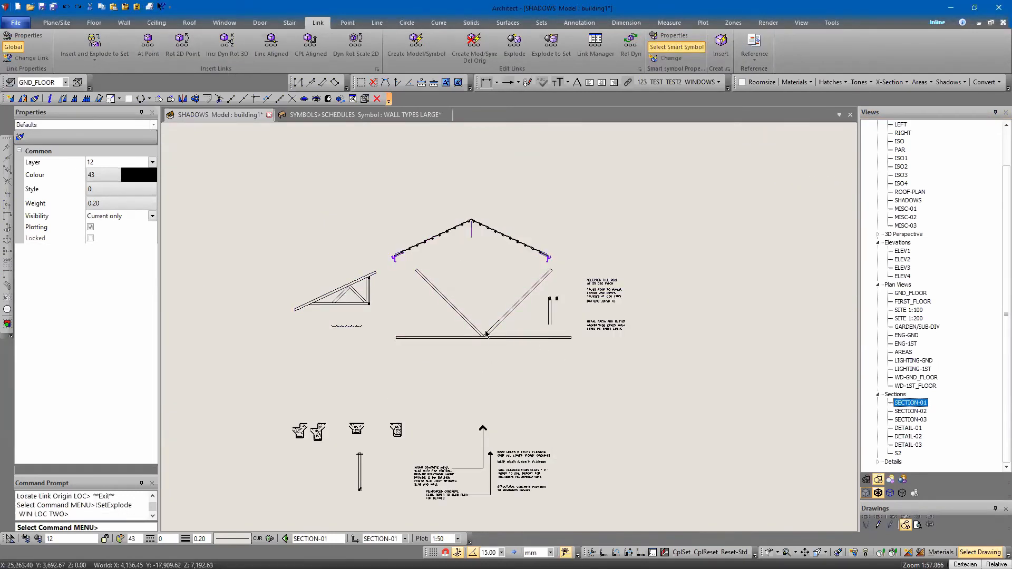
Unpack the grouped roof truss detail of diagonal webs and bottom chord into separate members
scroll(488, 350, up, 5)
right_click(526, 312)
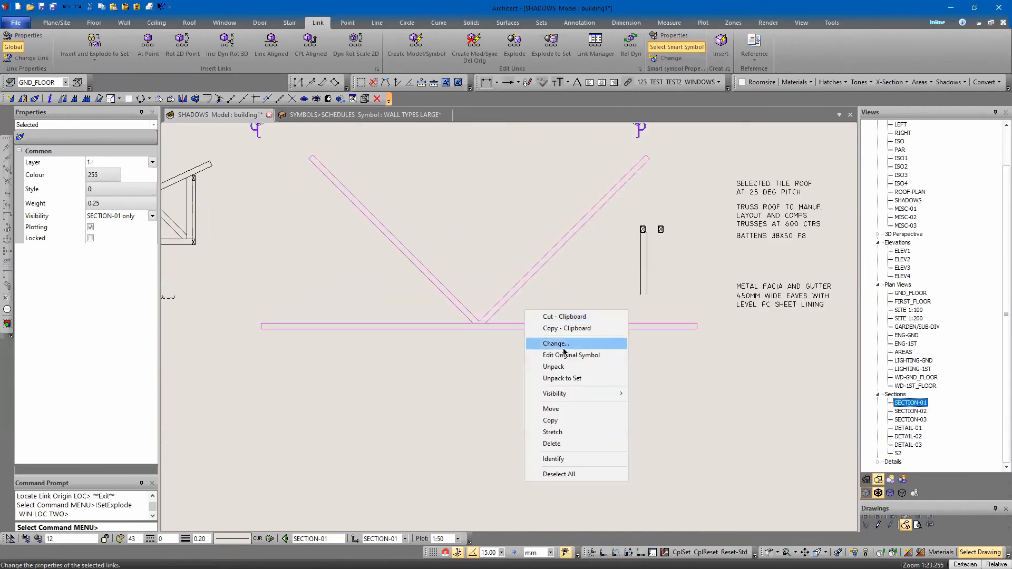
click(553, 380)
click(474, 326)
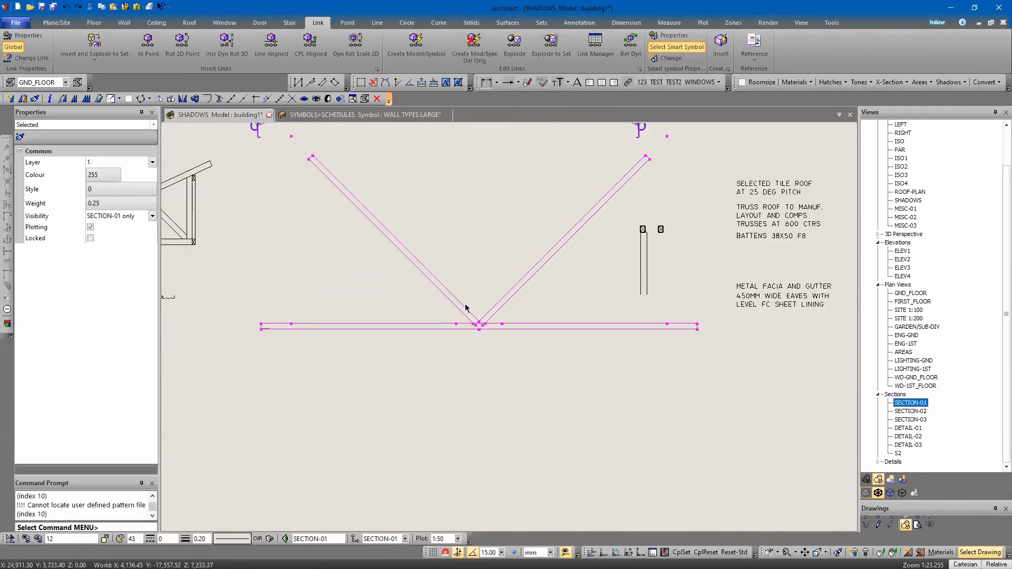
right_click(473, 313)
click(523, 366)
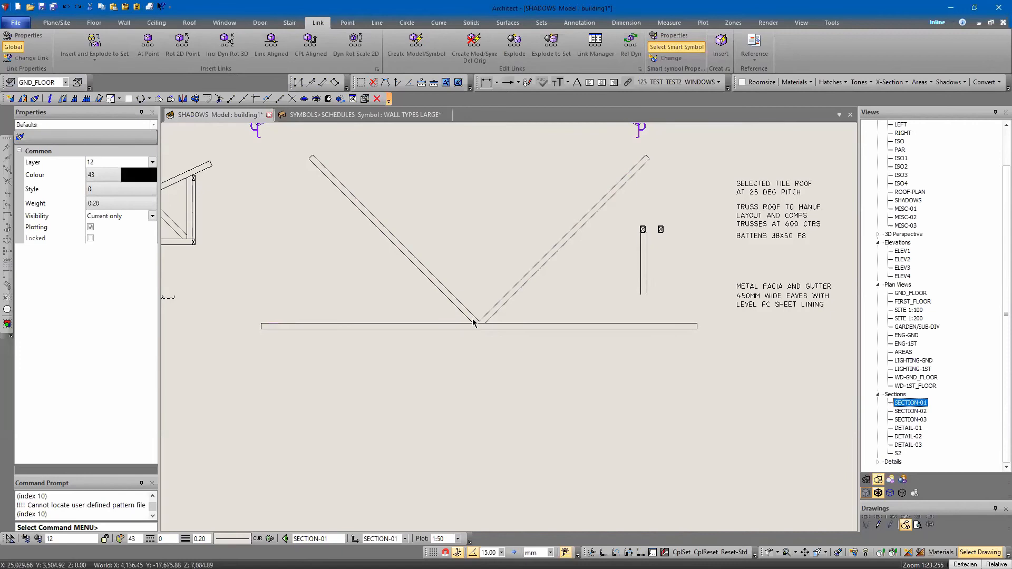
Move the bottom chord and both diagonal webs from their lower end corner onto the top of the section's left inner wall leaf
click(454, 327)
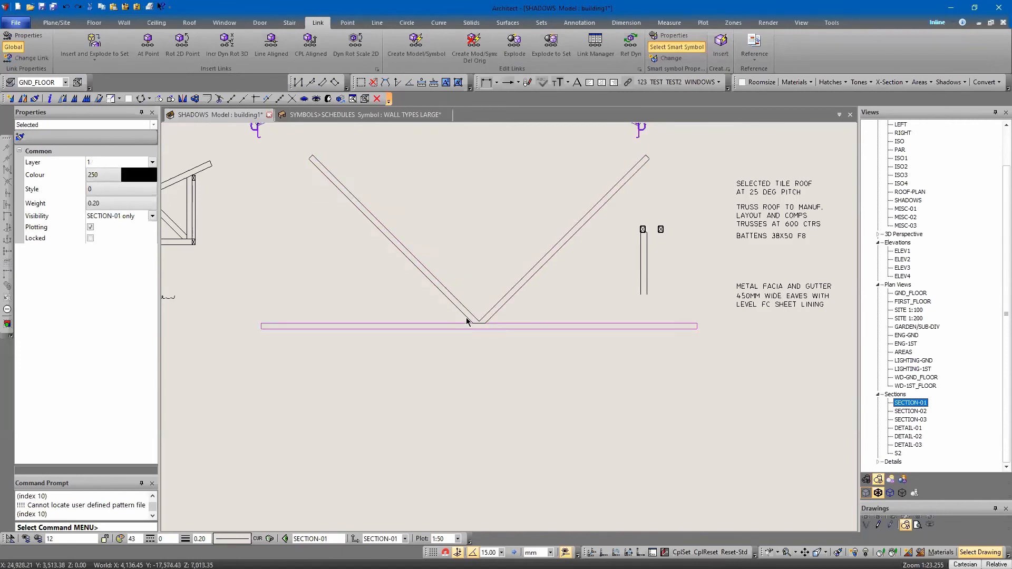
click(467, 318)
shift+click(460, 325)
right_click(545, 280)
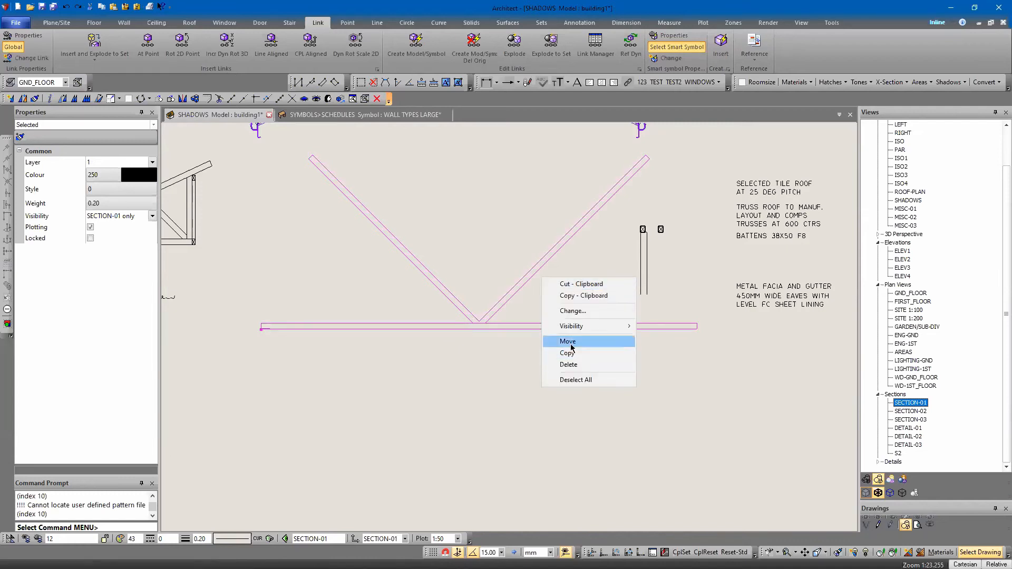
click(568, 341)
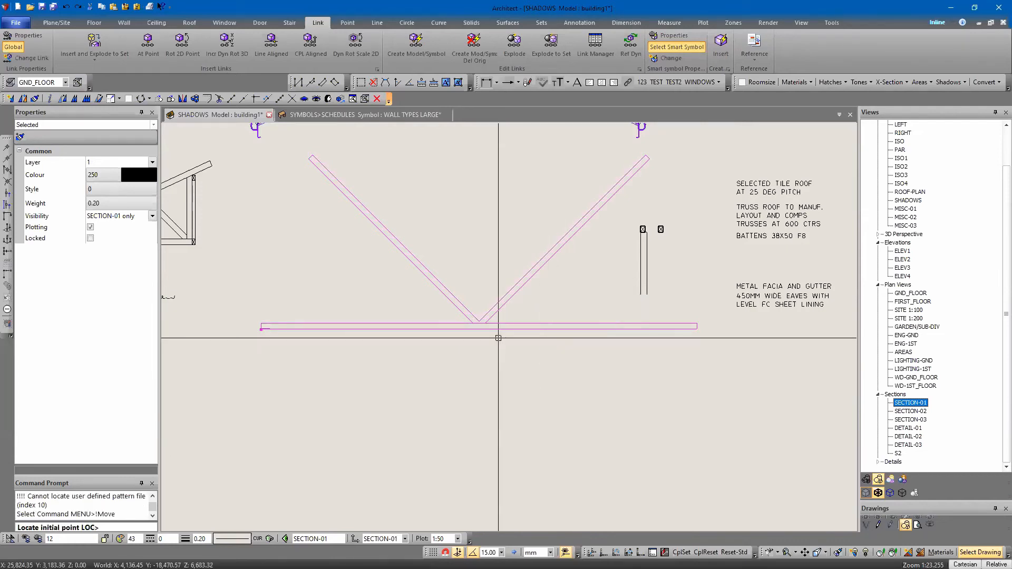
click(259, 329)
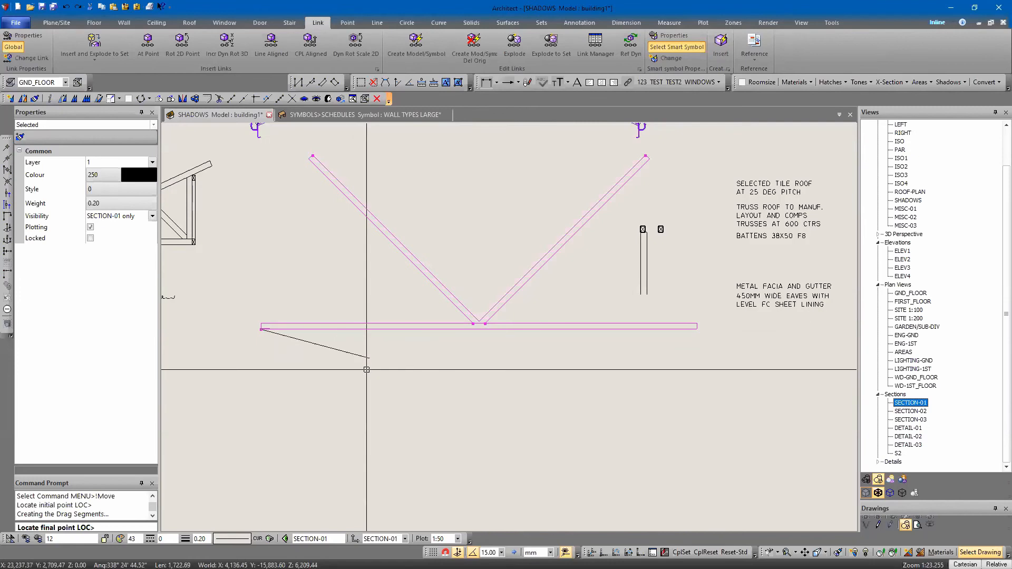
scroll(337, 369, down, 5)
scroll(383, 423, up, 5)
scroll(384, 423, down, 2)
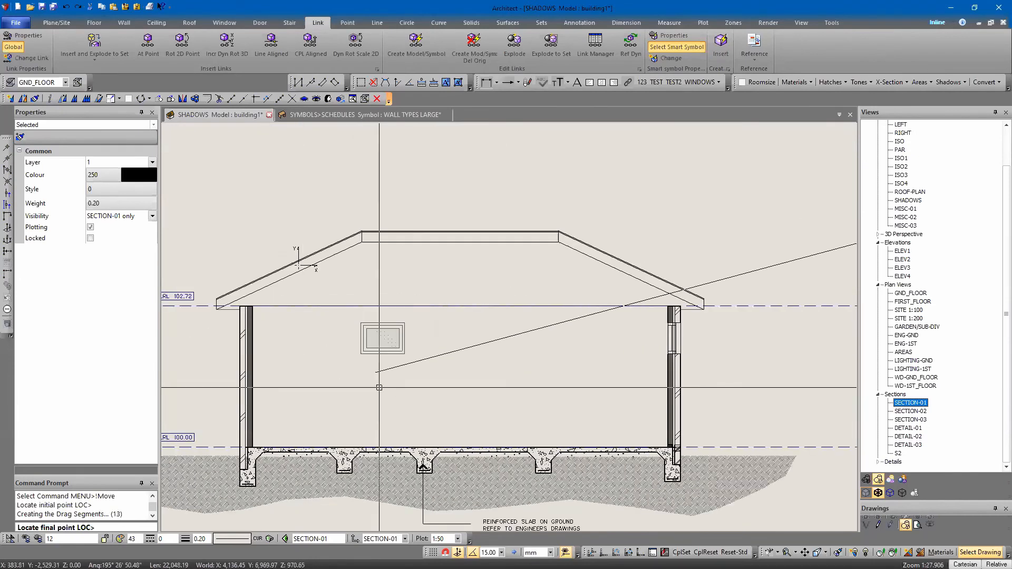
scroll(303, 231, up, 6)
scroll(396, 279, down, 6)
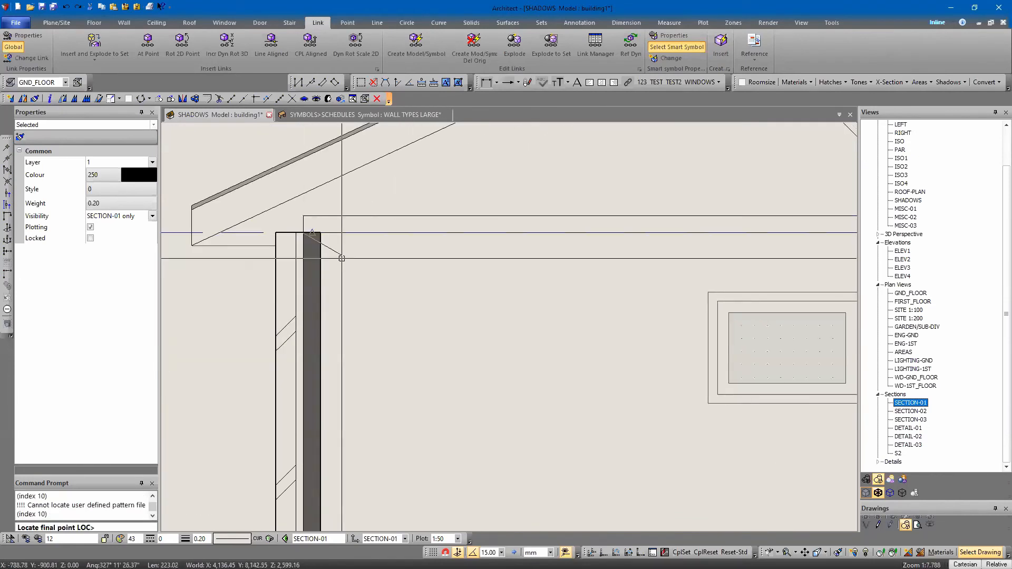
key(Escape)
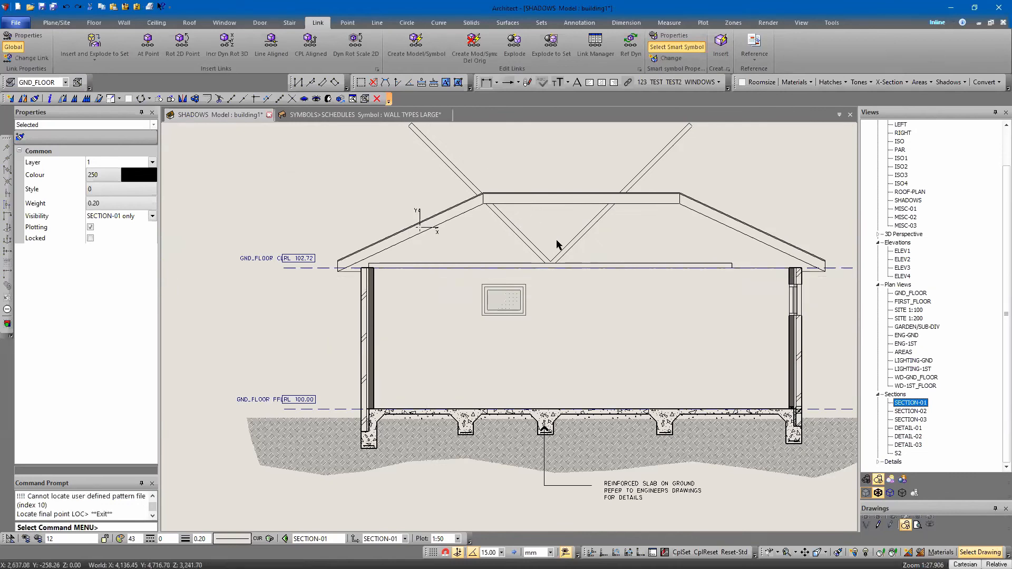
Nudge the V-shaped pair of webs left along the bottom chord
click(538, 249)
key(Left)
key(Left)
key(Left)
key(Left)
key(Left)
key(Left)
key(Left)
key(Left)
key(Left)
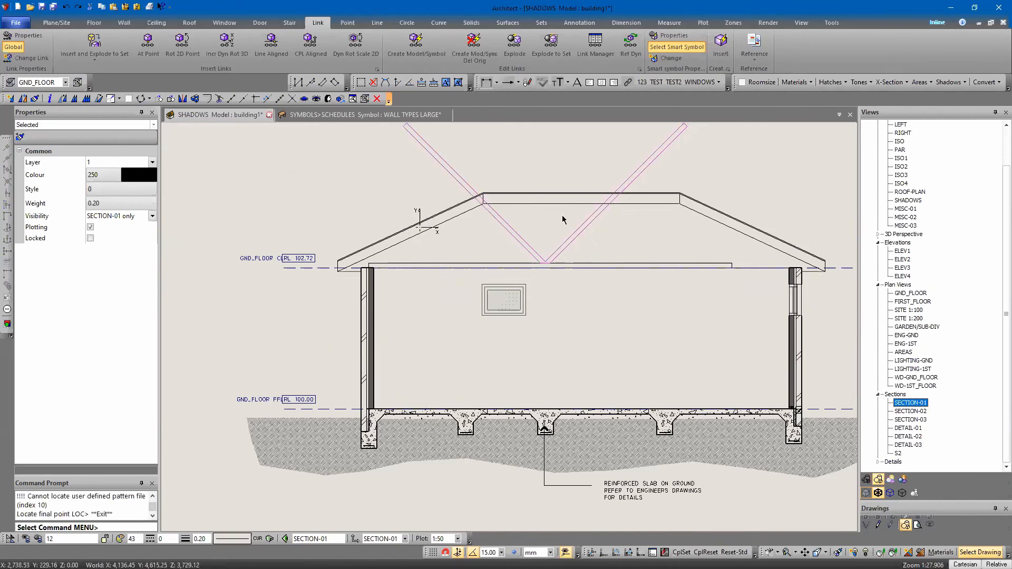
key(Left)
key(Left)
key(Left)
key(Left)
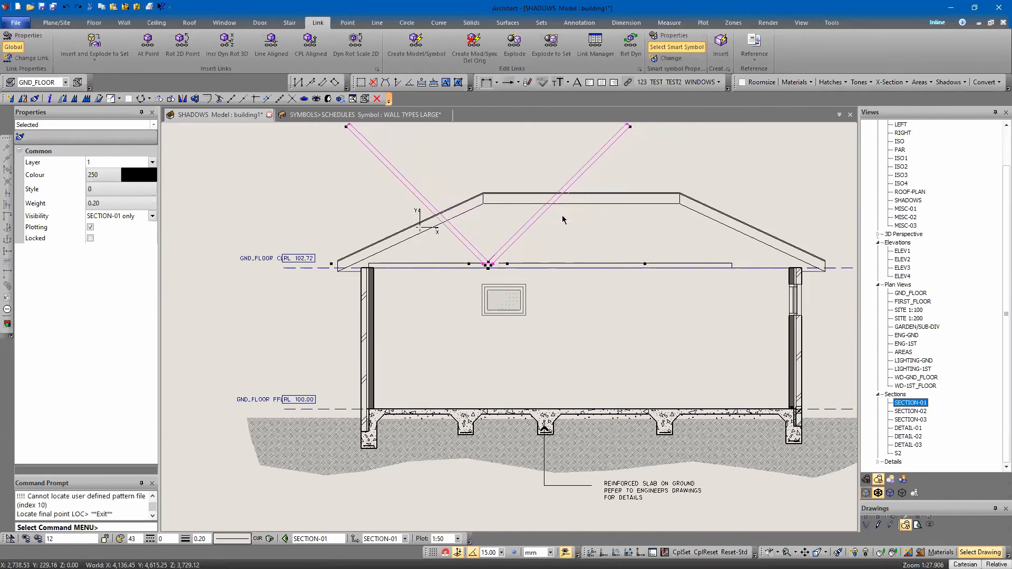
Copy the V-shaped web pair horizontally to the right along the bottom chord
right_click(503, 252)
click(548, 366)
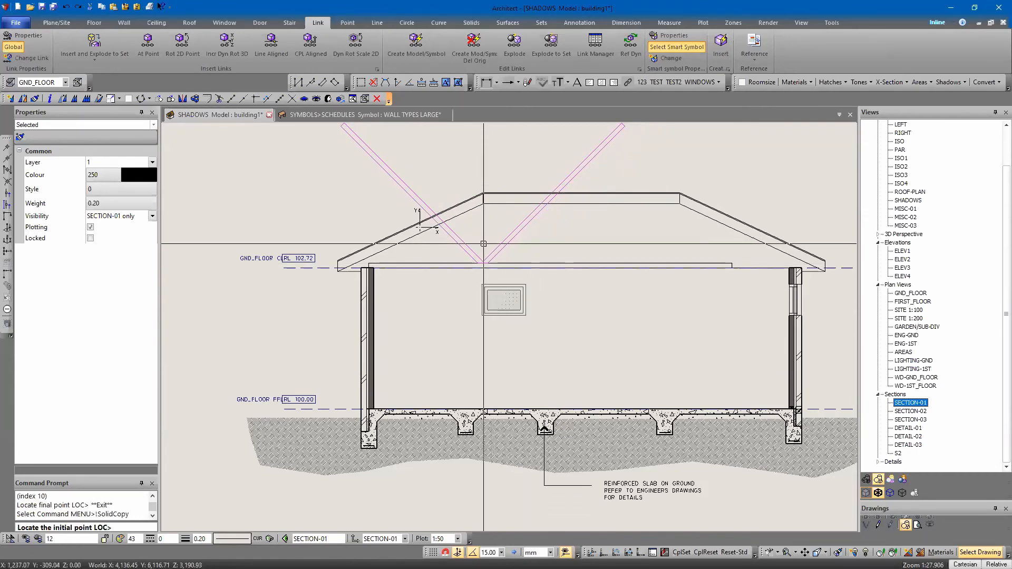
click(483, 260)
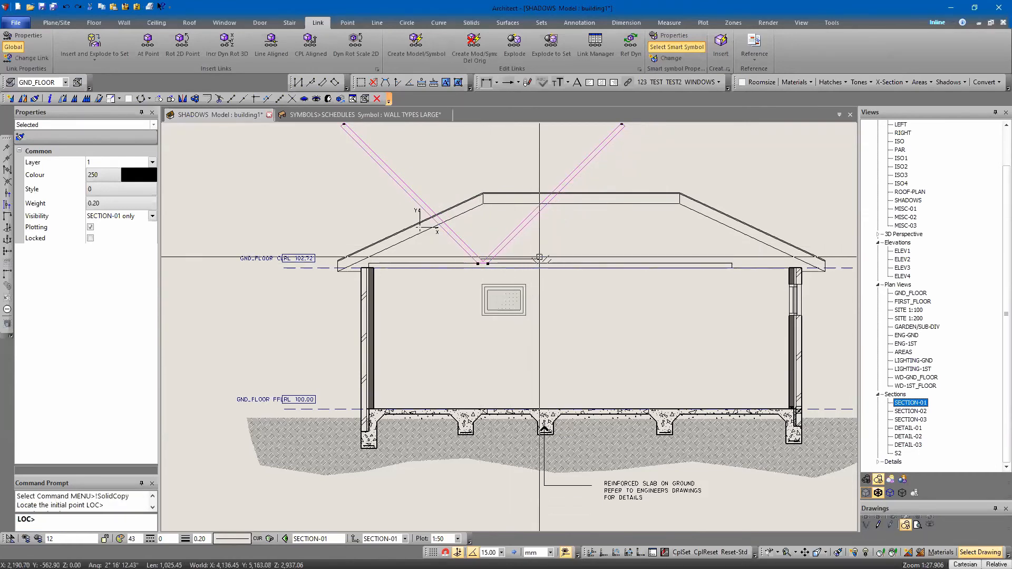
click(596, 259)
key(Escape)
click(588, 256)
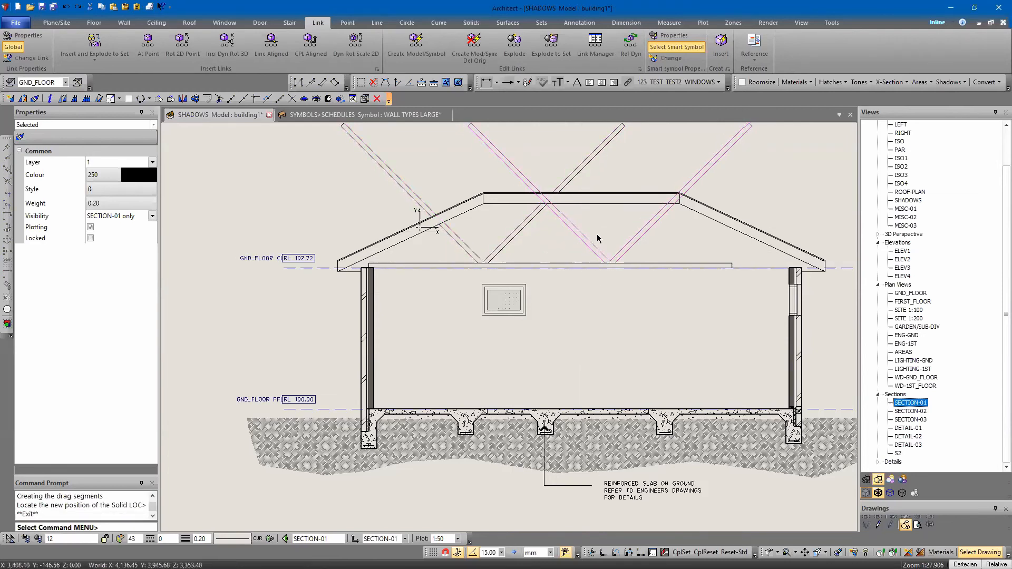
Select both web pairs and nudge them together slightly left along the bottom chord
shift+click(521, 236)
key(Right)
key(Right)
key(Right)
key(Right)
key(Left)
key(Left)
key(Left)
key(Left)
key(Left)
key(Left)
key(Left)
key(Left)
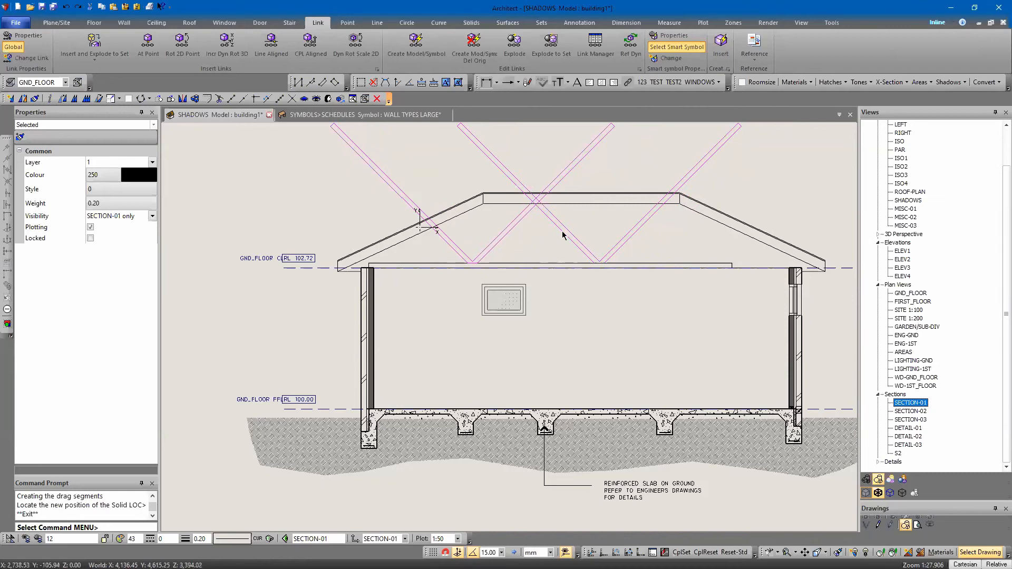
Duplicate the webs further right along the bottom chord and delete the surplus pair, keeping three V-shaped pairs
right_click(609, 242)
click(632, 312)
click(610, 264)
key(Escape)
key(Delete)
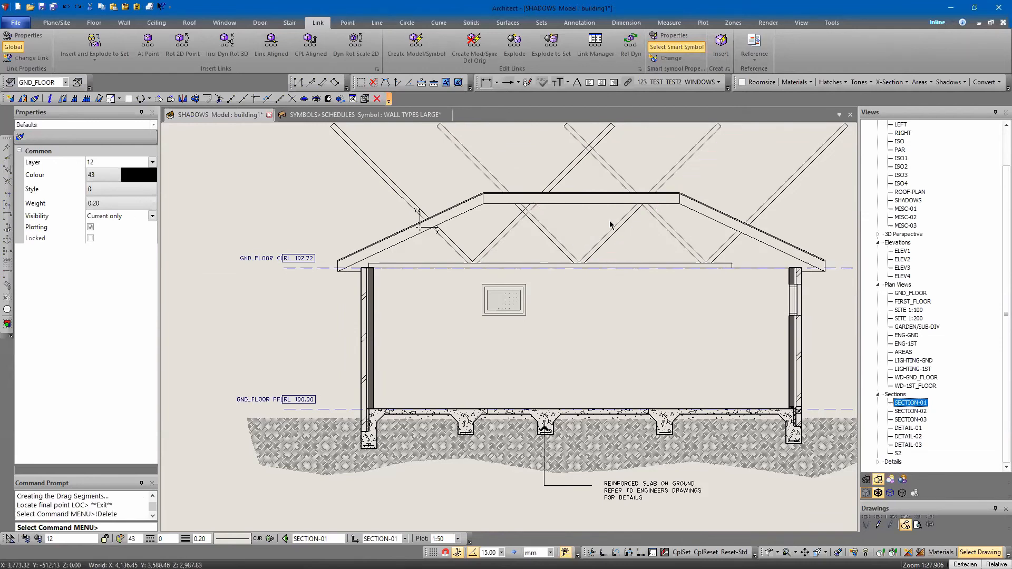
Slice the first pair's two webs along the underside of the left rafter, keeping the parts below it
middle_drag(547, 196, 505, 195)
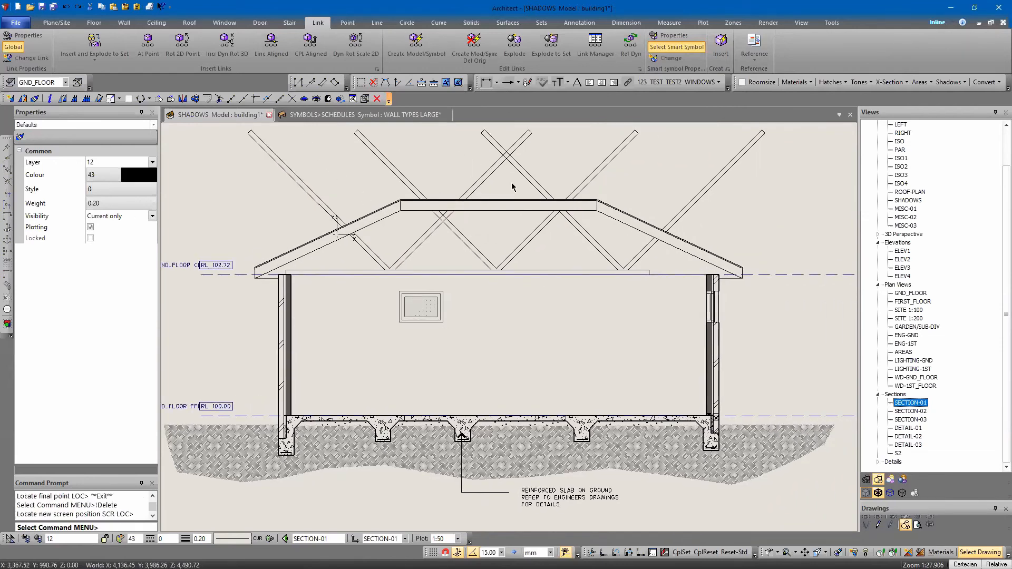
middle_drag(469, 147, 525, 178)
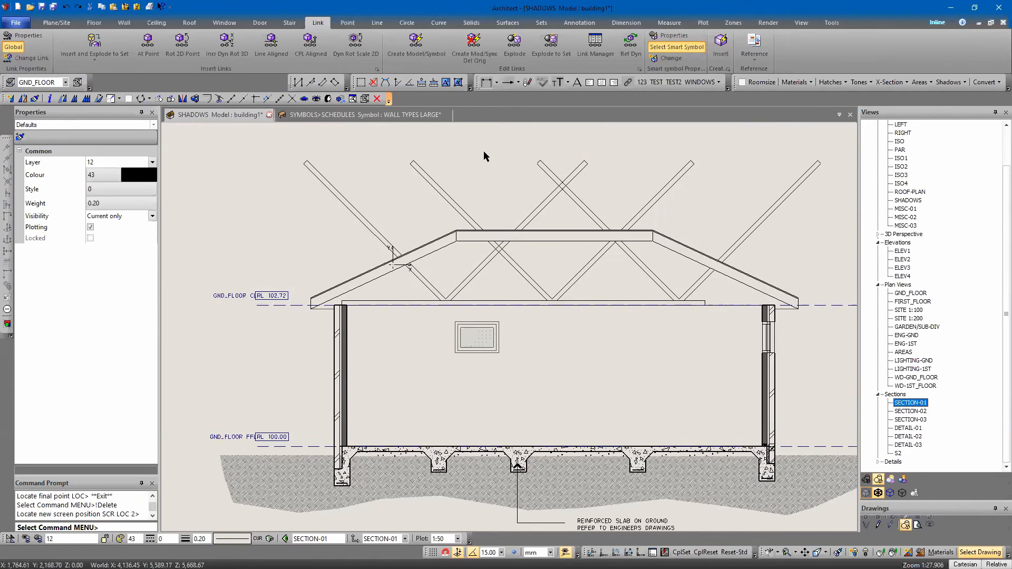
click(471, 22)
click(588, 48)
click(312, 309)
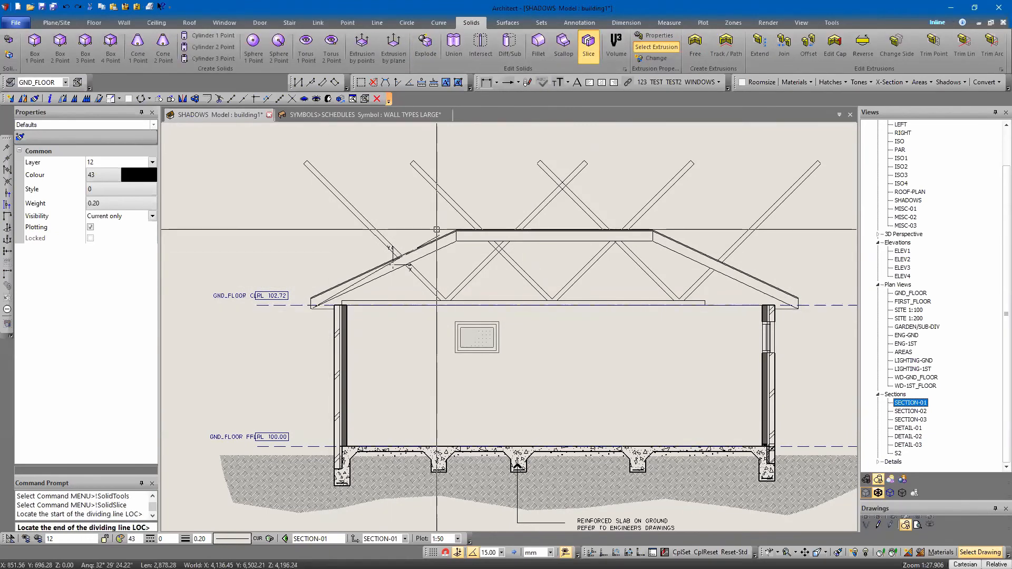
click(456, 242)
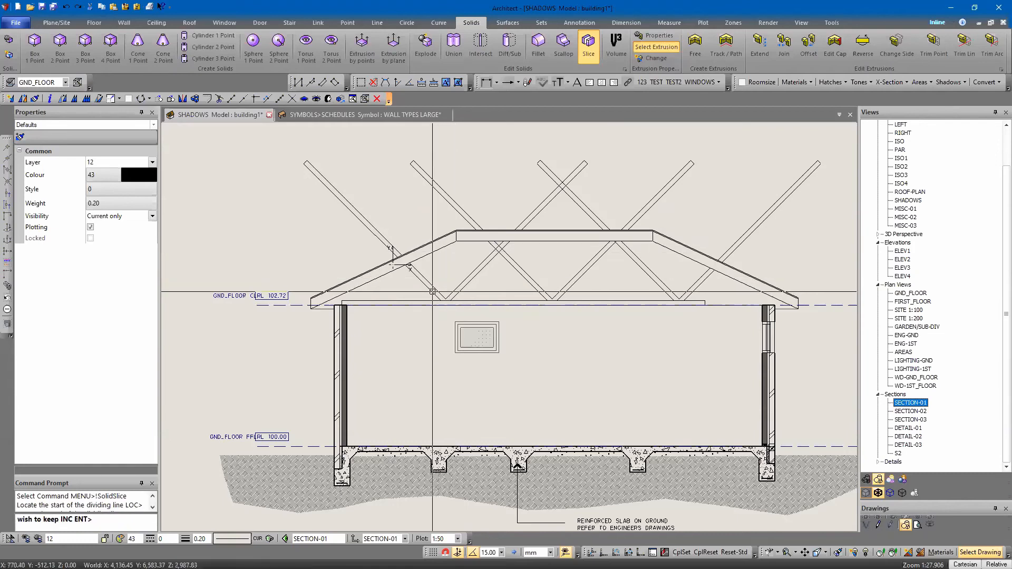
click(432, 291)
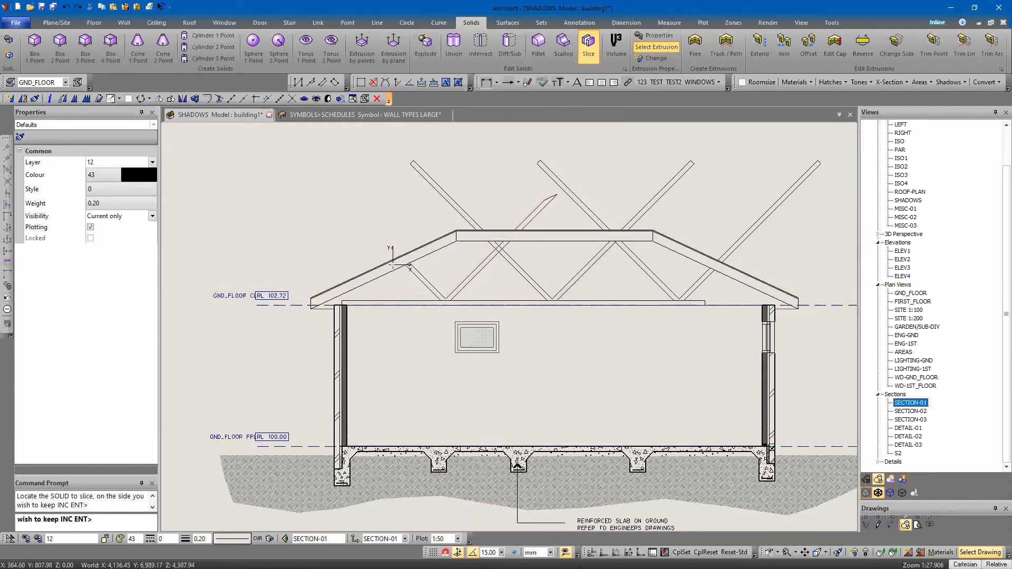
key(Escape)
Slice the webs that cross the flat top chord along its underside, keeping the lower parts
click(456, 242)
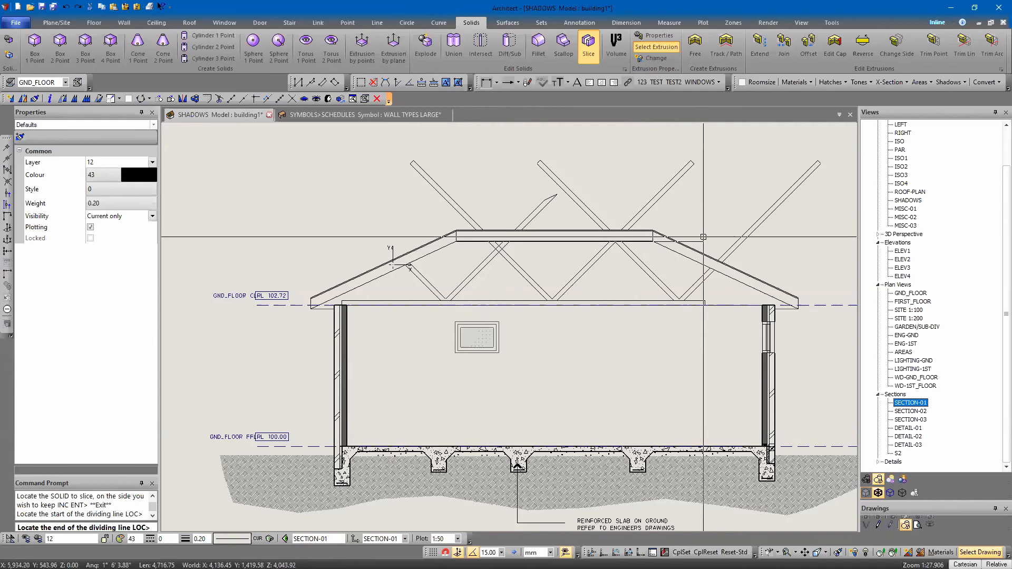
click(728, 235)
click(483, 266)
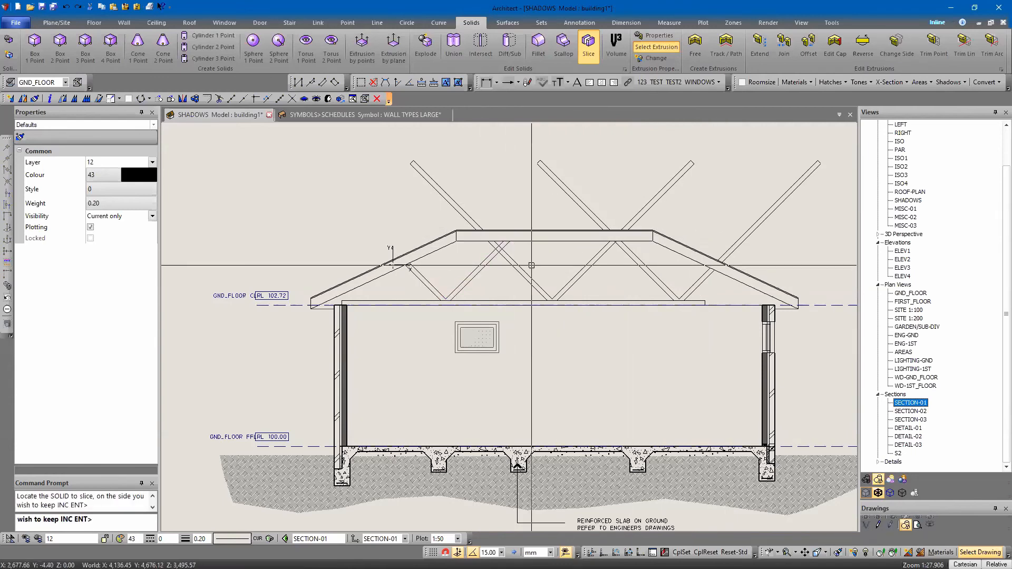
click(531, 275)
click(649, 268)
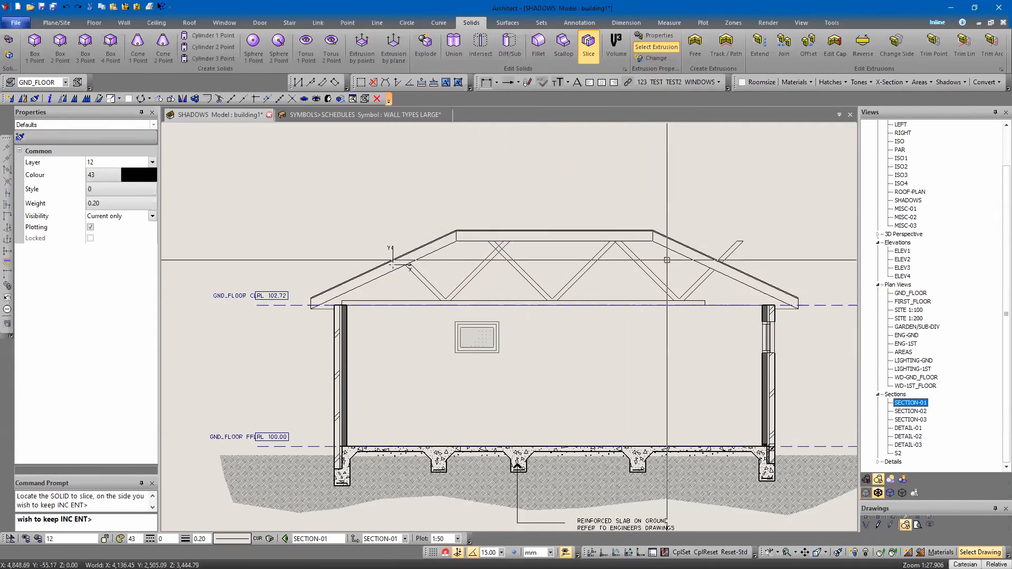
key(Escape)
Slice the rightmost web along the underside of the right rafter, keeping the part inside the roof
click(654, 241)
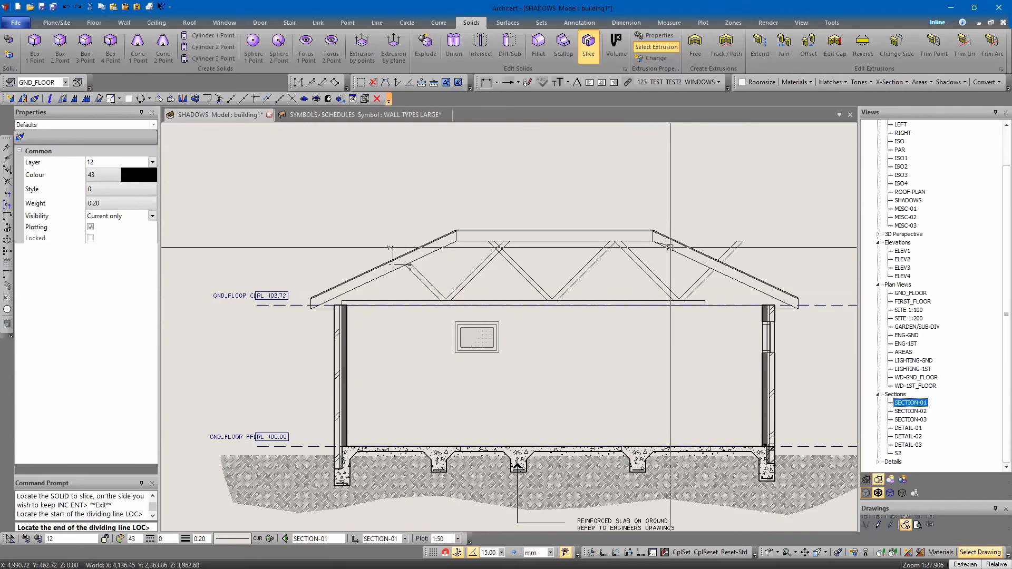
click(798, 306)
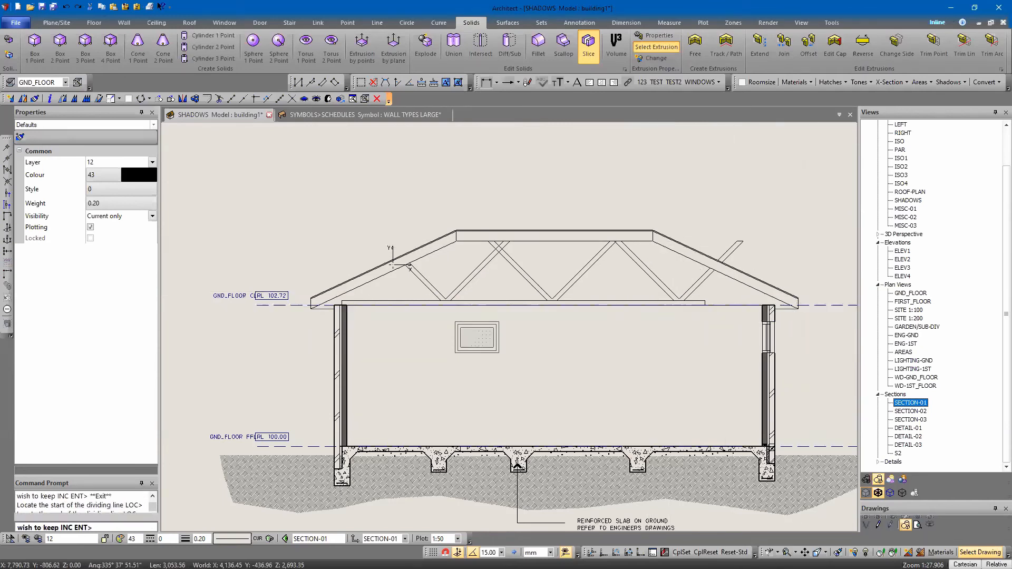
click(694, 290)
key(Escape)
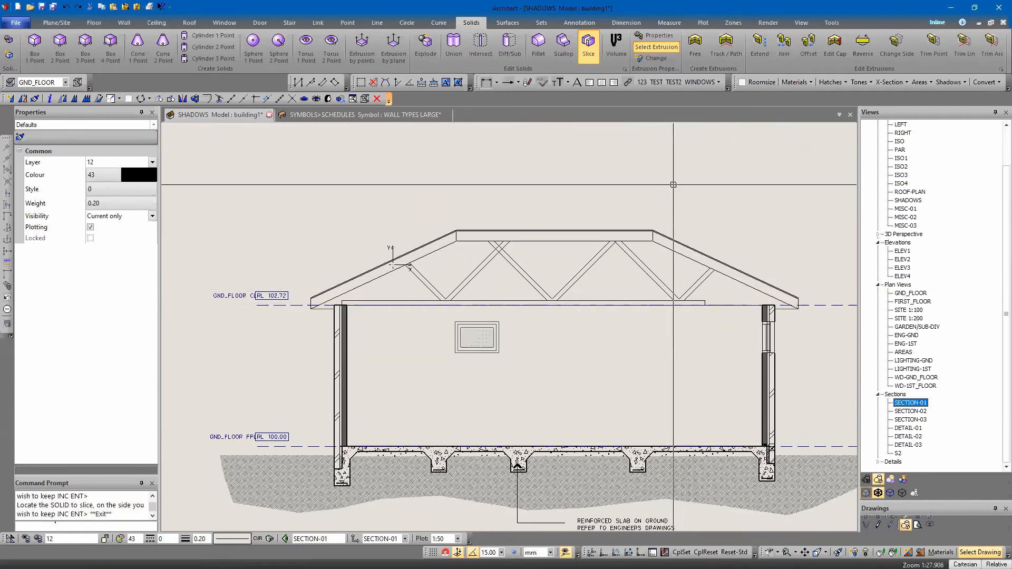
key(Escape)
Nudge the leftmost web pair left so its top clears the neighbouring pair under the top chord
scroll(585, 303, up, 2)
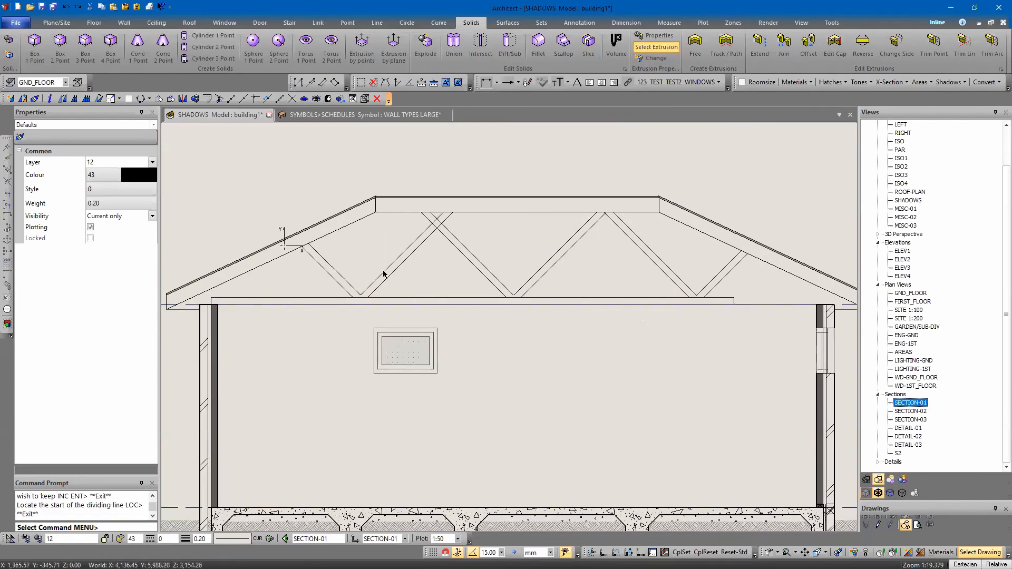
key(Left)
key(Left)
key(Left)
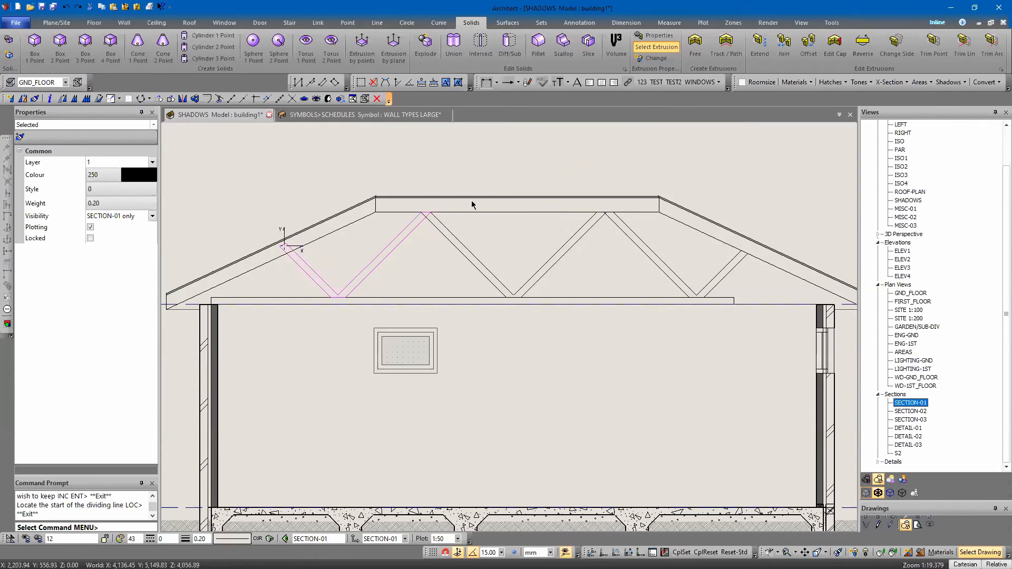
key(Left)
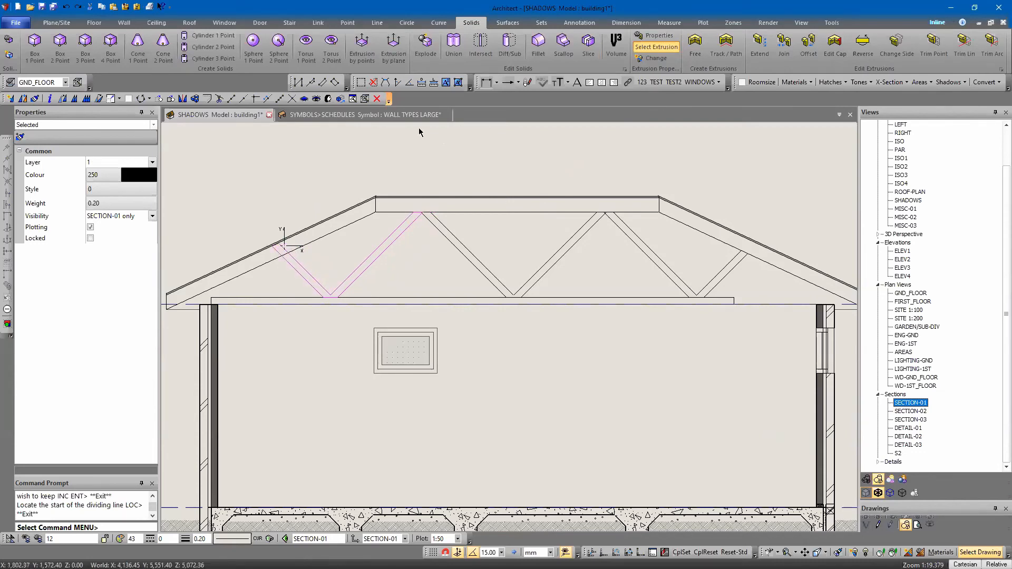
click(435, 160)
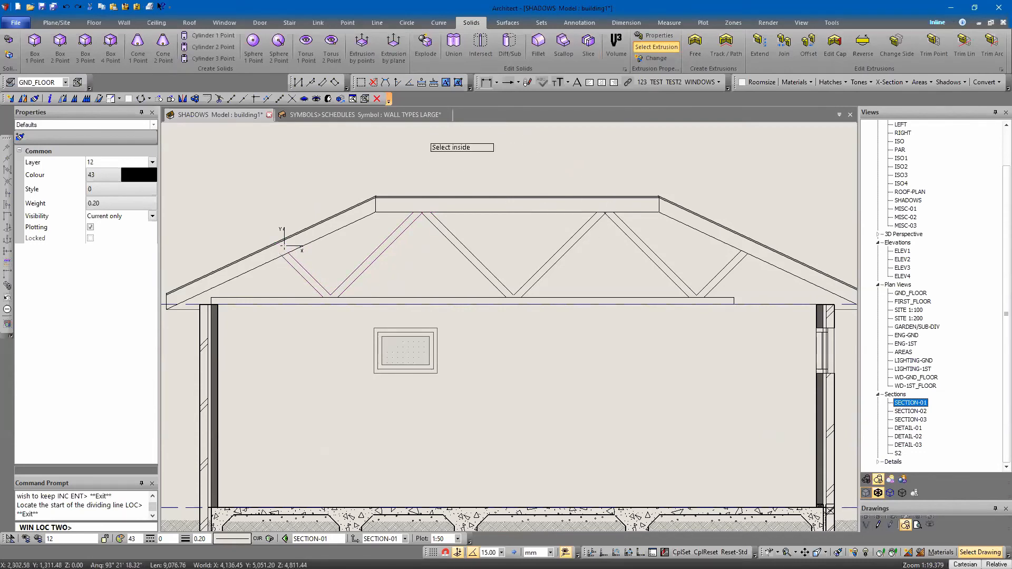
key(Escape)
Slice the shifted leftmost web along the underside of the left rafter, keeping the part below it
click(582, 47)
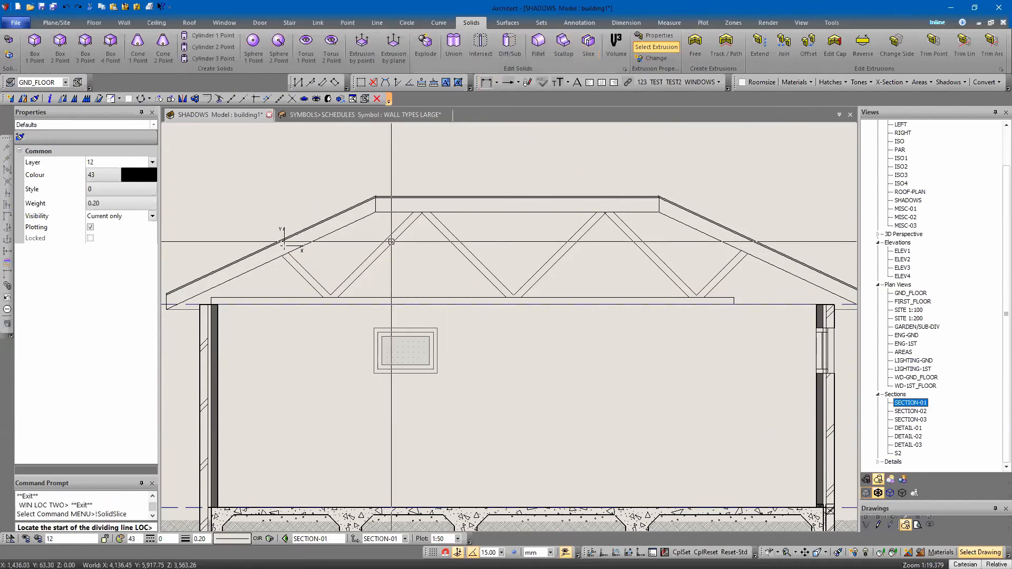
click(208, 315)
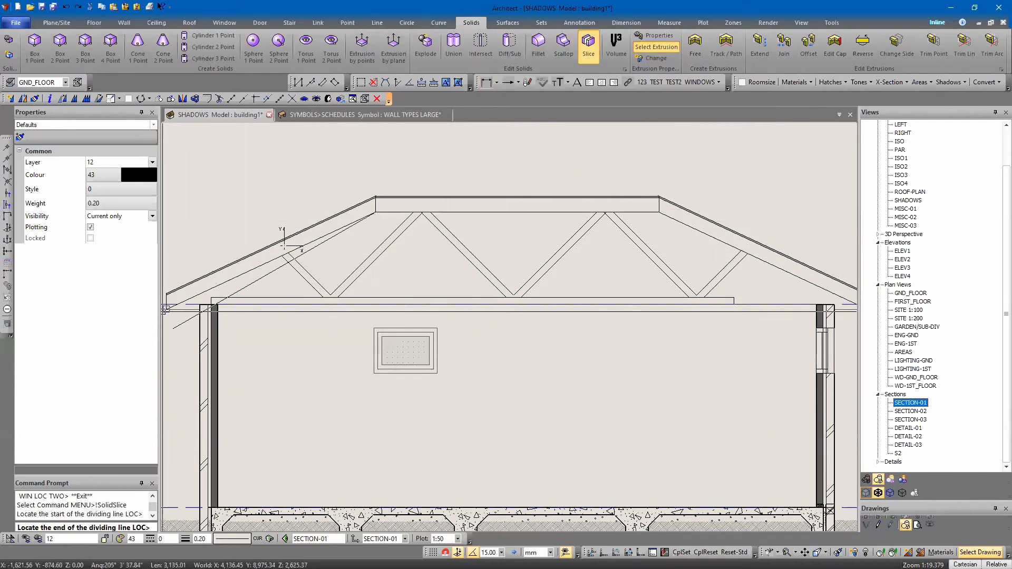
click(167, 309)
click(312, 284)
scroll(346, 296, down, 2)
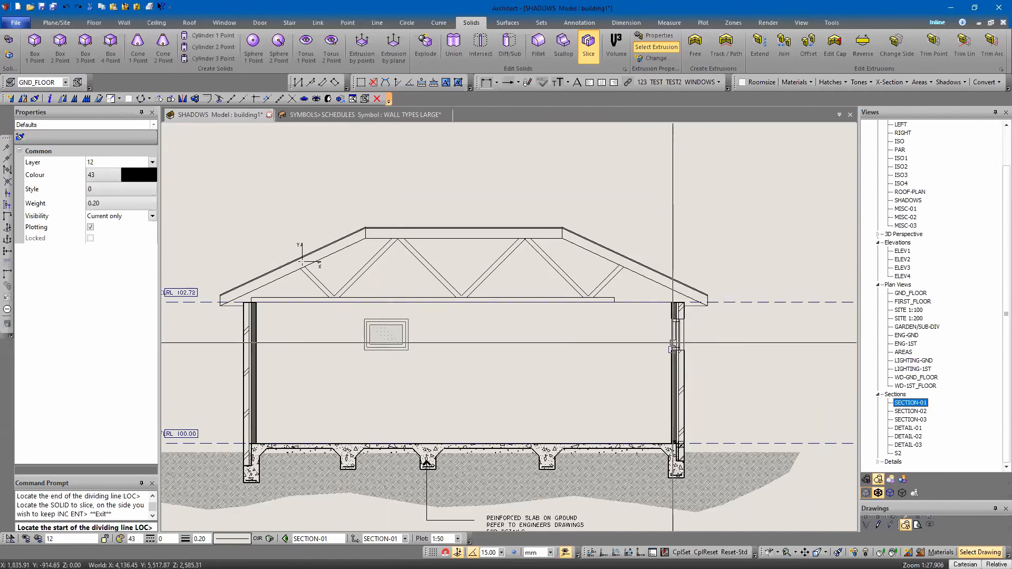
Copy the truss's bottom chord horizontally so the copy overlaps the original and ends at the right wall
key(Escape)
scroll(519, 298, up, 2)
click(502, 300)
right_click(543, 301)
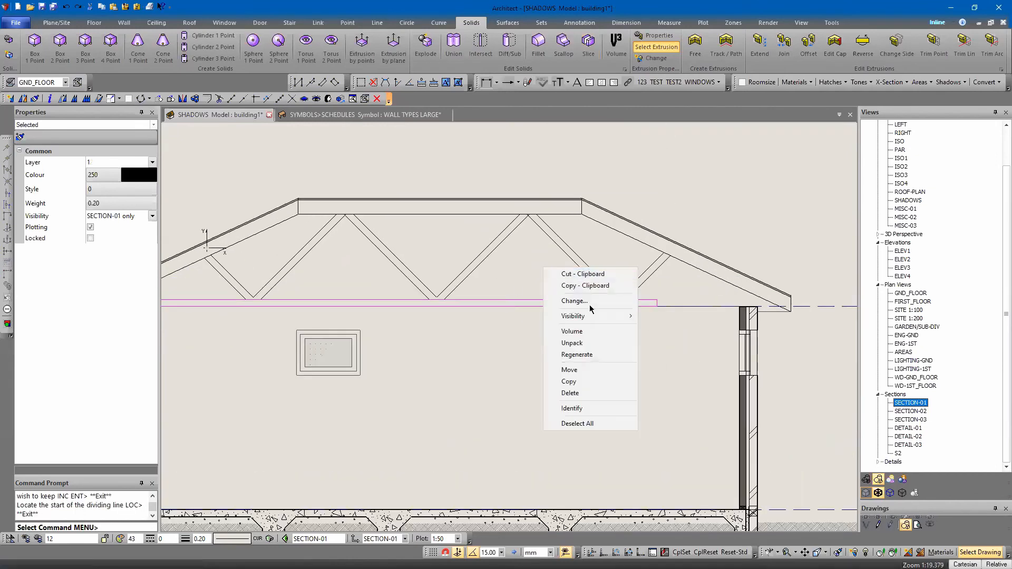
click(569, 385)
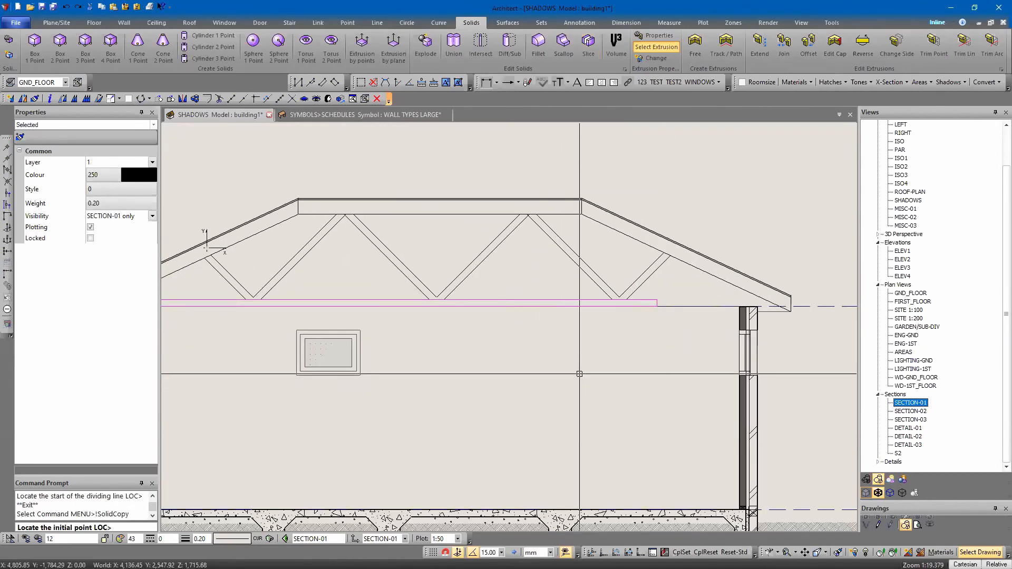
click(657, 305)
key(Escape)
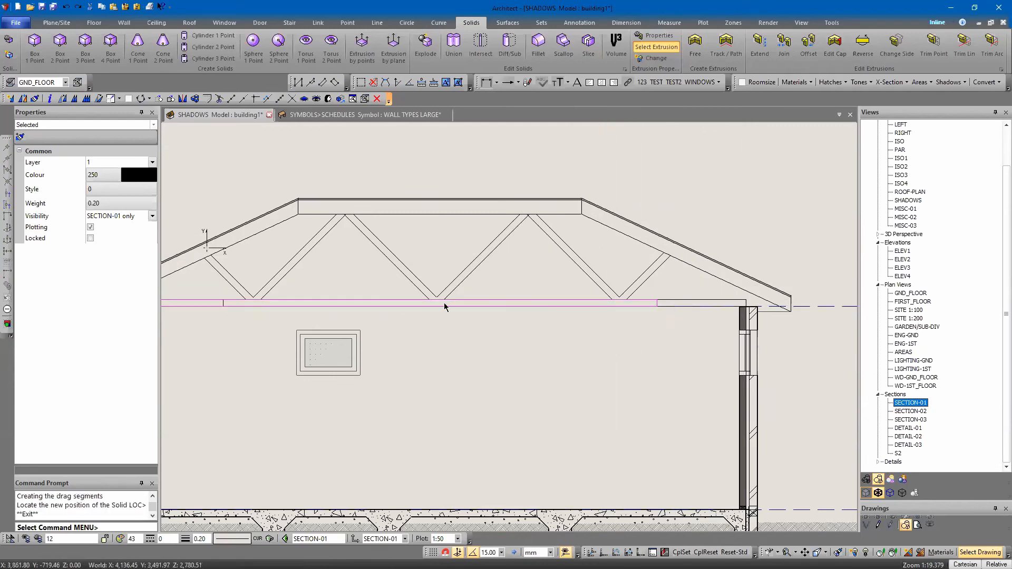
Union the original bottom chord and its overlapping copy into one solid
key(Escape)
click(455, 43)
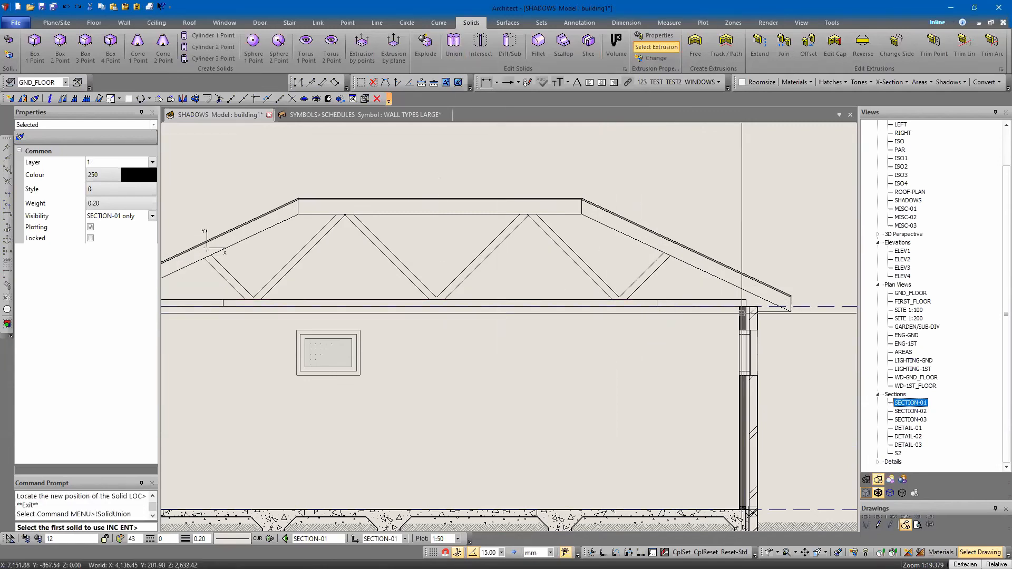
click(210, 303)
key(Escape)
Copy the half-truss symbol from the spare details beside the section onto the top inner corner of the left wall
scroll(382, 274, down, 3)
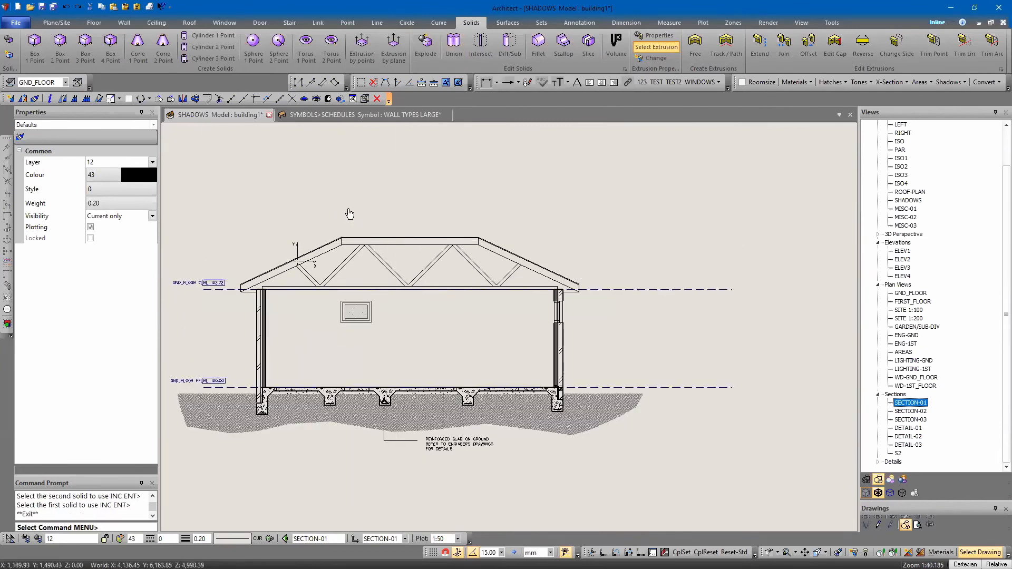
middle_drag(350, 215, 421, 216)
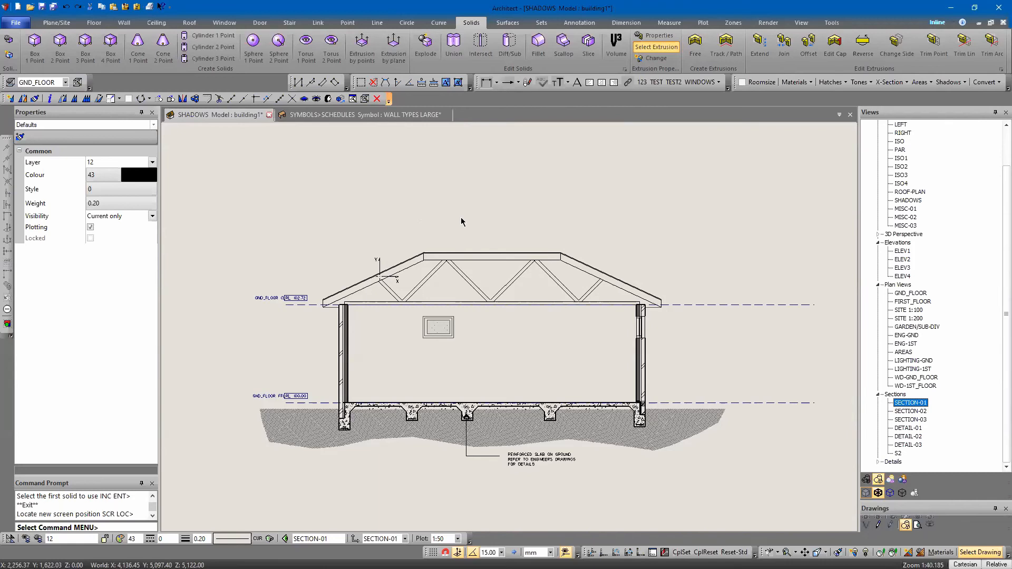
scroll(460, 217, down, 1)
middle_drag(458, 204, 332, 299)
scroll(351, 284, down, 4)
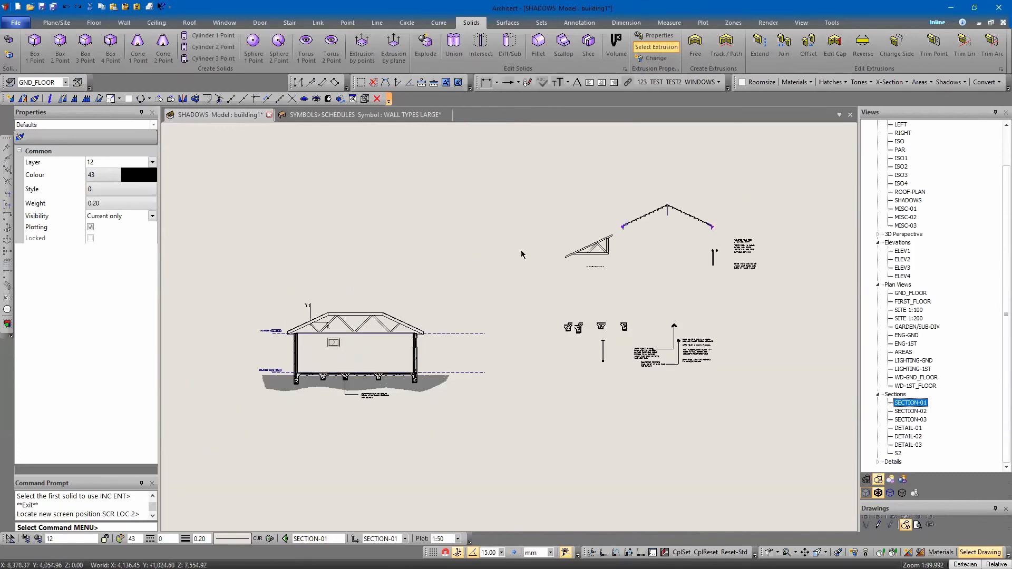
click(602, 252)
scroll(596, 261, up, 5)
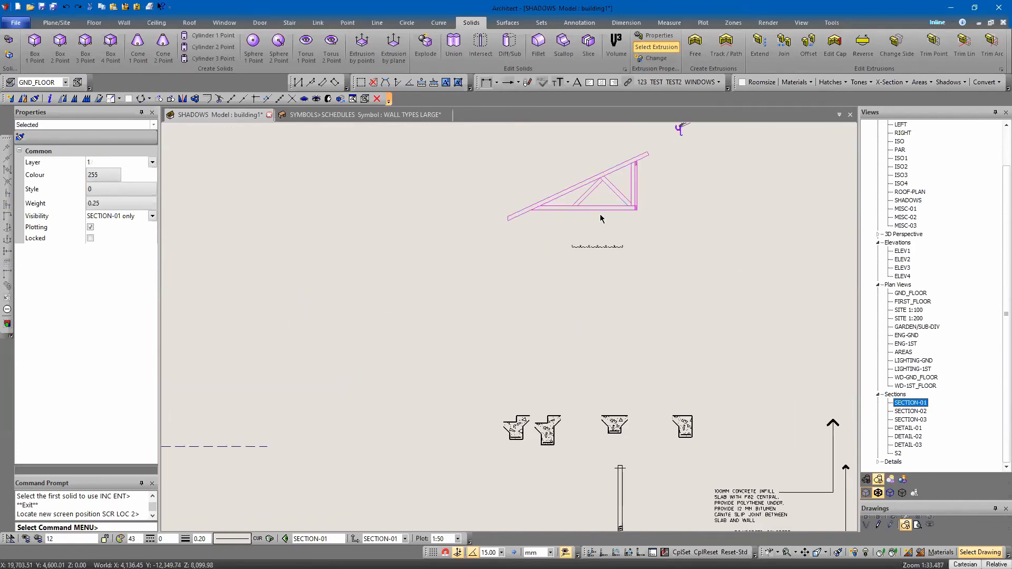
right_click(707, 212)
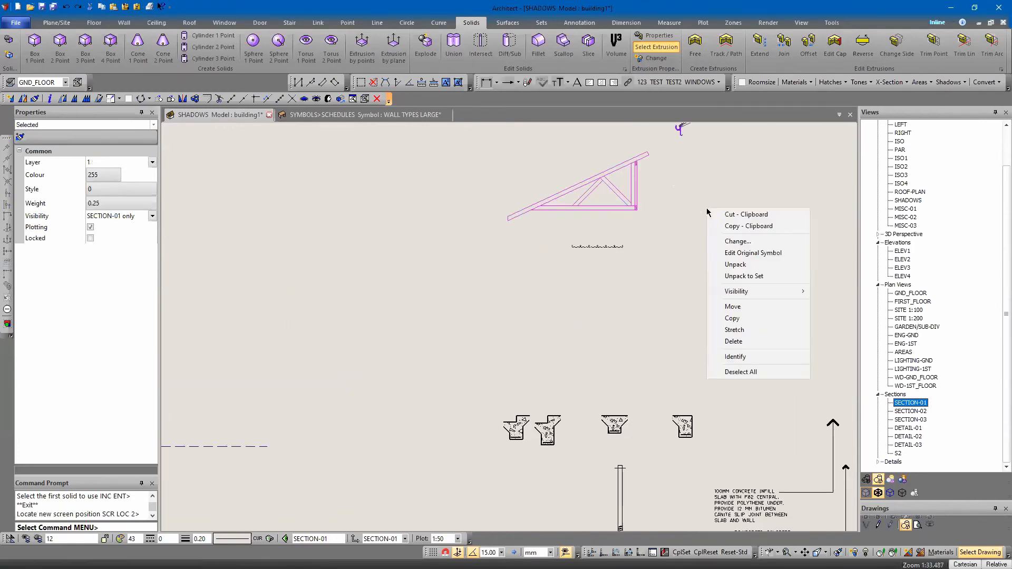
click(732, 318)
scroll(424, 344, down, 5)
scroll(425, 344, up, 8)
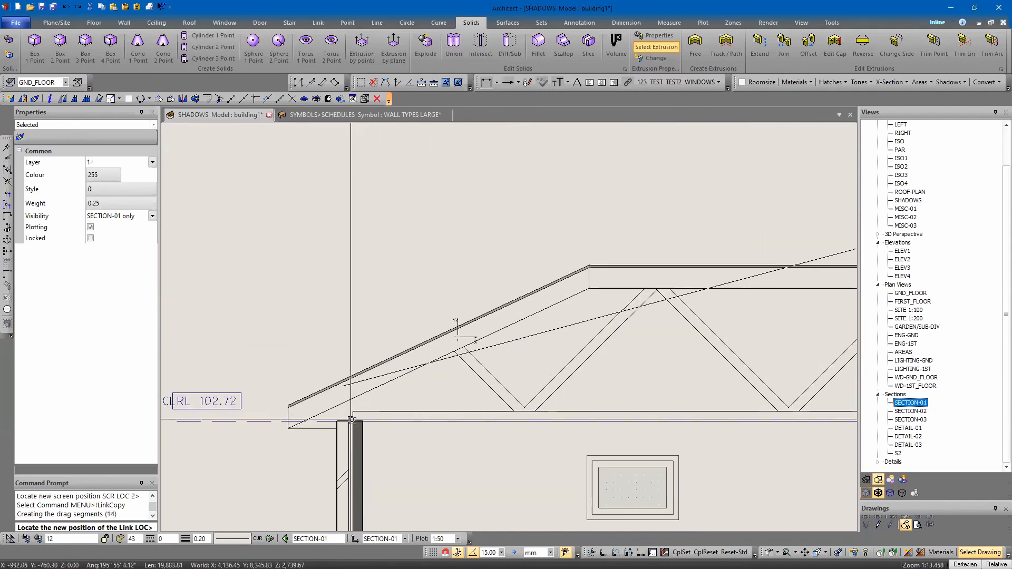
middle_drag(350, 419, 355, 418)
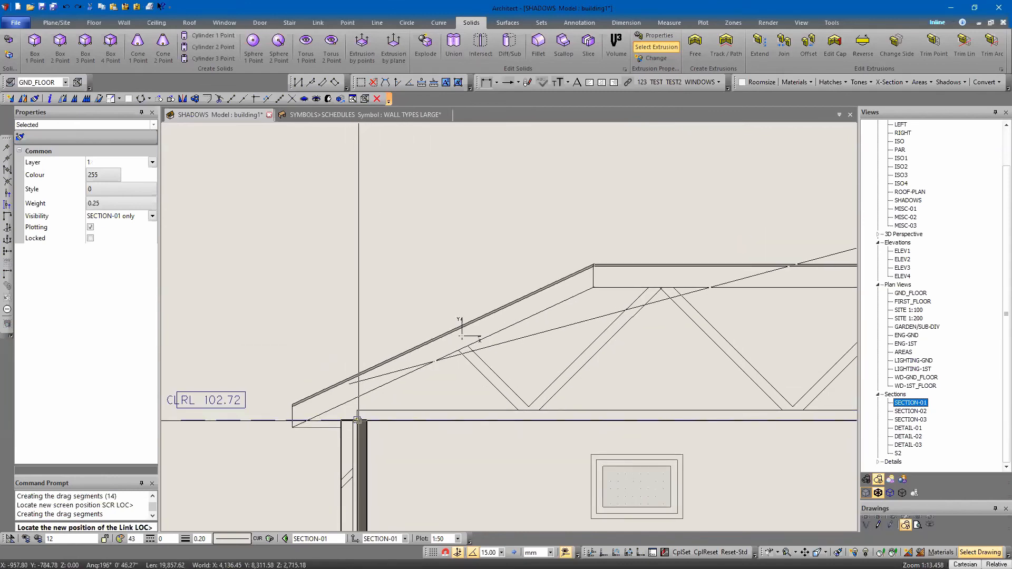
click(358, 420)
key(Escape)
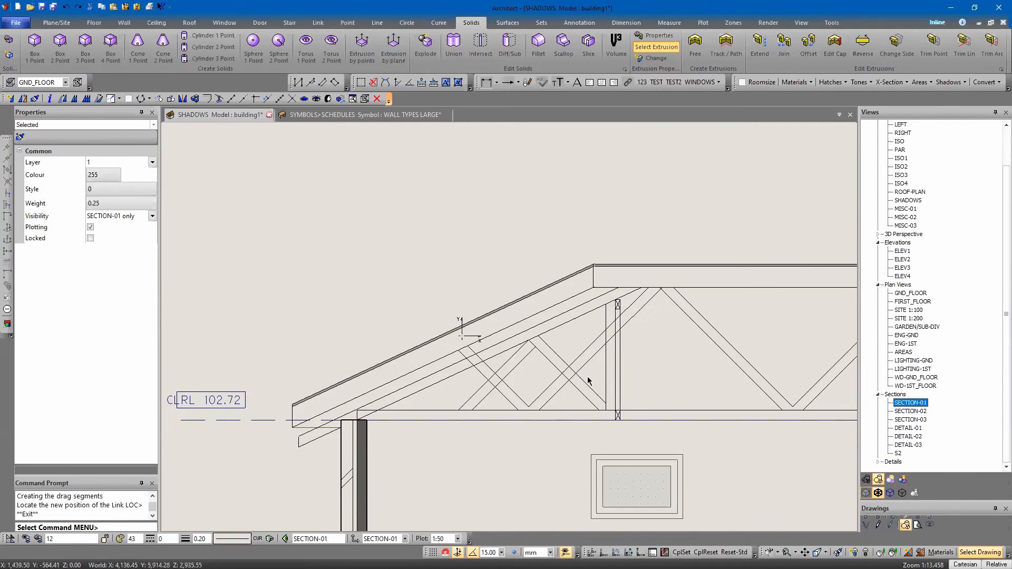
Delete the original web members that the copied half truss overlaps at the left end of the roof
click(547, 356)
key(Return)
key(Delete)
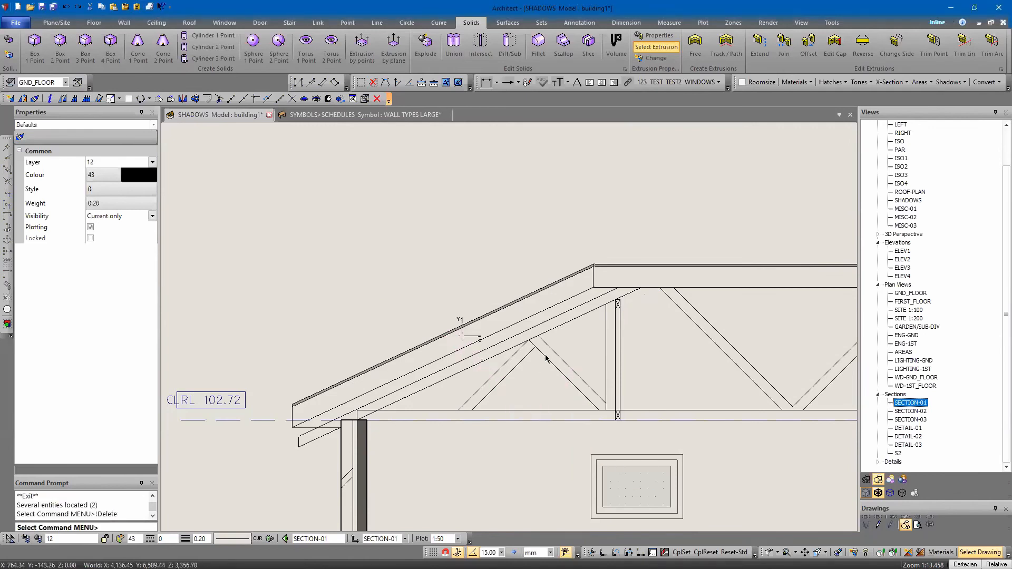
click(546, 356)
key(Return)
Move the copied half truss left so the underside of its top chord lines up with the left rafter's underside
click(303, 446)
right_click(302, 446)
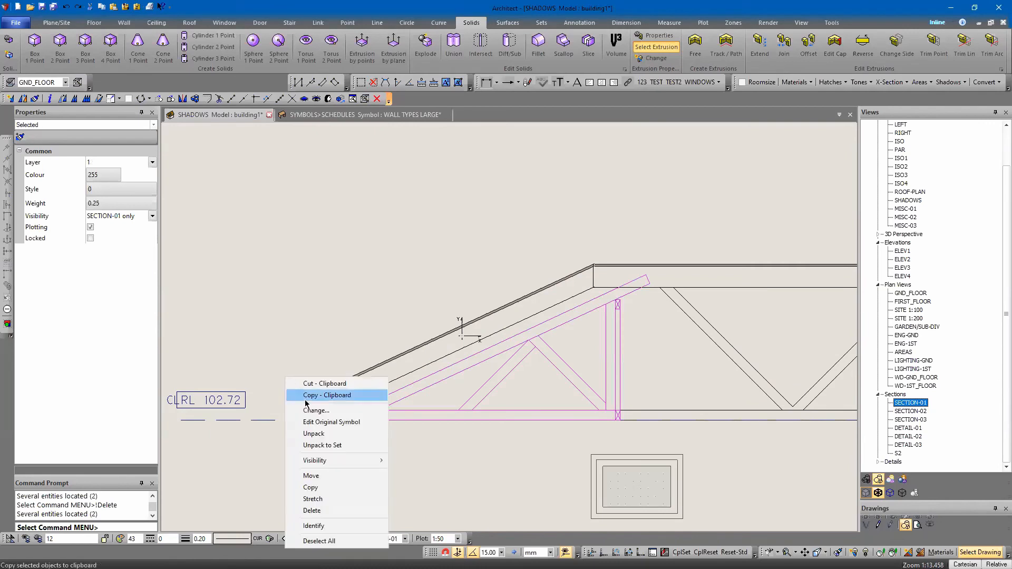
click(311, 476)
key(Escape)
right_click(292, 453)
click(176, 458)
key(Left)
key(Left)
key(Left)
key(Left)
key(Left)
key(Left)
key(Left)
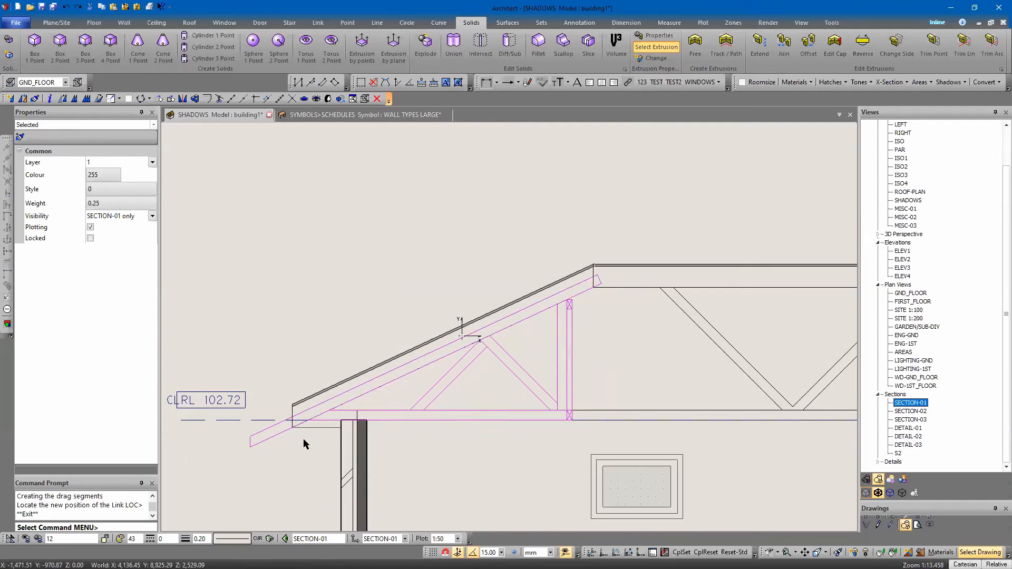
right_click(308, 295)
click(282, 303)
key(Escape)
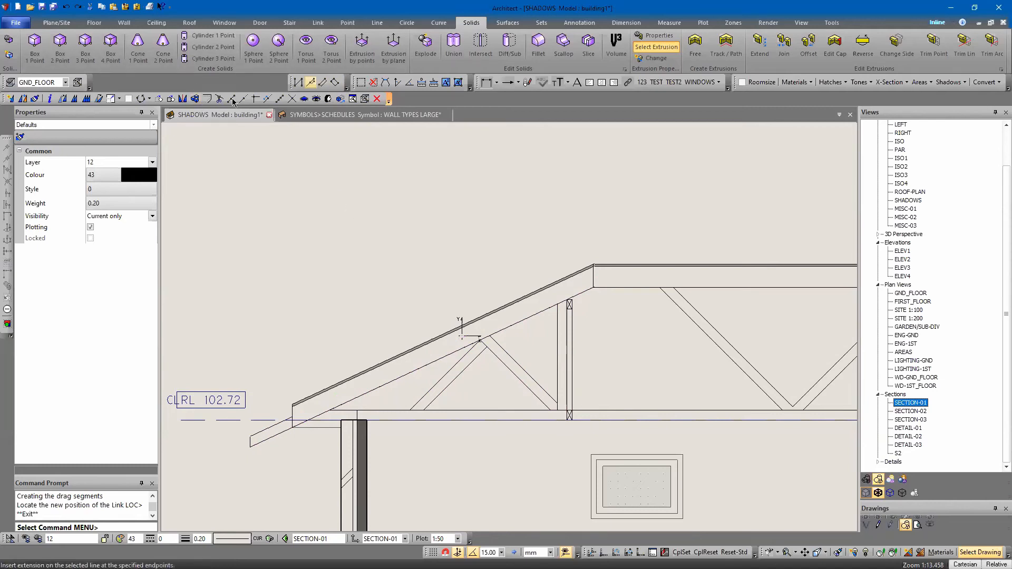
Try to stretch the projecting tail of the half truss's top chord
click(96, 98)
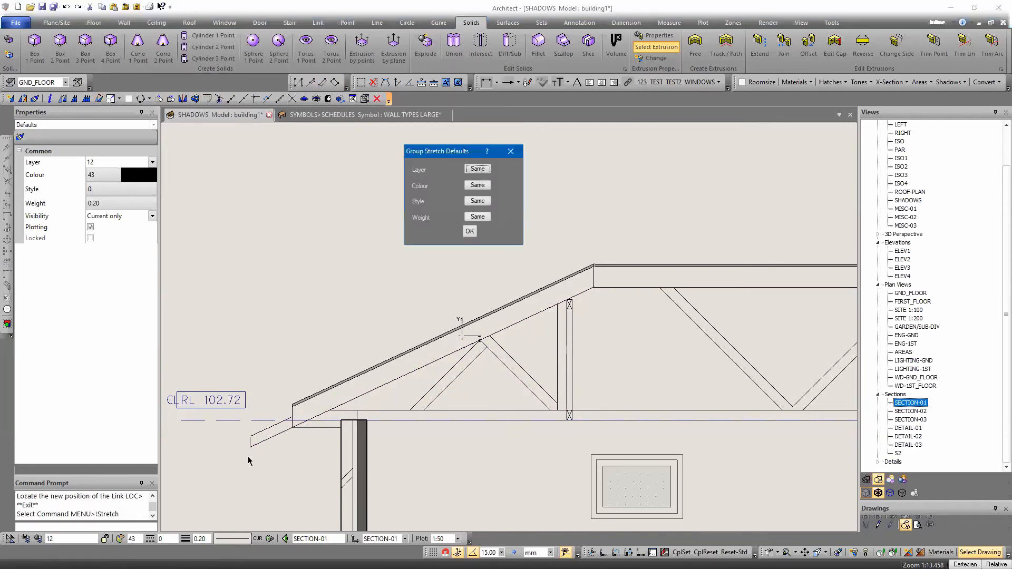
key(Return)
click(235, 422)
click(261, 468)
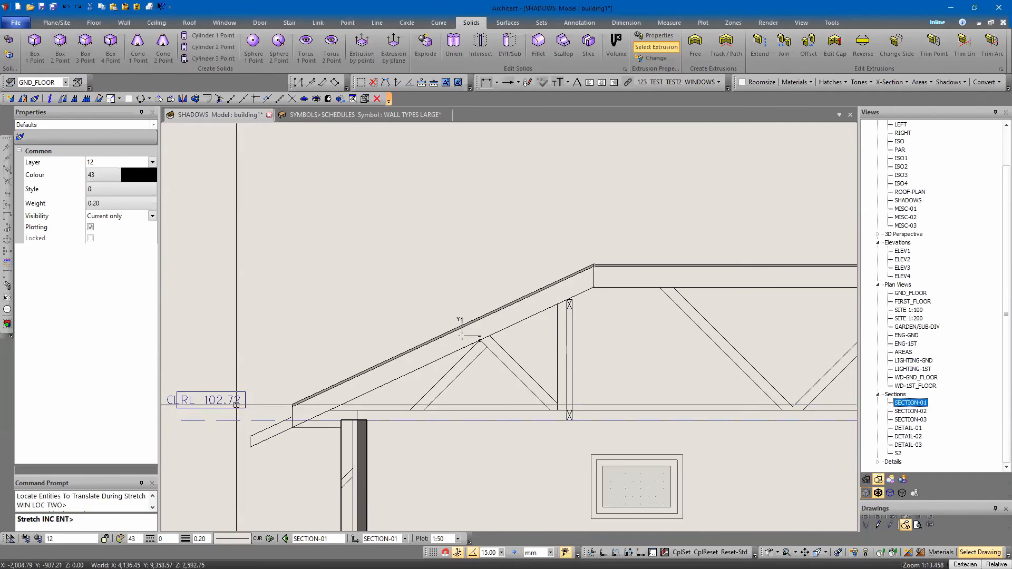
key(Escape)
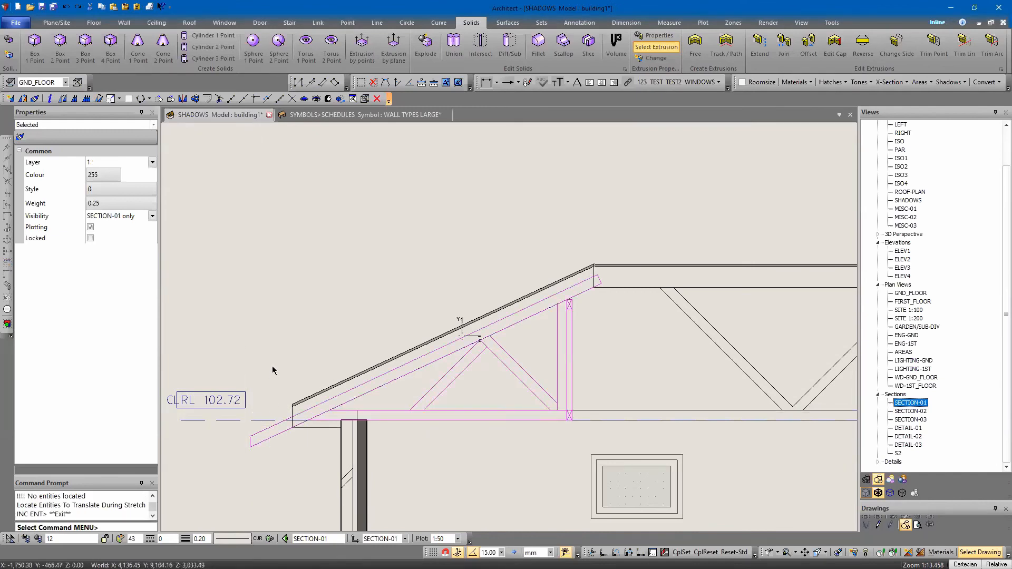
Unpack the half-truss symbol to a set, and unpack that set into individual entities
right_click(277, 341)
click(313, 410)
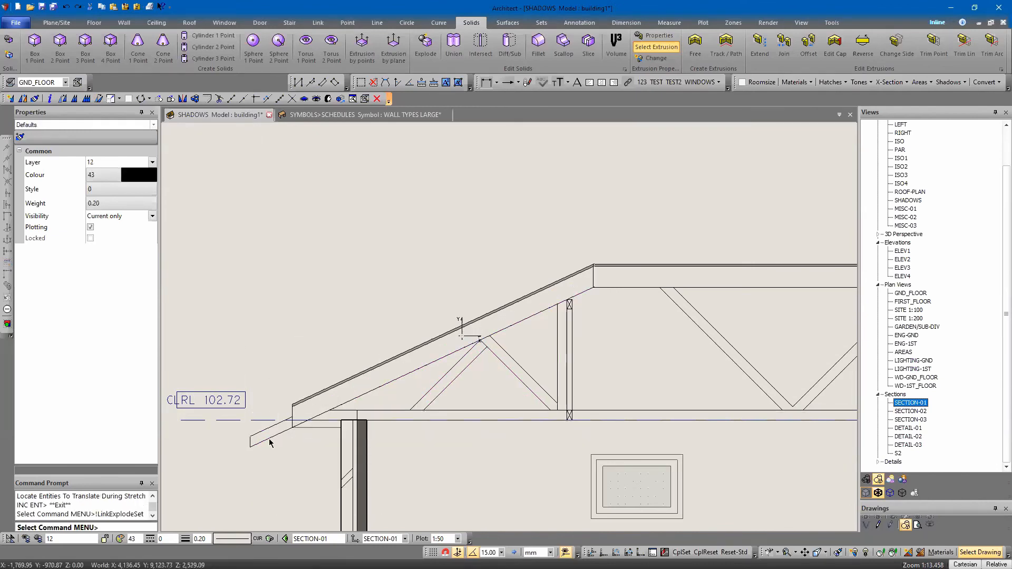
right_click(260, 314)
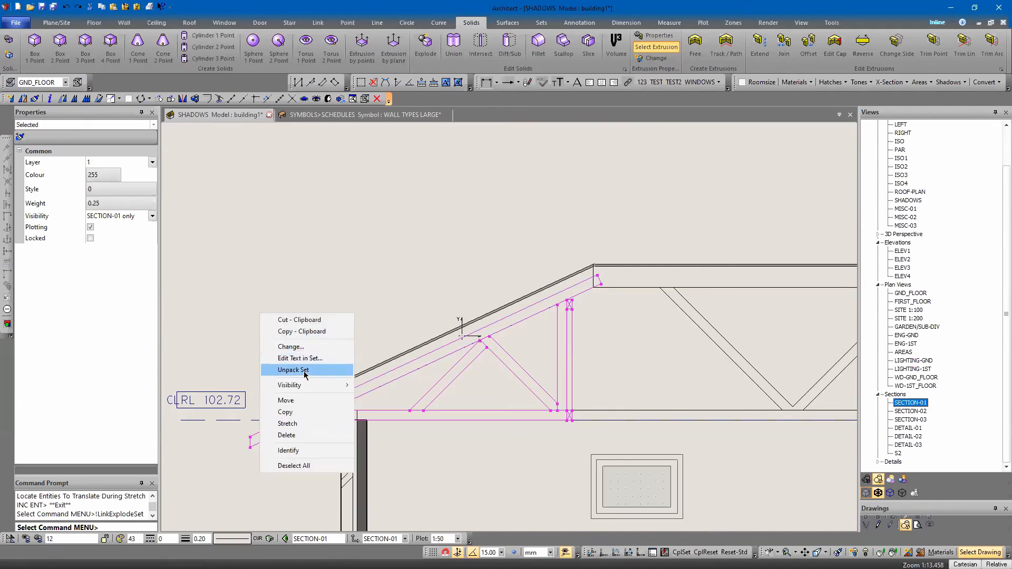
click(308, 372)
click(286, 460)
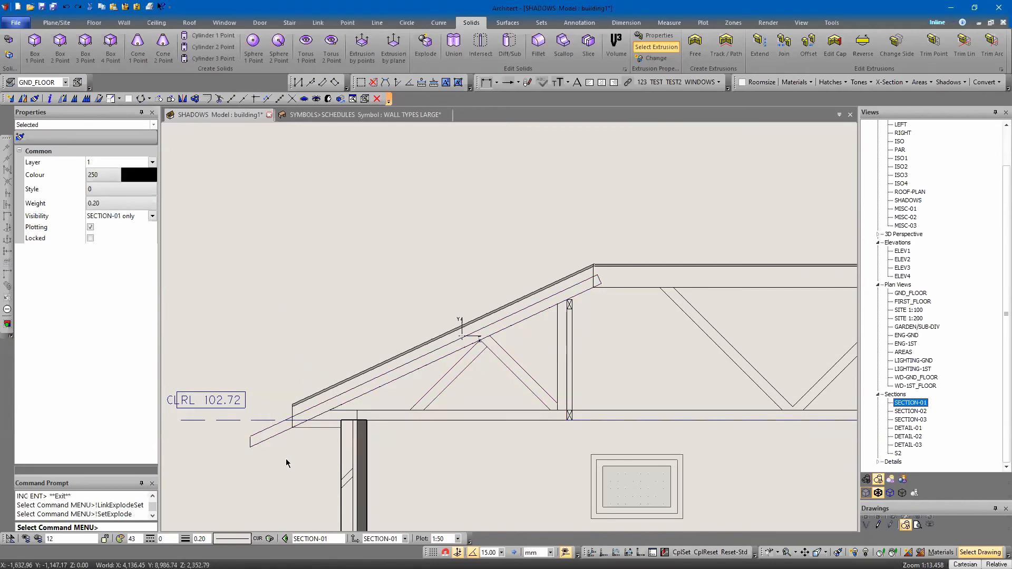
Stretch the projecting tail of the half truss's top chord back to the bottom corner of the left rafter's eave end
click(110, 99)
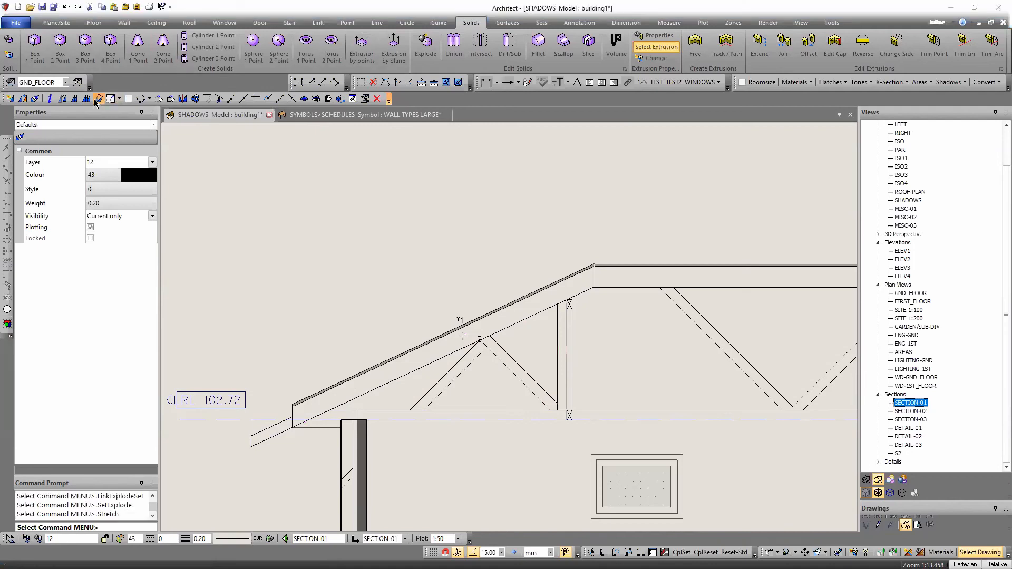
click(230, 426)
click(259, 456)
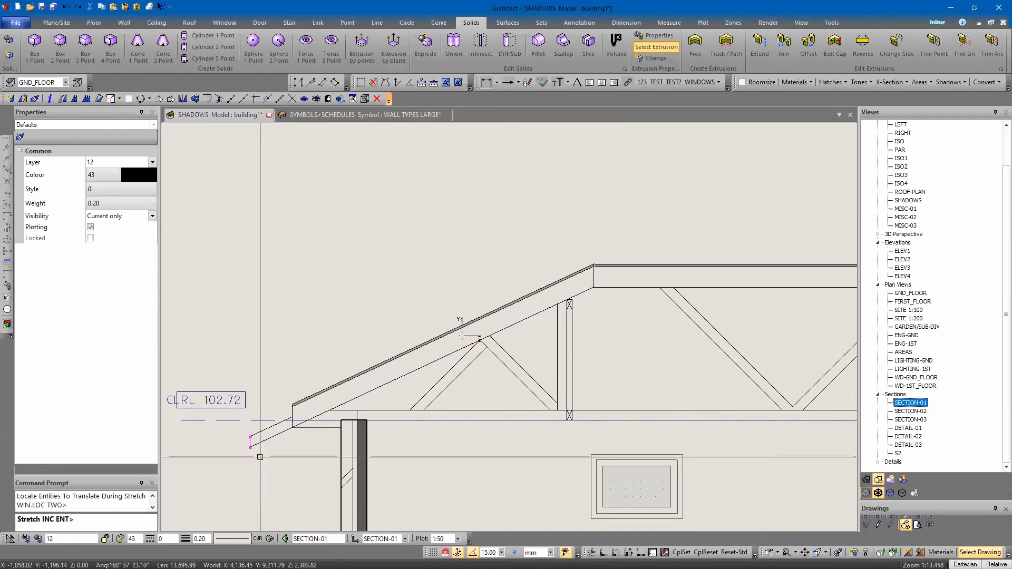
right_click(259, 457)
click(251, 447)
click(293, 429)
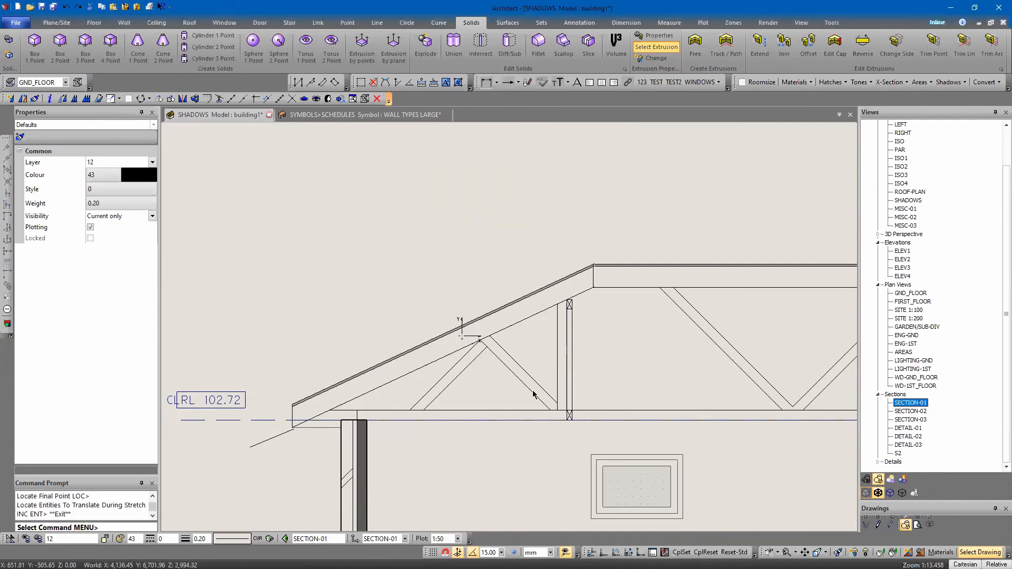
scroll(294, 413, up, 1)
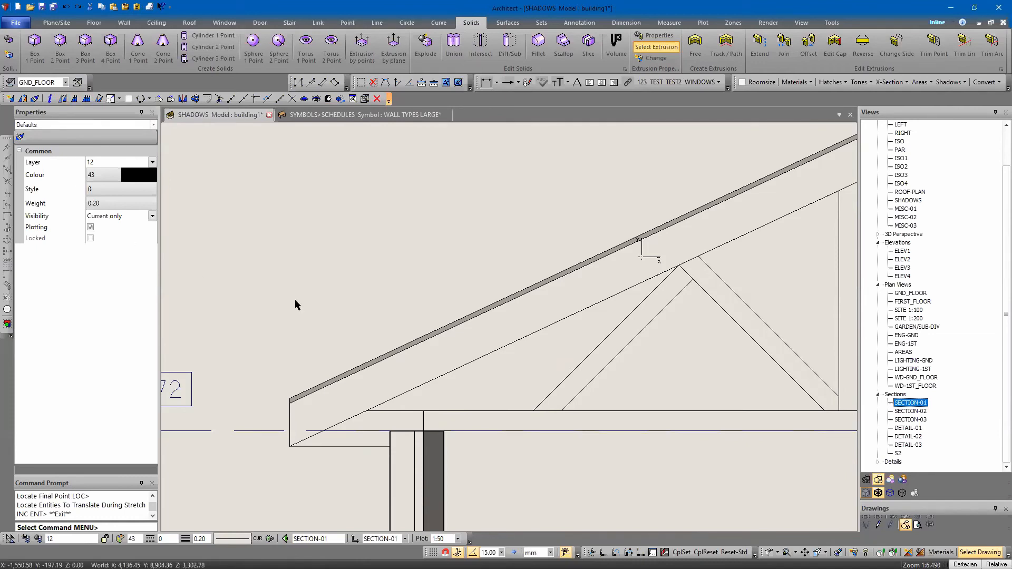
scroll(274, 314, down, 2)
click(74, 99)
text(z 10)
key(Return)
key(Escape)
key(Escape)
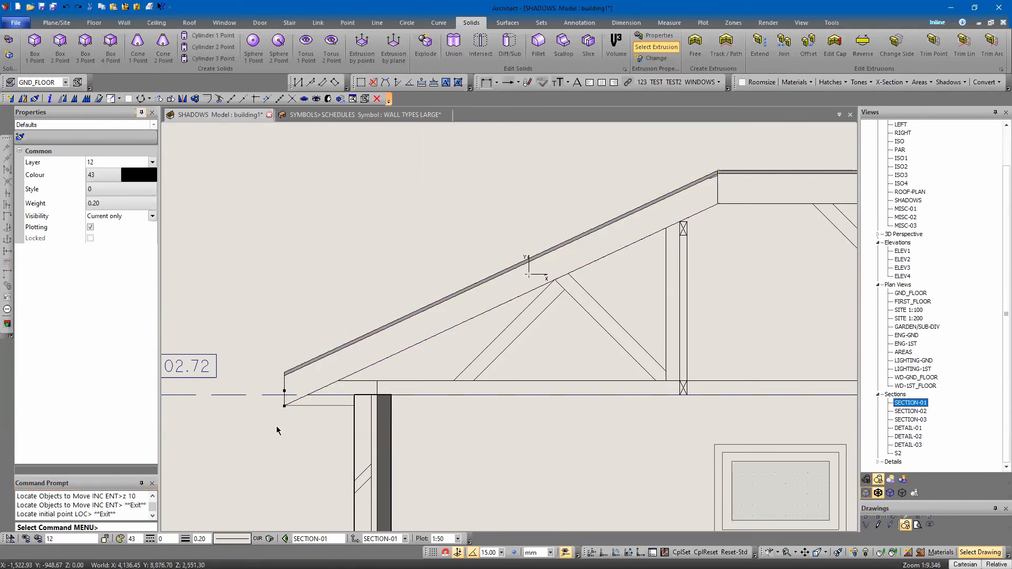
Try moving the entities at the left eave end in the Z direction by 50 and by -20
scroll(279, 397, up, 5)
mouse_move(319, 330)
mouse_down()
mouse_move(267, 314)
mouse_move(272, 307)
mouse_up()
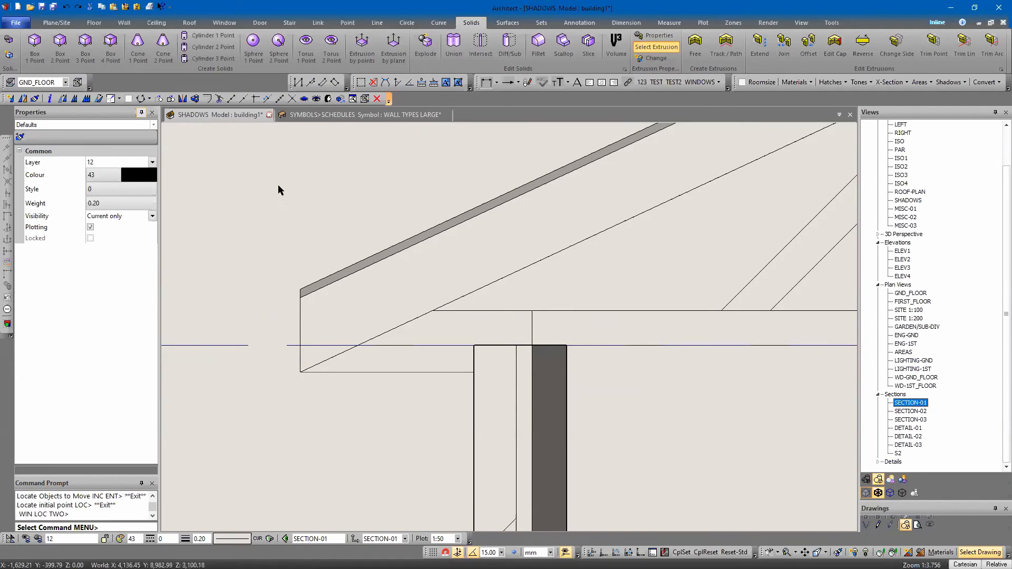
click(62, 99)
click(319, 343)
click(261, 305)
right_click(279, 304)
click(288, 319)
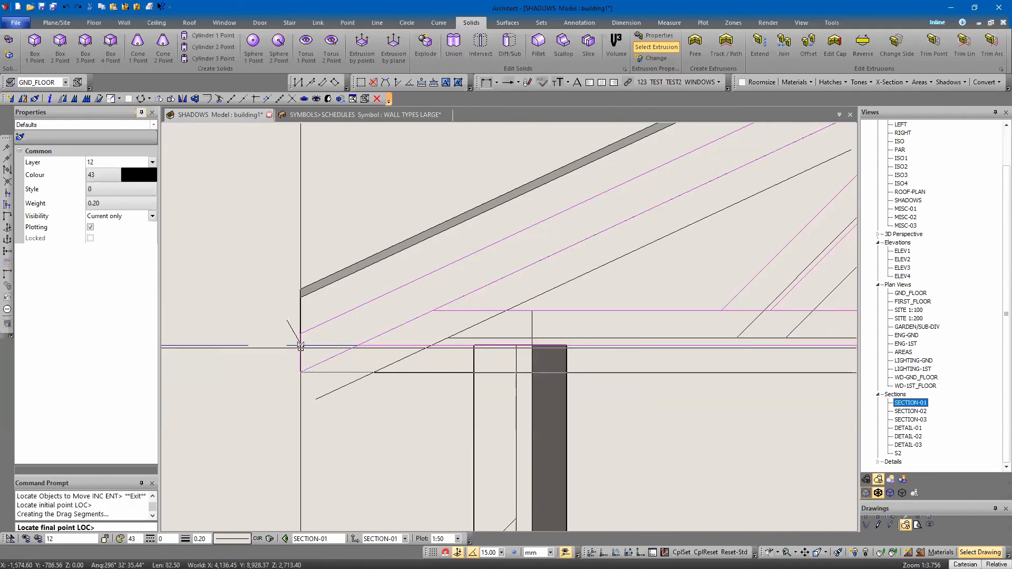
text(z)
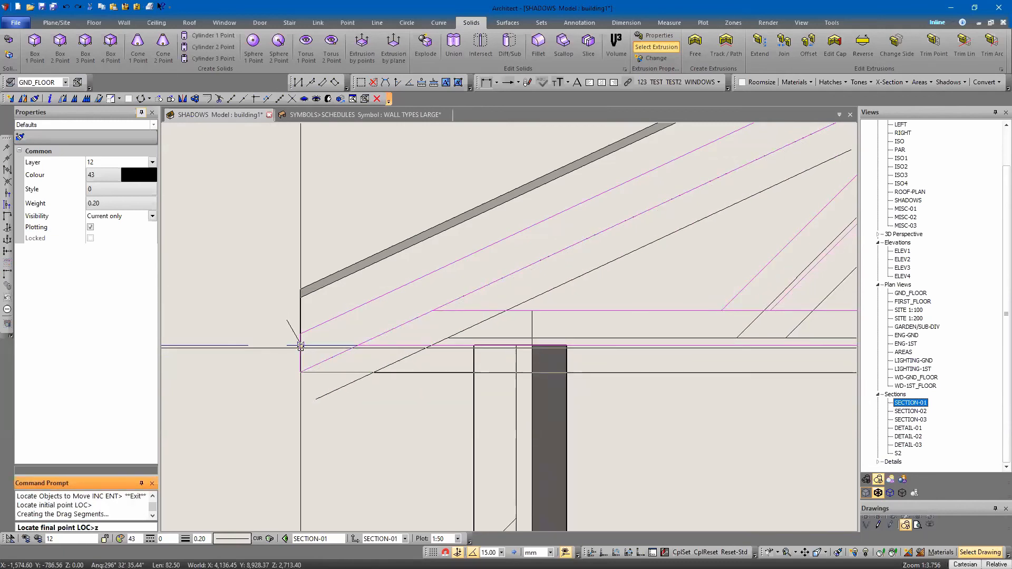
text( 50)
key(Return)
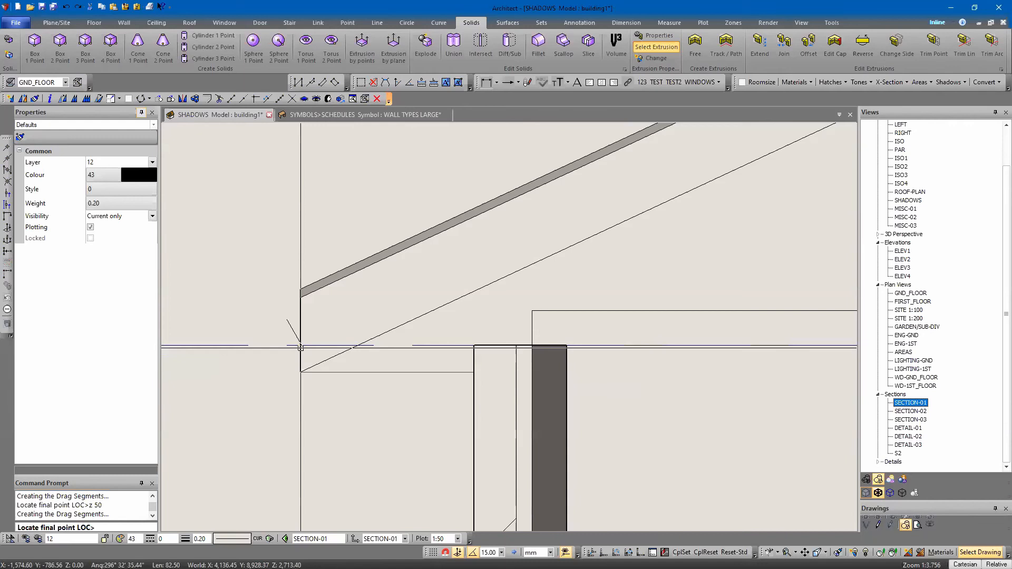
text(z)
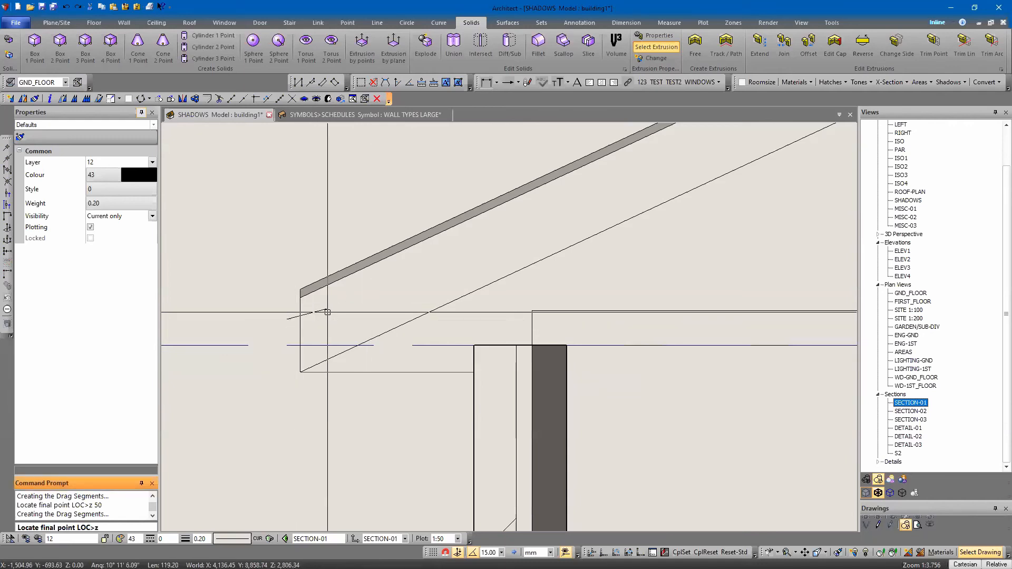
text( -20)
key(Return)
key(Escape)
scroll(386, 237, down, 6)
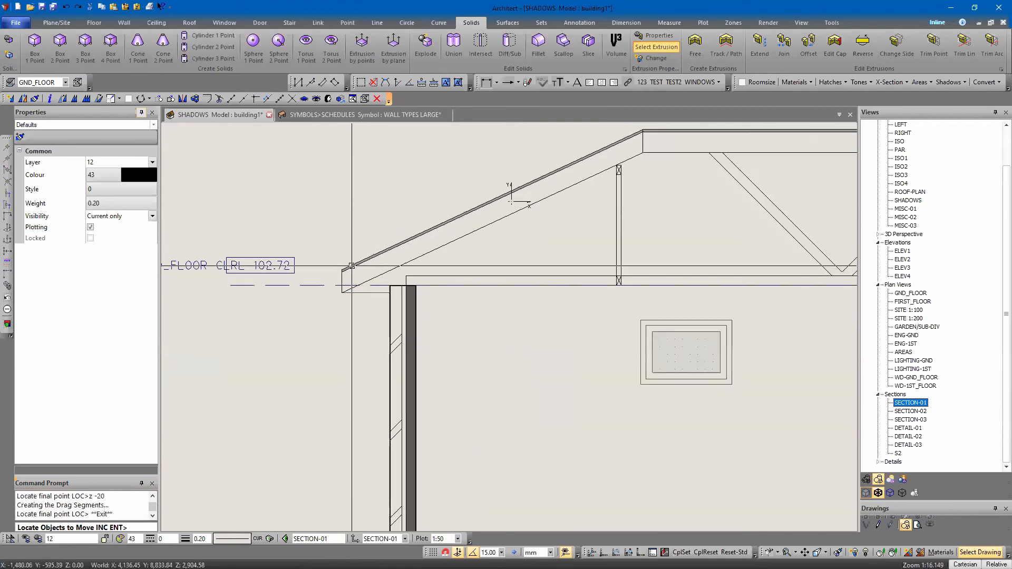
key(Escape)
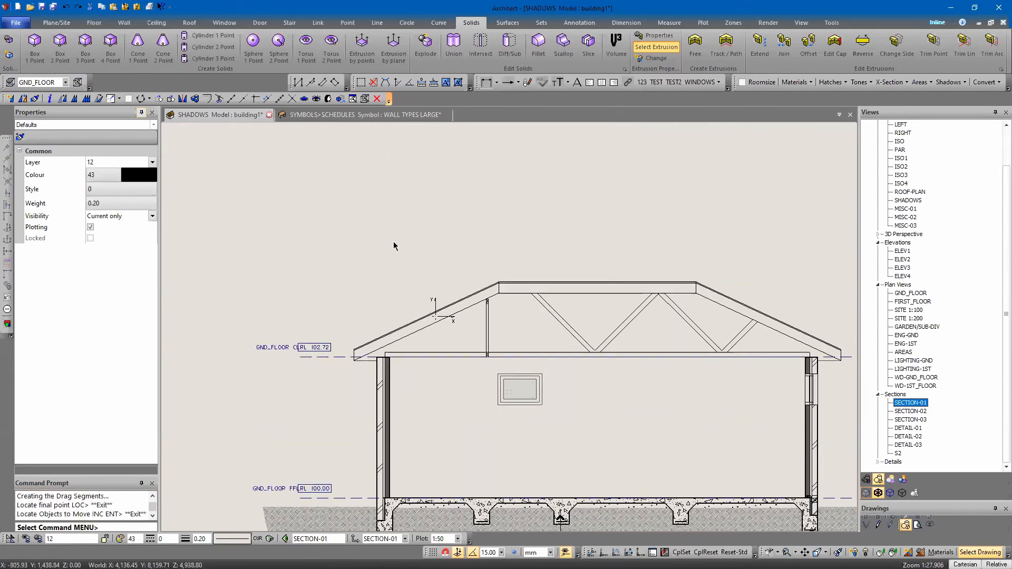
Undo the latest edits to the left half truss
key(ctrl+z)
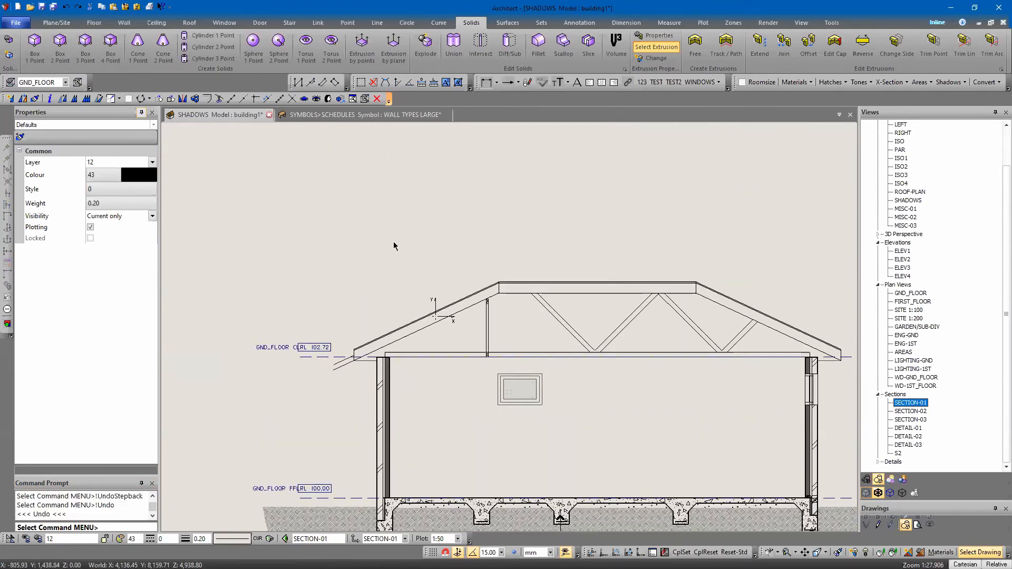
Open the view details of SECTION-01
click(396, 242)
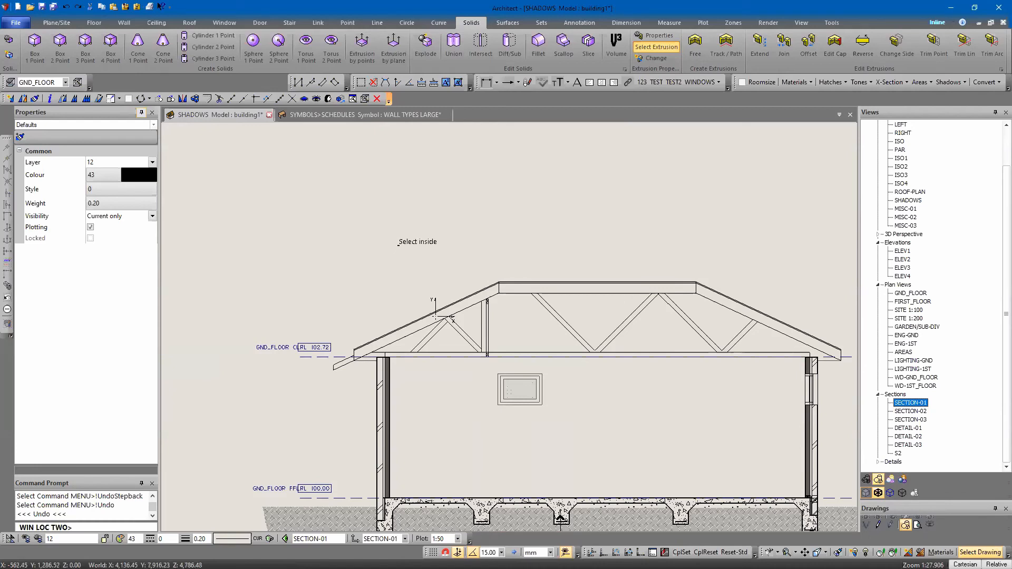
click(416, 250)
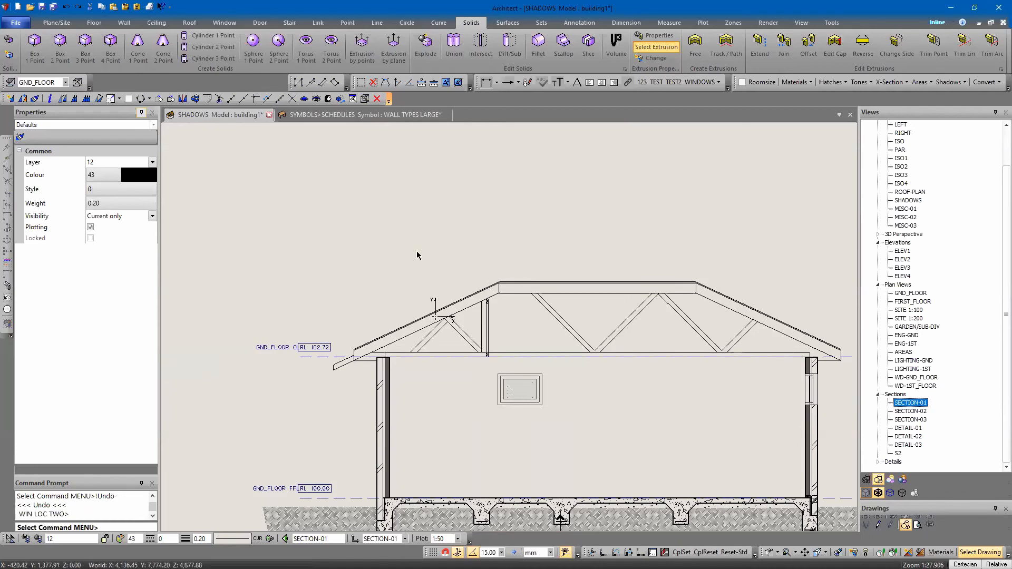
right_click(908, 405)
click(910, 412)
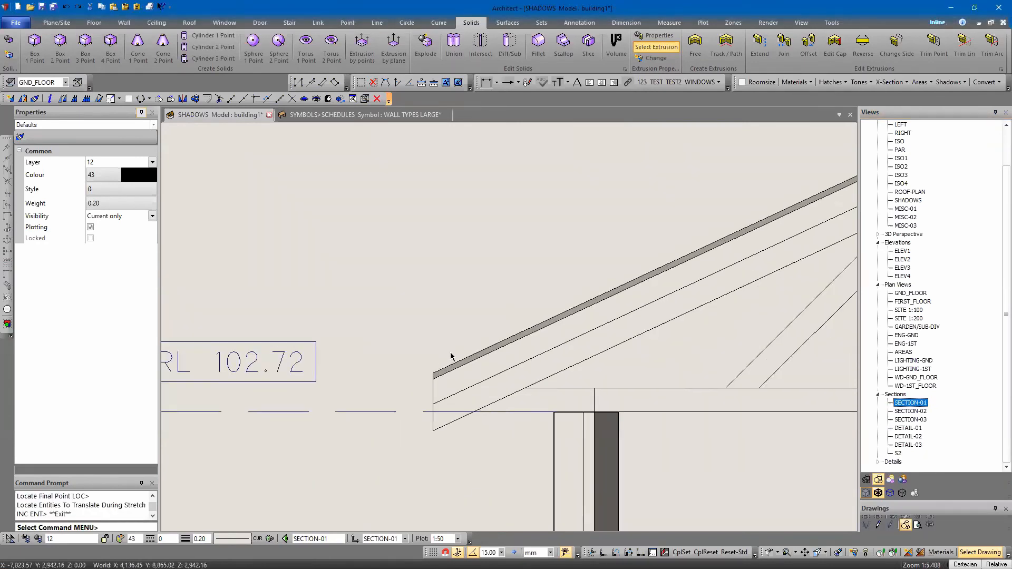
scroll(450, 369, up, 3)
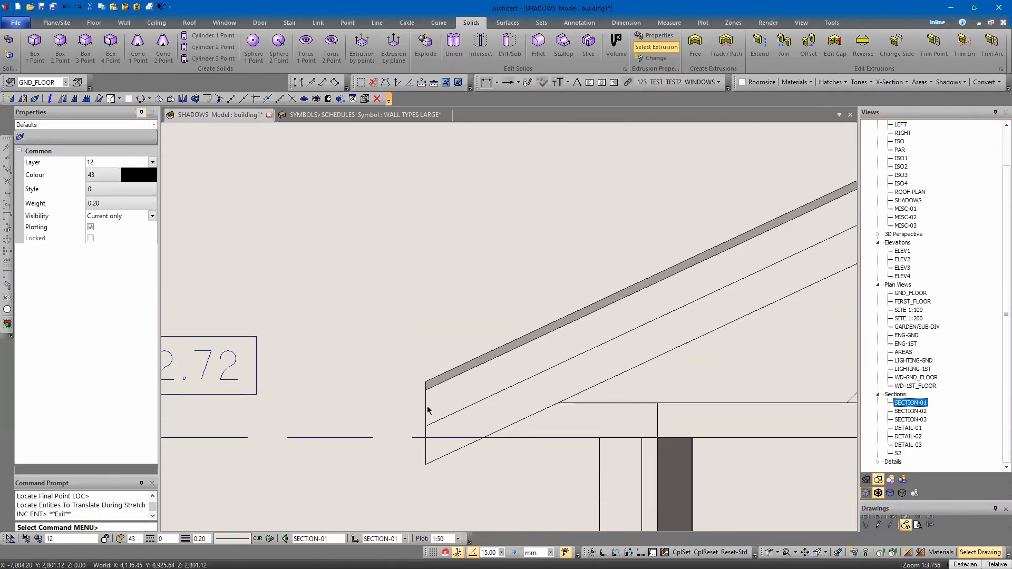
click(427, 410)
scroll(359, 343, down, 4)
scroll(528, 286, up, 4)
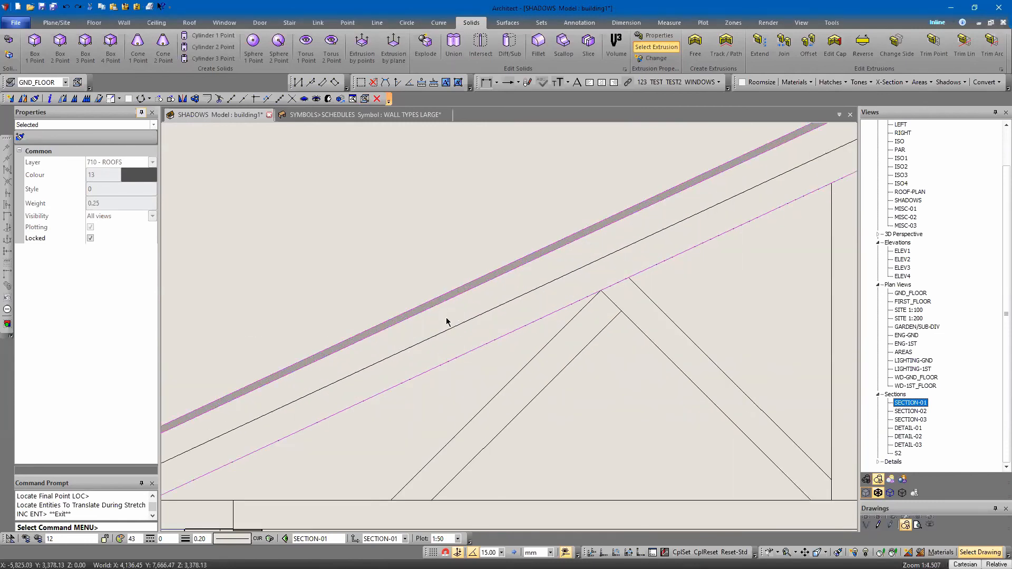
scroll(440, 318, down, 4)
click(459, 261)
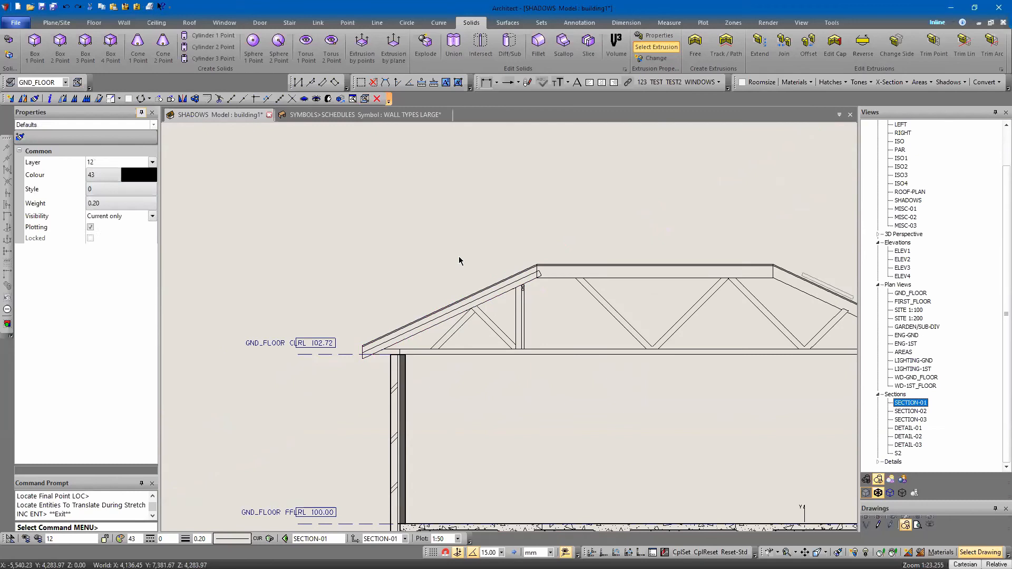
Move the left-slope tiles, battens, fascia and gutter from the reference roof detail onto the left rafter, with the fascia at its eave end
scroll(443, 284, down, 5)
middle_drag(470, 256, 390, 342)
key(Right)
key(Right)
key(Right)
scroll(512, 235, up, 3)
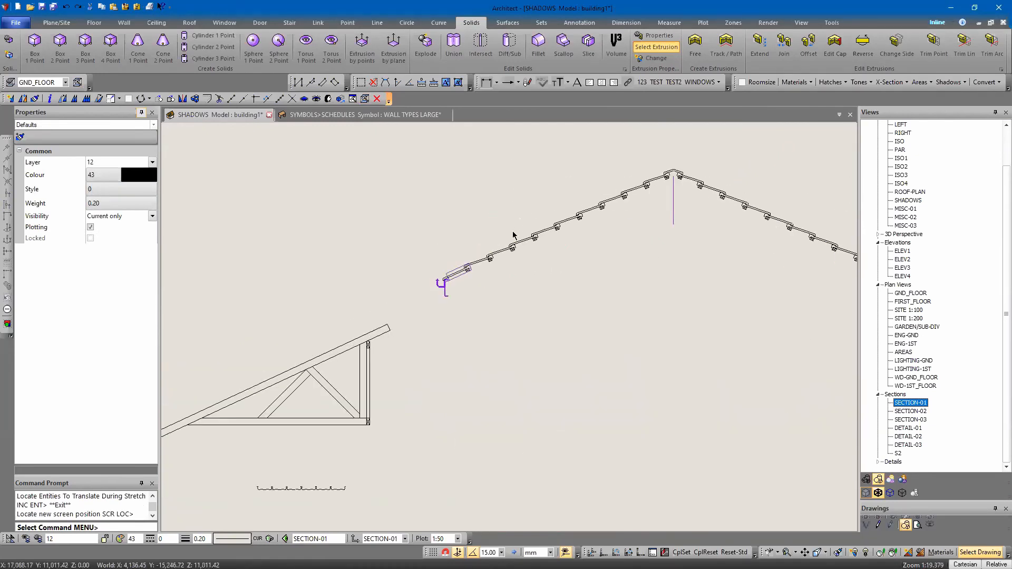
click(515, 246)
scroll(667, 177, up, 2)
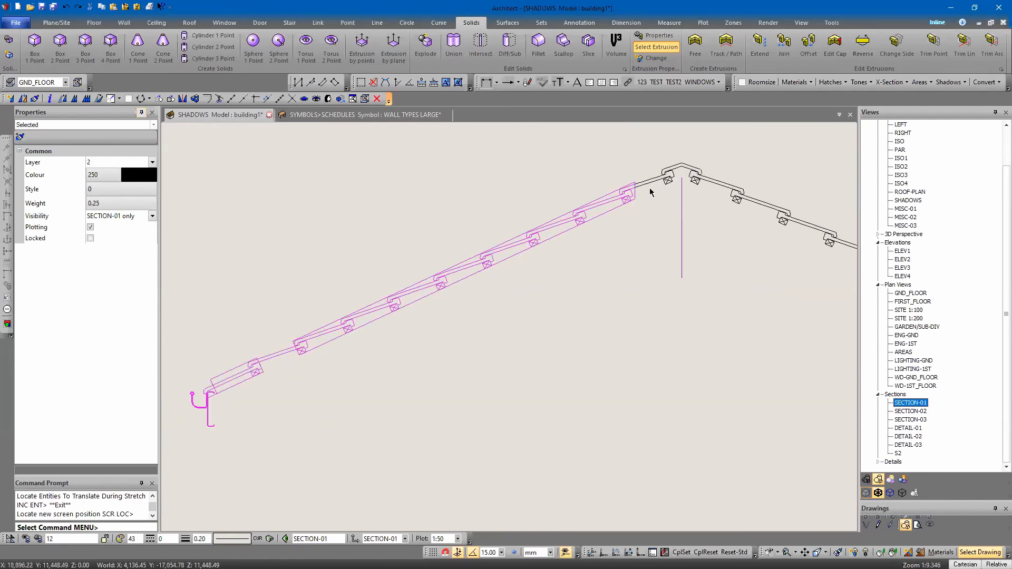
ctrl+click(659, 183)
click(582, 310)
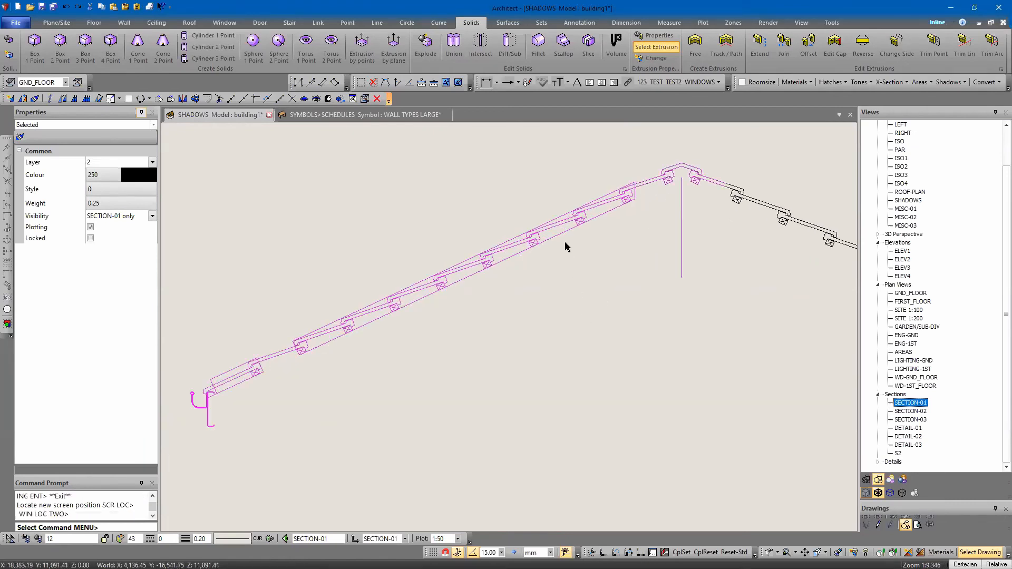
click(552, 267)
click(518, 249)
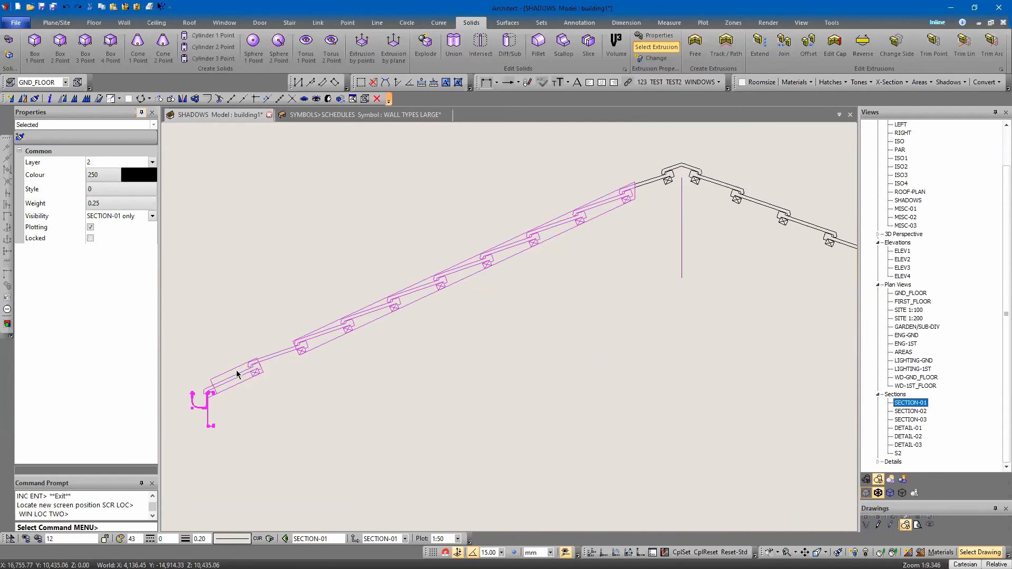
right_click(294, 399)
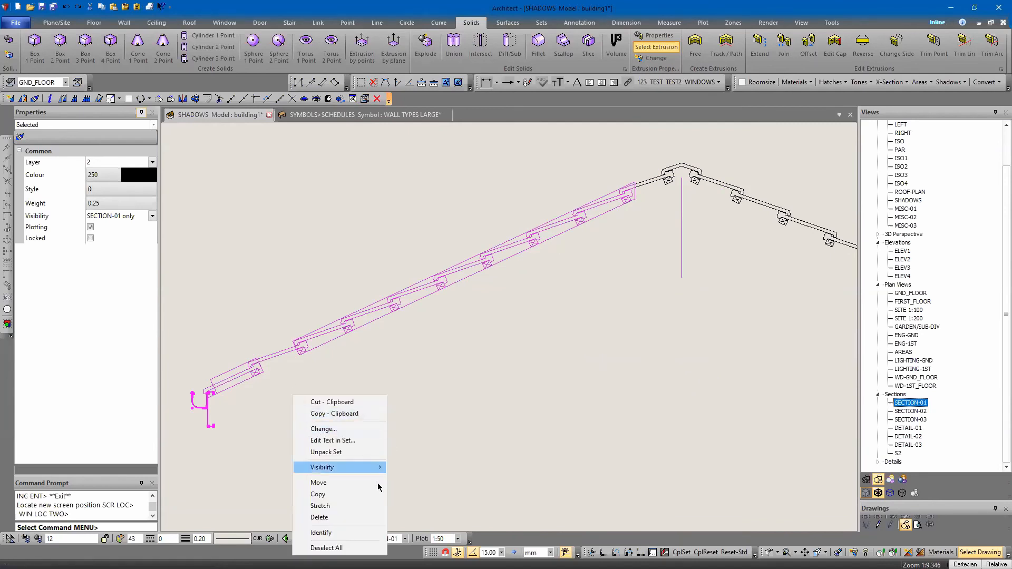
click(319, 482)
scroll(208, 399, up, 5)
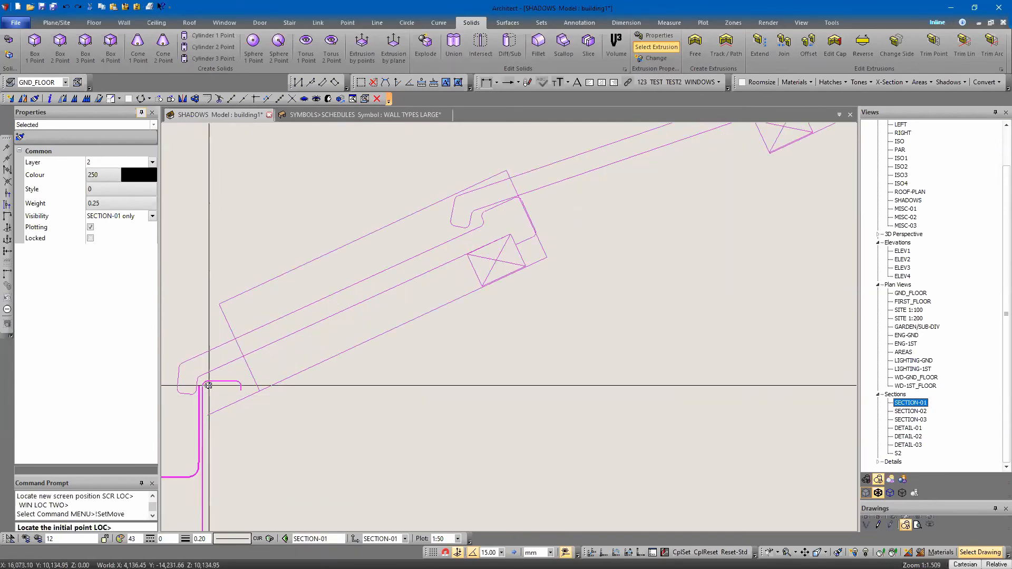
click(204, 392)
scroll(205, 390, down, 9)
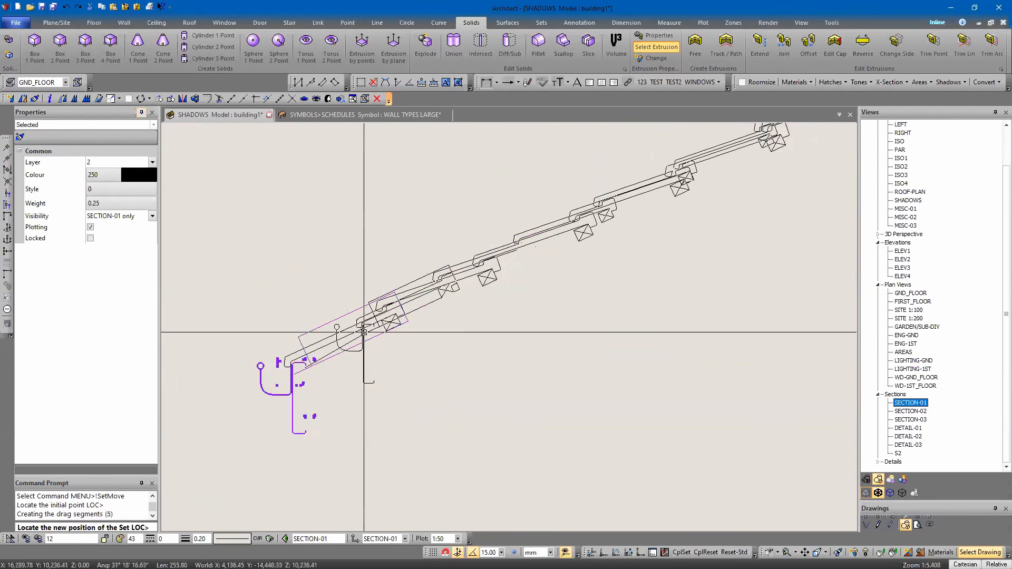
scroll(404, 322, down, 8)
scroll(289, 369, up, 9)
scroll(351, 344, down, 9)
scroll(482, 279, up, 9)
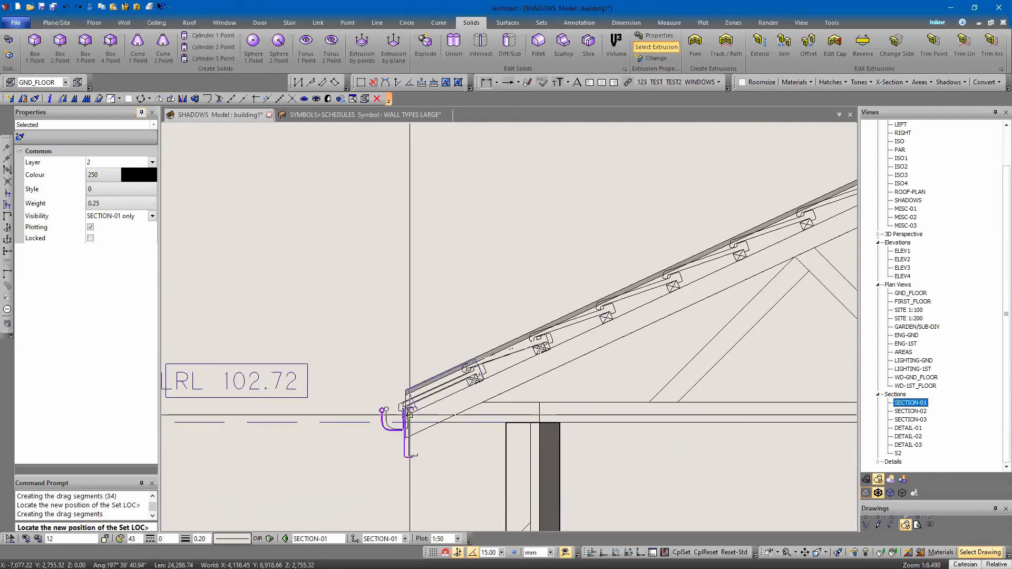
key(Escape)
Nudge the moved tile, batten and gutter set vertically until the battens rest on the half truss's top chord
key(Up)
key(Up)
key(Up)
key(Up)
key(Up)
key(Up)
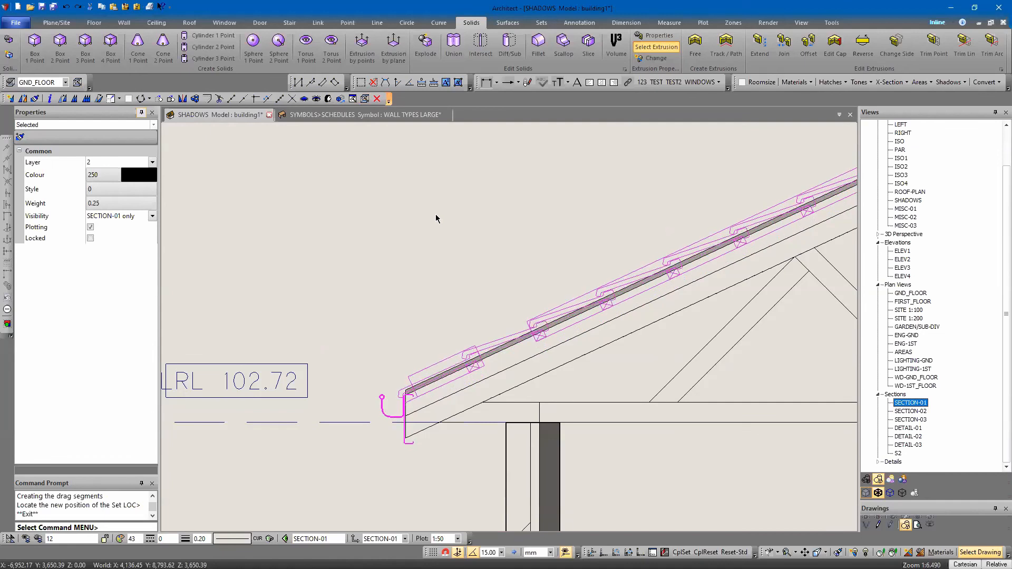
key(Down)
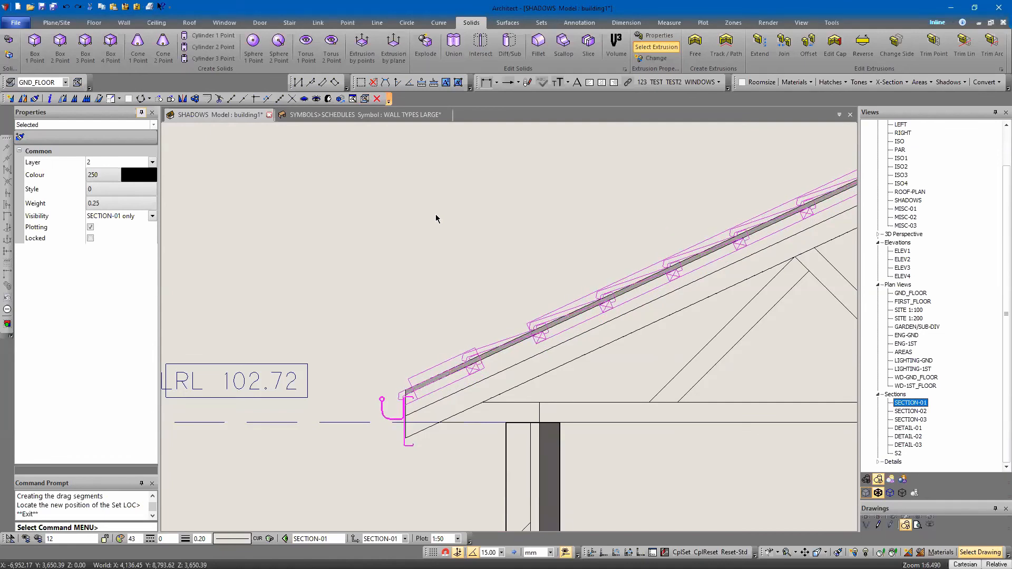
key(Down)
key(Down)
key(Down)
key(Down)
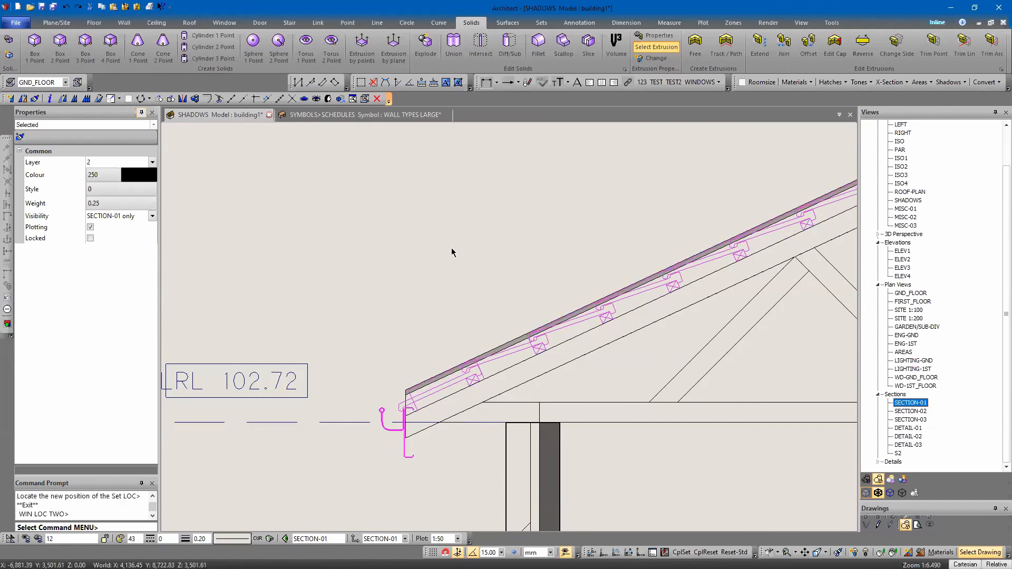
Hide the locked roof entity on layer 710 - ROOFS over the left slope
scroll(396, 274, down, 5)
middle_drag(606, 280, 470, 278)
scroll(428, 201, up, 3)
click(443, 211)
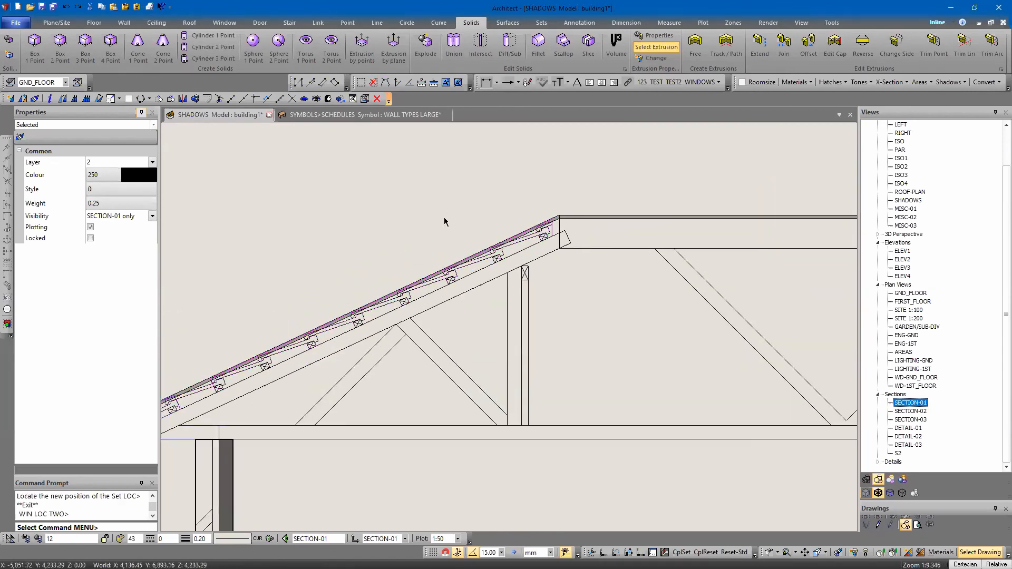
click(485, 252)
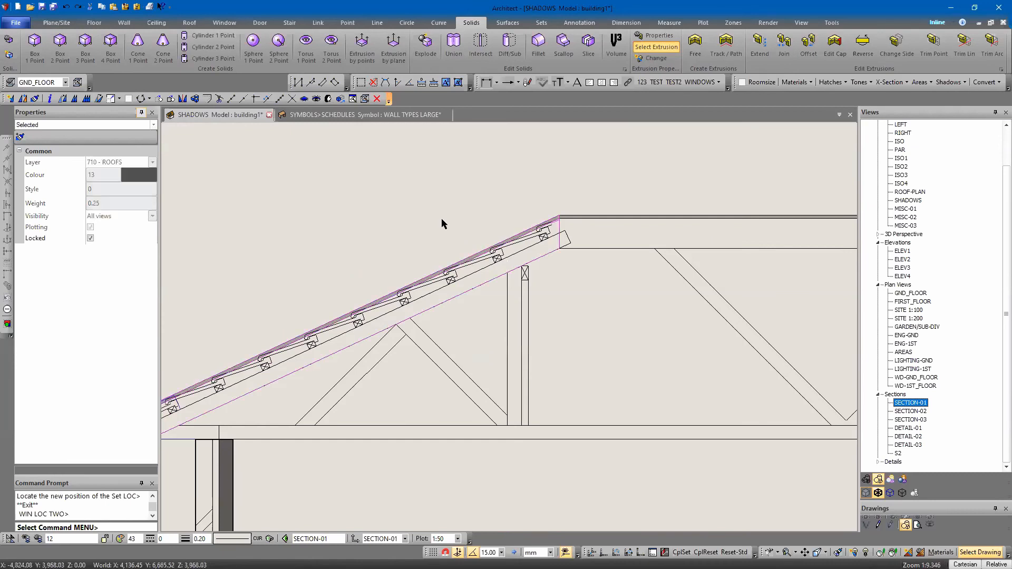
key(h)
Examine how the tiles, battens, fascia and gutter sit on the left rafter and eave
scroll(551, 274, down, 5)
middle_drag(373, 314, 355, 358)
scroll(356, 360, up, 6)
scroll(388, 422, up, 3)
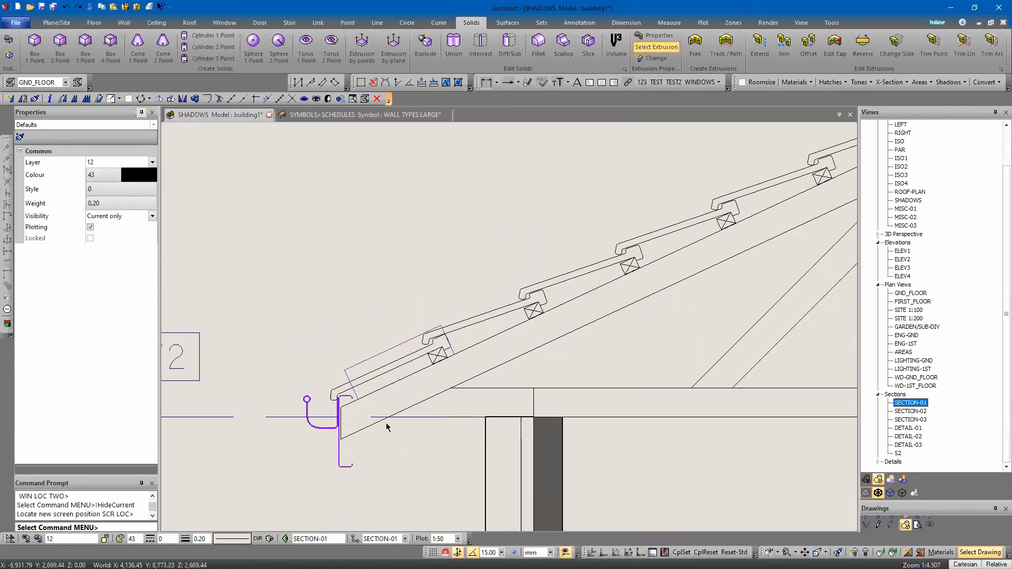
scroll(350, 386, down, 5)
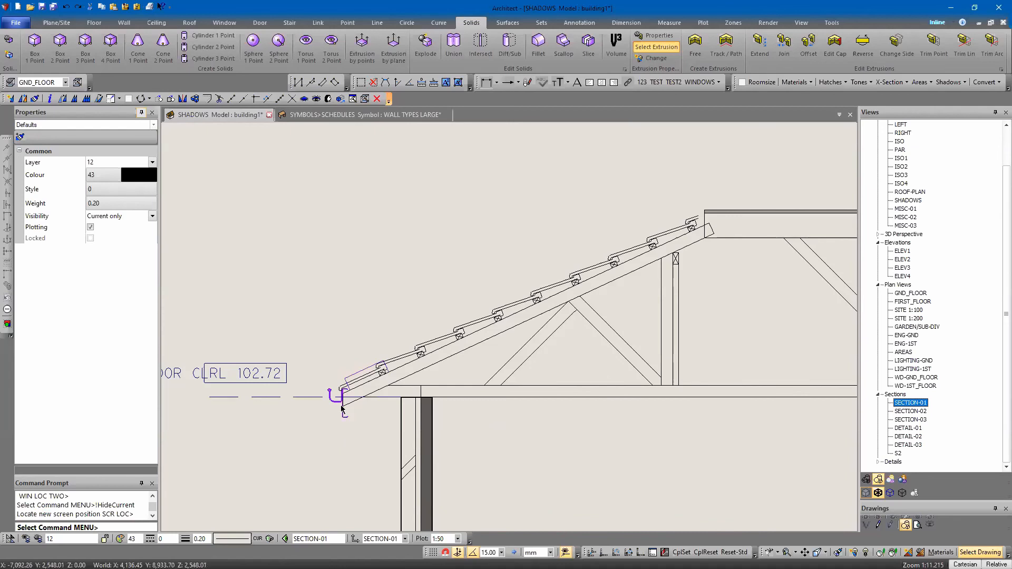
scroll(340, 410, up, 5)
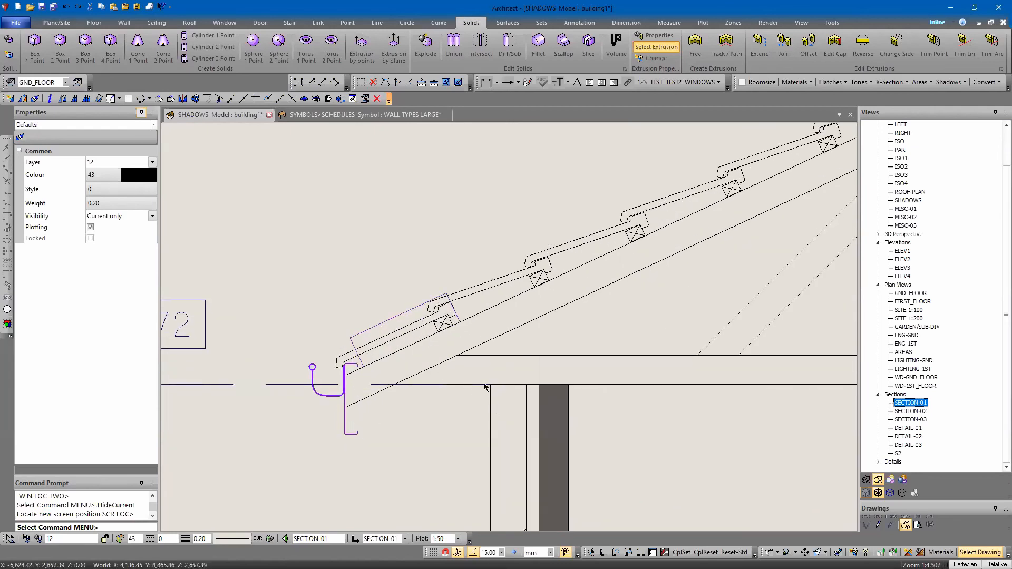
scroll(295, 416, down, 8)
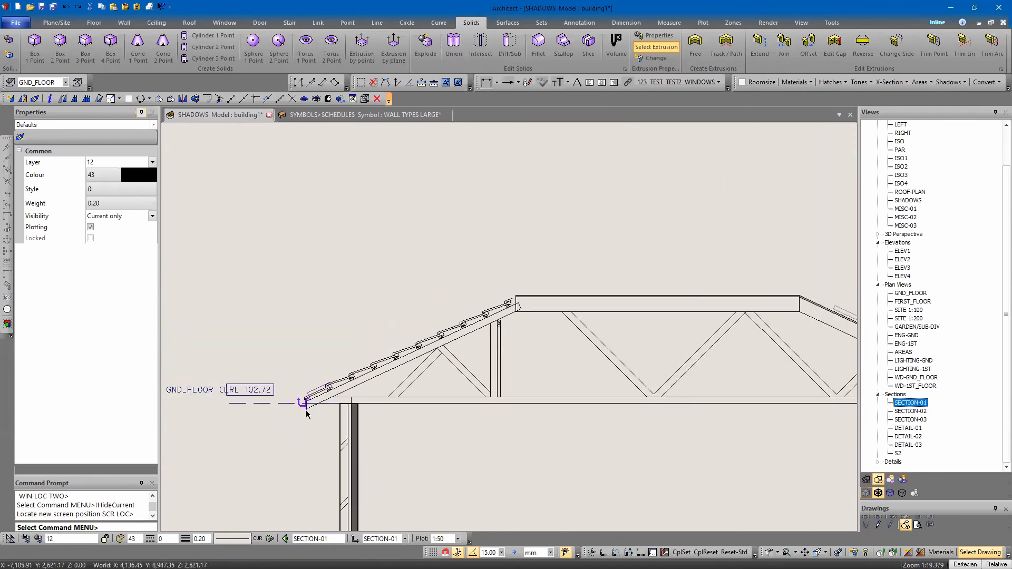
scroll(310, 415, up, 6)
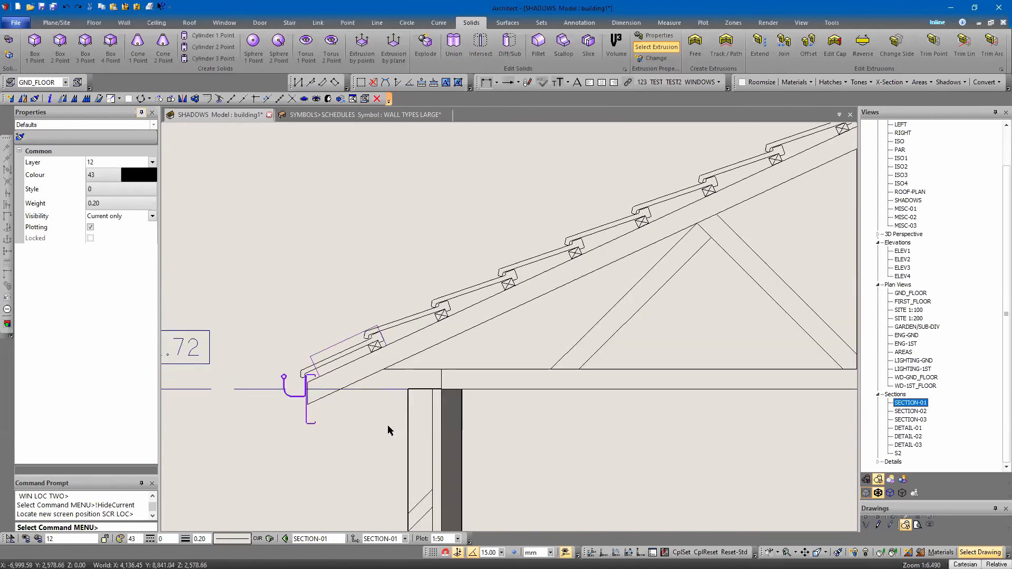
scroll(347, 340, down, 6)
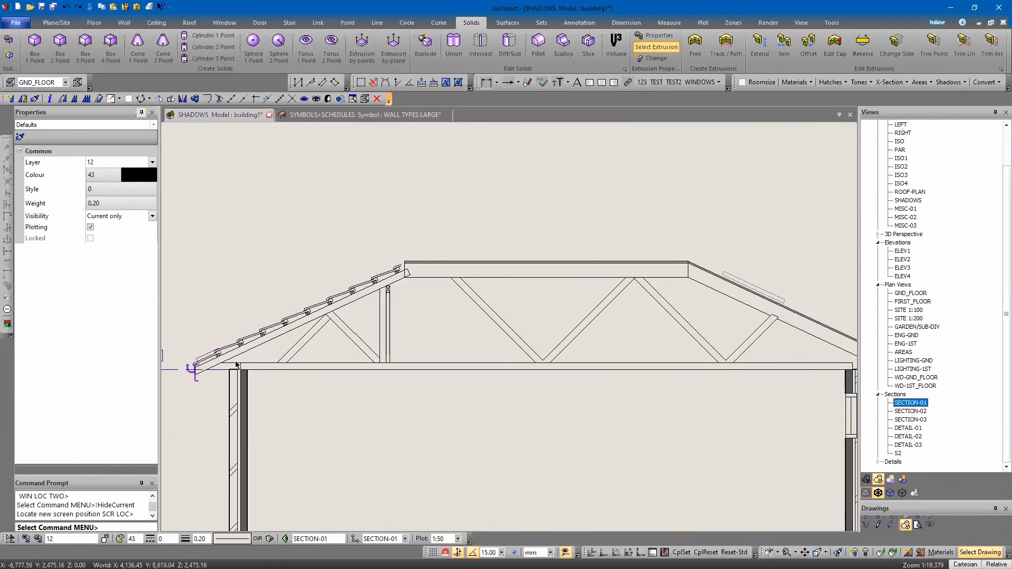
scroll(235, 363, up, 4)
scroll(236, 391, down, 5)
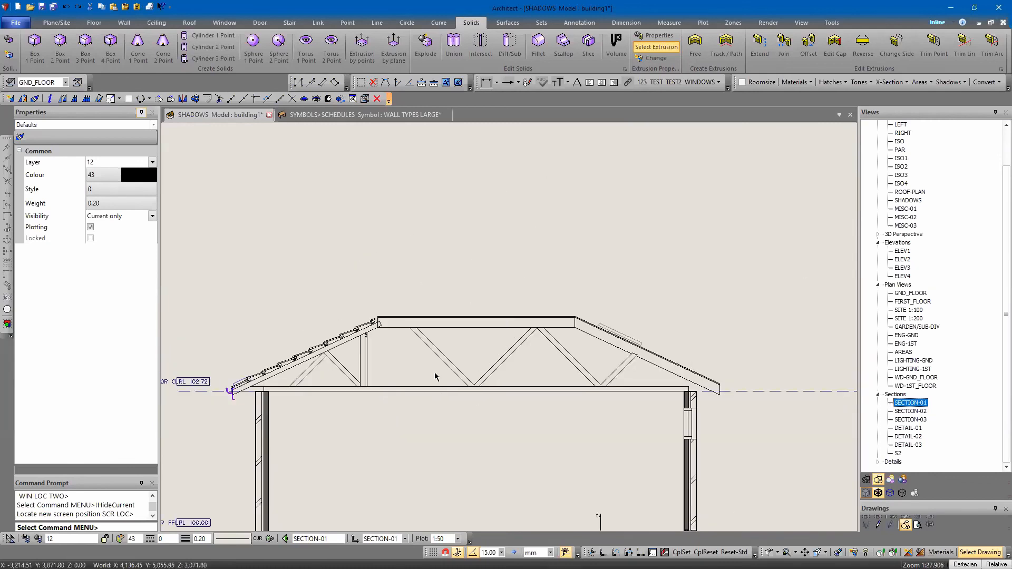
Copy the ridge tile set from the reference roof detail to the upper end of the left rafter
scroll(607, 283, down, 3)
scroll(675, 327, up, 3)
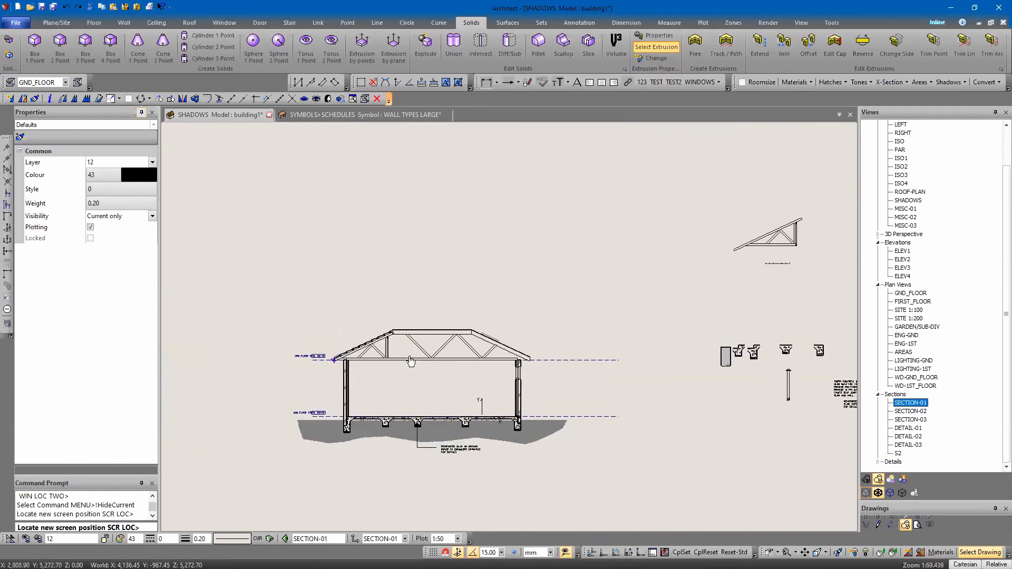
middle_drag(621, 330, 458, 330)
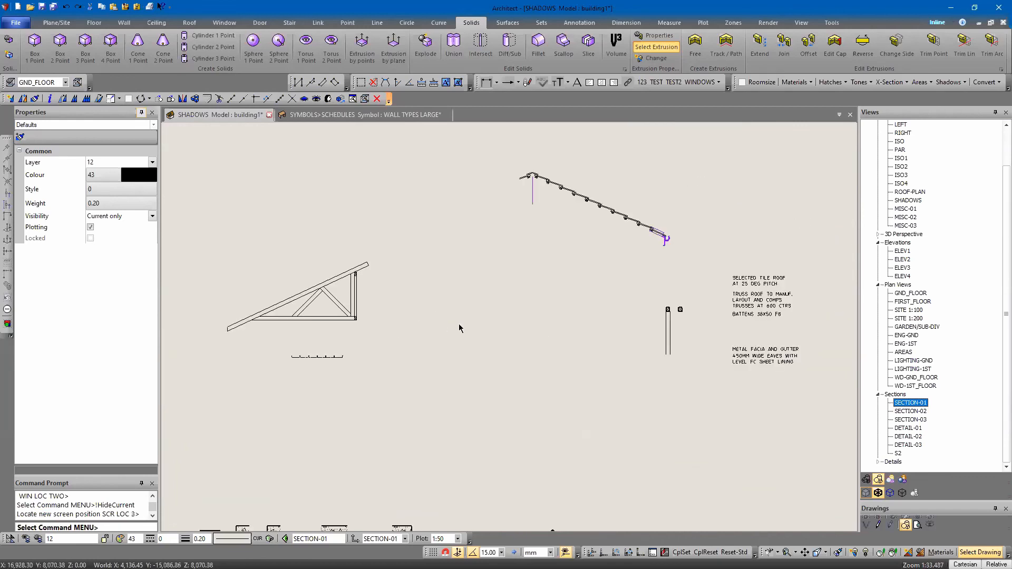
scroll(523, 168, up, 5)
click(577, 195)
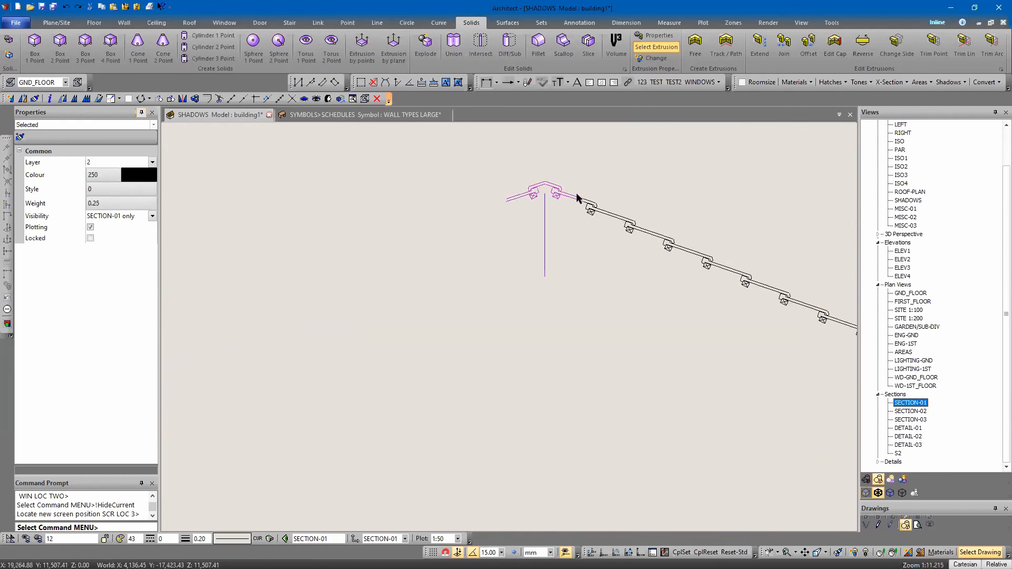
right_click(572, 171)
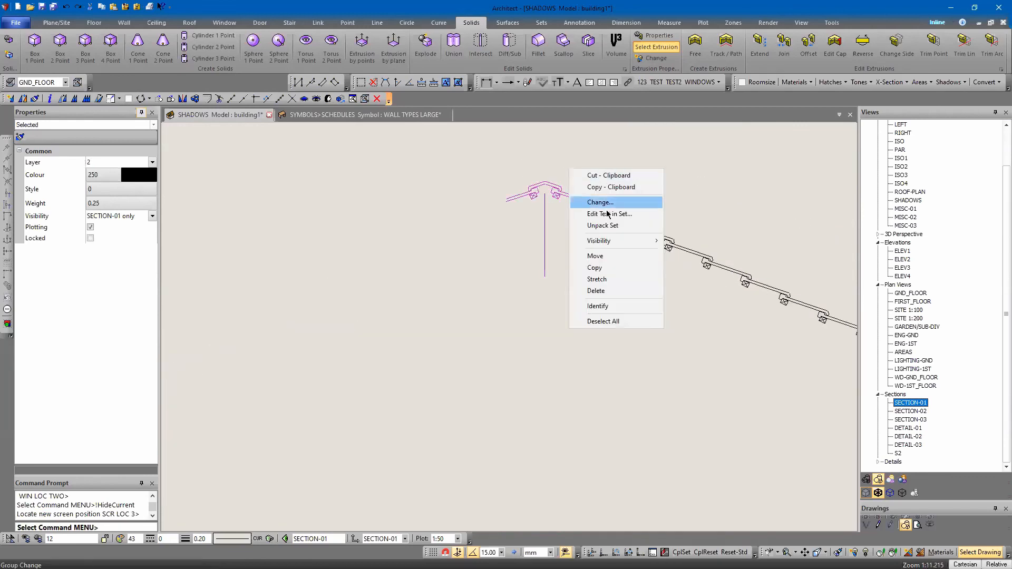
click(594, 267)
scroll(592, 267, down, 2)
click(542, 199)
scroll(468, 266, down, 7)
scroll(474, 363, up, 8)
click(474, 359)
key(Escape)
scroll(389, 369, up, 5)
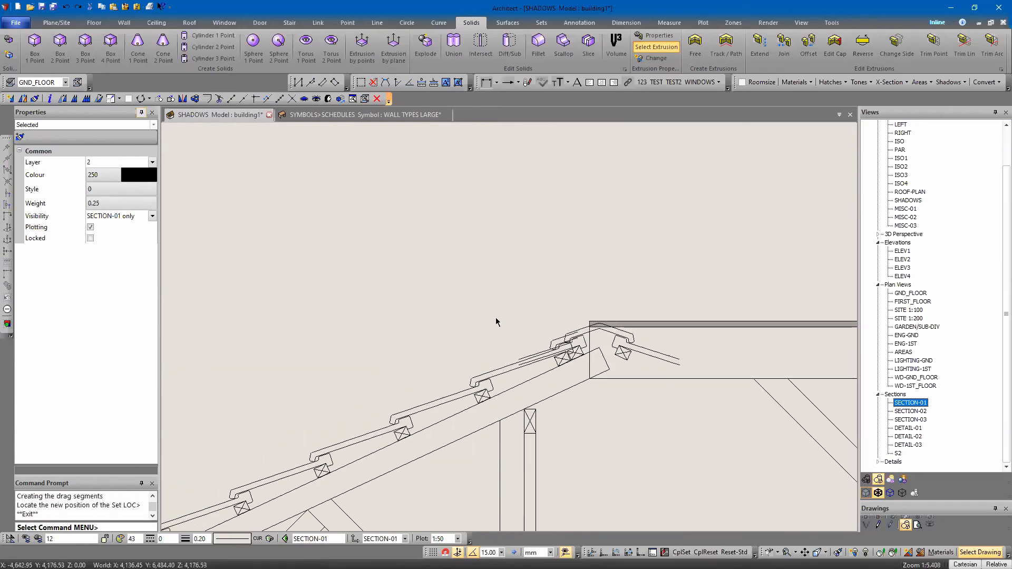
Trim the upper edge of the left slope's tile and batten plane back to the ridge tile set
key(p)
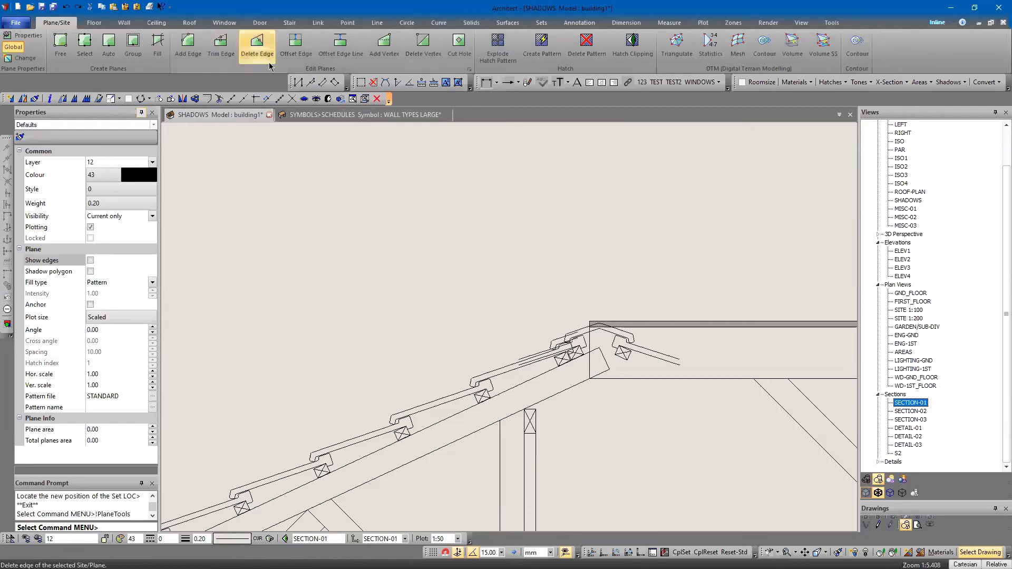
click(220, 44)
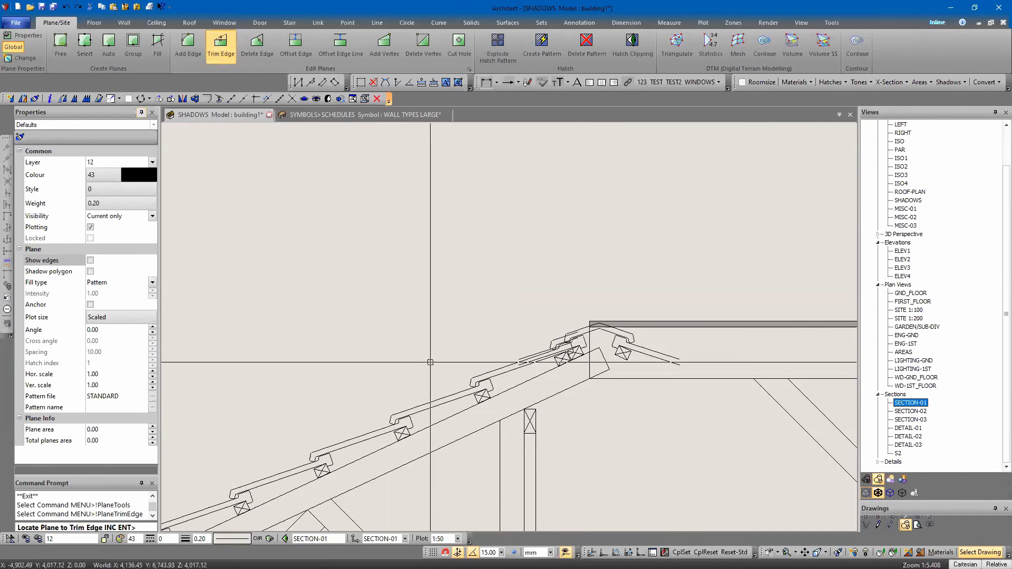
click(429, 364)
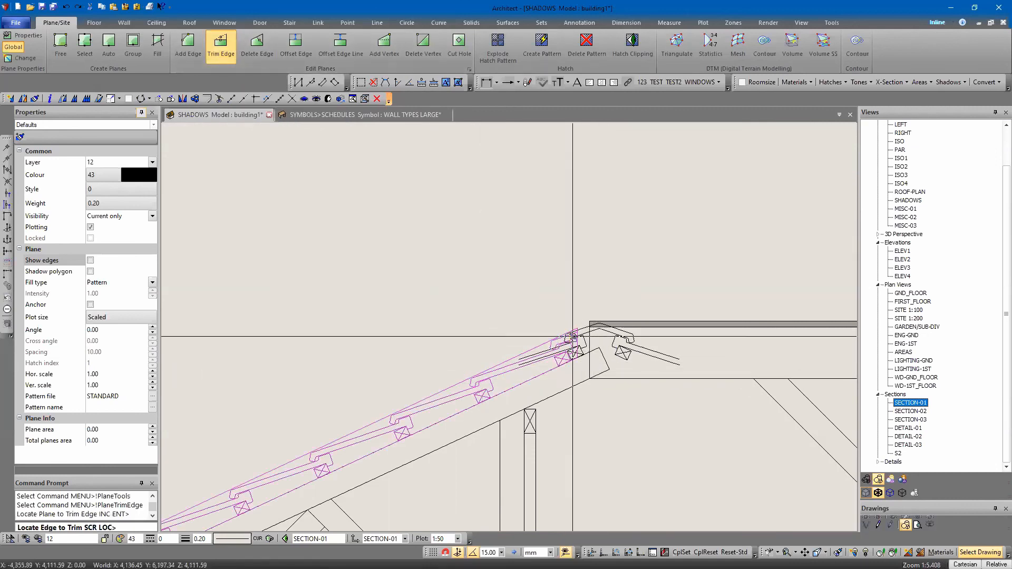
click(599, 346)
click(599, 347)
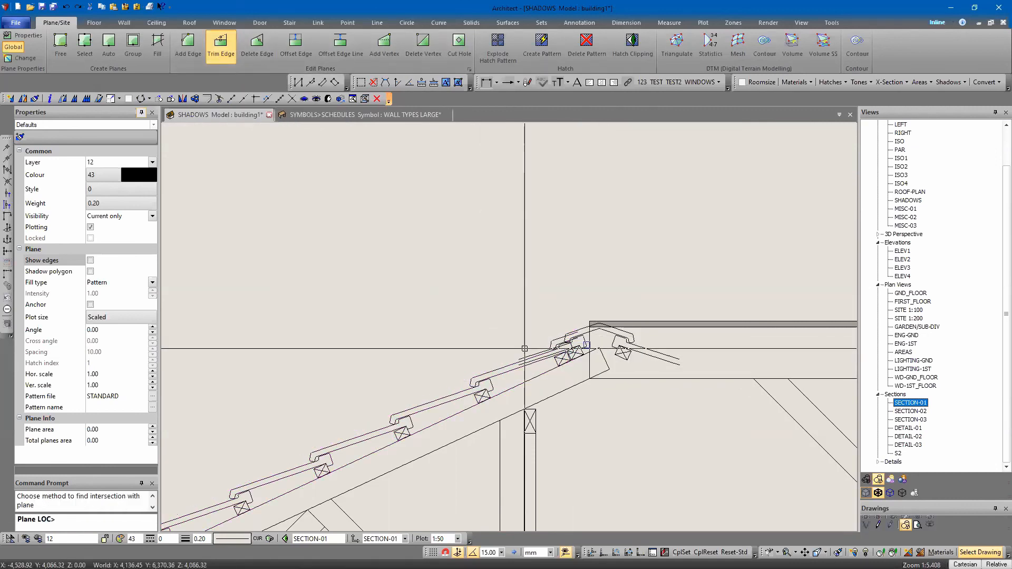
click(587, 345)
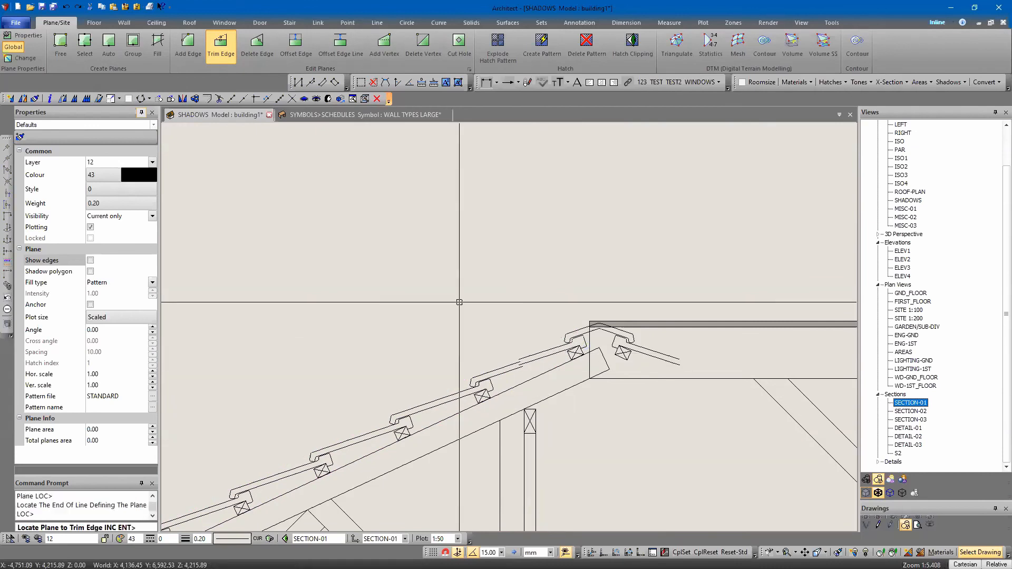
key(Escape)
scroll(416, 256, down, 7)
scroll(458, 286, up, 6)
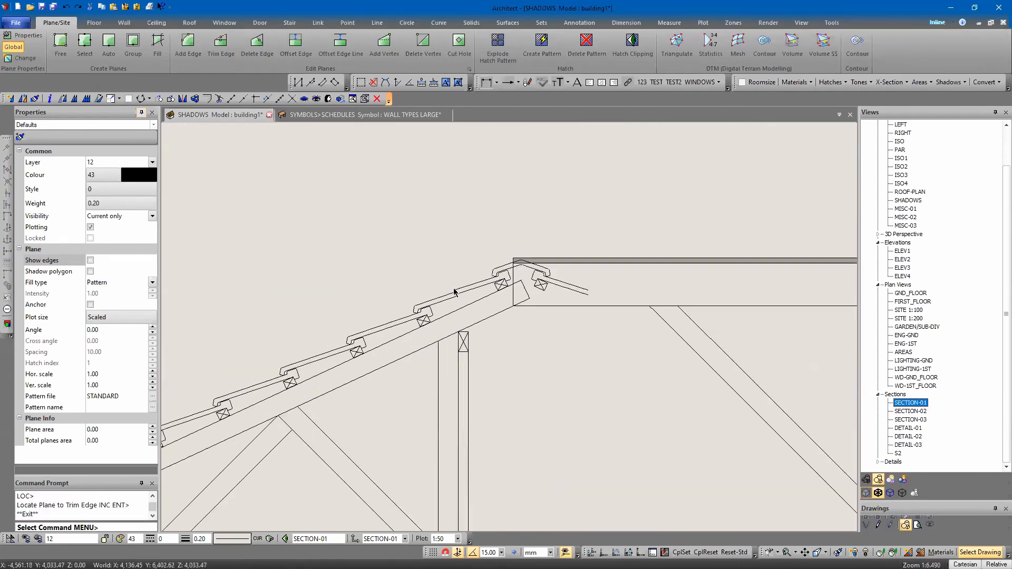
Examine the tile junction at the ridge, the reference details and the overall section
click(446, 299)
key(Down)
key(Escape)
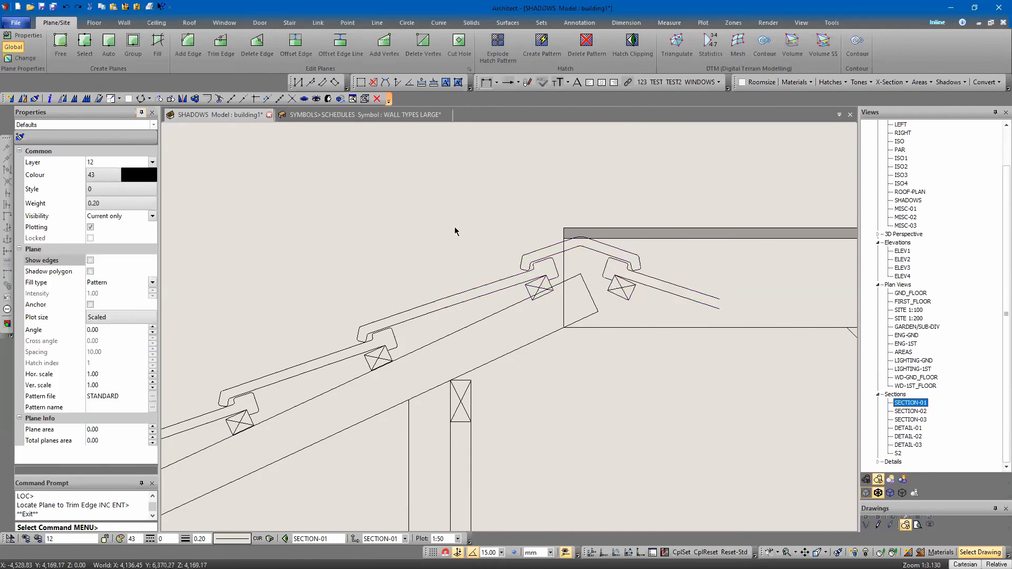
scroll(478, 256, down, 6)
scroll(478, 256, down, 1)
middle_drag(451, 279, 428, 357)
scroll(428, 265, up, 3)
middle_drag(415, 285, 472, 212)
scroll(473, 216, down, 5)
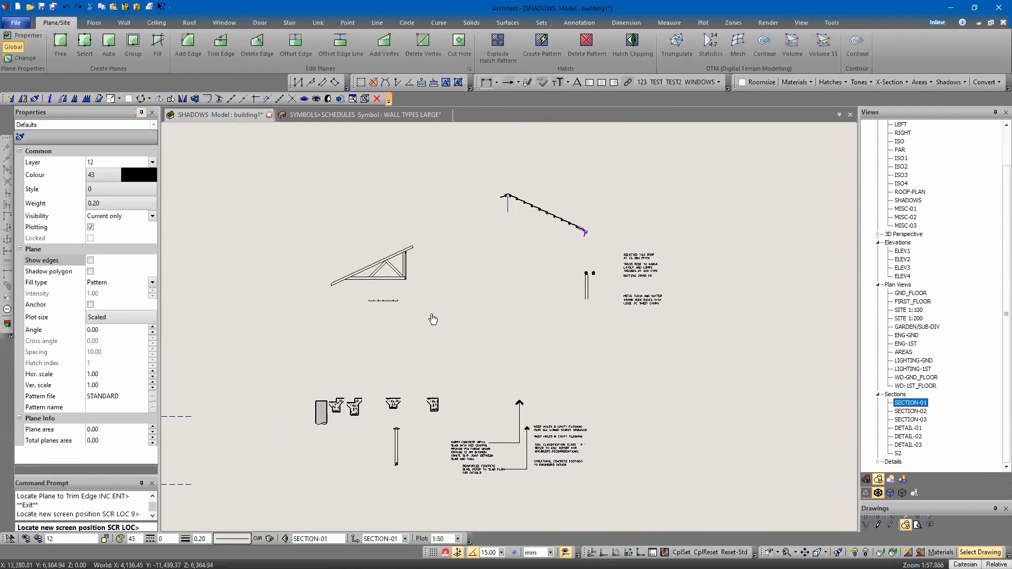
middle_drag(432, 316, 523, 305)
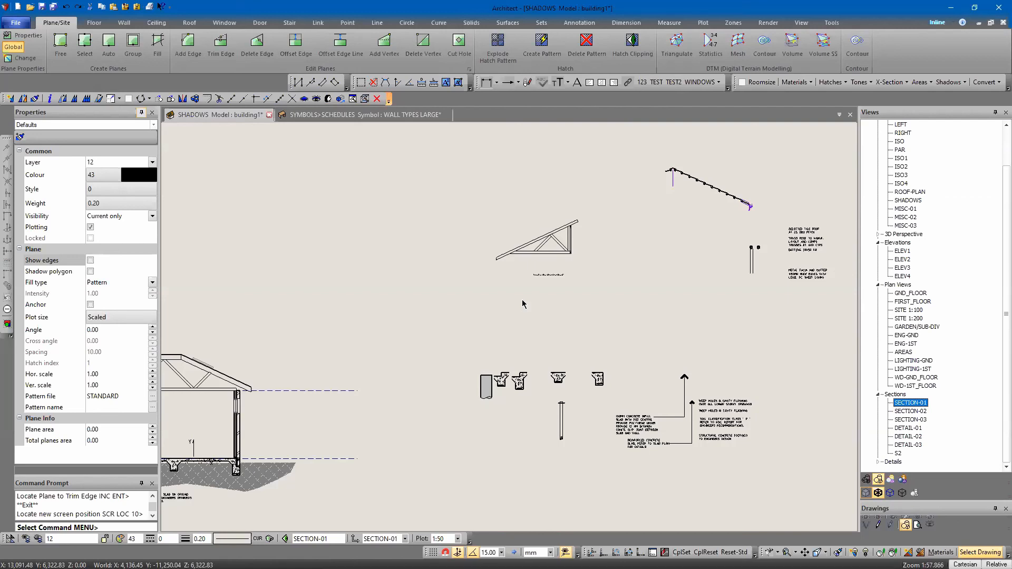
middle_drag(399, 316, 574, 224)
scroll(519, 306, down, 2)
mouse_move(558, 337)
middle_down()
mouse_move(585, 335)
mouse_move(586, 346)
mouse_move(548, 360)
mouse_move(512, 355)
middle_up()
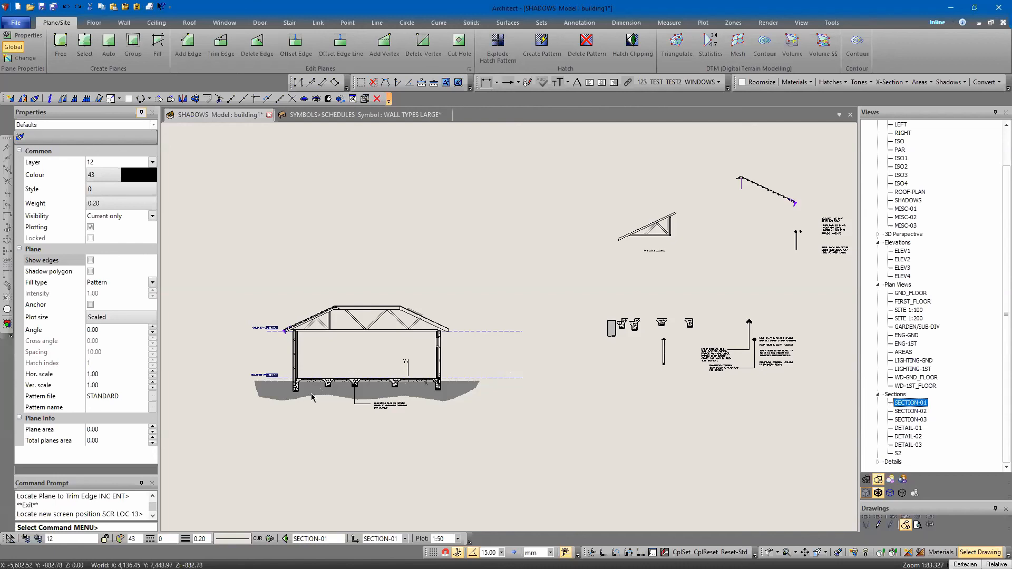
Insert the subfloor footing and stump detail symbol below the reference details, declining to keep its unique zone
scroll(339, 382, up, 4)
middle_drag(435, 320, 467, 315)
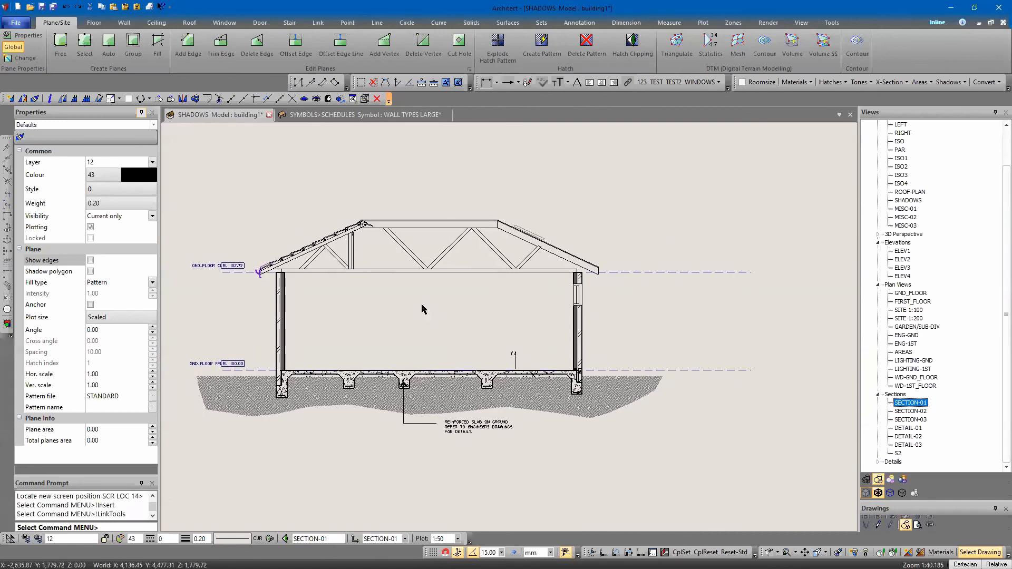
key(i)
key(Return)
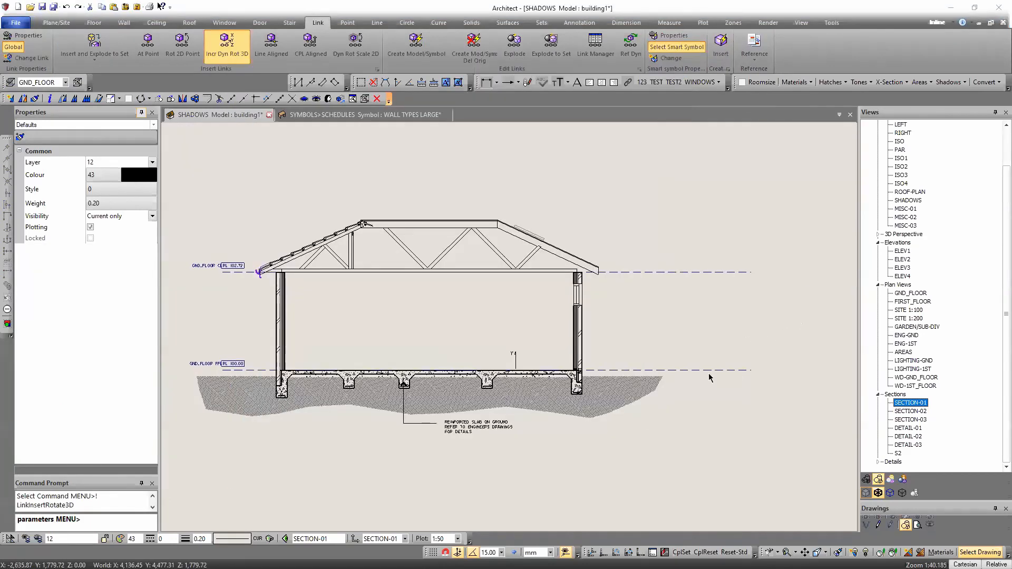
scroll(604, 354, down, 7)
middle_drag(567, 344, 428, 343)
click(577, 411)
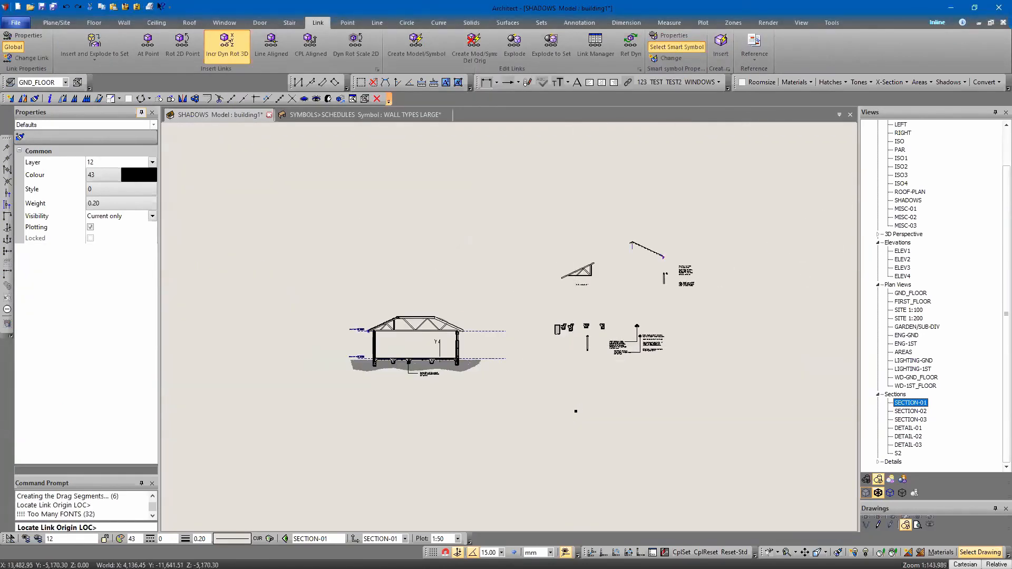
click(483, 193)
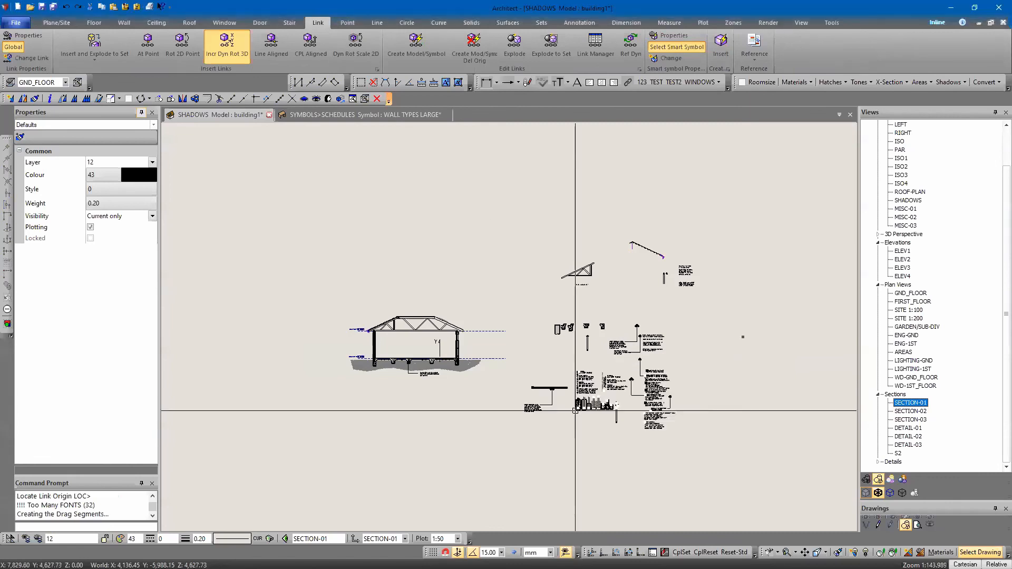
scroll(569, 417, up, 6)
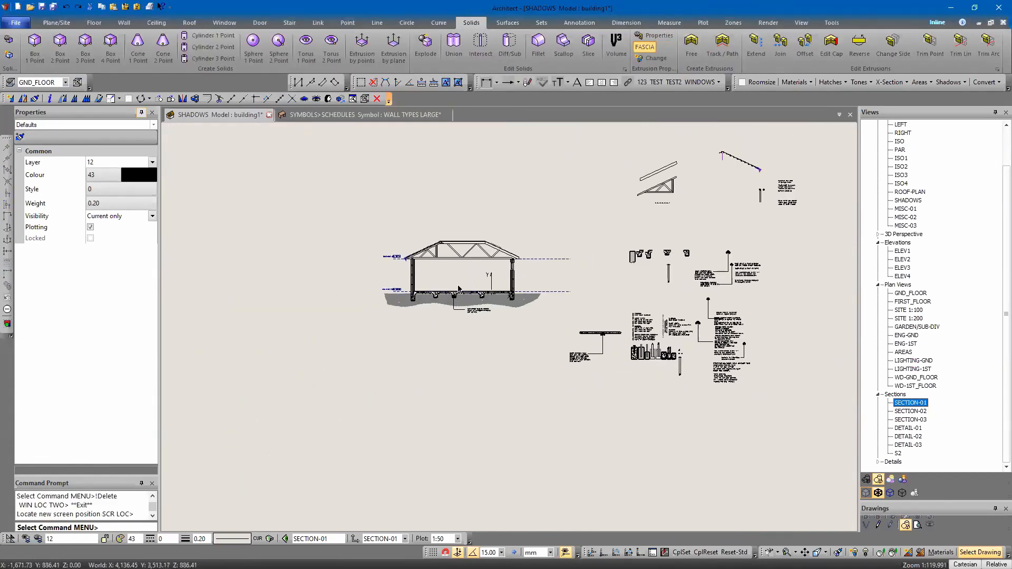
scroll(416, 271, up, 4)
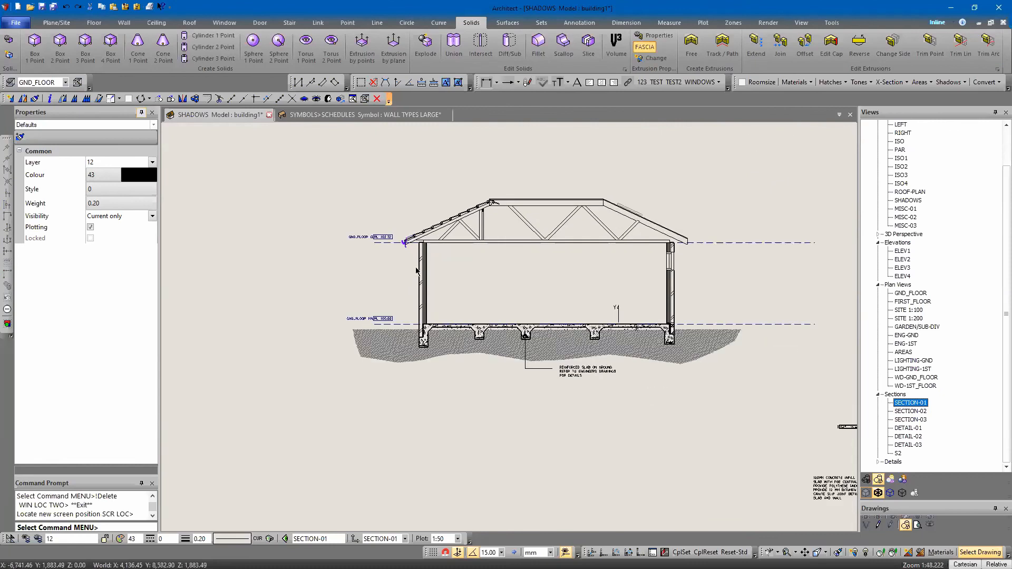
Insert the wall frame and insulation detail symbol above the section, declining to keep its unique zone
middle_drag(639, 294, 586, 336)
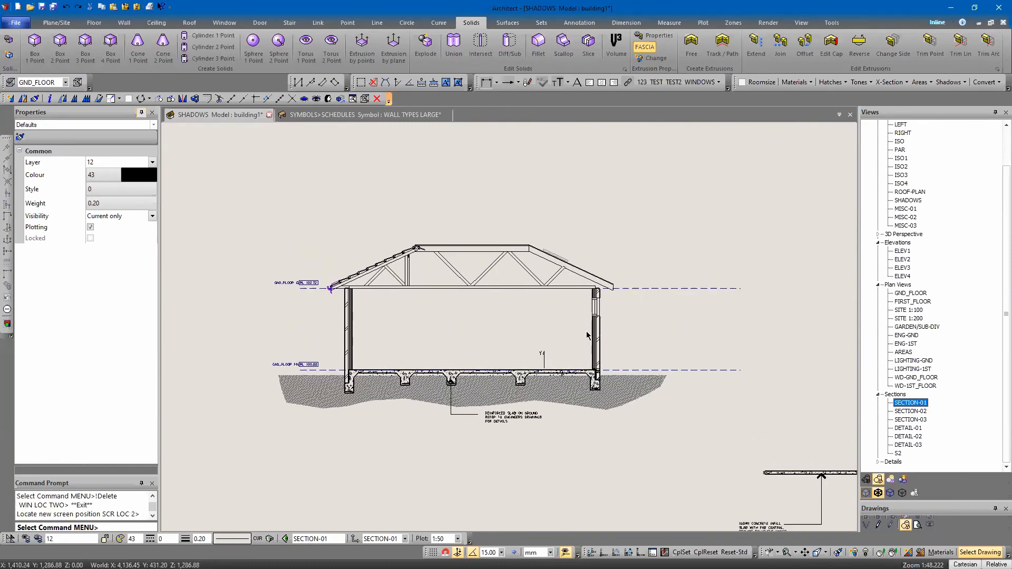
scroll(576, 370, up, 2)
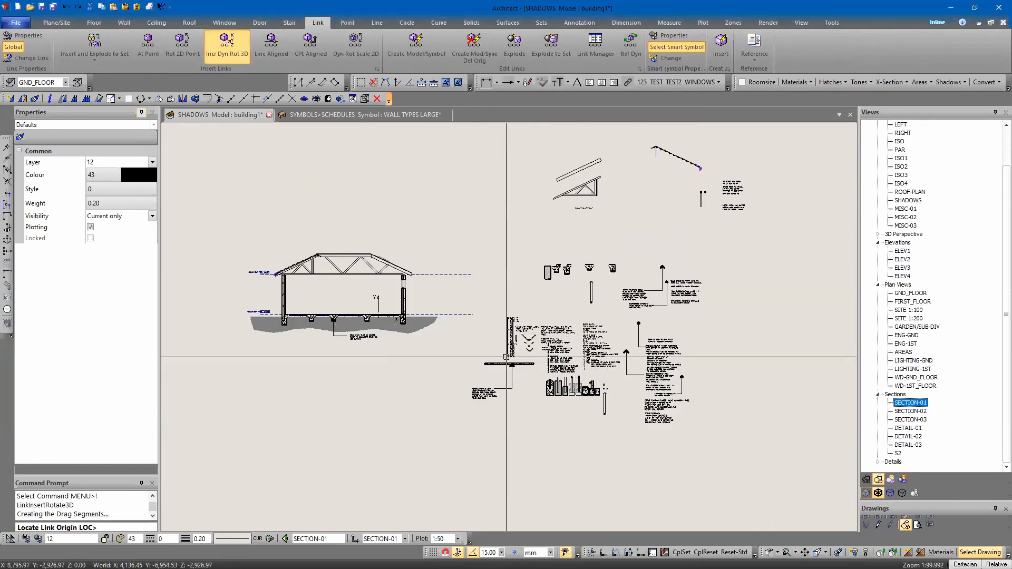
click(371, 192)
click(482, 191)
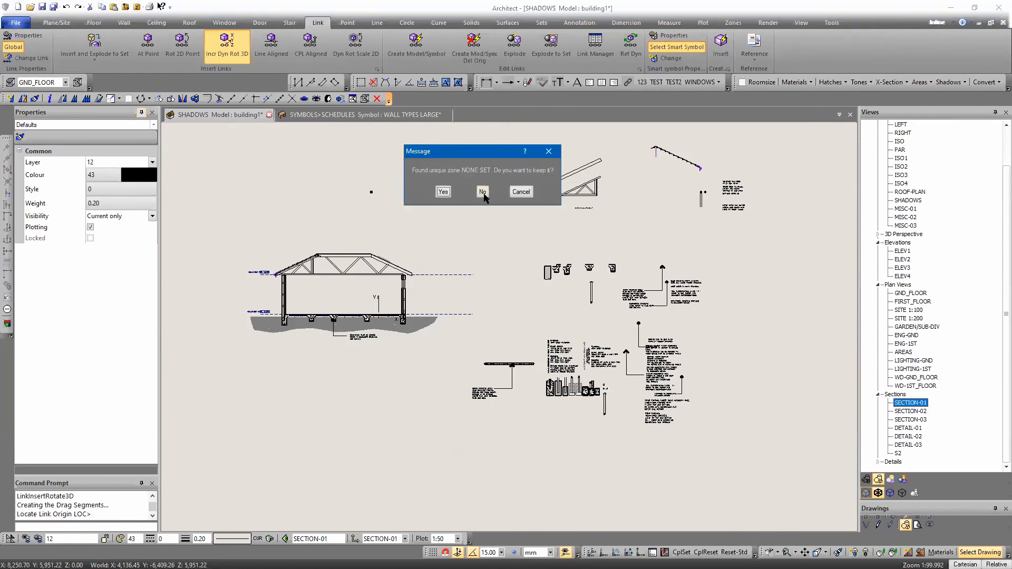
click(482, 192)
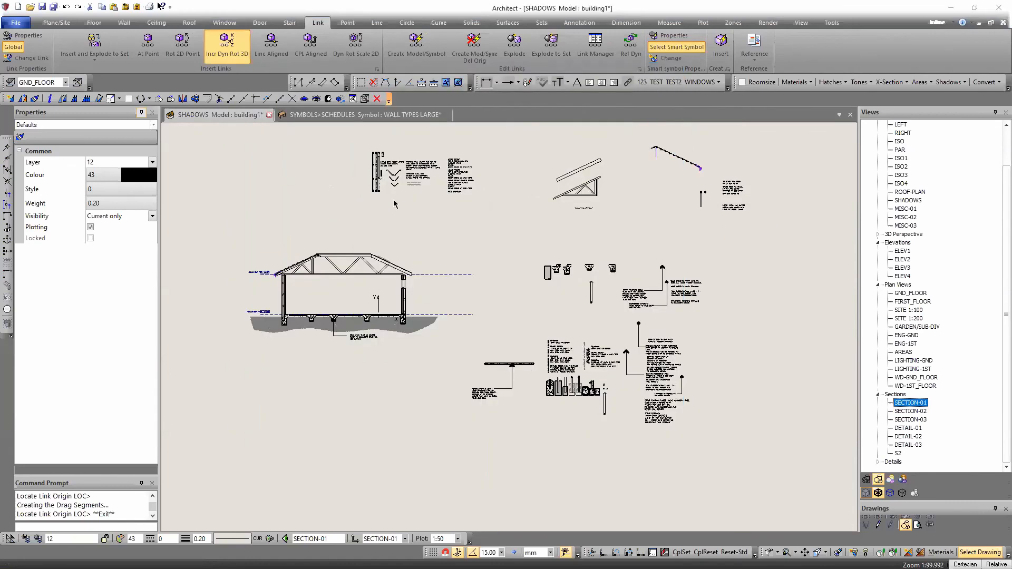
Unpack the inserted wall frame detail set into separate objects
middle_drag(393, 200, 490, 260)
scroll(506, 260, up, 6)
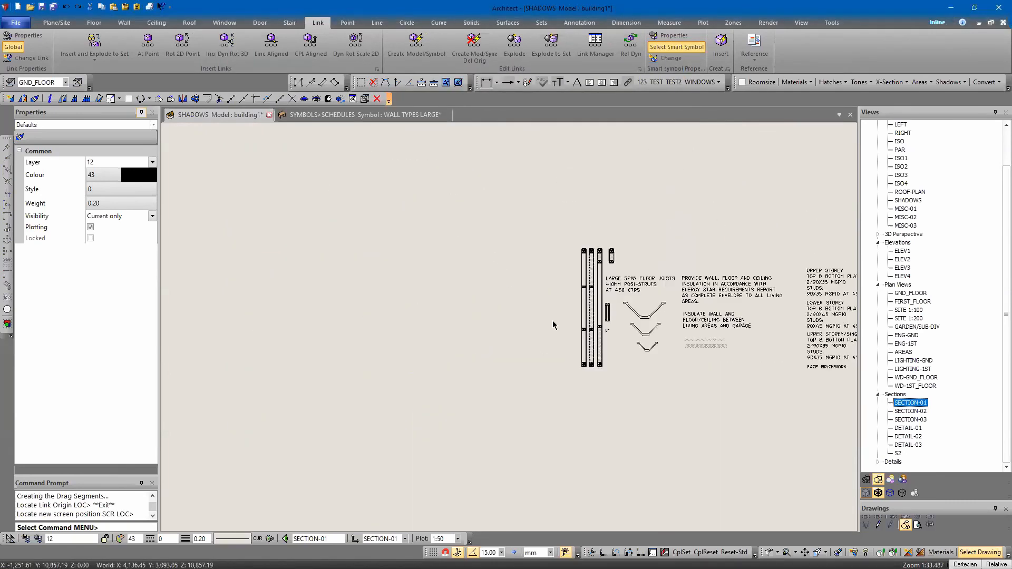
scroll(563, 346, up, 4)
scroll(623, 365, up, 5)
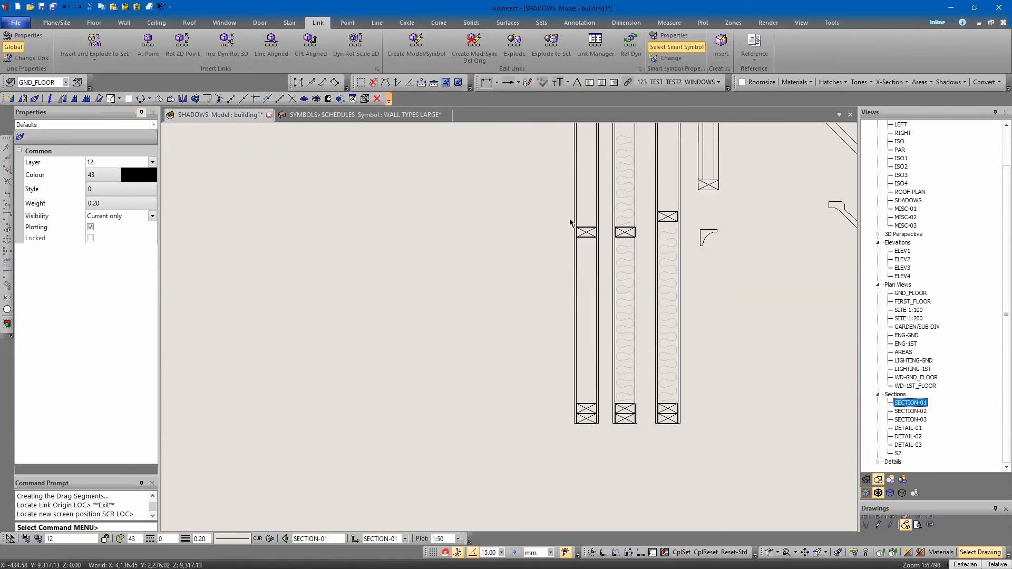
scroll(554, 295, down, 5)
scroll(542, 421, up, 4)
click(542, 423)
right_click(496, 336)
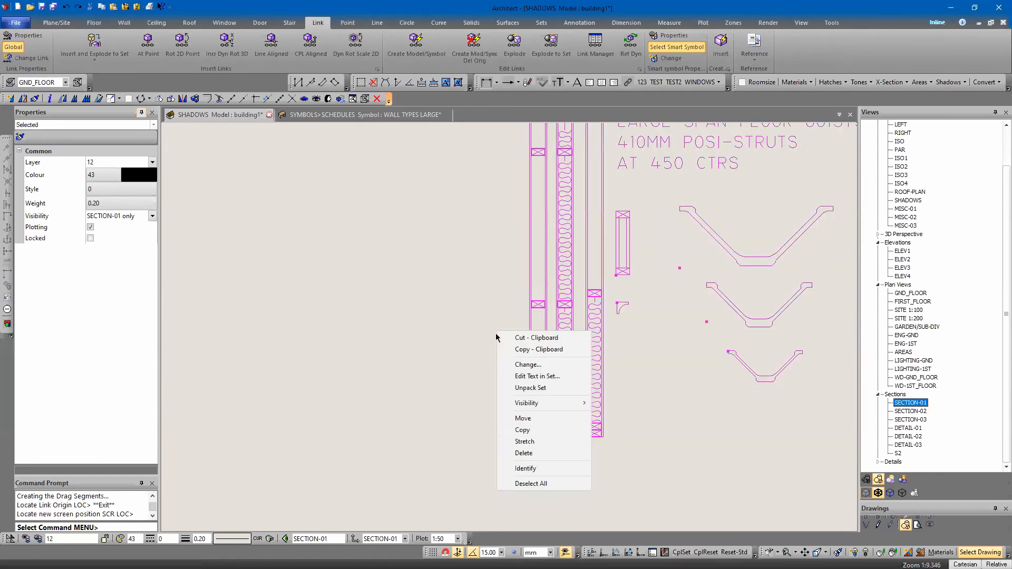
click(532, 391)
Move the uninsulated stud wall frame onto the left wall's inner leaf, with its base on the slab edge
click(540, 424)
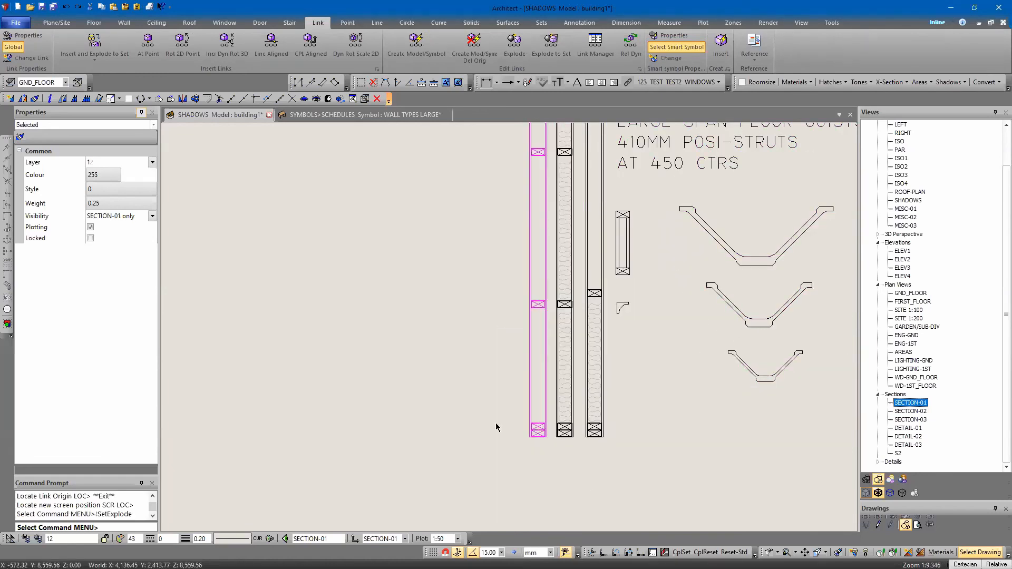
right_click(538, 376)
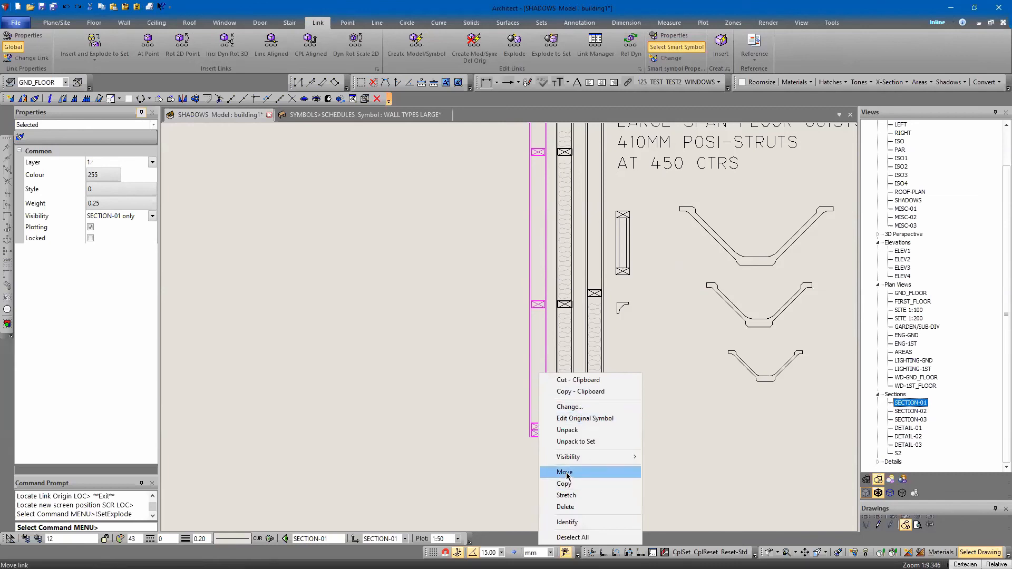
click(565, 472)
scroll(482, 448, down, 3)
scroll(252, 432, up, 4)
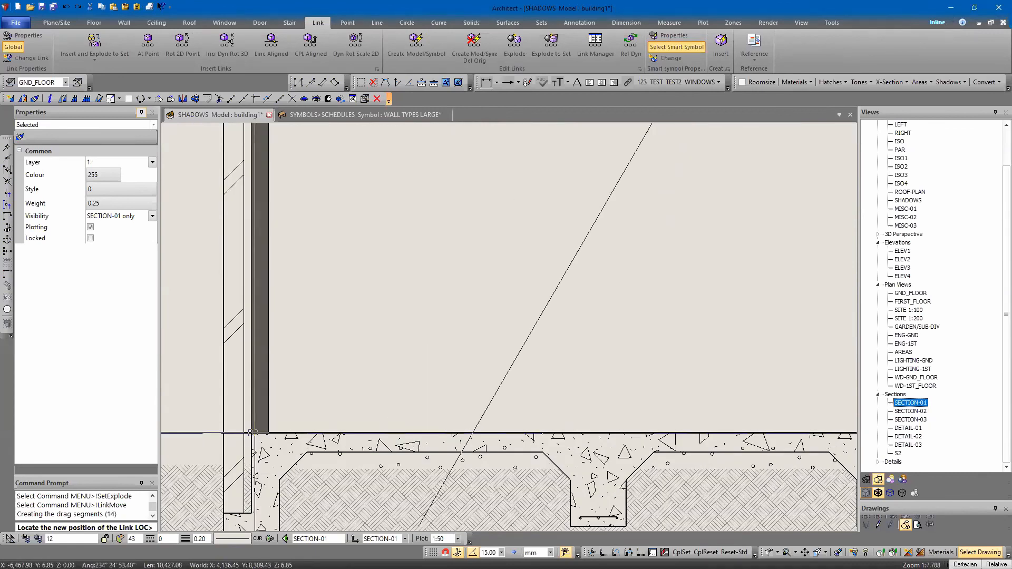
click(252, 432)
scroll(484, 248, down, 2)
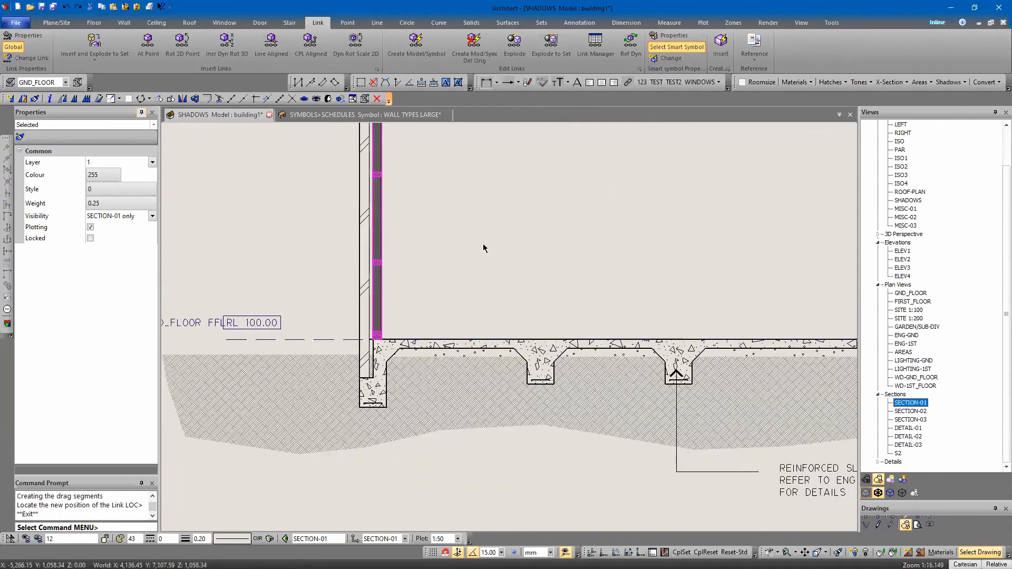
Check the uninsulated frame against the left wall from slab to roof and undo its move
key(Up)
scroll(371, 347, up, 2)
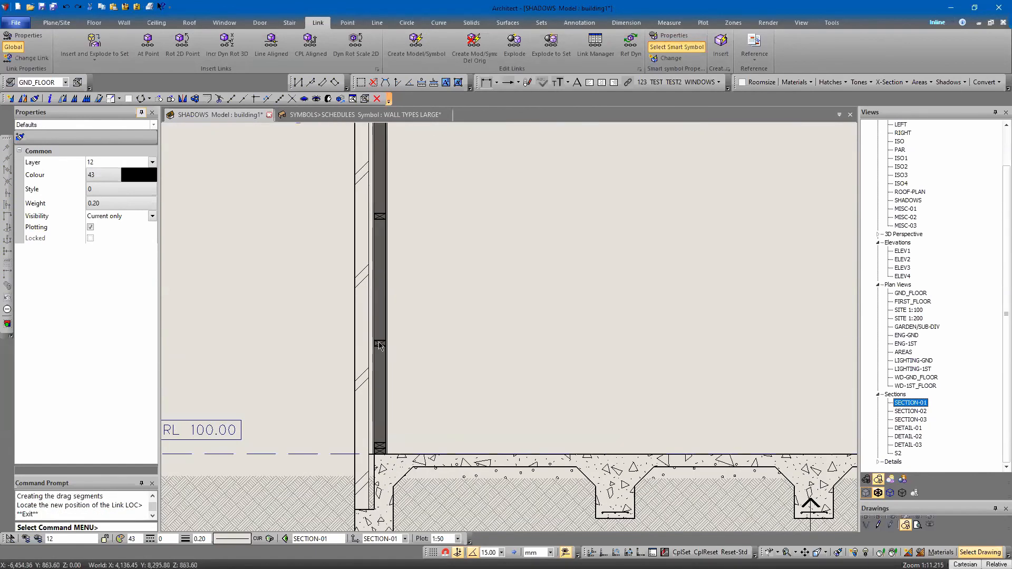
click(379, 343)
key(Escape)
scroll(387, 339, up, 5)
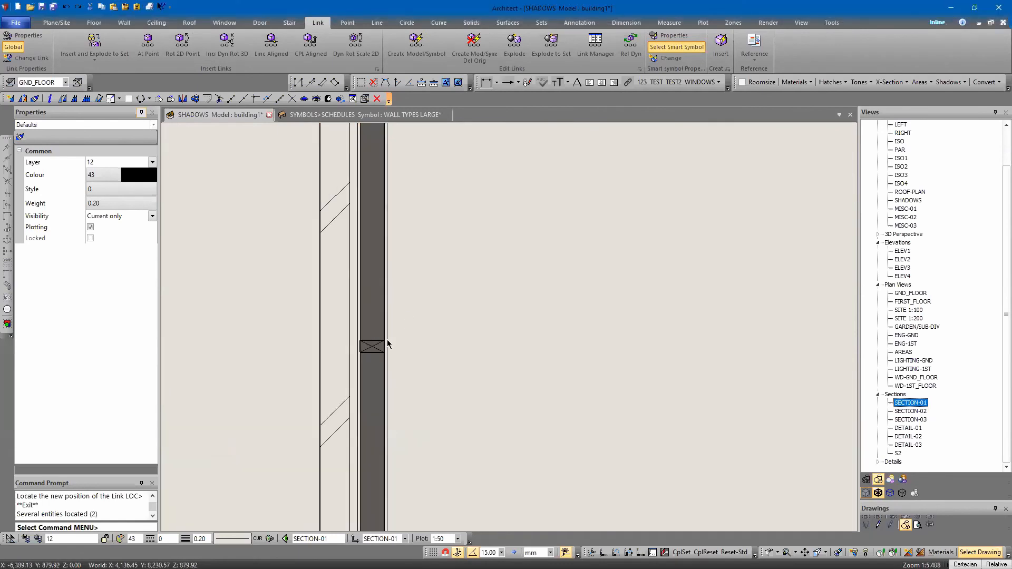
click(387, 379)
key(Escape)
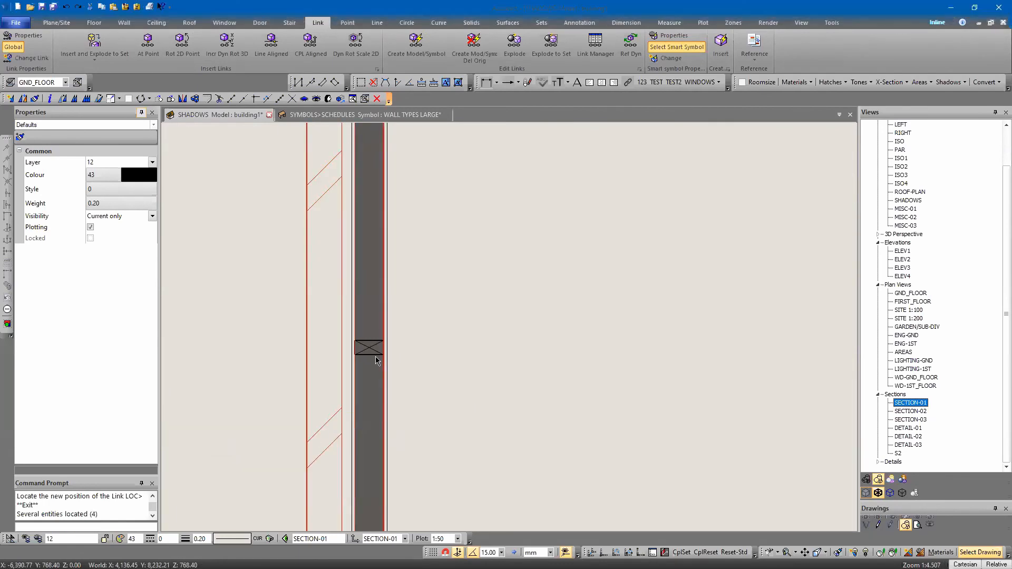
scroll(387, 363, down, 4)
scroll(413, 317, down, 4)
scroll(407, 264, up, 3)
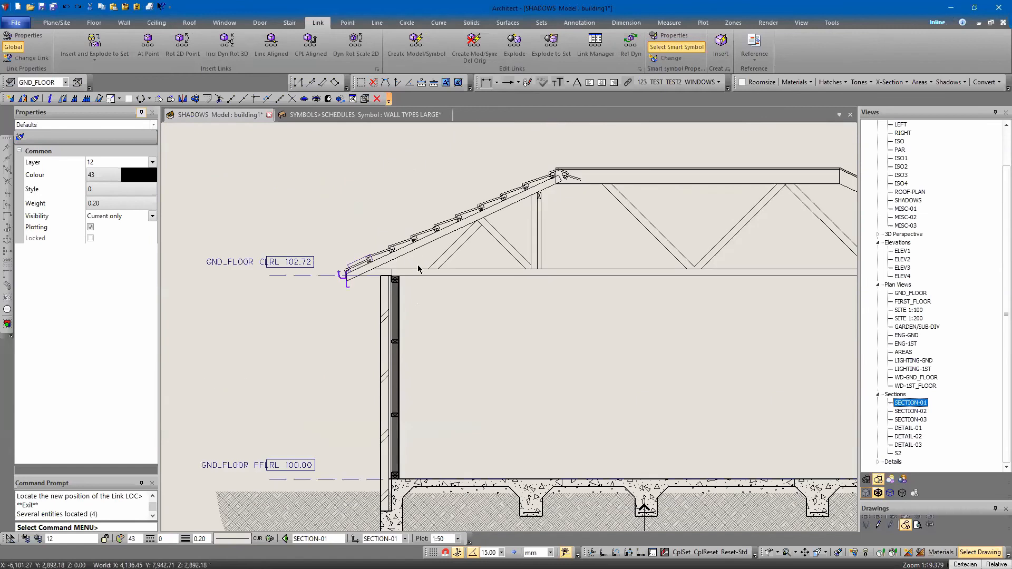
click(392, 343)
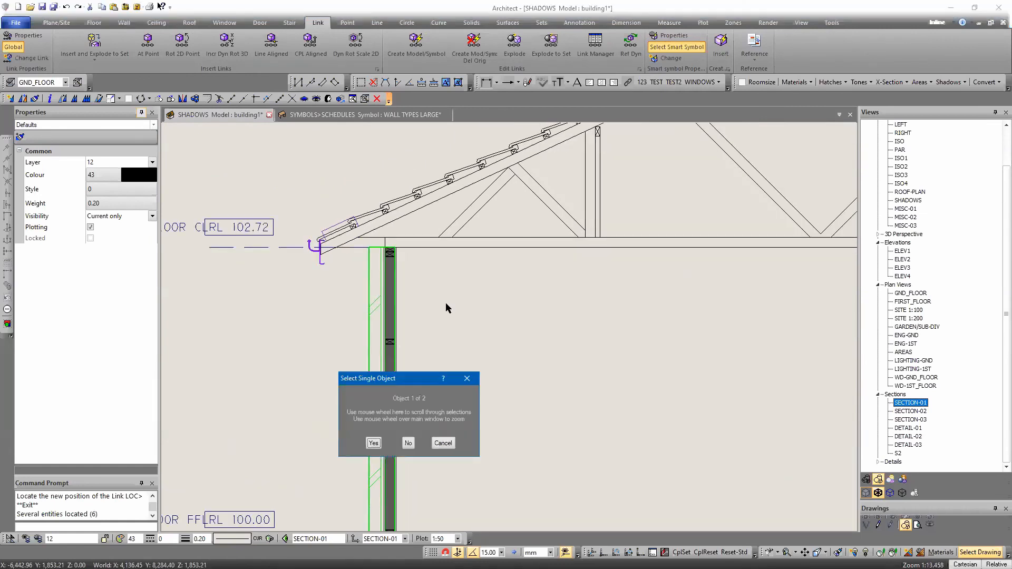
key(Escape)
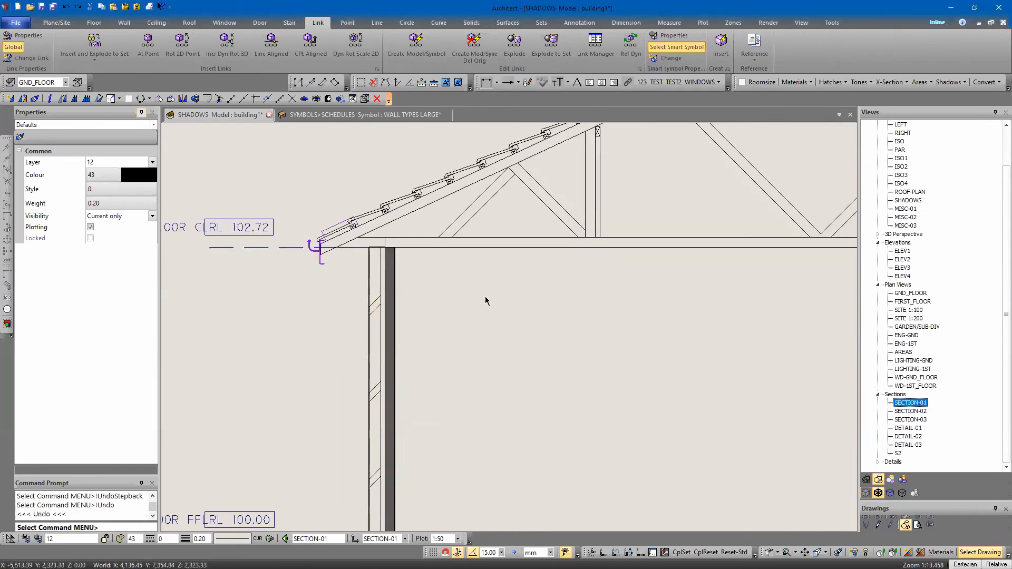
Move the middle, insulated stud wall frame onto the left wall's inner leaf, with its base on top of the slab
scroll(466, 381, down, 8)
scroll(452, 214, up, 5)
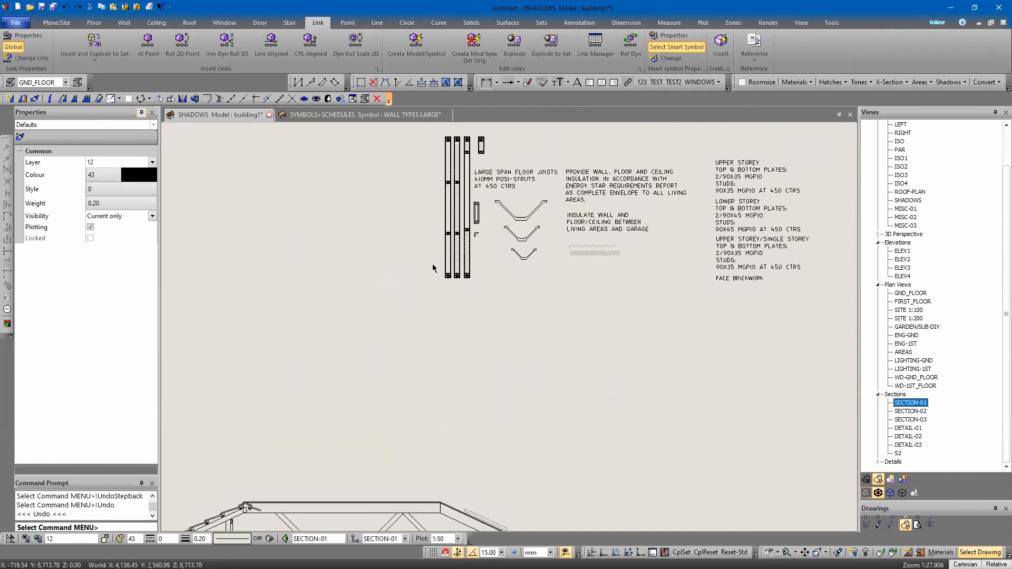
right_click(490, 220)
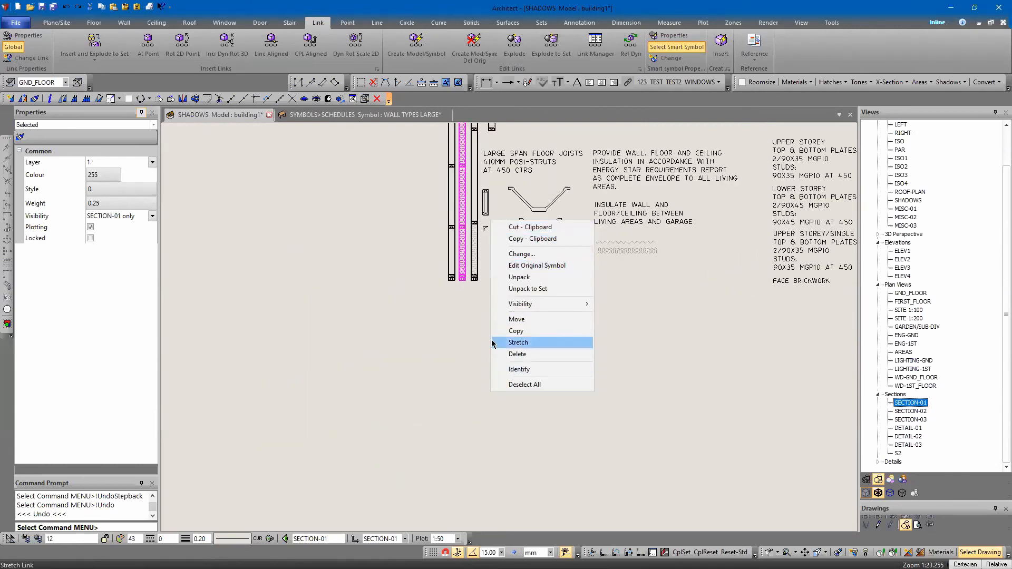
click(515, 320)
scroll(436, 337, down, 6)
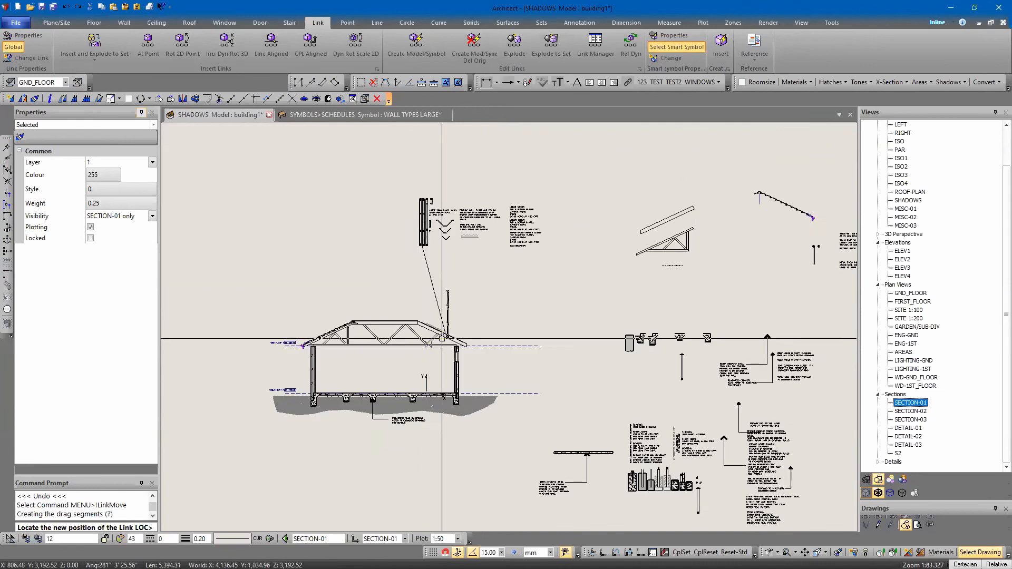
scroll(382, 321, up, 7)
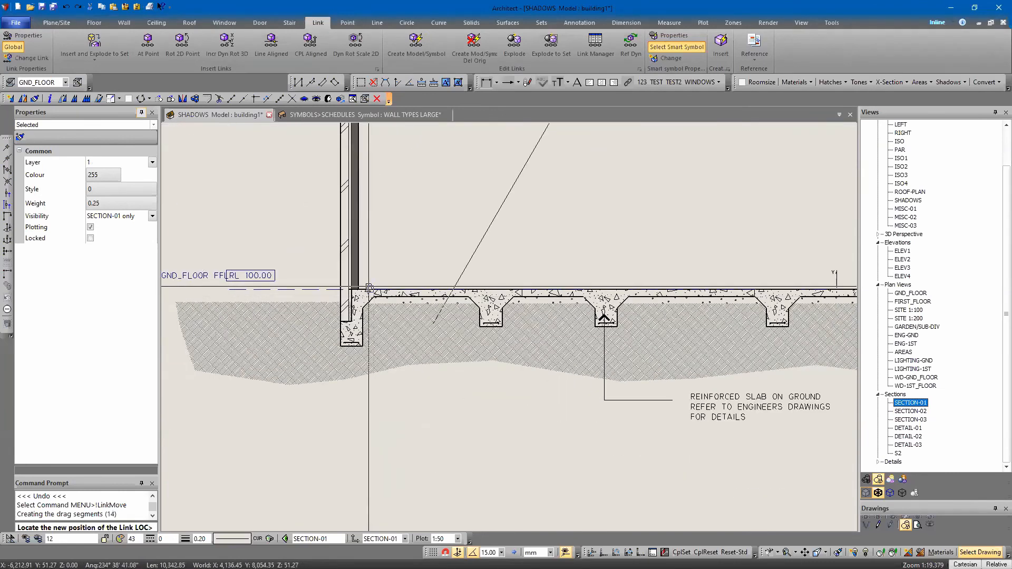
key(Escape)
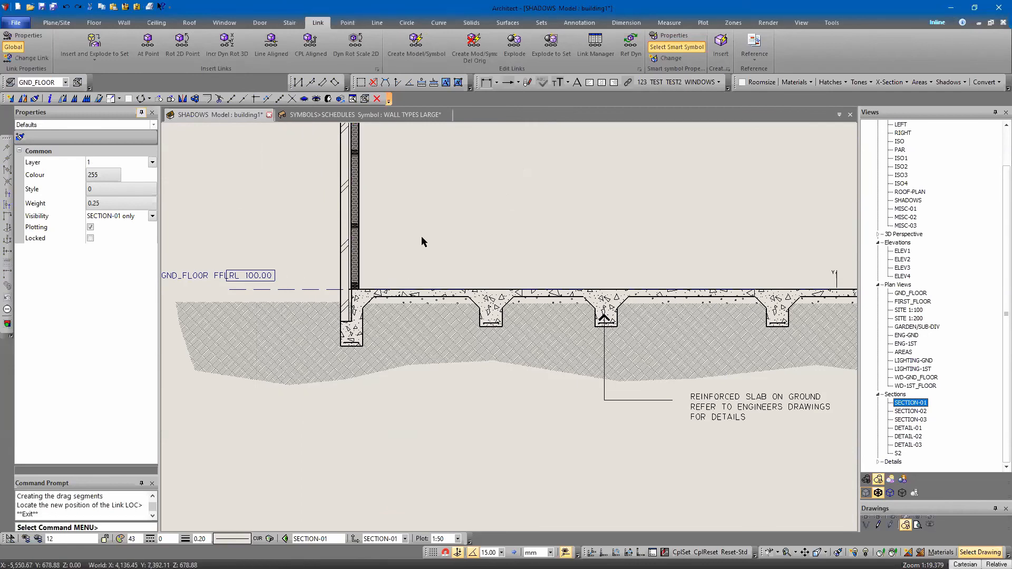